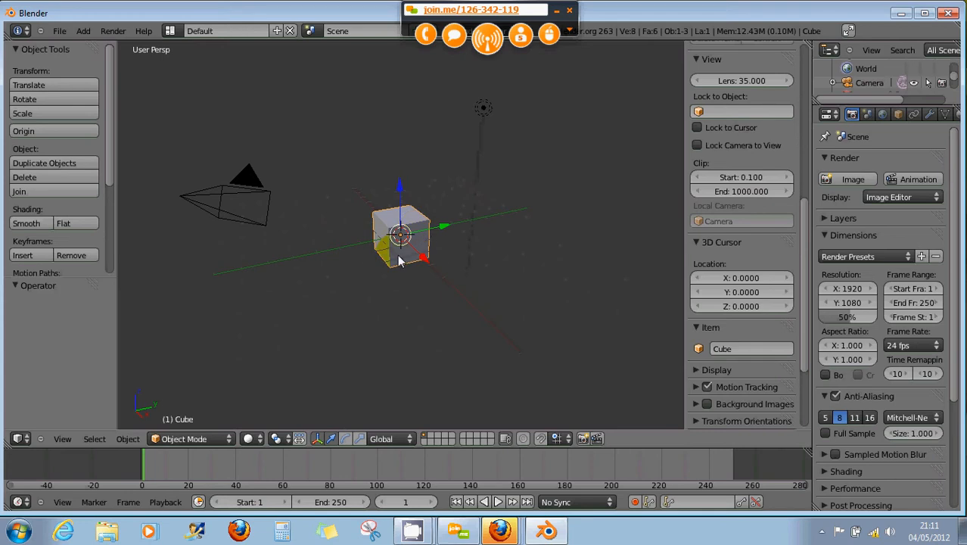
Step: Delete the default cube and switch the viewport to the top orthographic view
key(x)
click(400, 258)
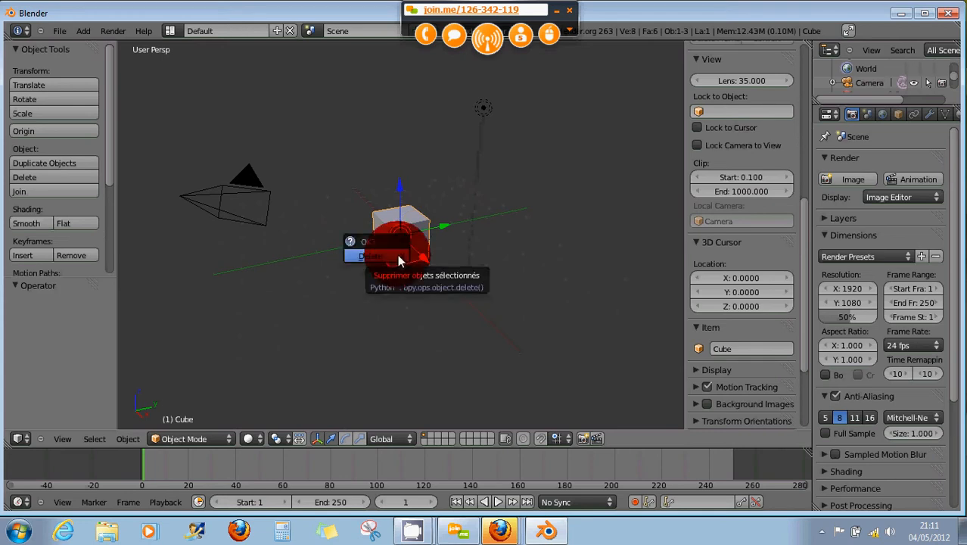
middle_drag(399, 240, 408, 345)
scroll(403, 270, up, 4)
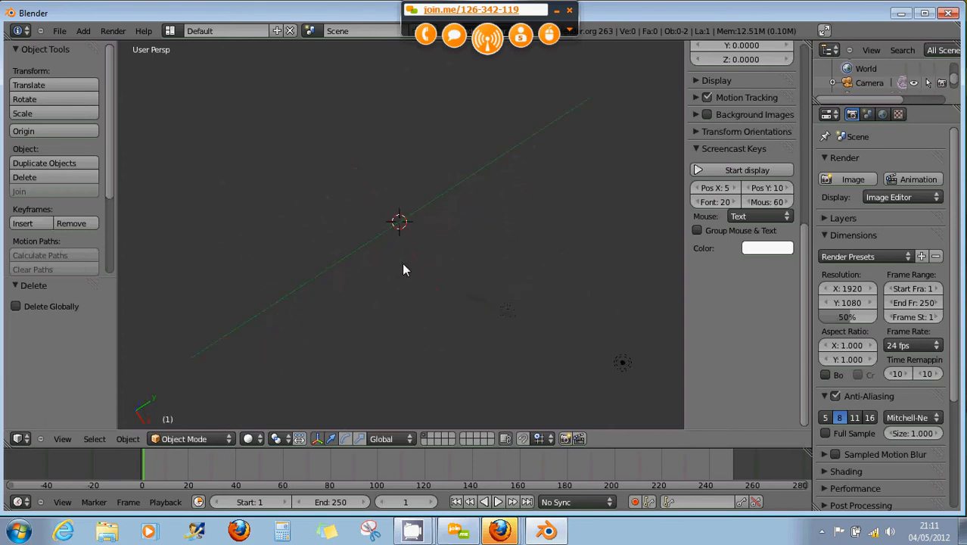
key(KP_7)
scroll(409, 276, down, 3)
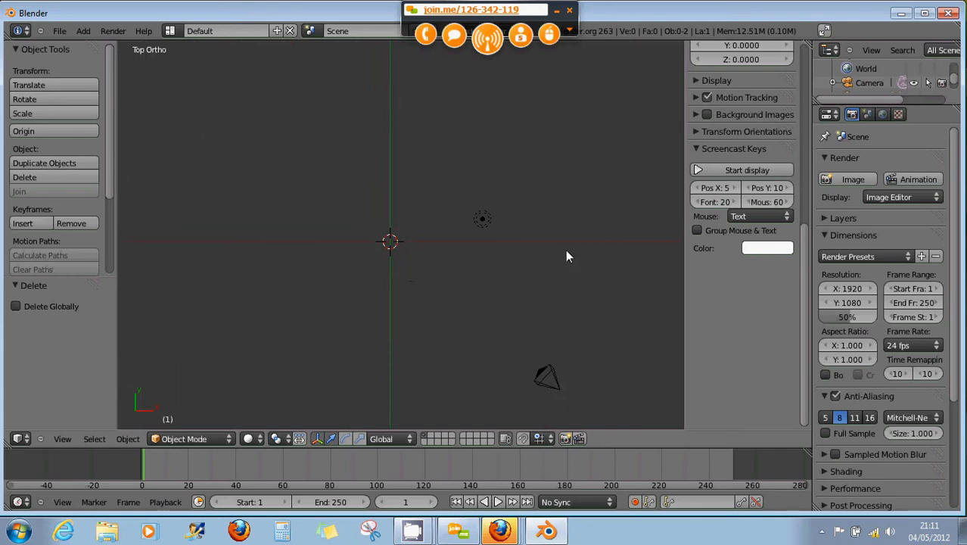
Step: Start the Screencast Keys display and enable Group Mouse & Text
drag(803, 242, 803, 206)
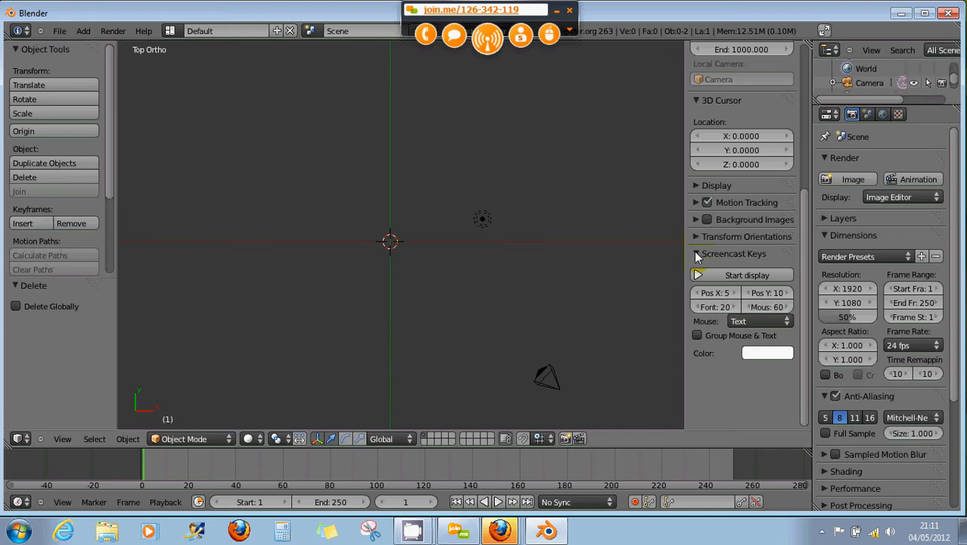
click(730, 275)
click(698, 335)
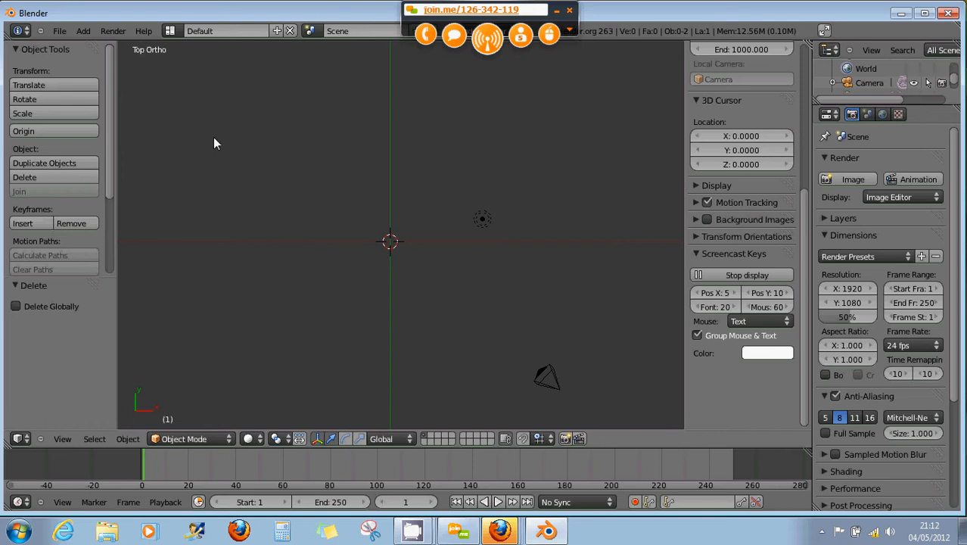
Step: Add a Ball metaball at the scene origin
click(84, 29)
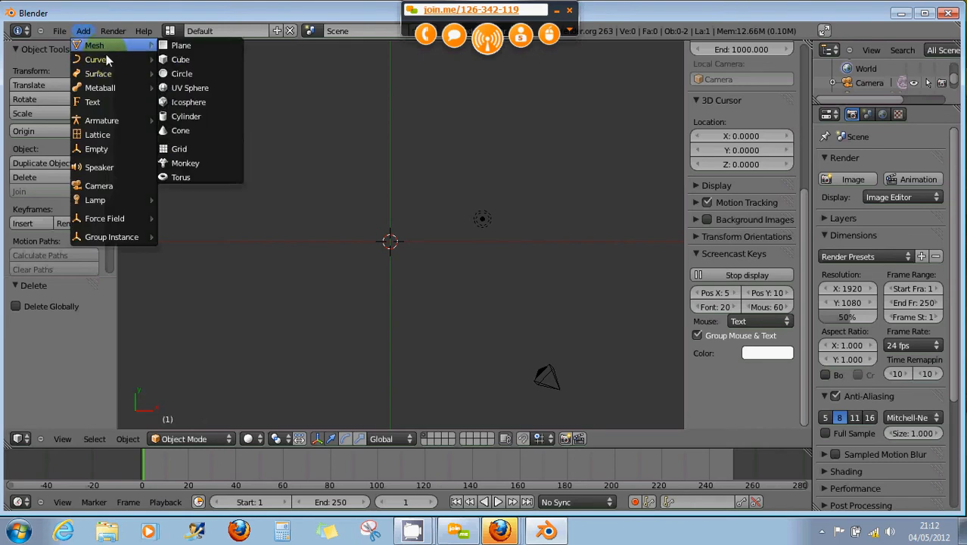
mouse_move(111, 76)
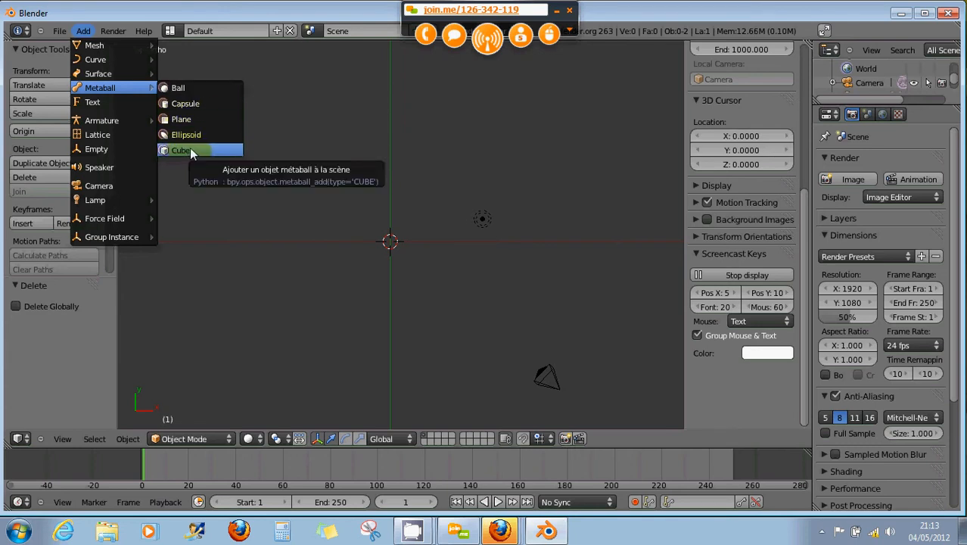
click(197, 93)
scroll(424, 264, up, 3)
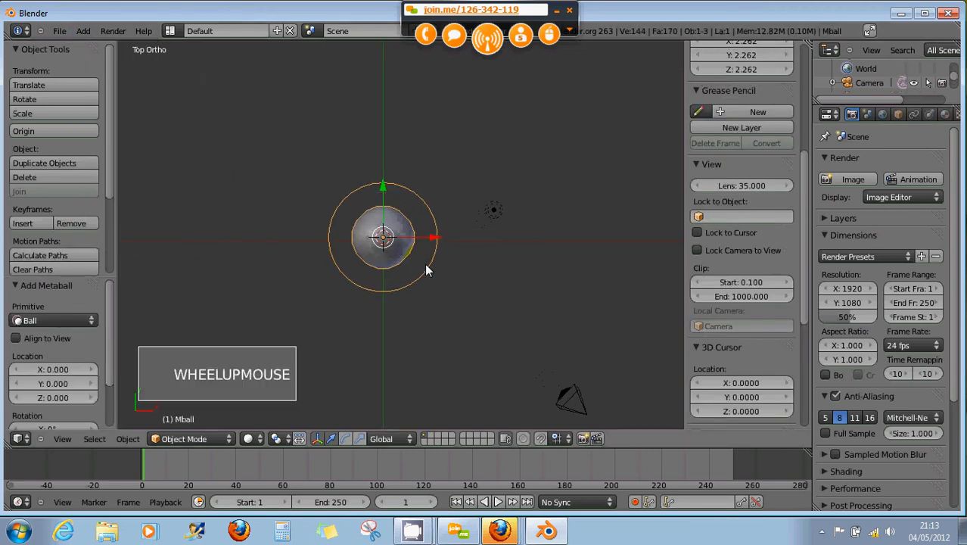
scroll(424, 263, up, 1)
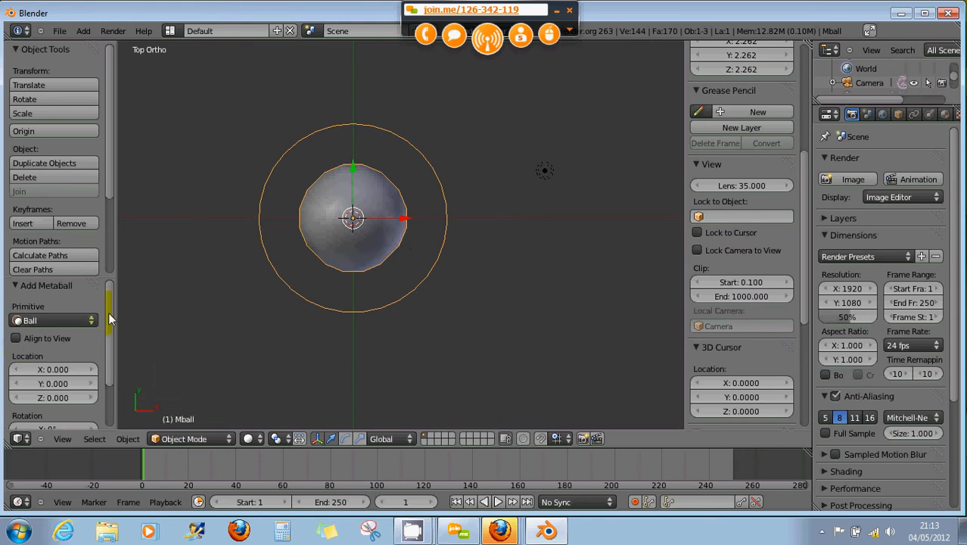
Step: Try the Capsule primitive for the new metaball and return it to Ball
drag(108, 311, 115, 342)
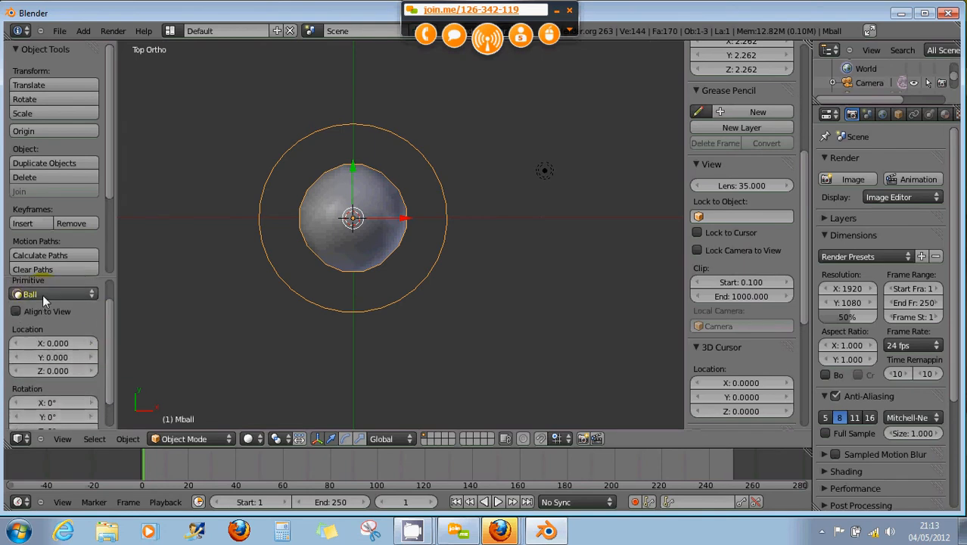
click(46, 294)
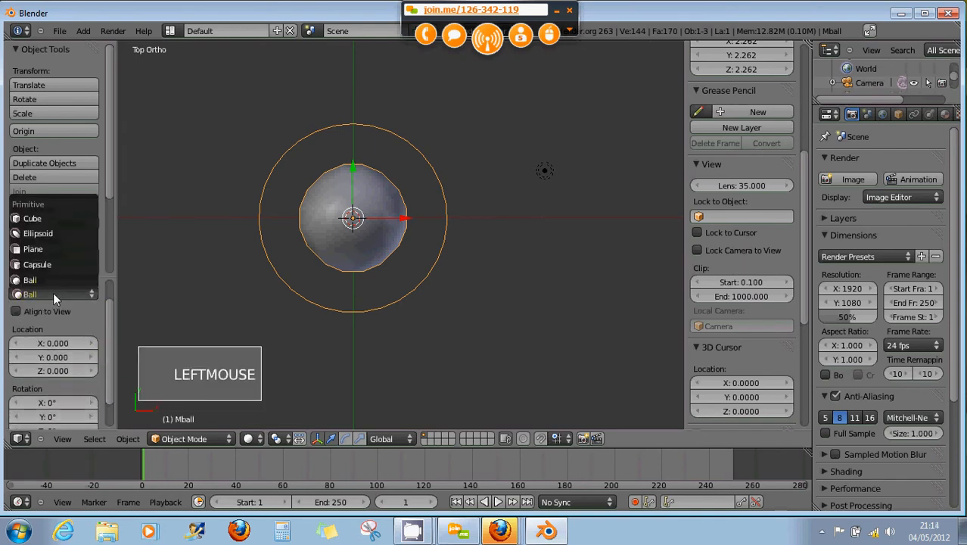
click(49, 265)
click(53, 295)
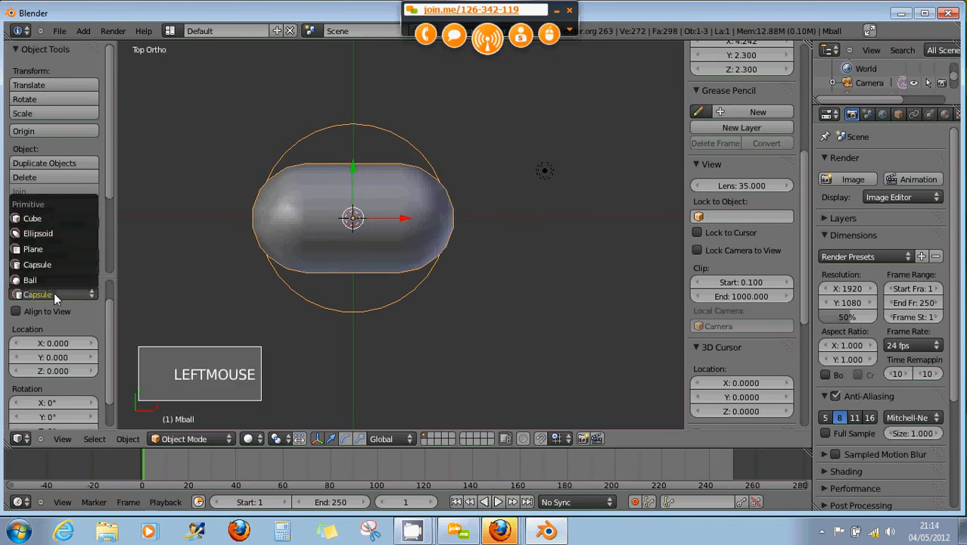
click(55, 281)
drag(107, 321, 59, 326)
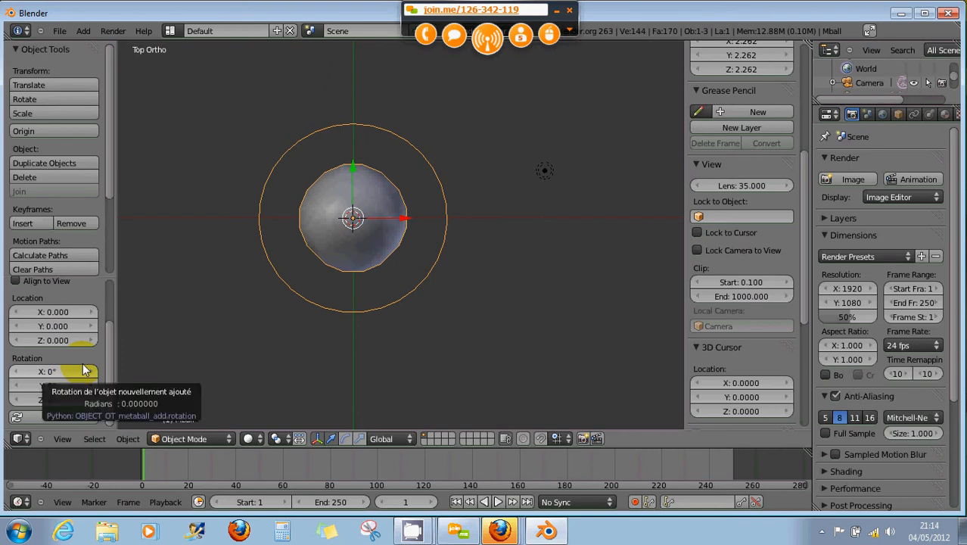
drag(106, 347, 103, 312)
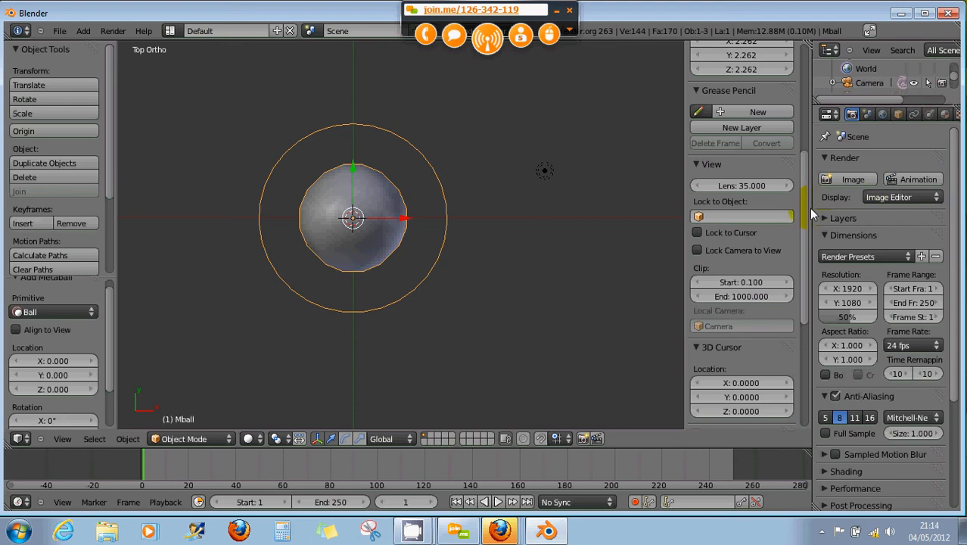
Step: Widen the Properties editor to reach the metaball's data settings and set its View resolution to 0.050
drag(810, 210, 690, 209)
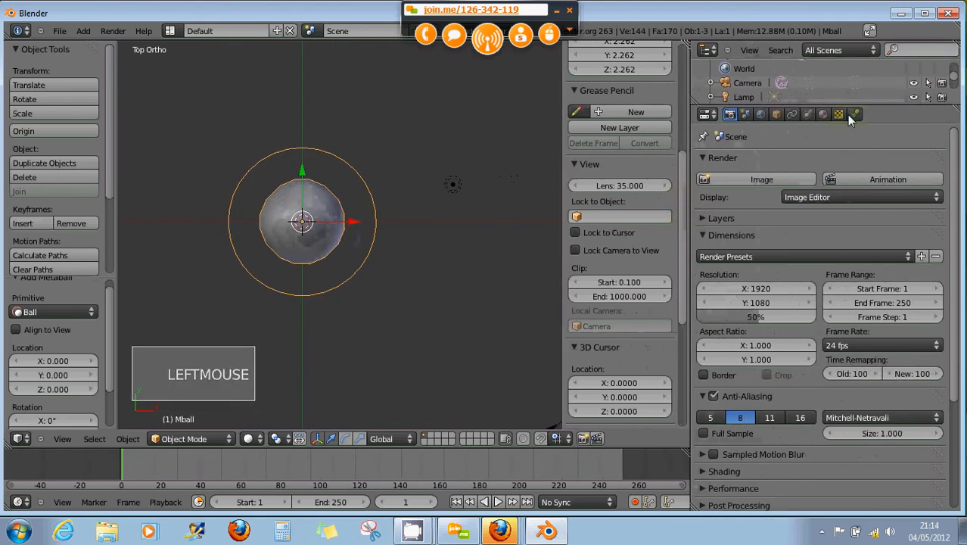
click(808, 113)
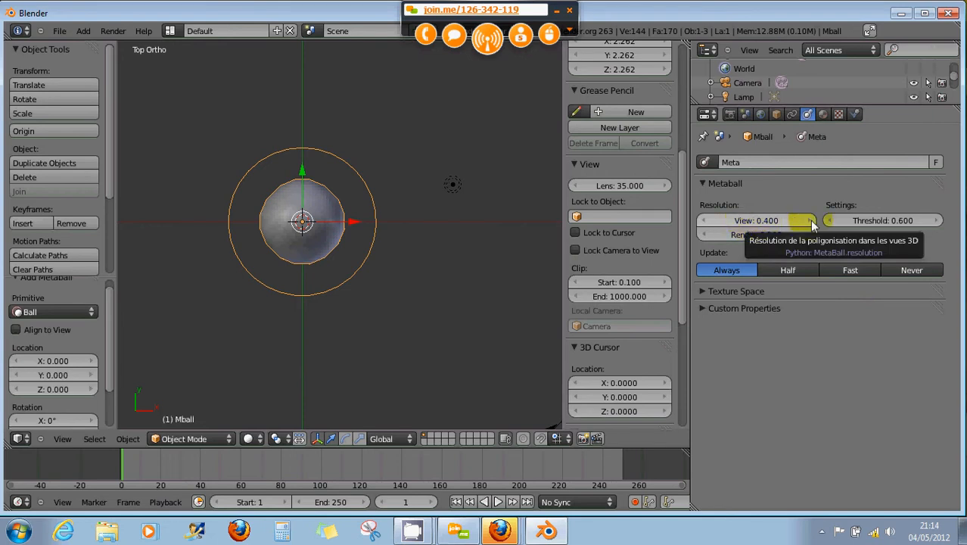
click(766, 221)
drag(764, 219, 725, 221)
click(770, 222)
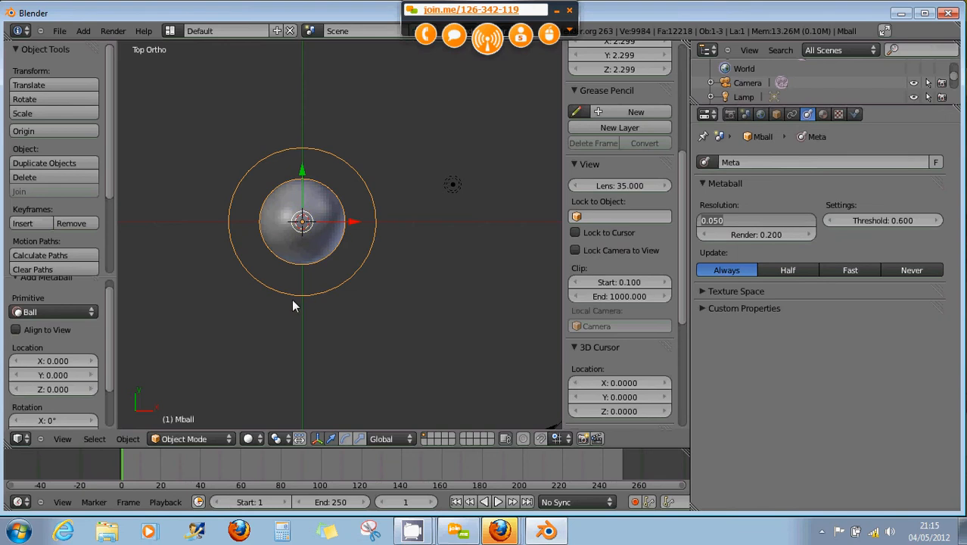
Step: Inspect the smooth ball up close, and set the metaball's View resolution to 1.000
scroll(302, 268, up, 4)
scroll(304, 264, up, 1)
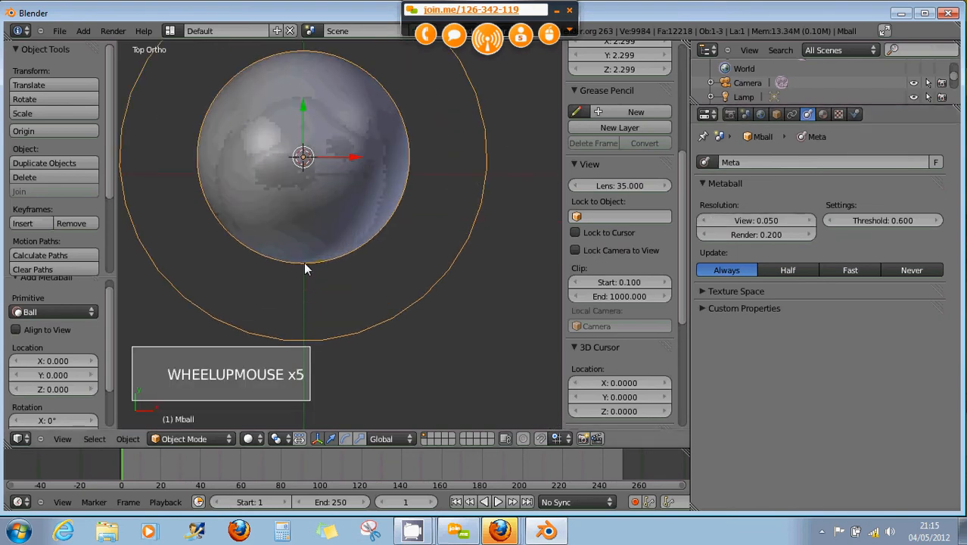
middle_drag(317, 180, 339, 153)
scroll(390, 188, down, 4)
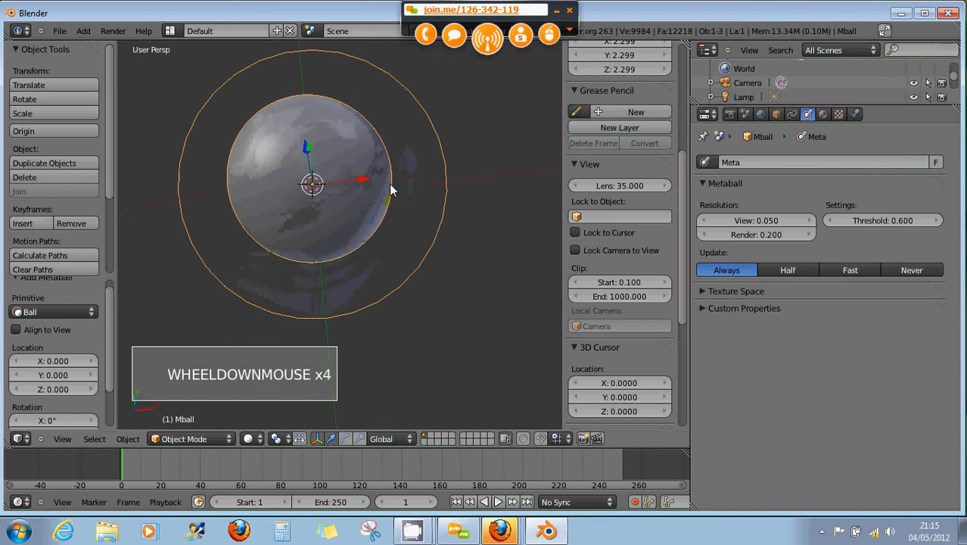
drag(740, 226, 758, 220)
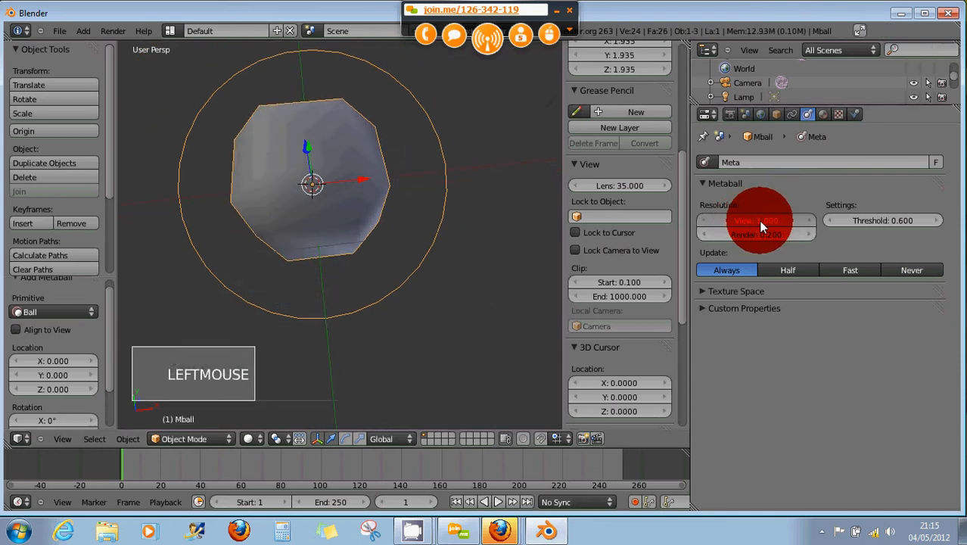
scroll(426, 181, down, 2)
middle_drag(410, 177, 430, 195)
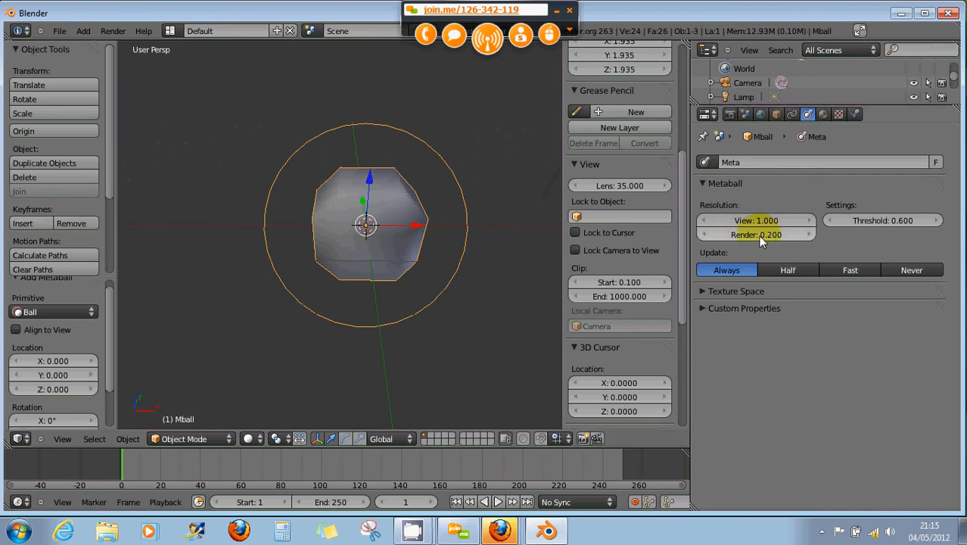
Step: Set the metaball's Render resolution to 0.050 and render the image
drag(756, 237, 770, 236)
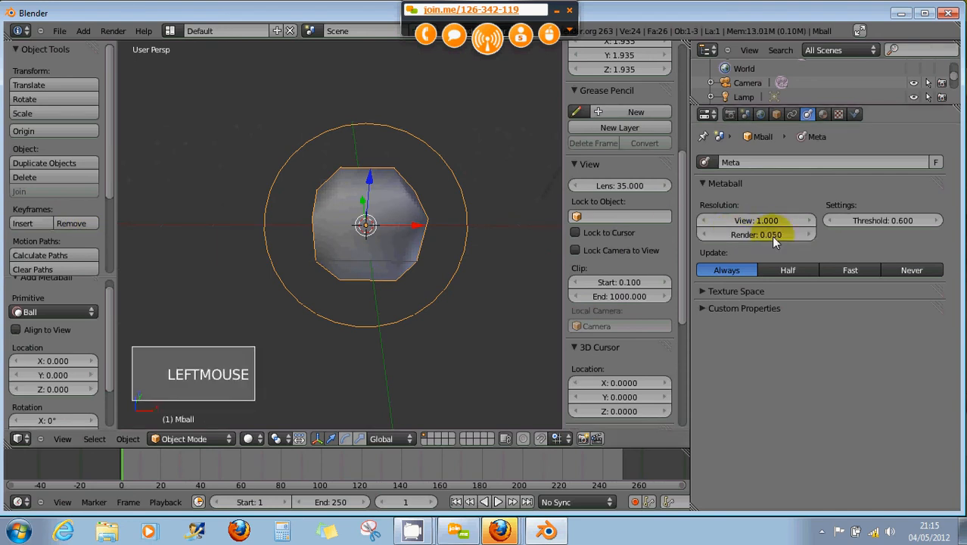
key(F12)
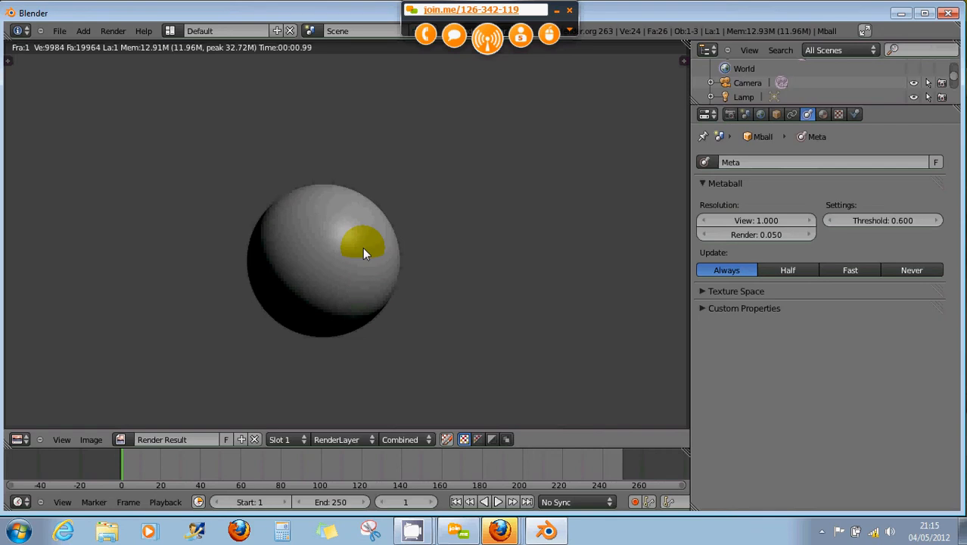
click(667, 32)
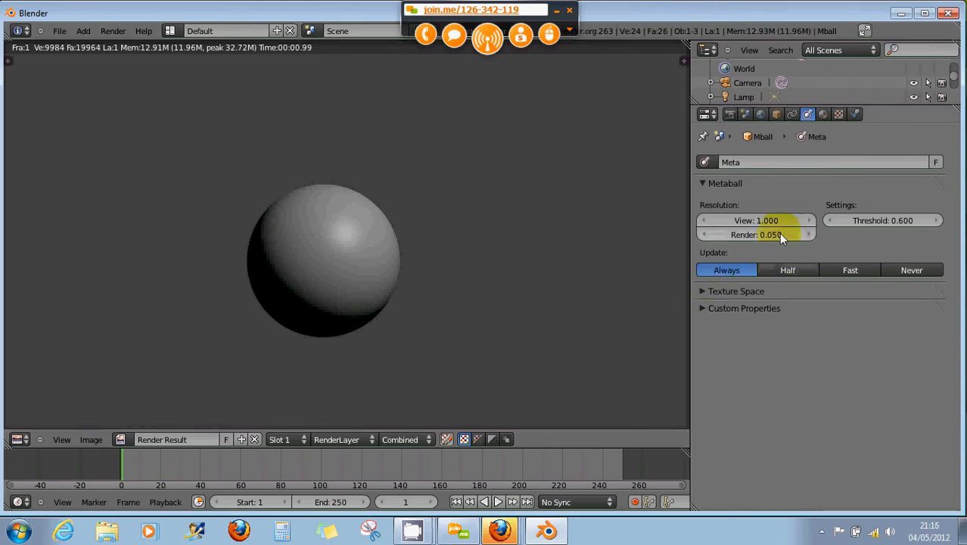
Step: Set the metaball's Render resolution to 1.000, render the image again and return to the 3D view
drag(780, 233, 804, 234)
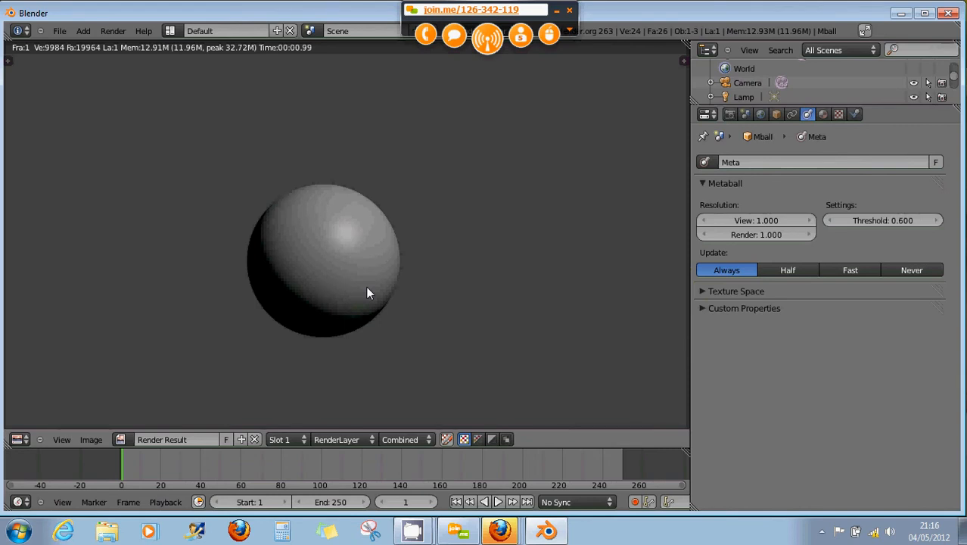
key(F12)
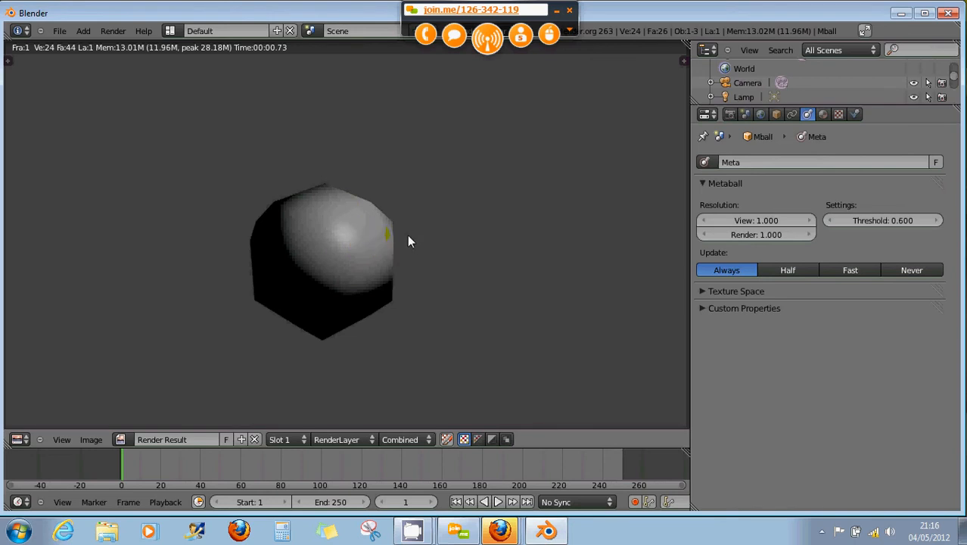
key(Escape)
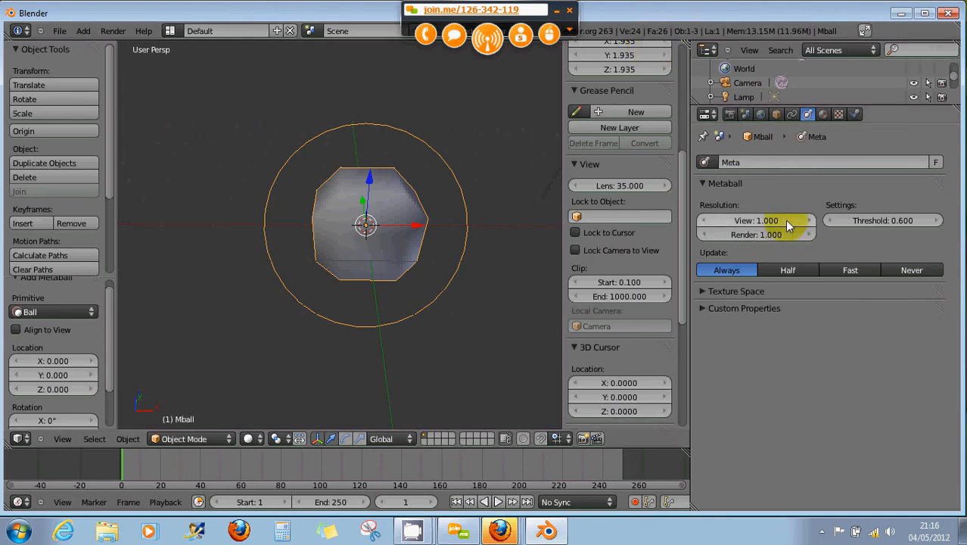
Step: Set the metaball's View resolution back to 0.050
mouse_move(784, 220)
mouse_down()
mouse_move(757, 220)
mouse_move(787, 225)
mouse_up()
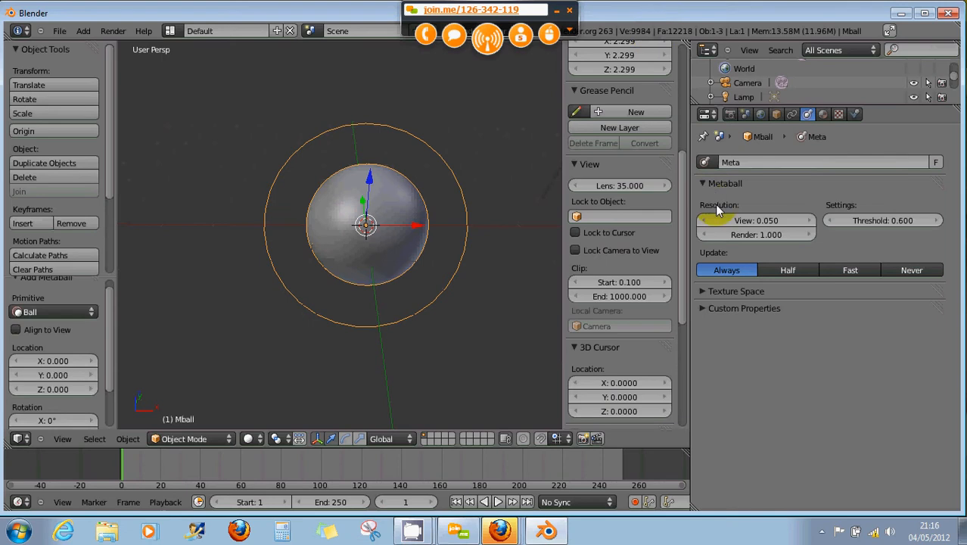
mouse_move(740, 220)
mouse_down()
mouse_move(826, 218)
mouse_move(723, 227)
mouse_up()
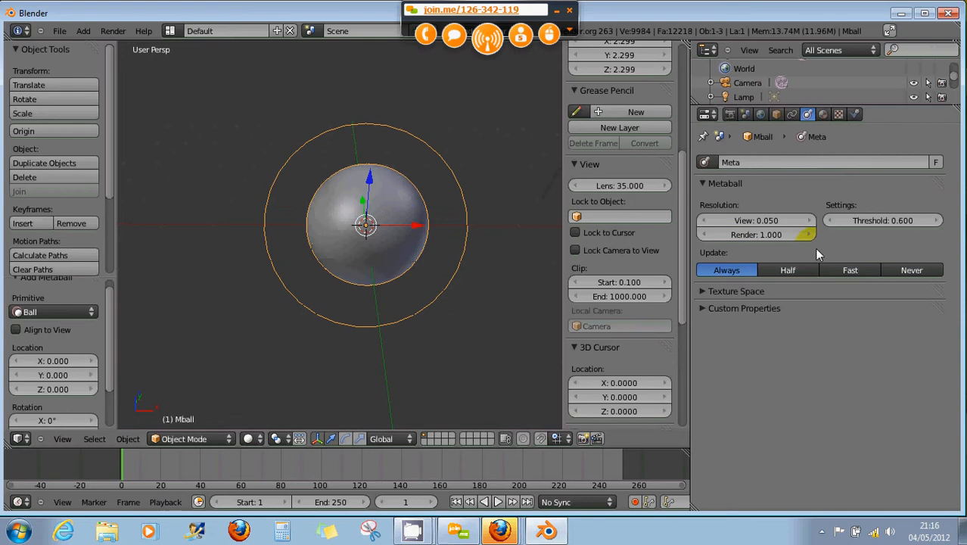
click(760, 220)
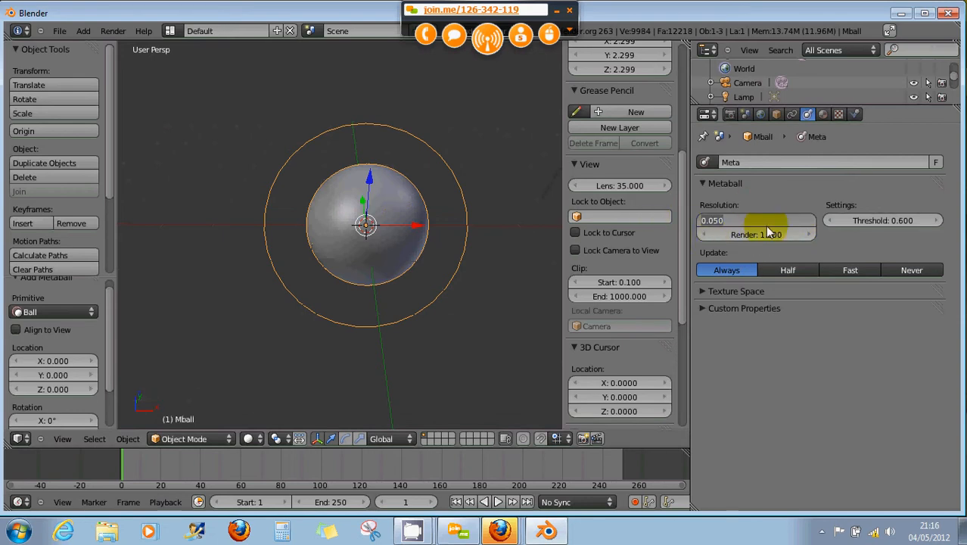
click(743, 241)
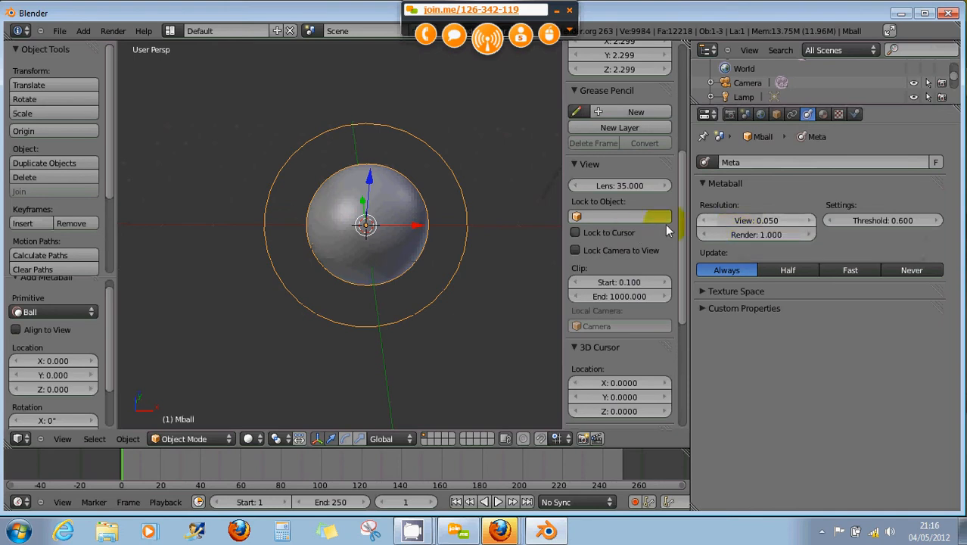
Step: Adjust the metaball's View resolution to 0.450 and on to 0.250
click(769, 221)
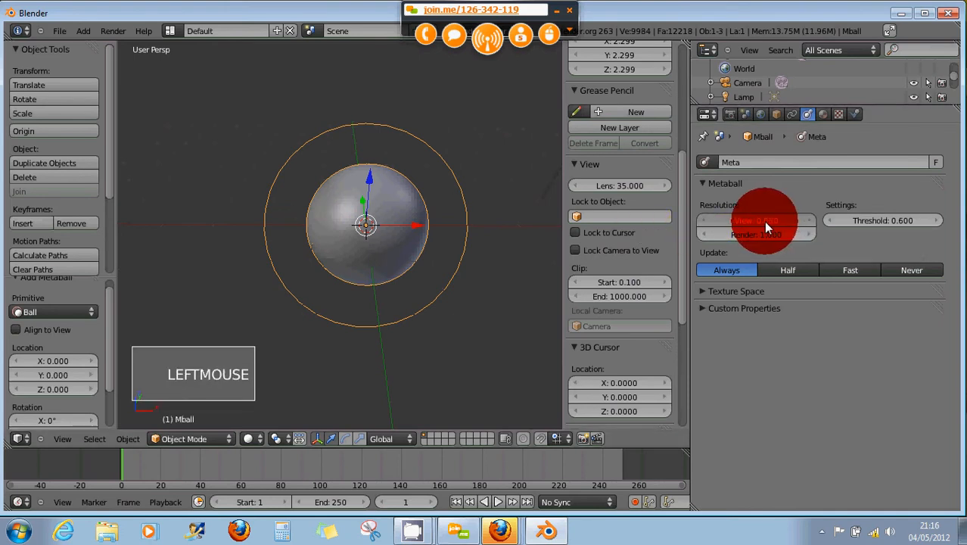
click(769, 222)
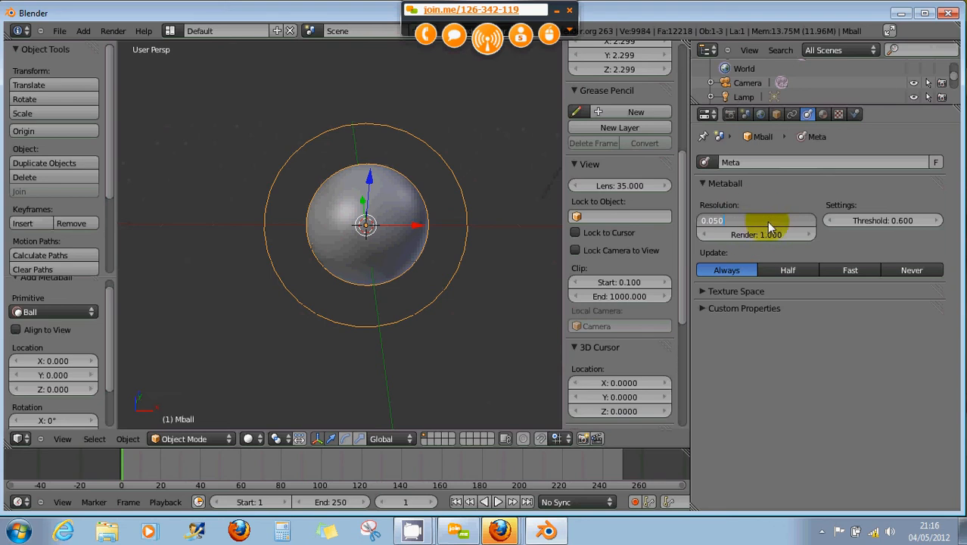
click(757, 236)
drag(764, 225, 781, 221)
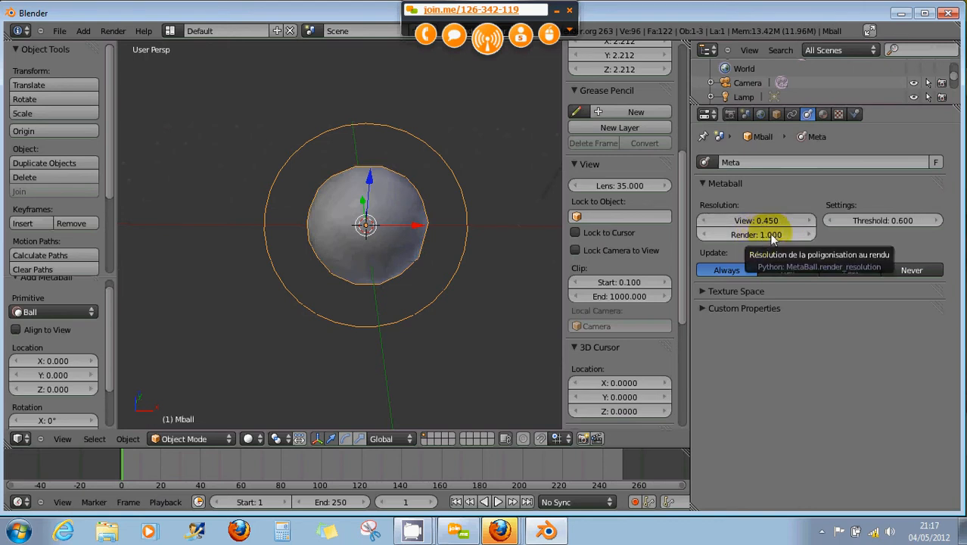
drag(783, 219, 782, 219)
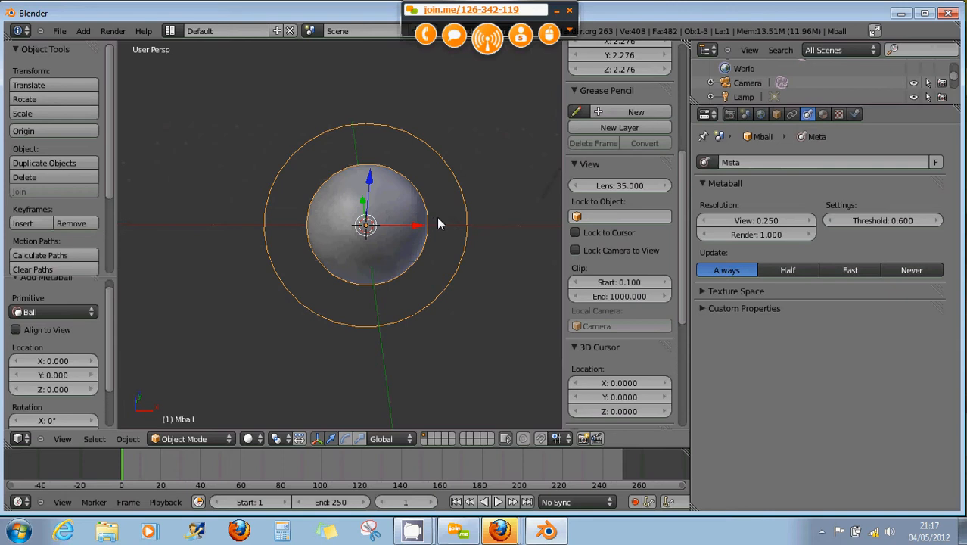
Step: Scale the metaball up uniformly by about 1.56
right_click(392, 203)
scroll(436, 210, down, 5)
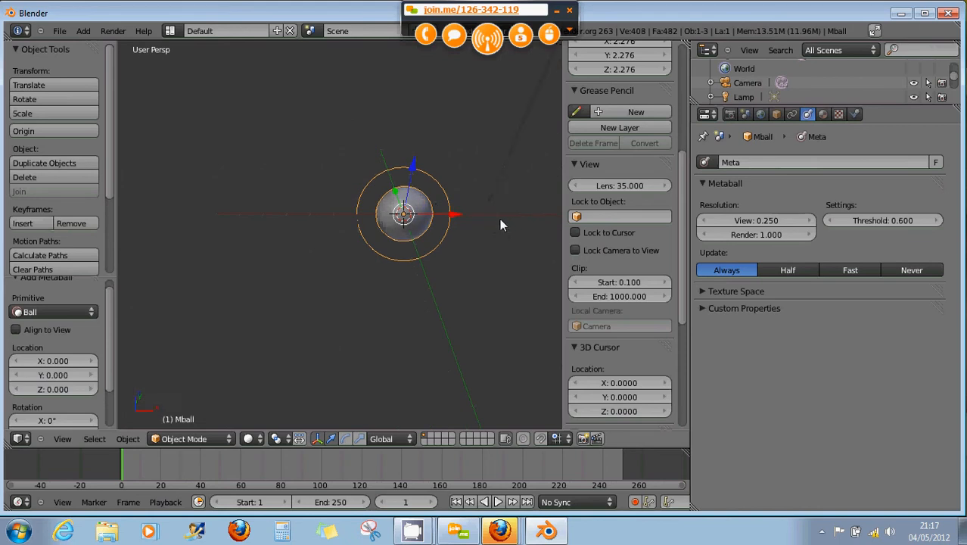
shift+middle_drag(500, 219, 455, 223)
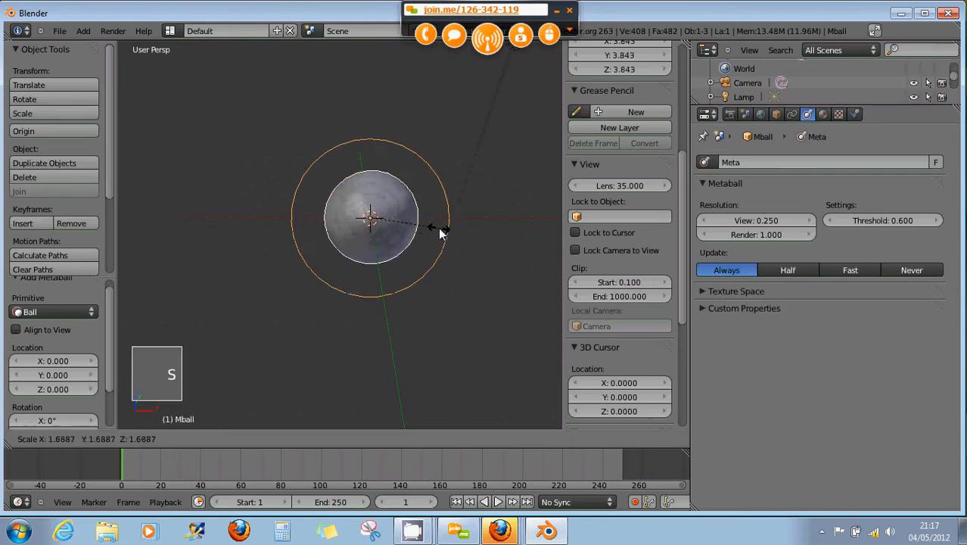
click(407, 224)
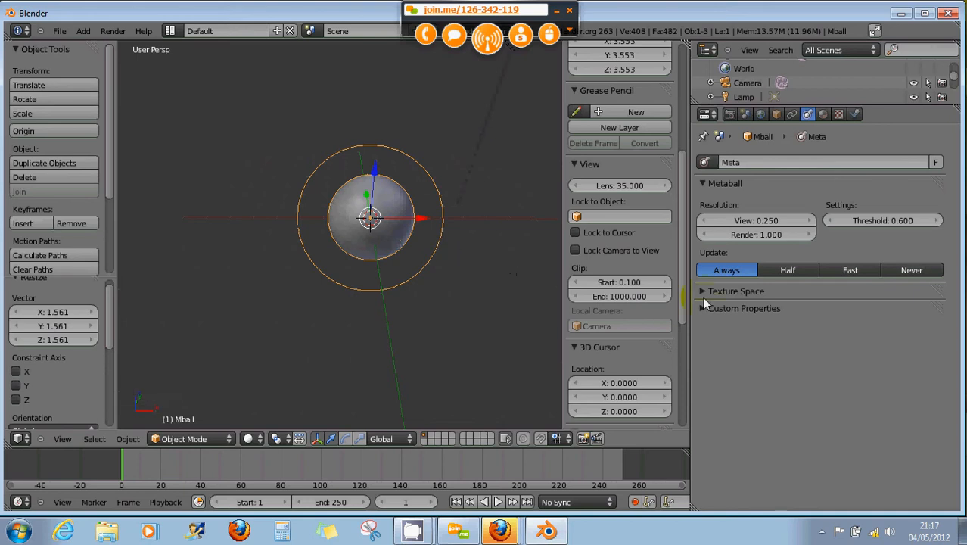
Step: Try the Half, Fast and Never update modes on the metaball and set it back to Always
click(783, 271)
click(850, 270)
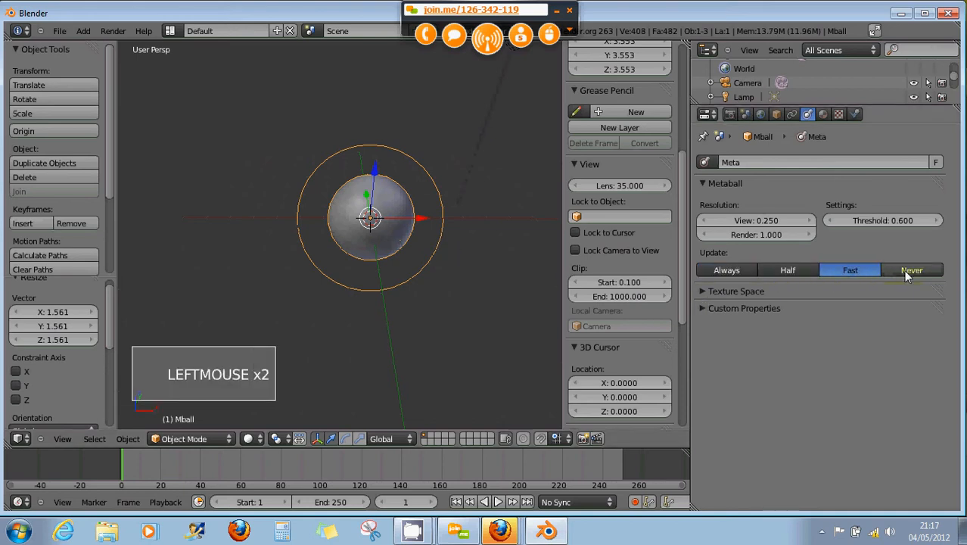
click(903, 270)
click(859, 269)
click(903, 270)
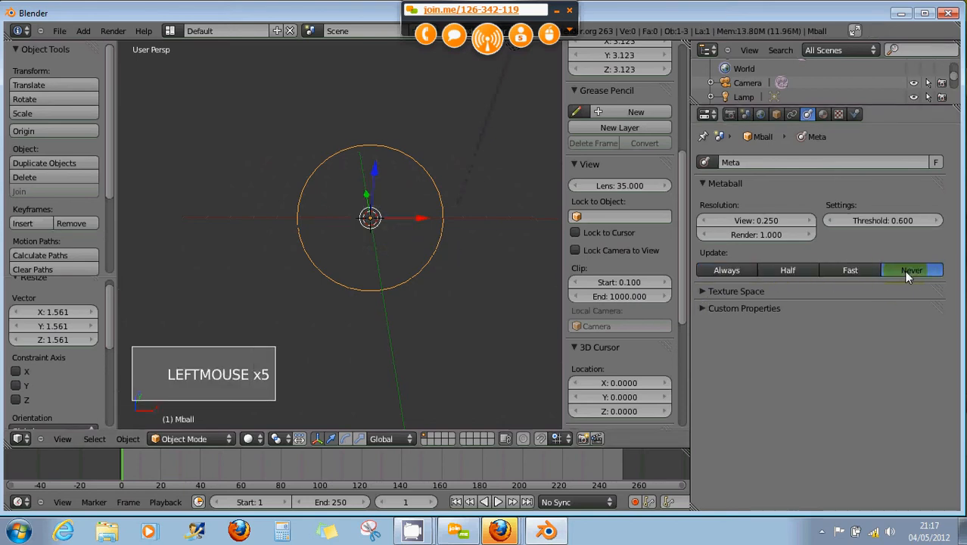
click(858, 274)
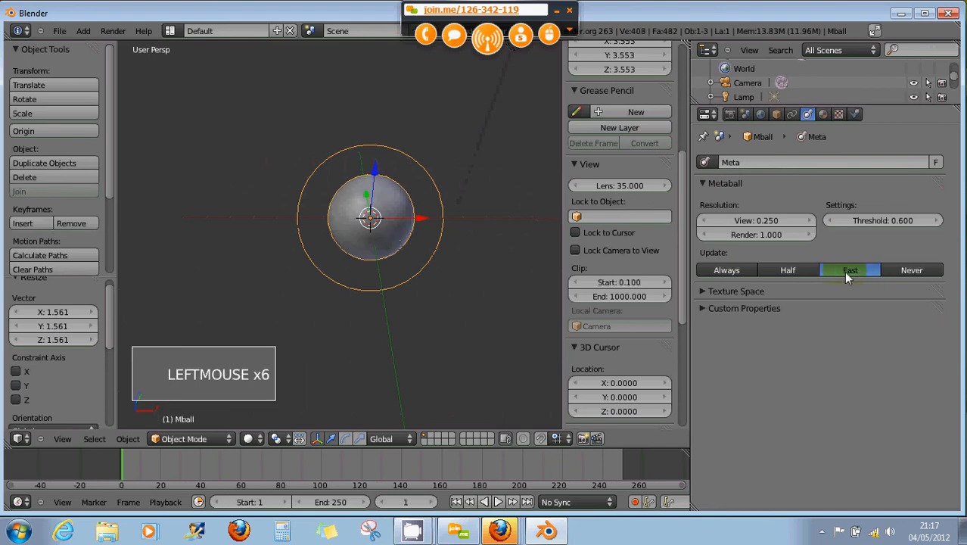
click(785, 273)
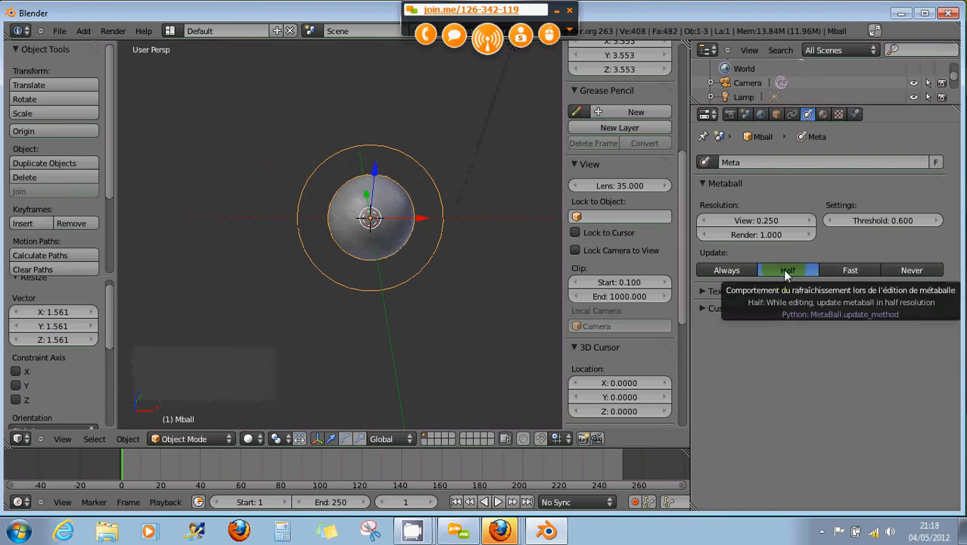
click(741, 271)
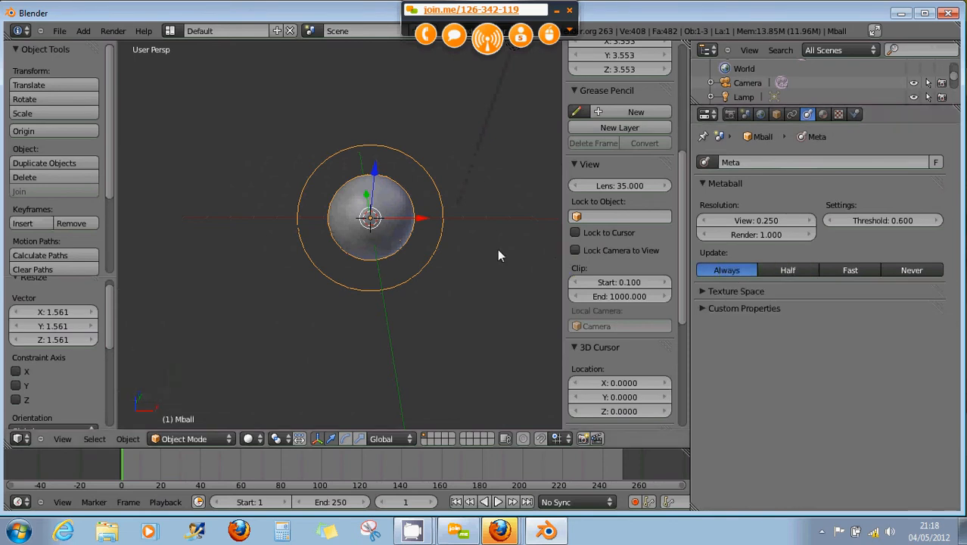
Step: Move the metaball about -1.52 units along the X axis
shift+middle_drag(514, 259, 436, 260)
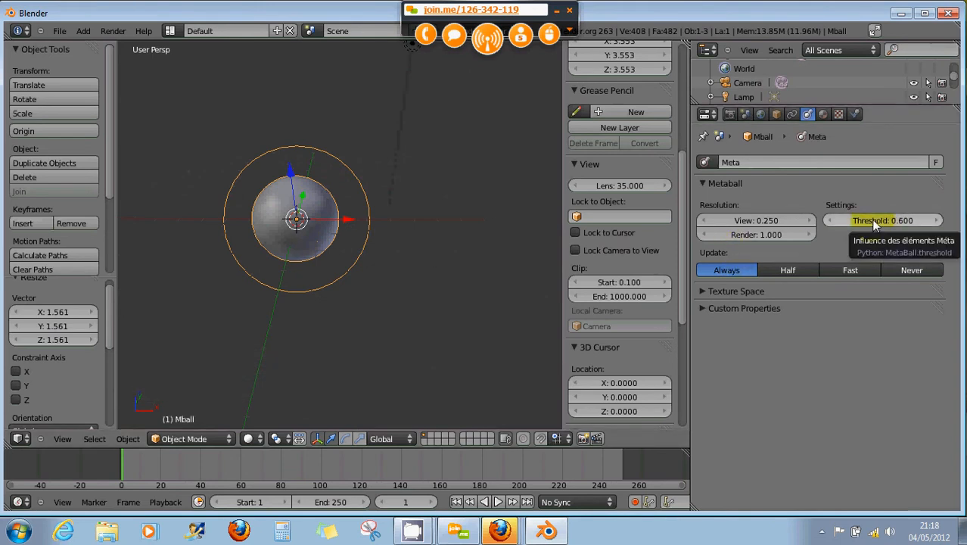
middle_drag(381, 239, 382, 253)
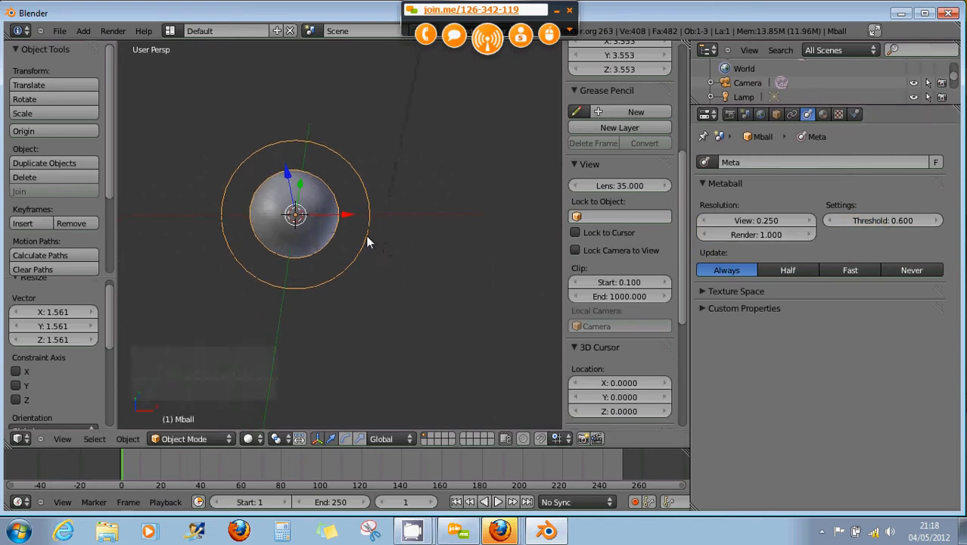
drag(347, 216, 310, 220)
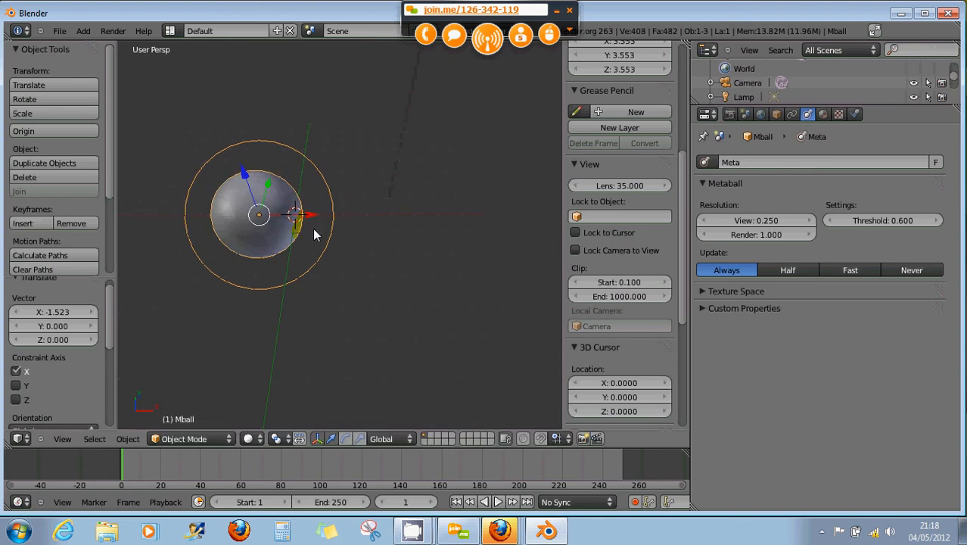
Step: Duplicate the metaball about 3.6 units away along X and move the copy about 1.74 units further along X
key(shift+d)
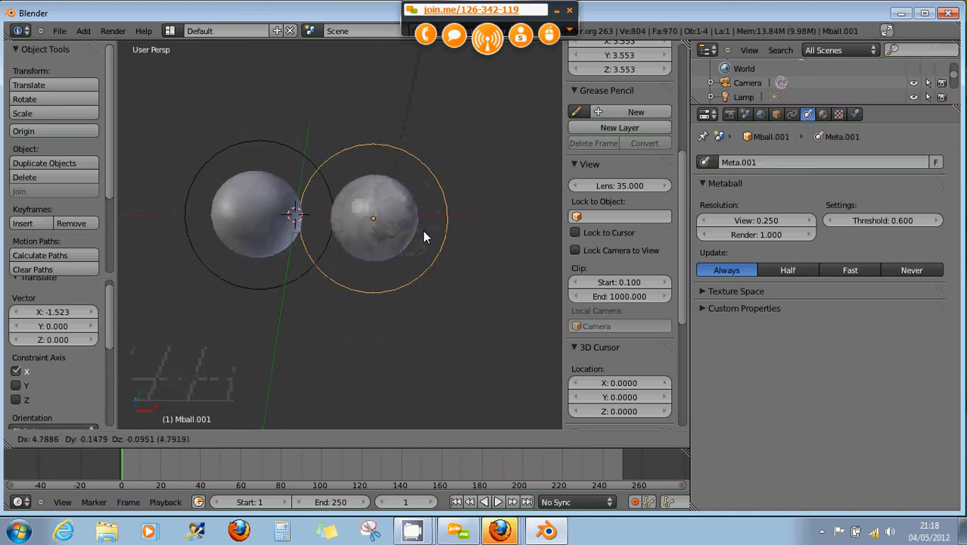
click(397, 227)
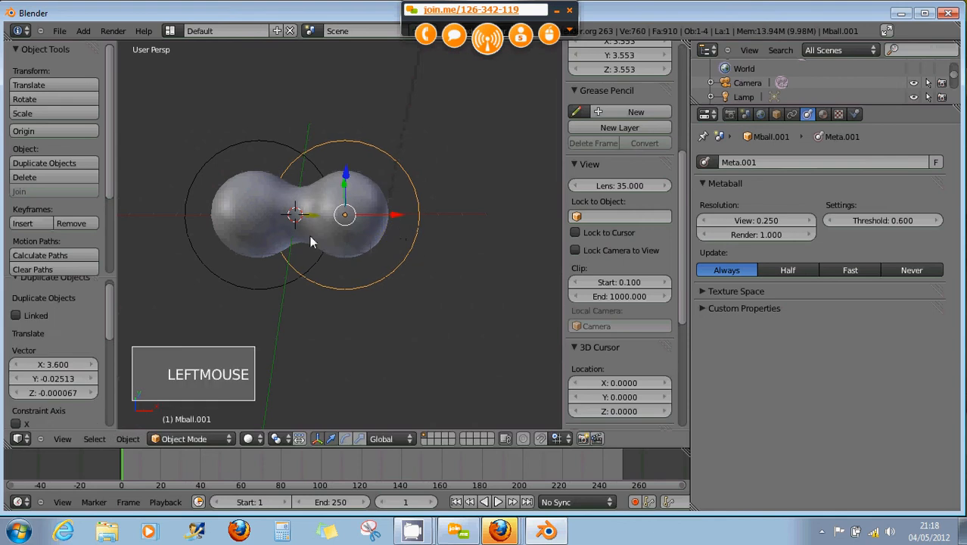
middle_drag(309, 235, 309, 231)
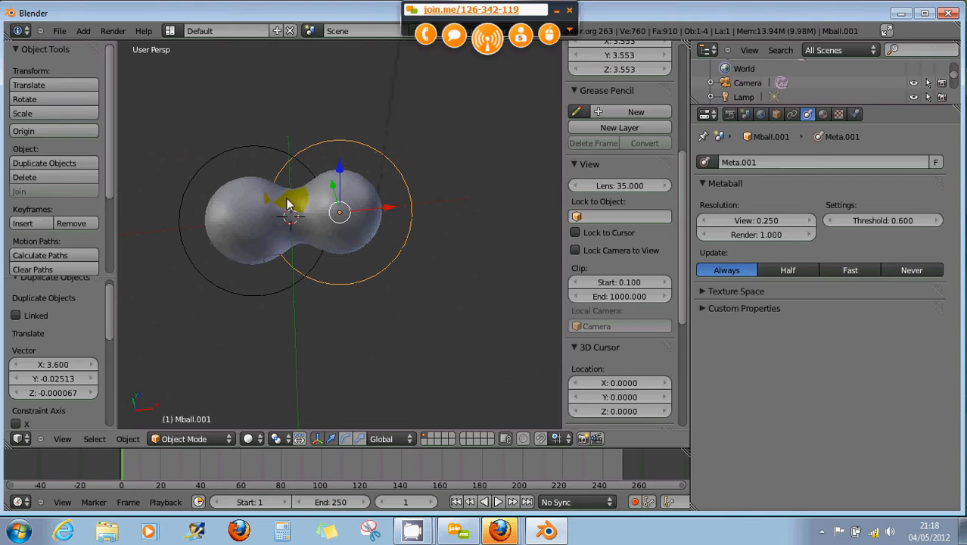
drag(386, 208, 425, 202)
click(425, 202)
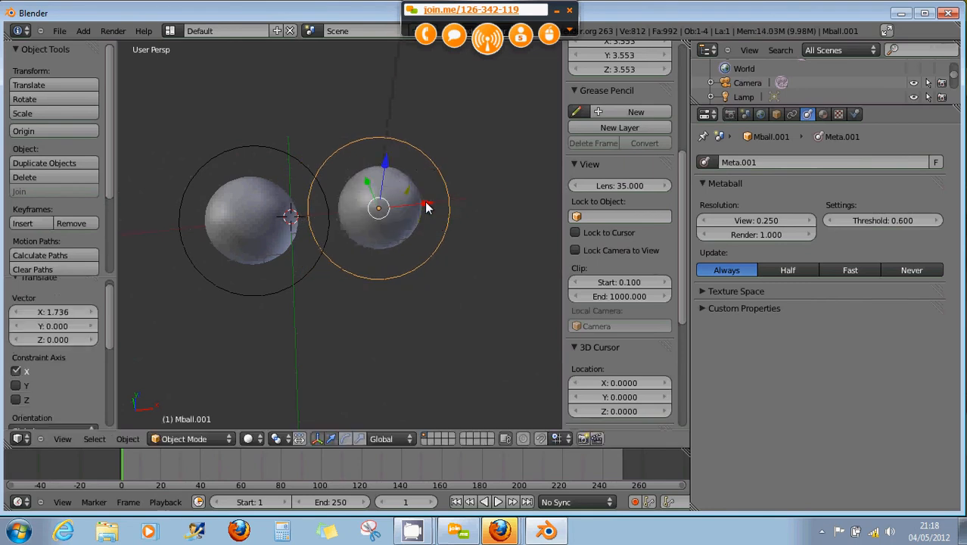
Step: Stretch the duplicated metaball along X only, by a scale factor of about 2.04
key(s)
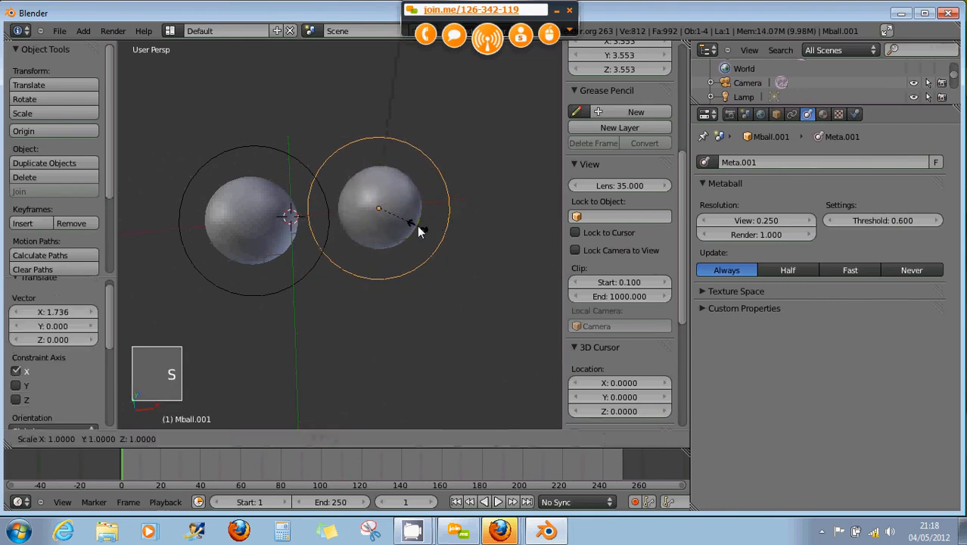
key(x)
drag(437, 236, 463, 237)
click(462, 233)
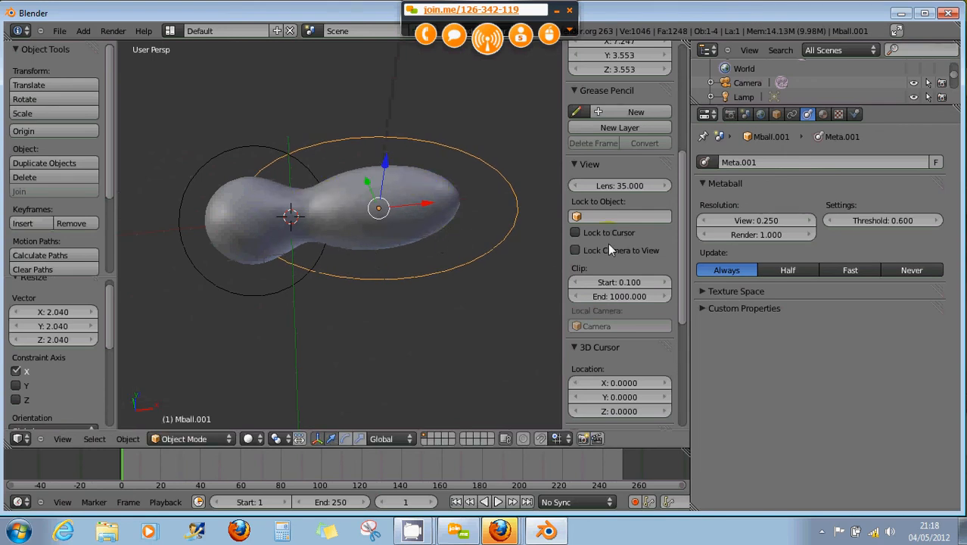
Step: Set the metaball Threshold to 1.000
click(861, 221)
mouse_move(862, 221)
mouse_down()
mouse_move(871, 223)
mouse_move(860, 222)
mouse_up()
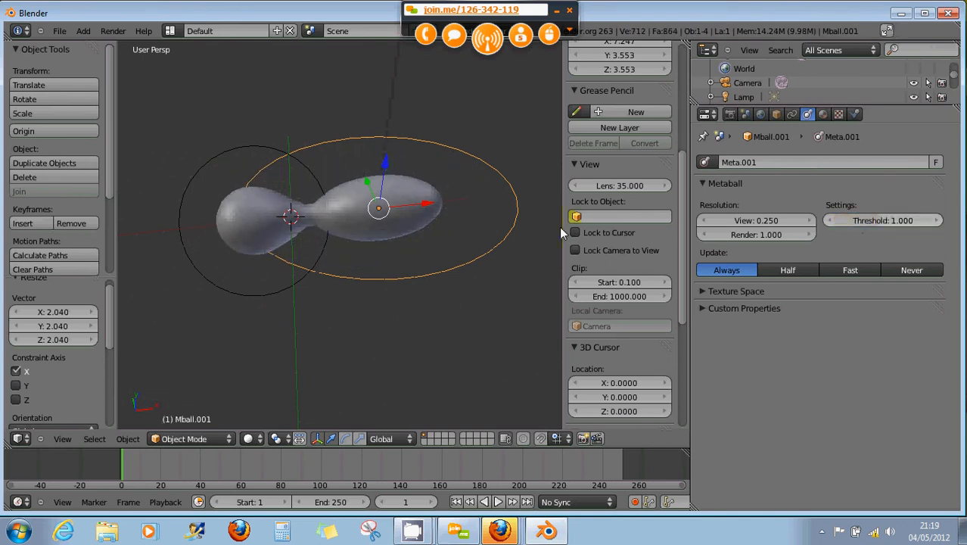
Step: Try to select the stretched metaball by its surface, and select it by its outer ring instead
right_click(402, 217)
right_click(396, 216)
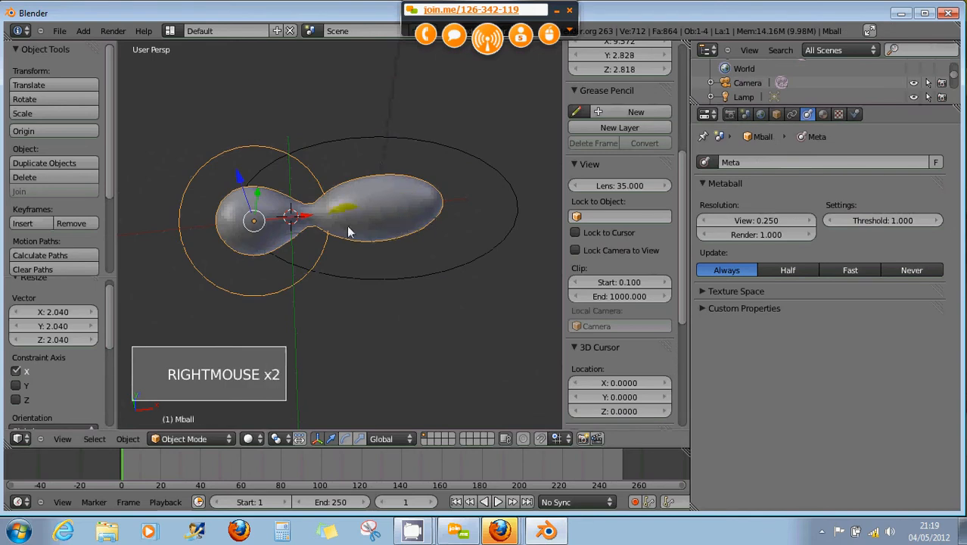
right_click(236, 229)
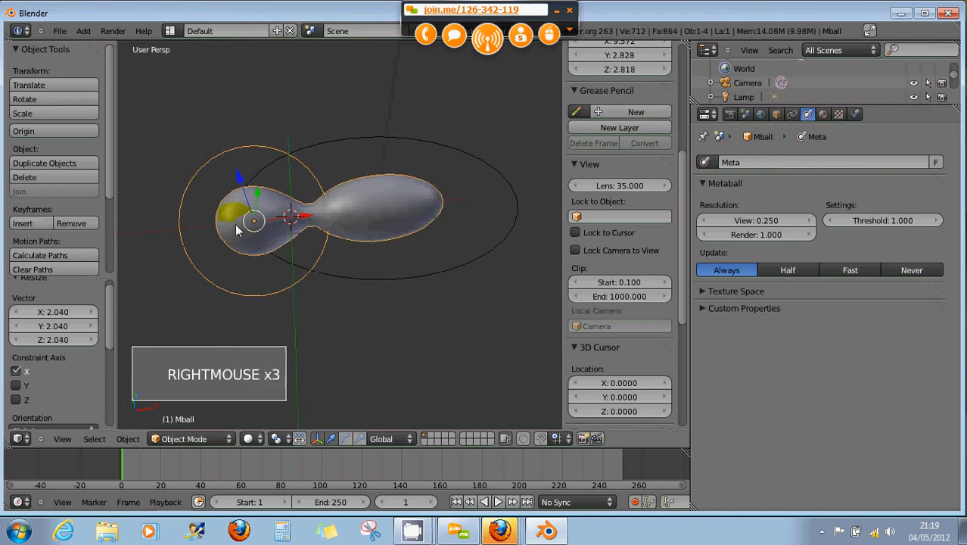
right_click(409, 275)
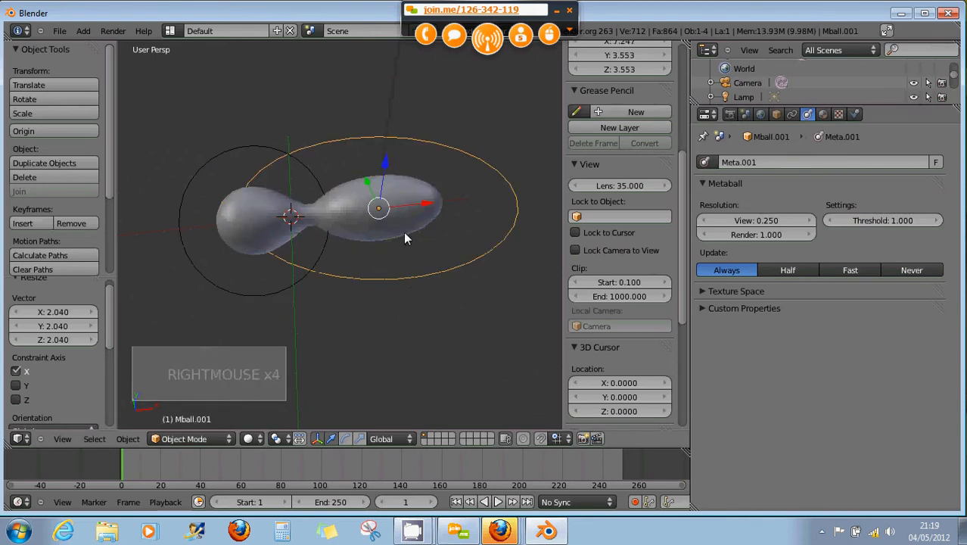
Step: With Object Mode active, test selecting the two metaballs by their surfaces and by their outer rings
scroll(404, 233, up, 1)
middle_drag(409, 227, 397, 260)
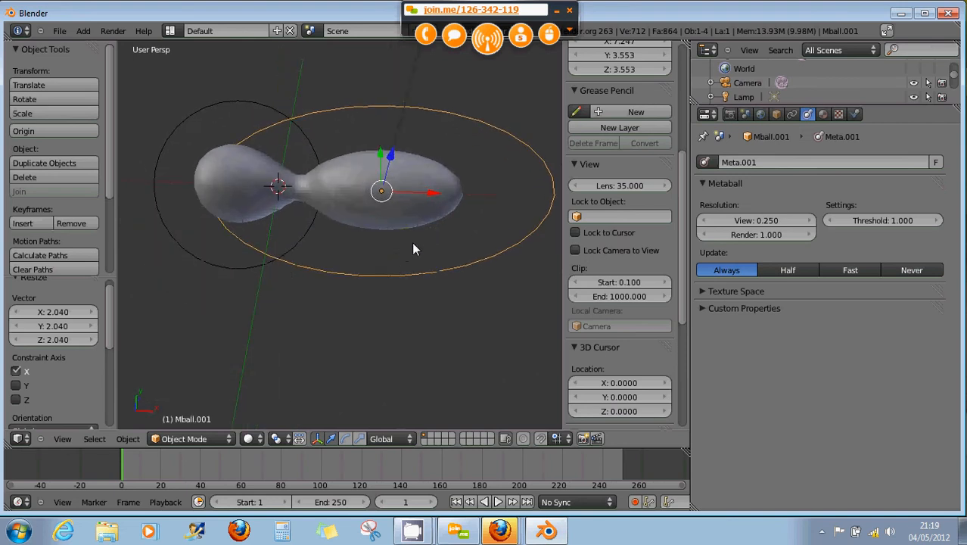
shift+middle_drag(426, 228, 410, 230)
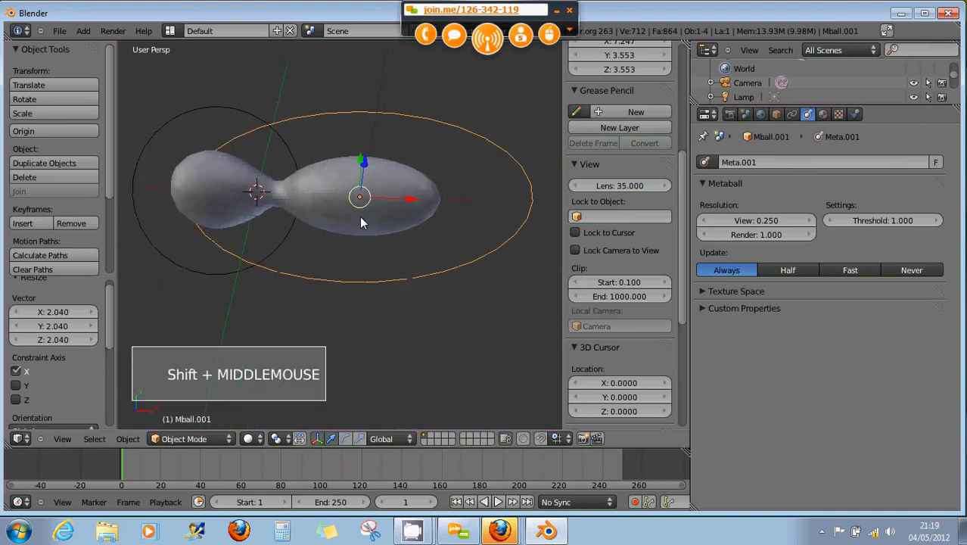
click(202, 438)
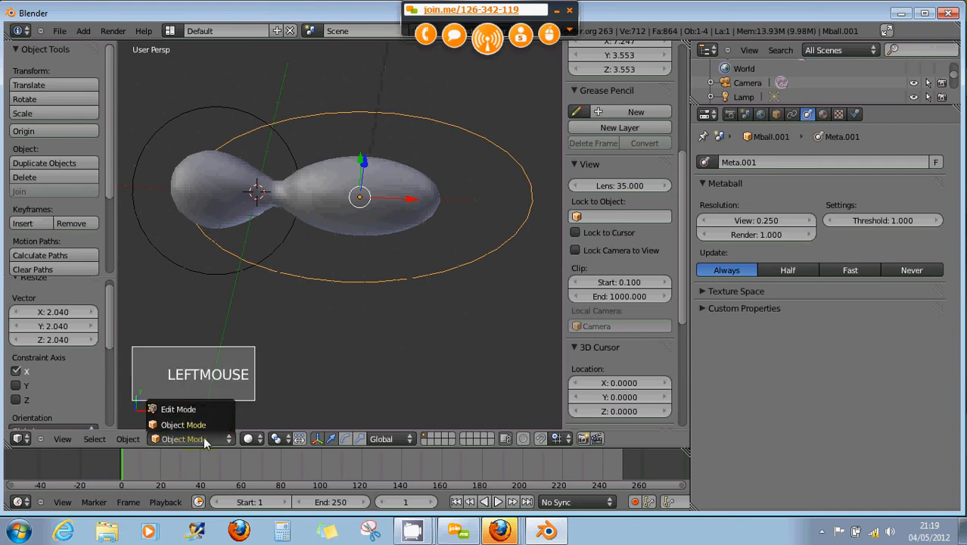
click(204, 429)
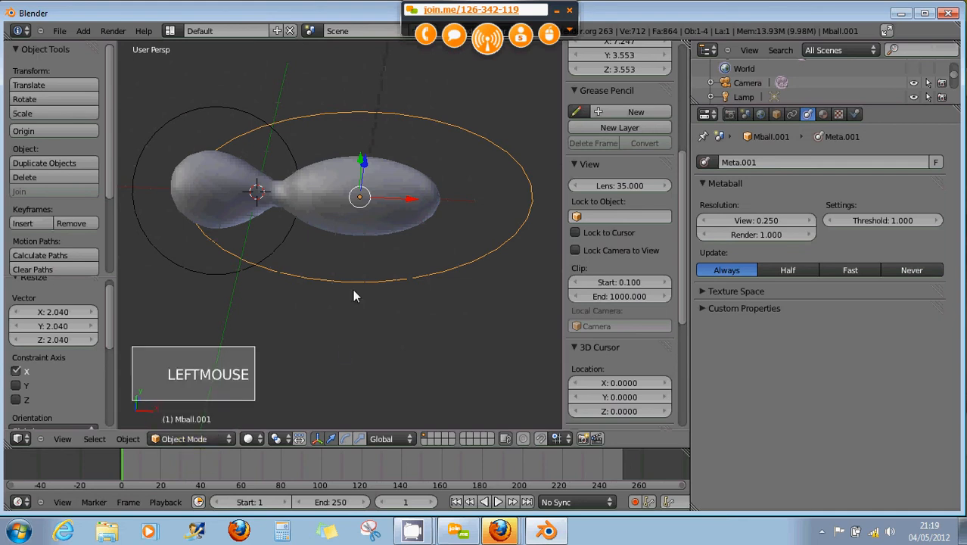
right_click(372, 208)
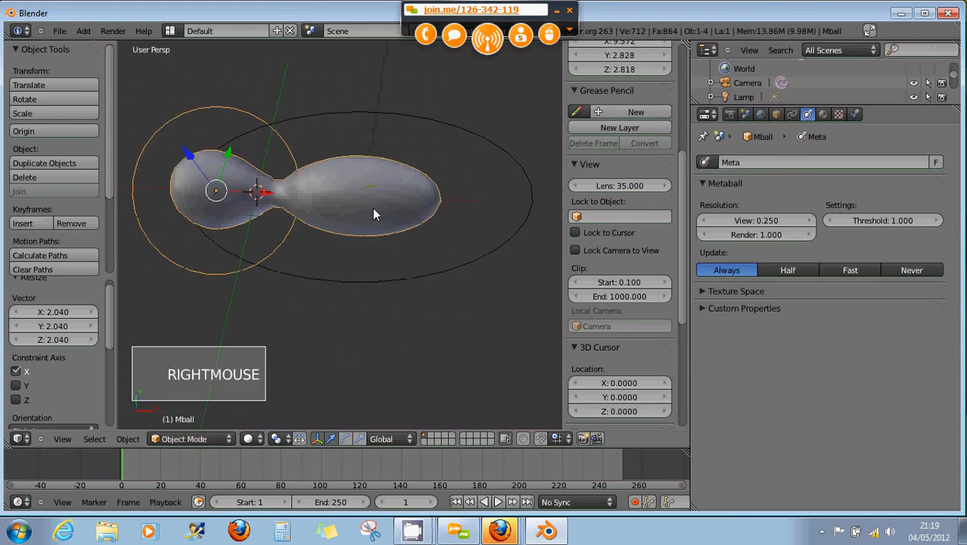
right_click(405, 205)
click(381, 210)
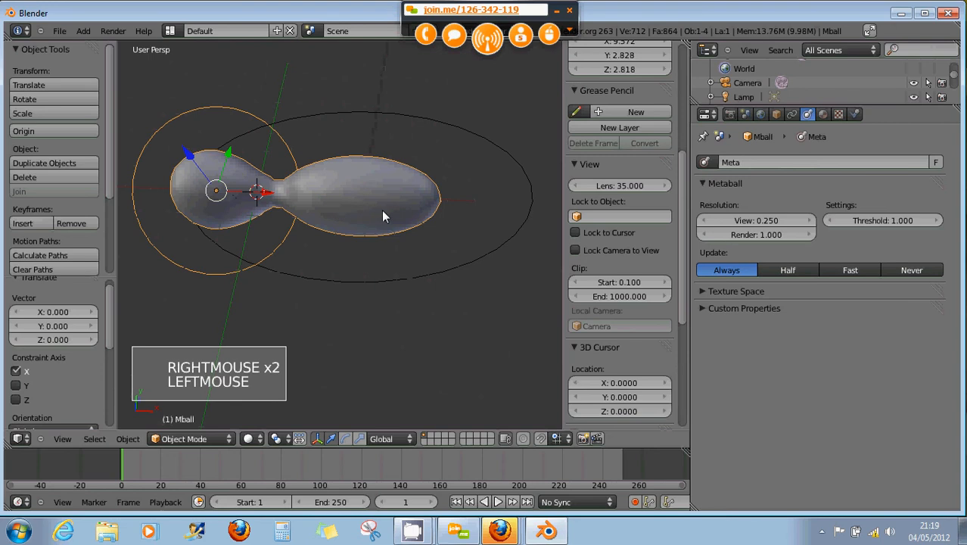
right_click(386, 210)
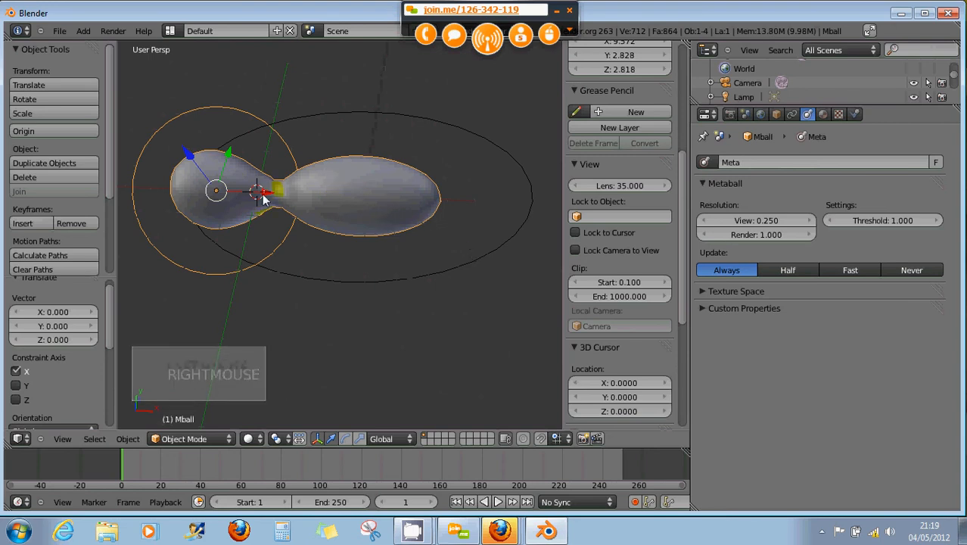
right_click(394, 196)
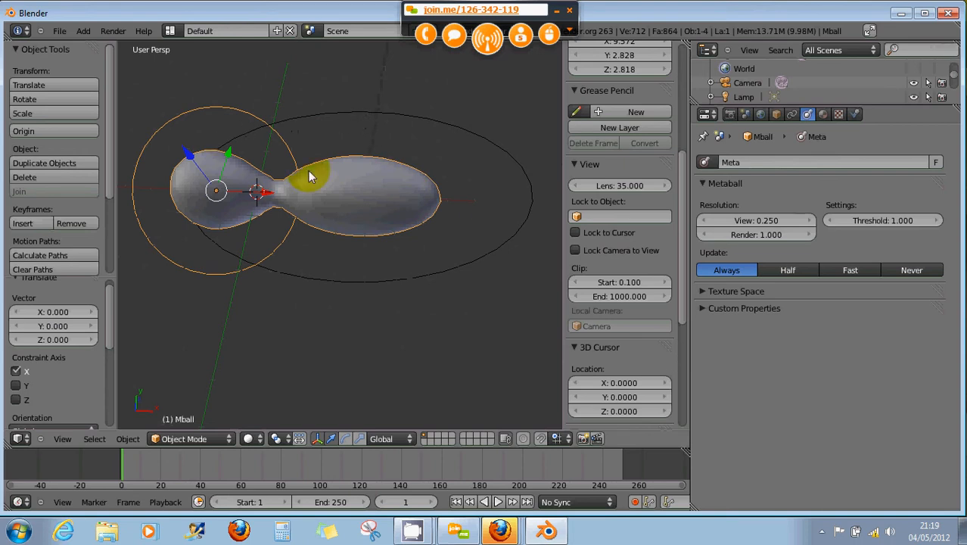
right_click(463, 134)
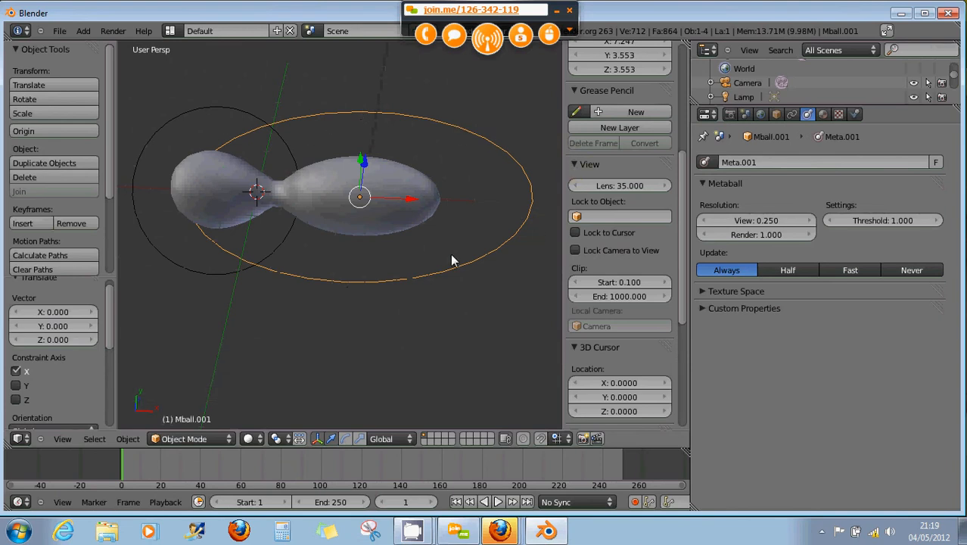
right_click(285, 143)
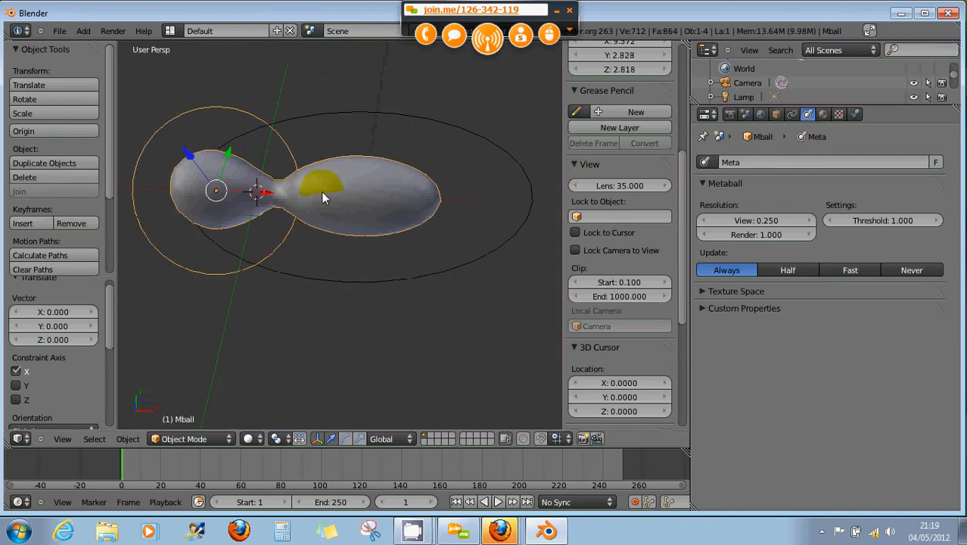
Step: Select the stretched metaball by its outer ring and delete it
right_click(435, 130)
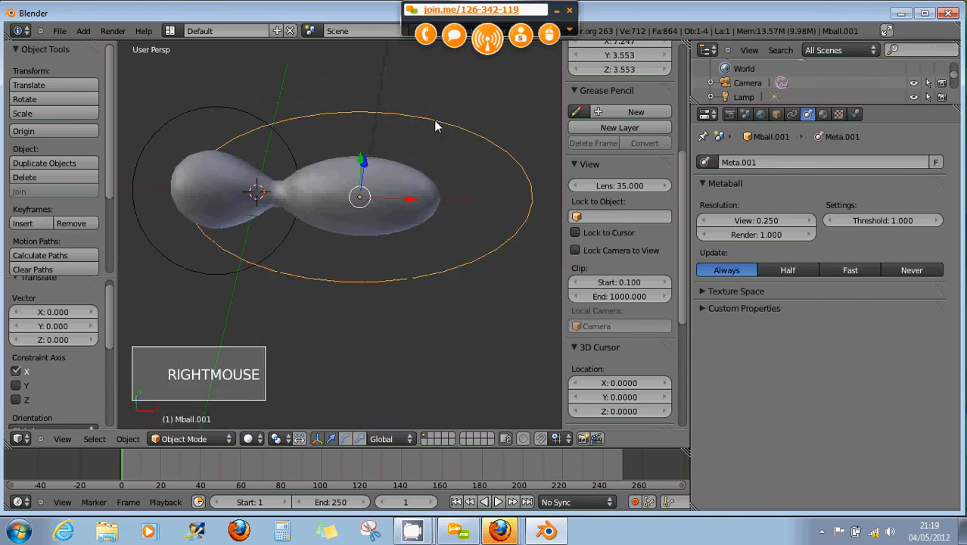
key(Delete)
click(483, 206)
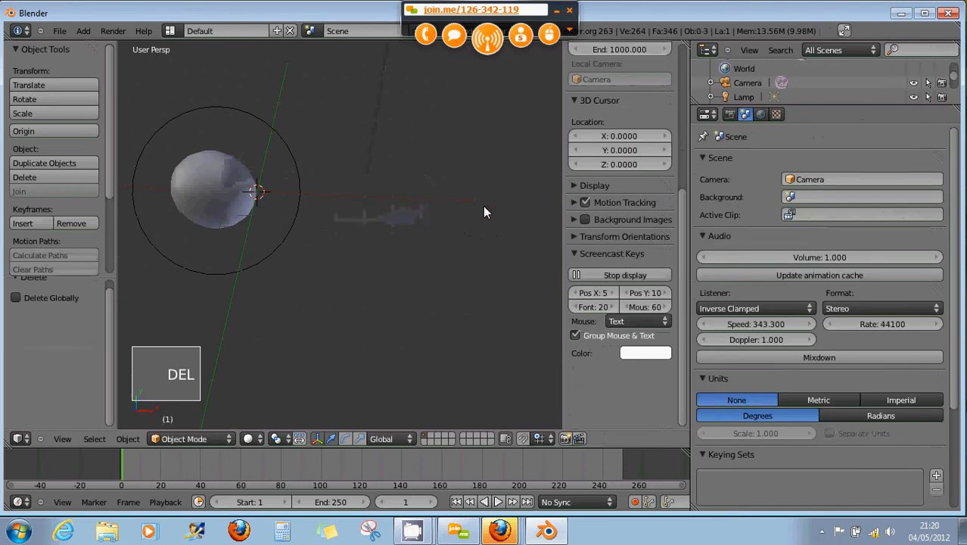
Step: Add a Plane metaball beside the remaining ball along the X axis and move it about -0.228 along X towards the ball
click(324, 200)
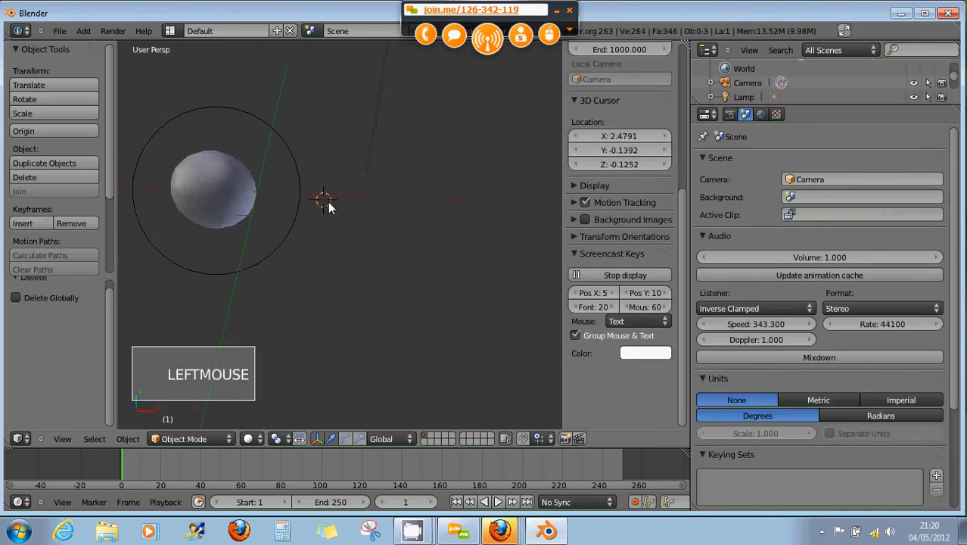
key(shift+a)
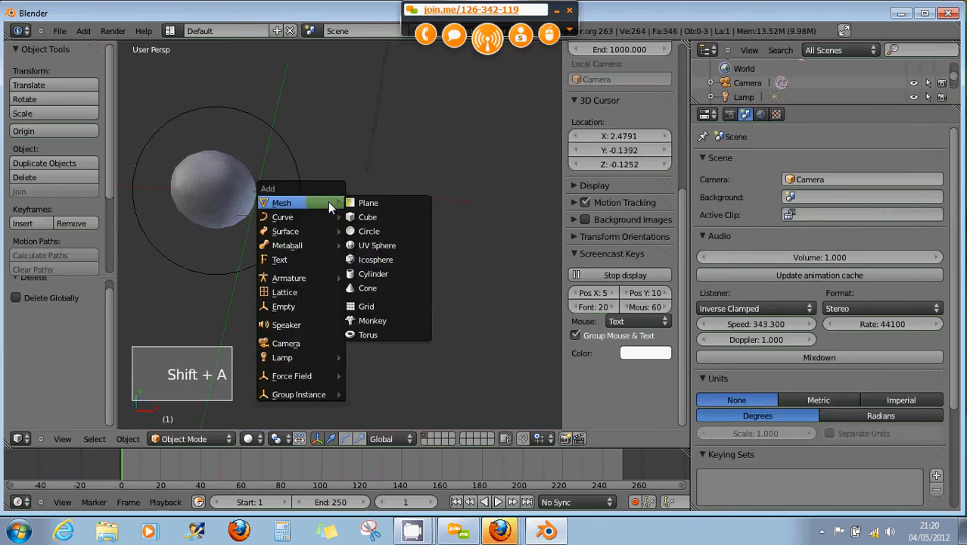
mouse_move(318, 243)
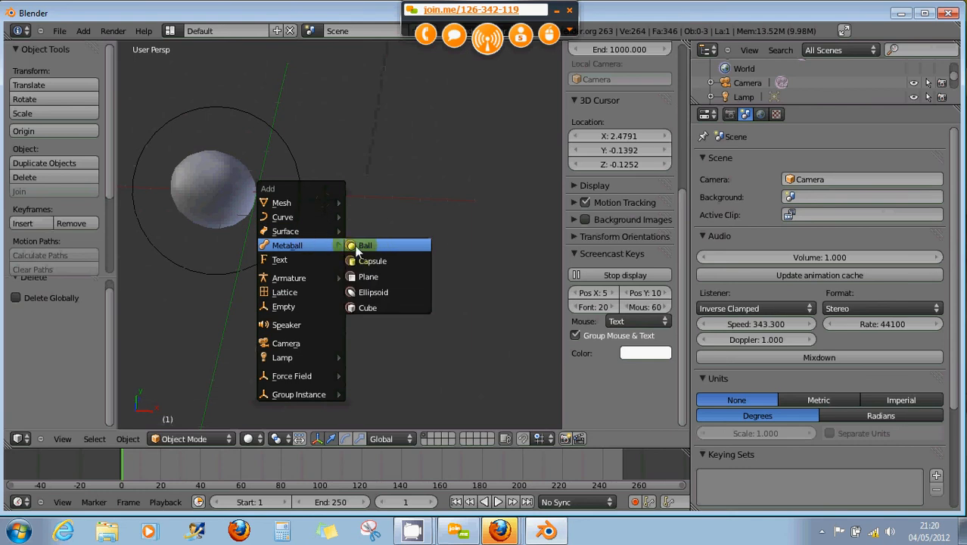
click(371, 277)
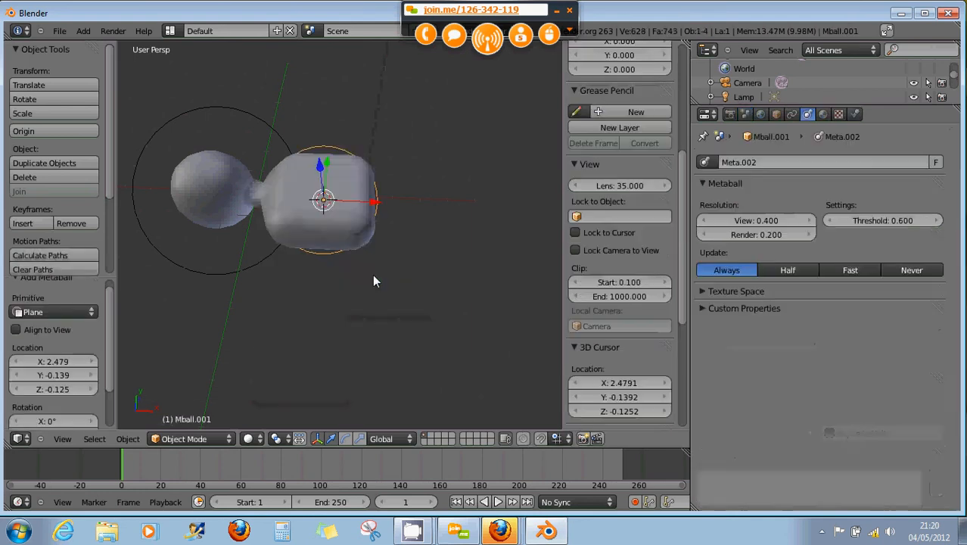
middle_drag(338, 242, 333, 265)
drag(370, 193, 361, 203)
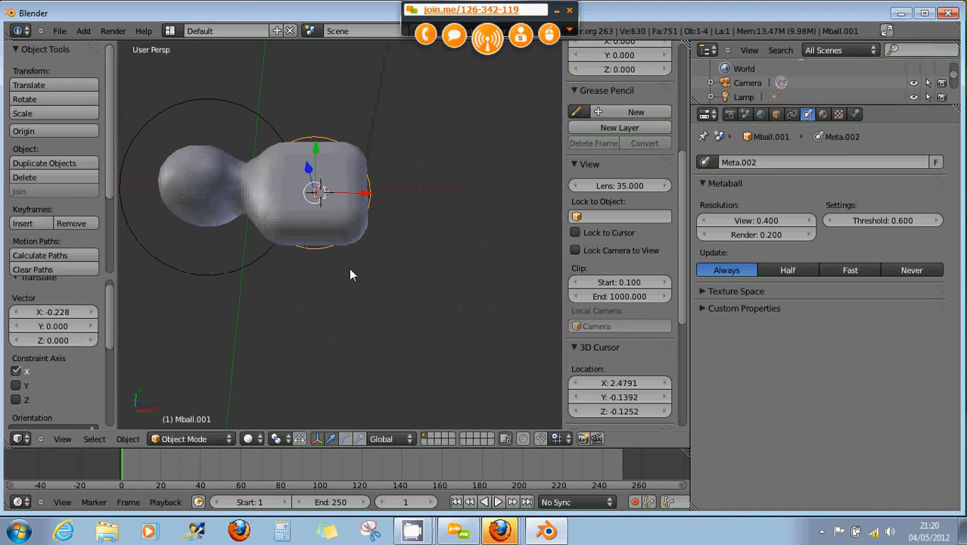
Step: Scale the Plane metaball to about 0.75 along the global Y axis
key(s)
key(y)
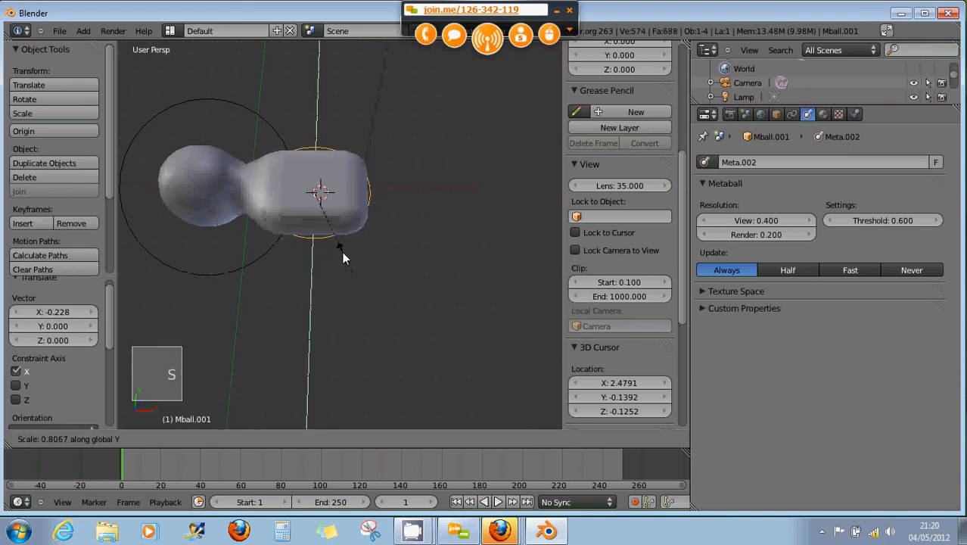
click(341, 250)
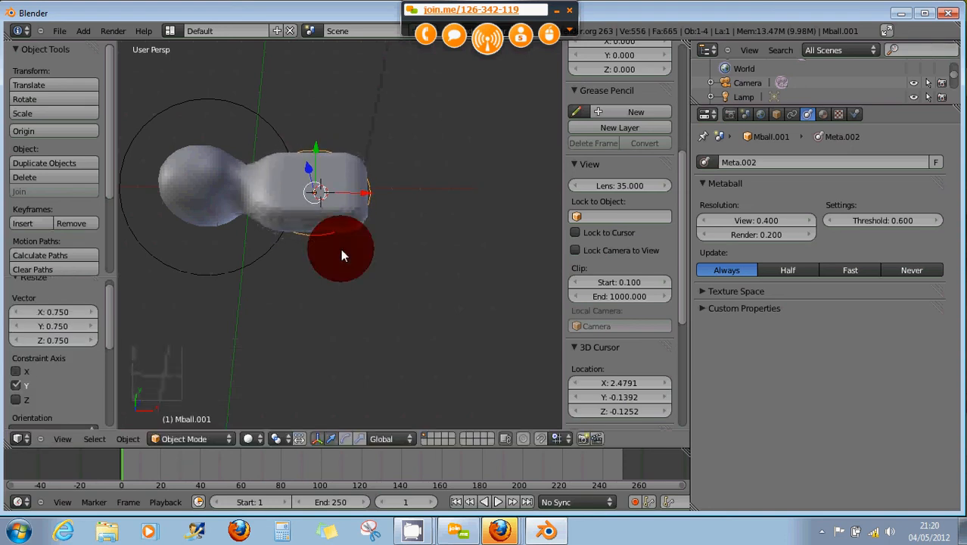
Step: Add an Ellipsoid metaball at the body's free end and move it about 0.59 along Y and 0.62 along X
click(383, 189)
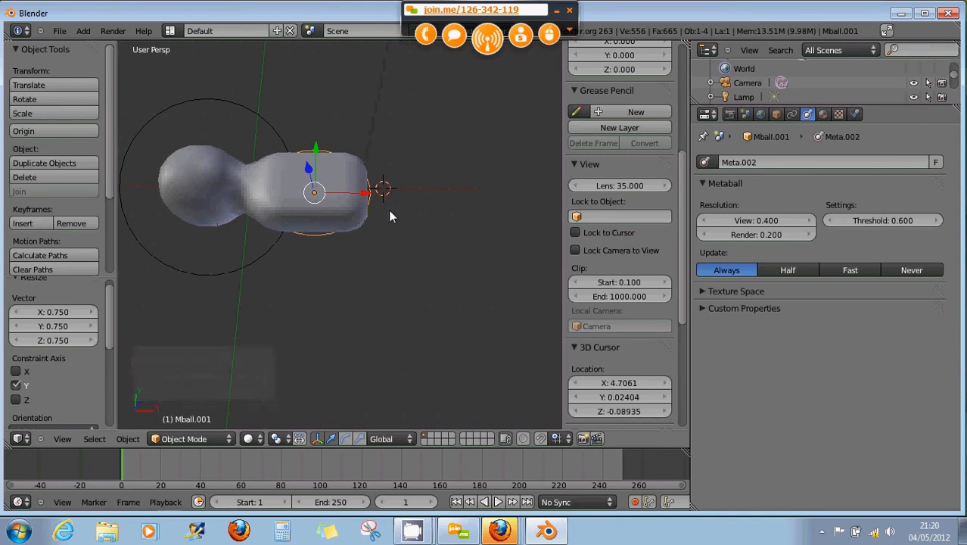
key(shift+a)
mouse_move(388, 209)
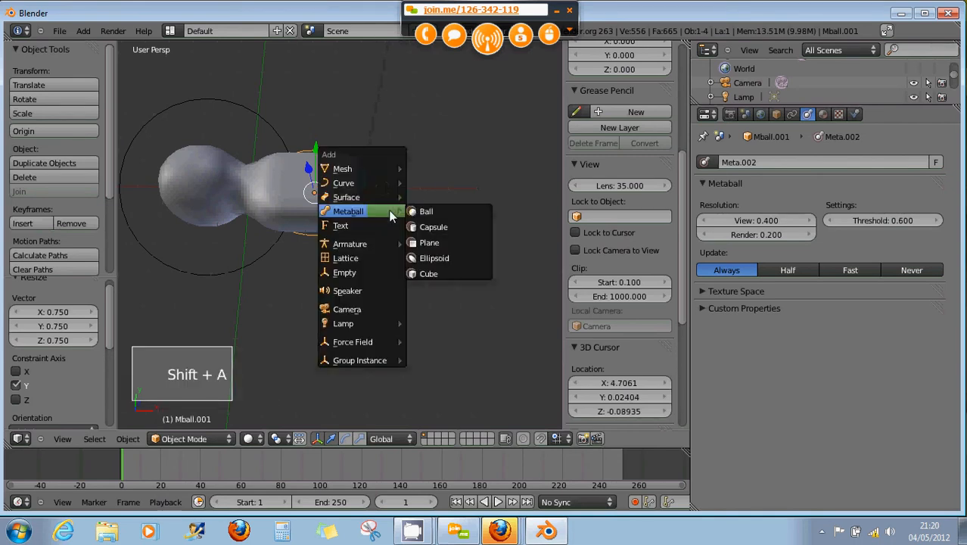
click(429, 257)
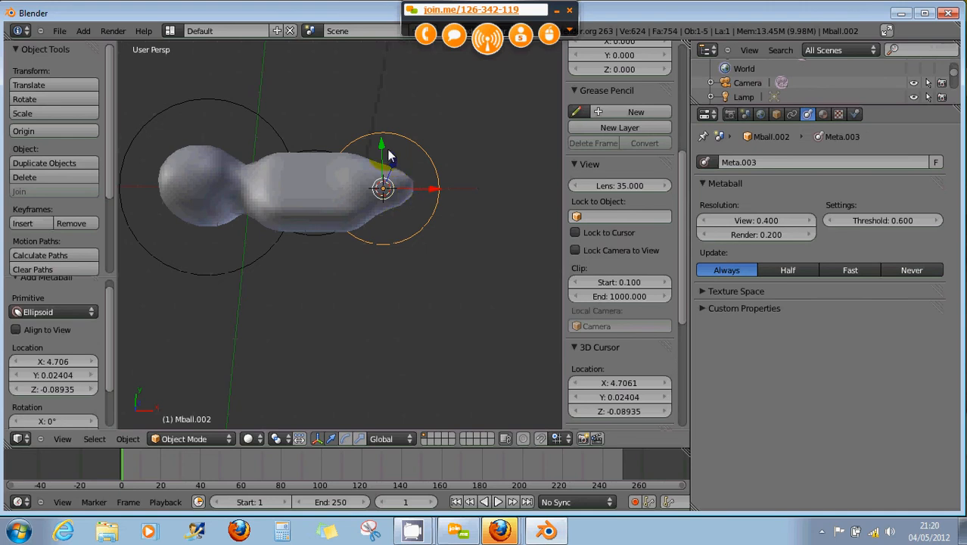
drag(383, 143, 381, 132)
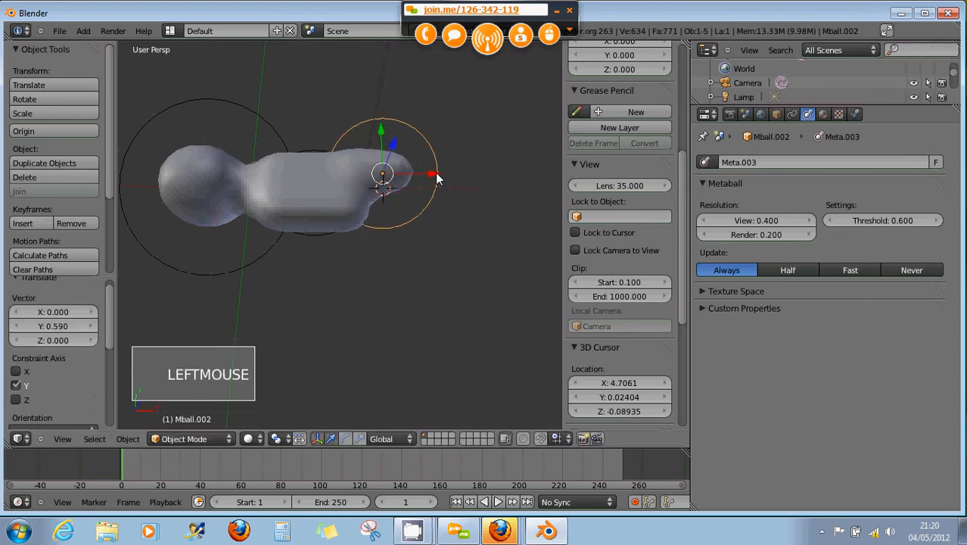
mouse_move(436, 177)
mouse_down()
mouse_move(451, 172)
mouse_move(444, 185)
mouse_up()
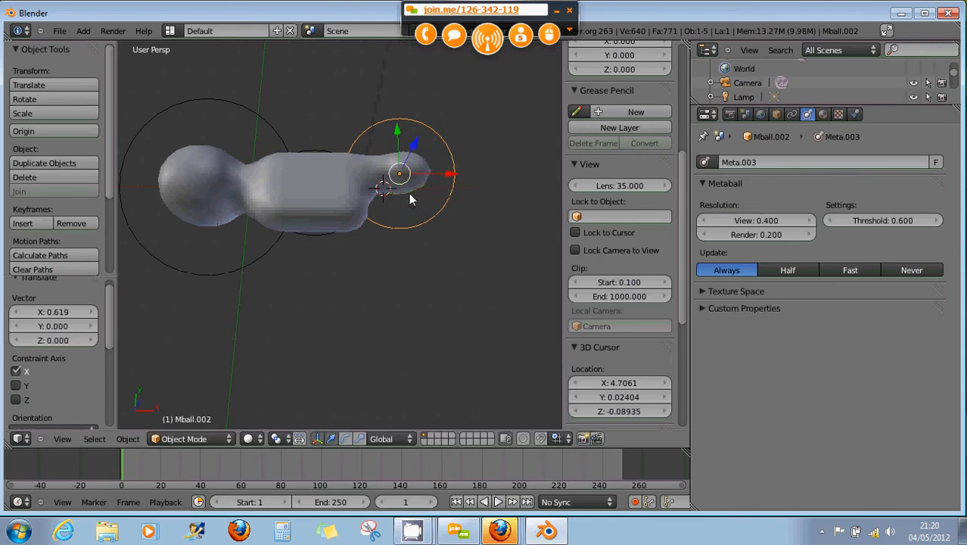
Step: Duplicate the Ellipsoid metaball as a second leg on the body's negative-Y side and shift the copy about -0.318 along X
key(shift+d)
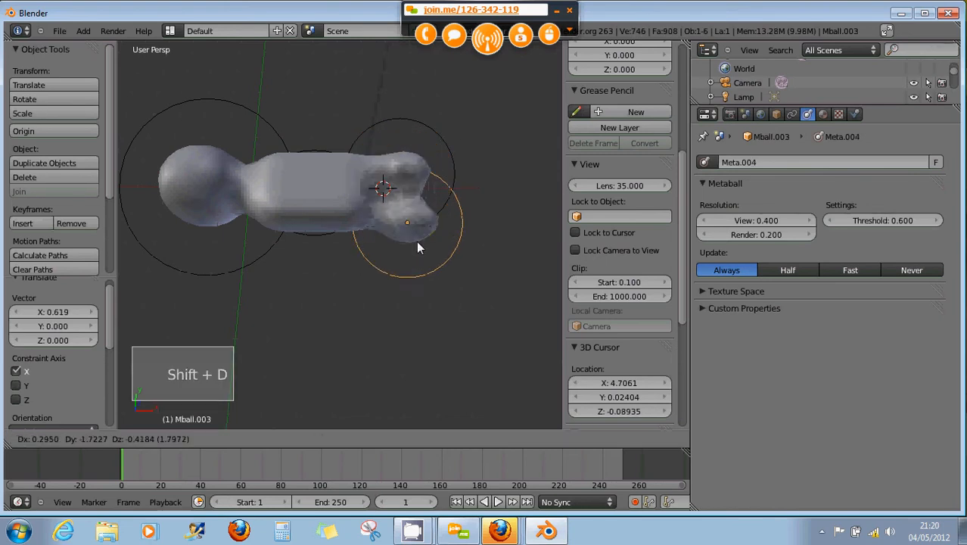
click(413, 249)
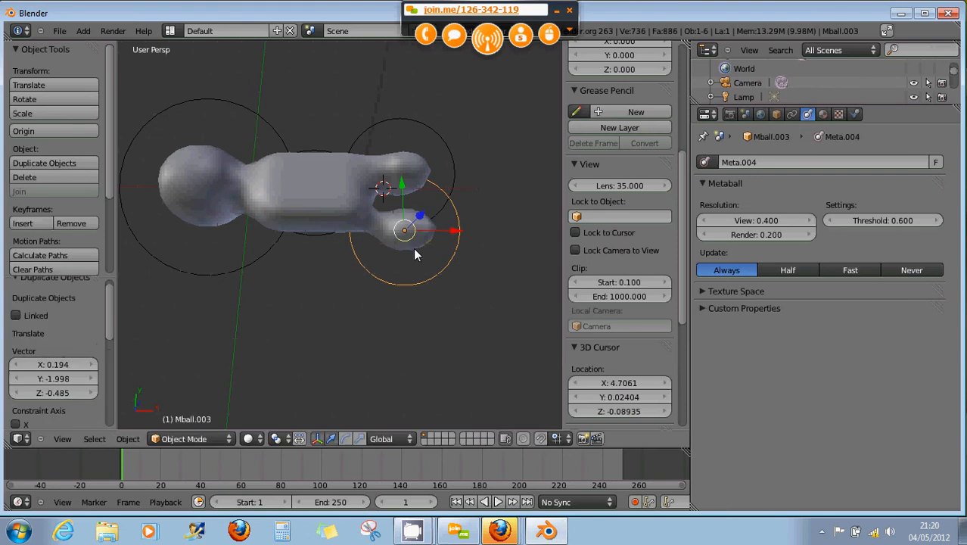
middle_drag(414, 248, 411, 195)
mouse_move(412, 197)
mouse_down()
mouse_move(405, 182)
mouse_move(407, 190)
mouse_up()
middle_drag(407, 191, 397, 255)
drag(445, 213, 440, 218)
Step: Select the original Ellipsoid metaball by its outer ring and shift it along X to line up with its copy
right_click(407, 165)
right_click(432, 161)
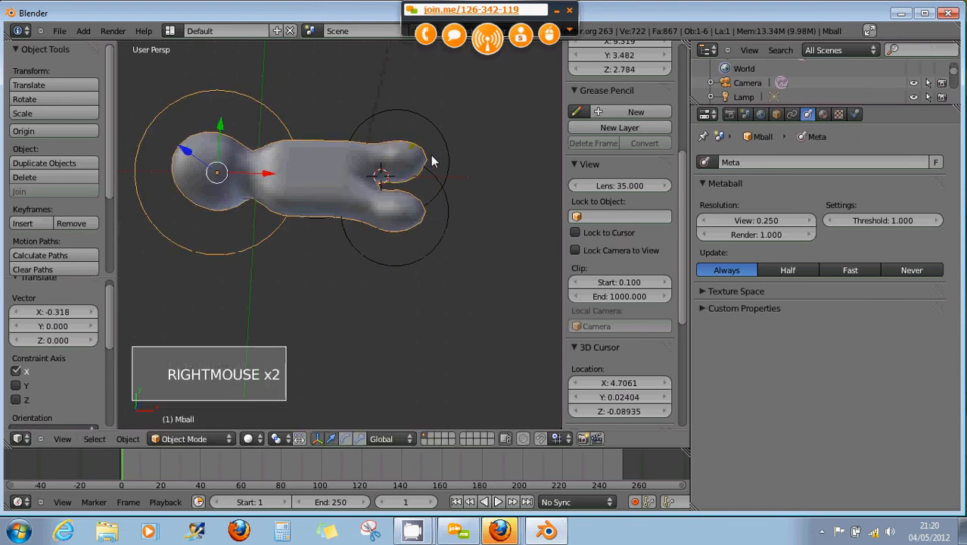
right_click(445, 159)
mouse_move(454, 163)
mouse_down()
mouse_move(443, 163)
mouse_move(448, 155)
mouse_up()
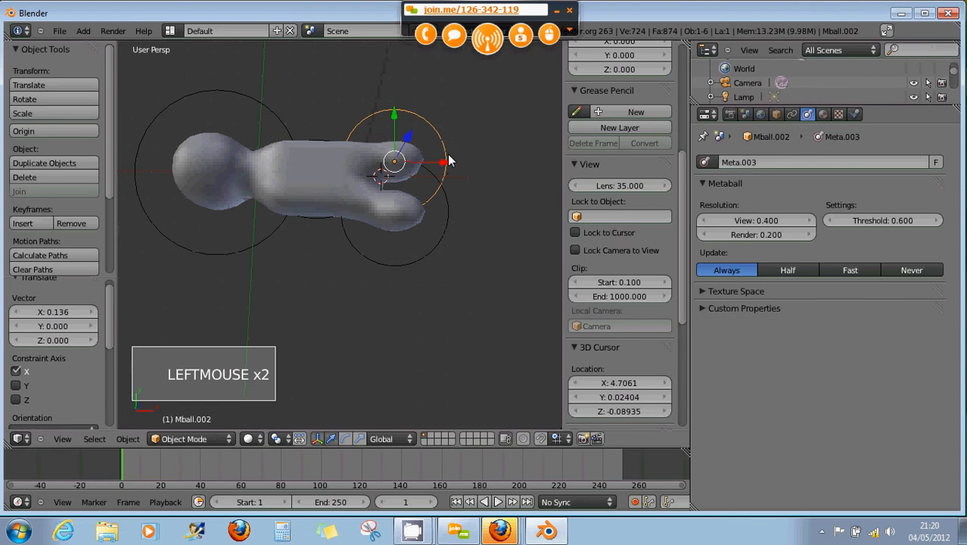
Step: Test selecting the individual metaballs by their rings, ending with the duplicated ellipsoid leg
right_click(450, 210)
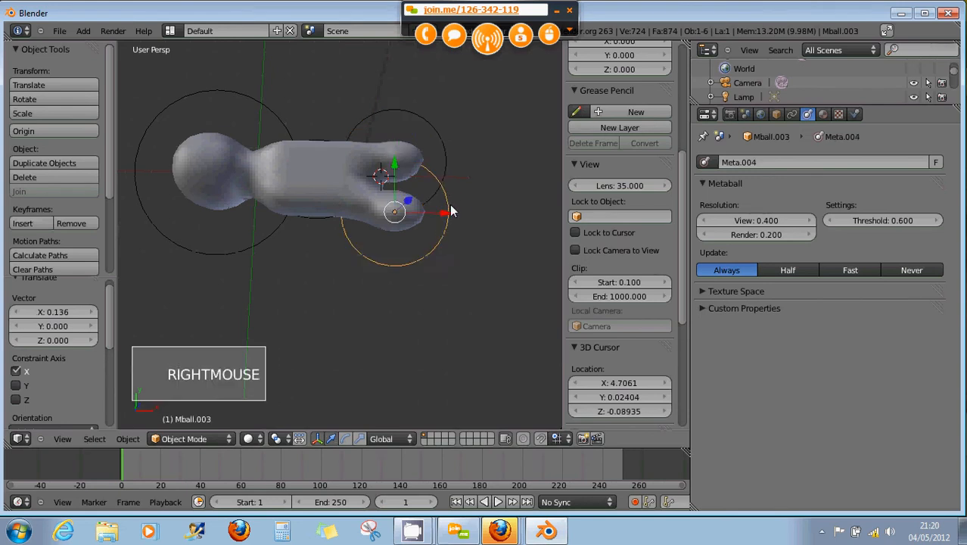
right_click(269, 245)
right_click(356, 248)
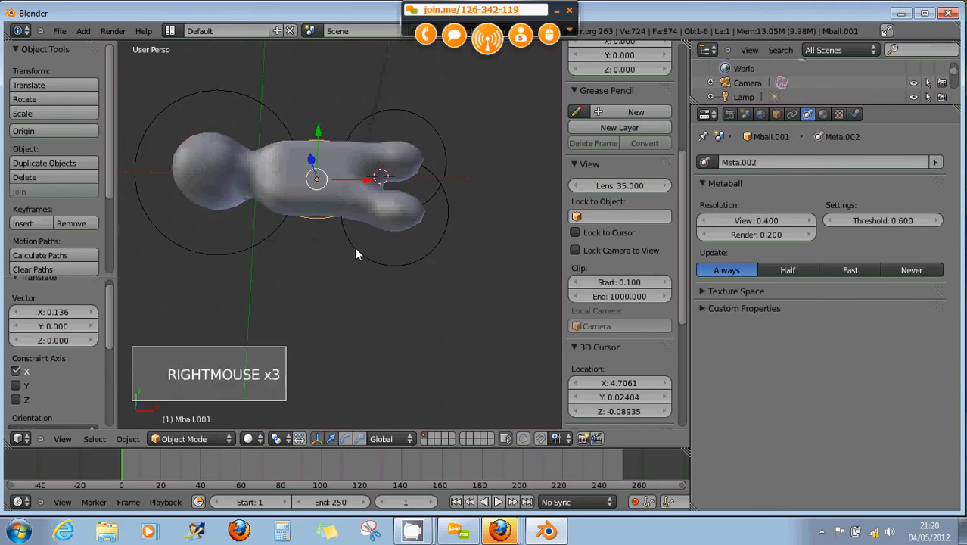
right_click(400, 231)
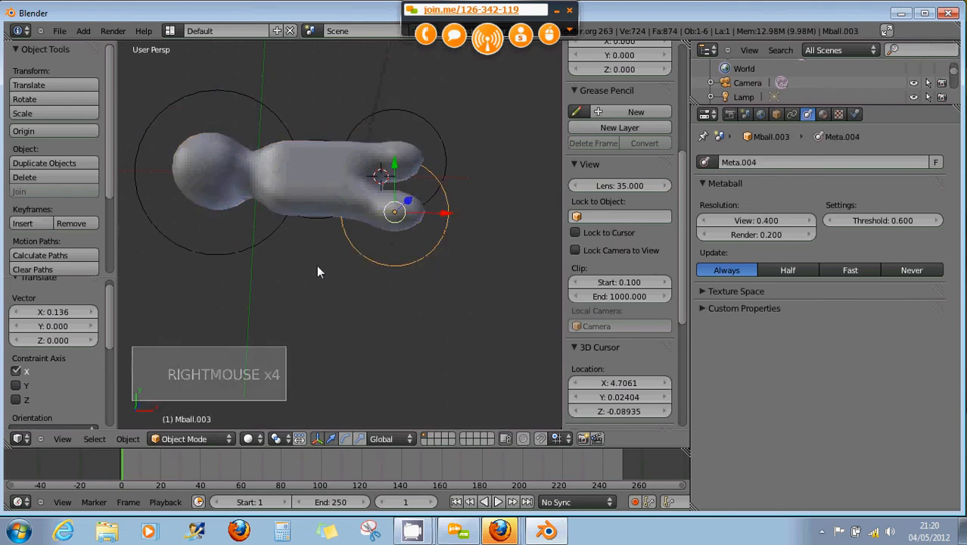
Step: In Edit Mode, scale the duplicated ellipsoid leg by its outer ring to about 0.533
click(195, 440)
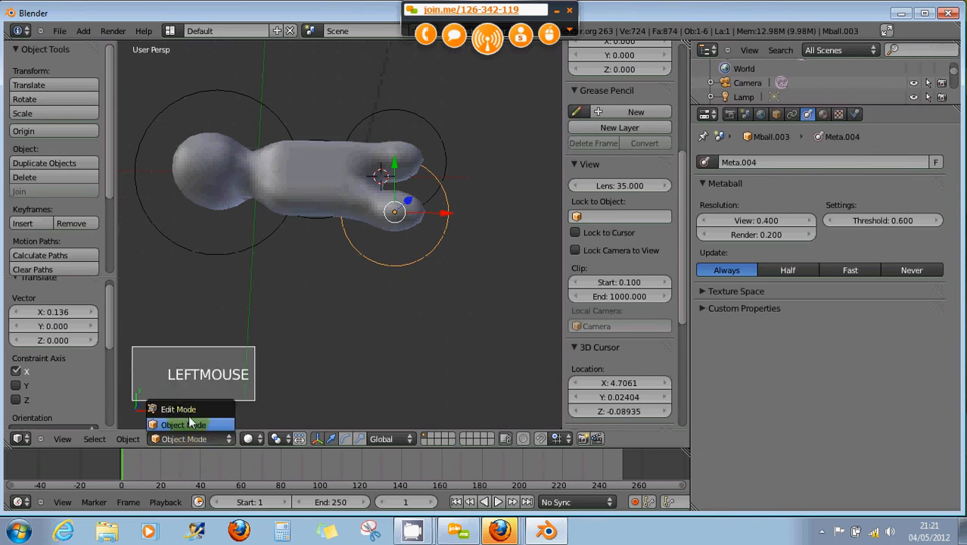
click(188, 408)
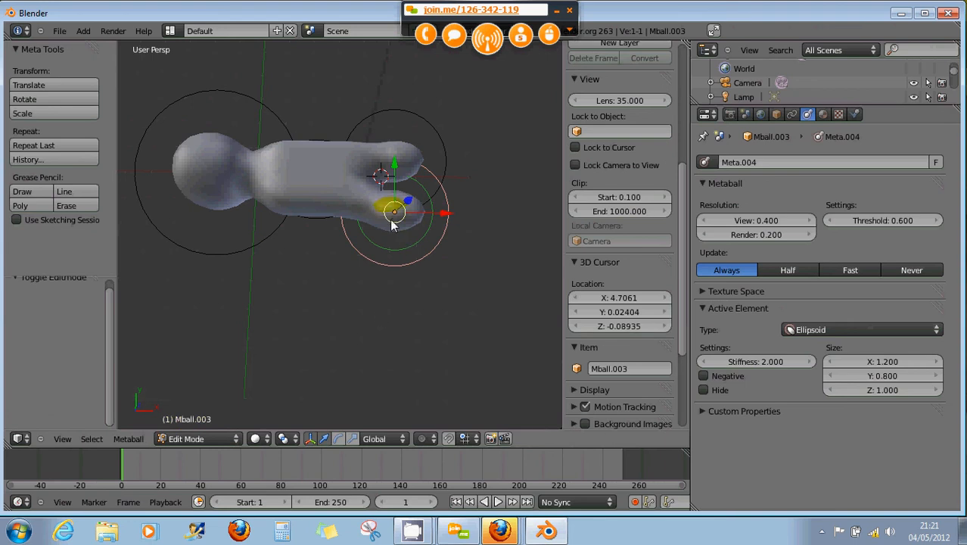
scroll(398, 227, up, 1)
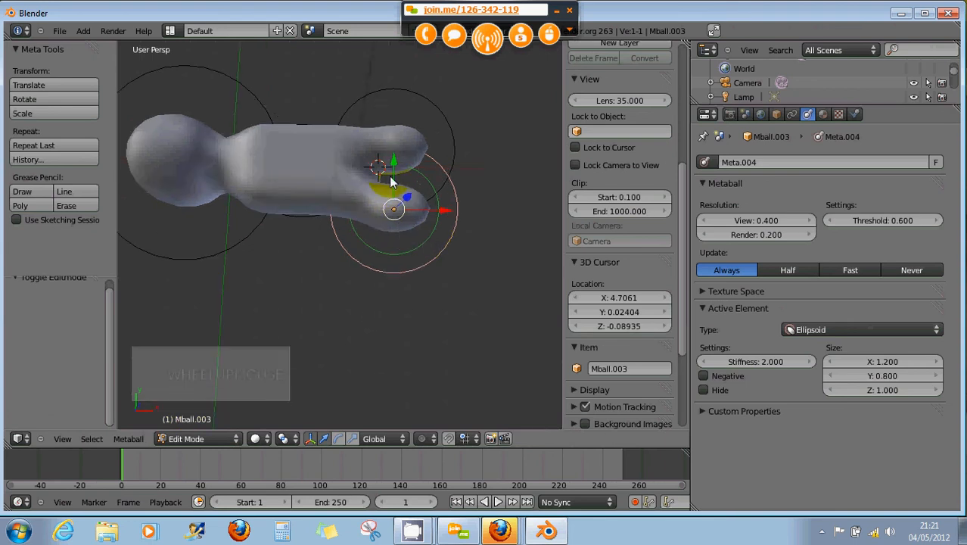
right_click(445, 252)
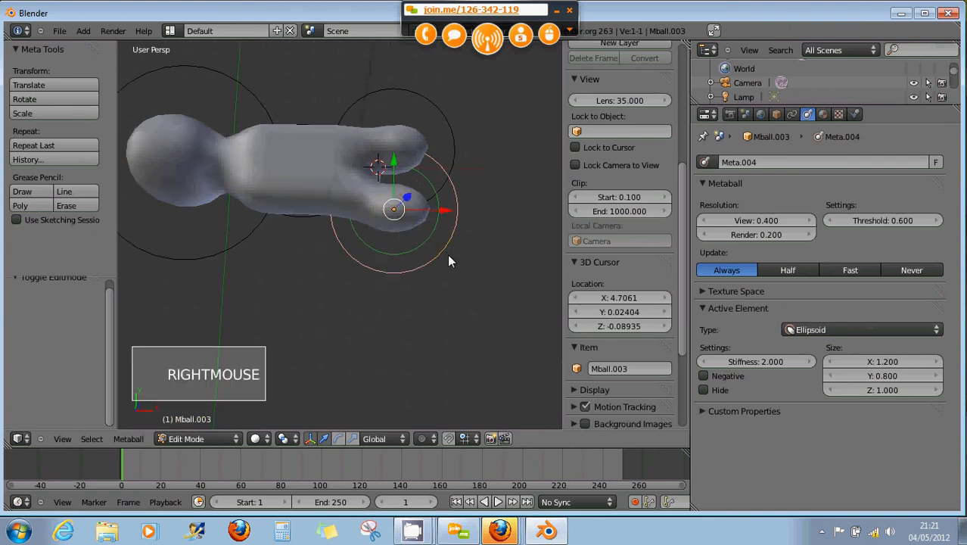
key(s)
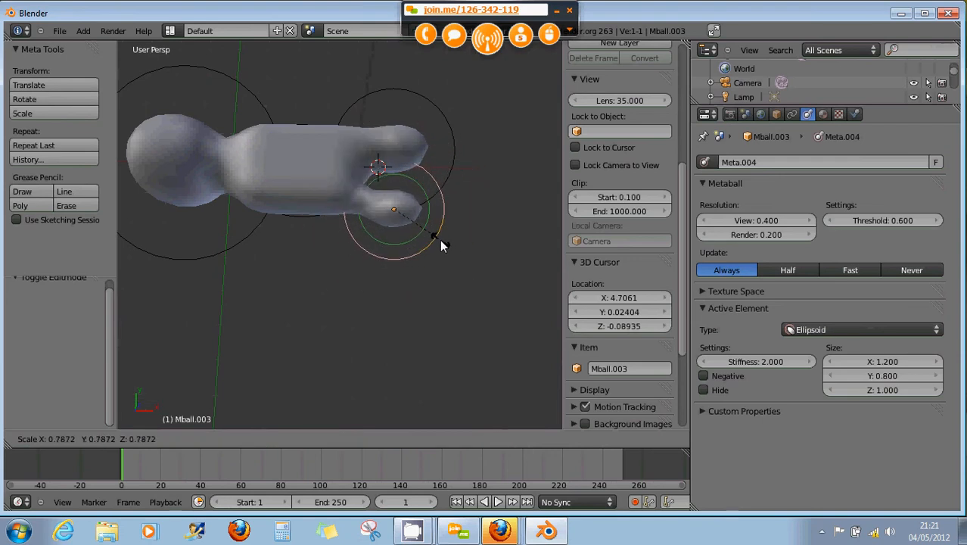
click(427, 226)
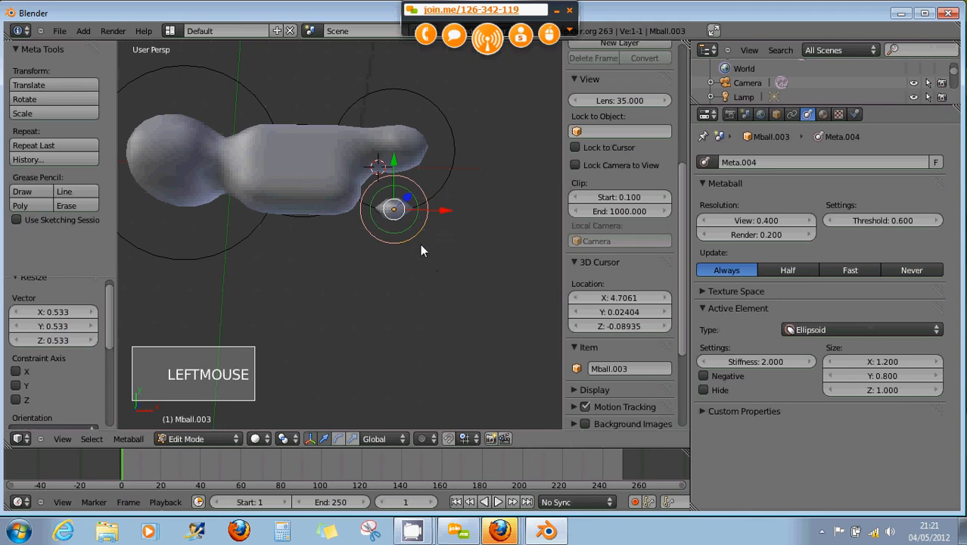
Step: Scale the same leg's inner green stiffness ring to about 0.676
right_click(412, 239)
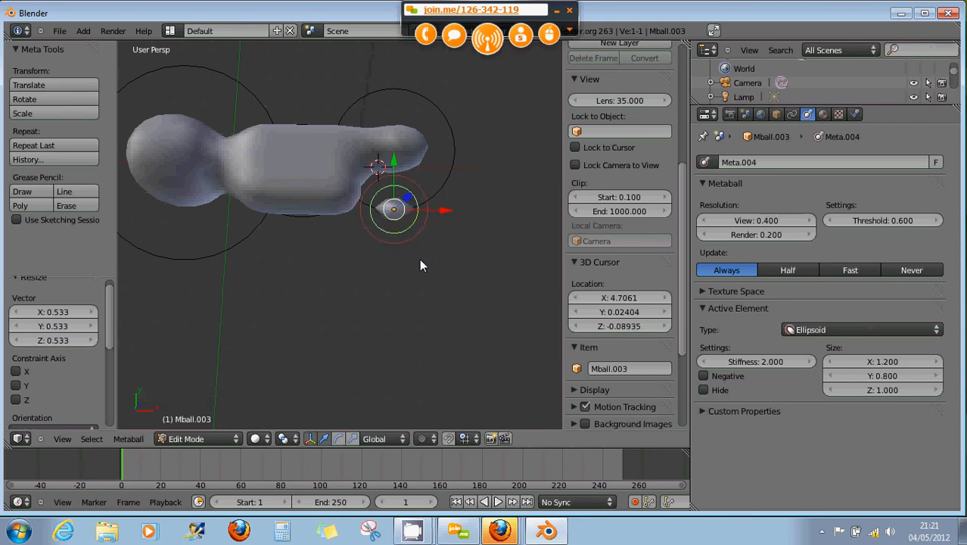
key(s)
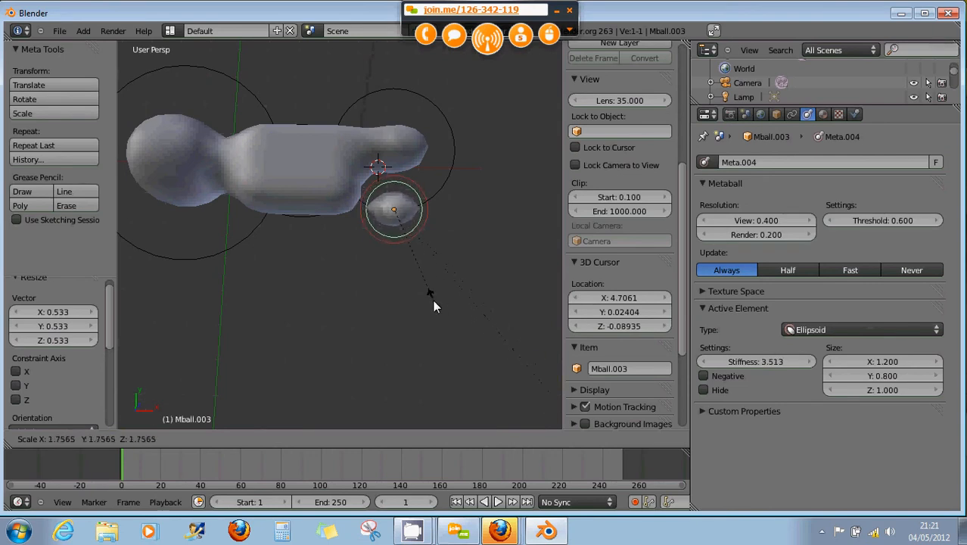
click(386, 246)
Step: Scale the same leg's outer ring up to about 2.17 and move the element about 0.18 along X
right_click(393, 248)
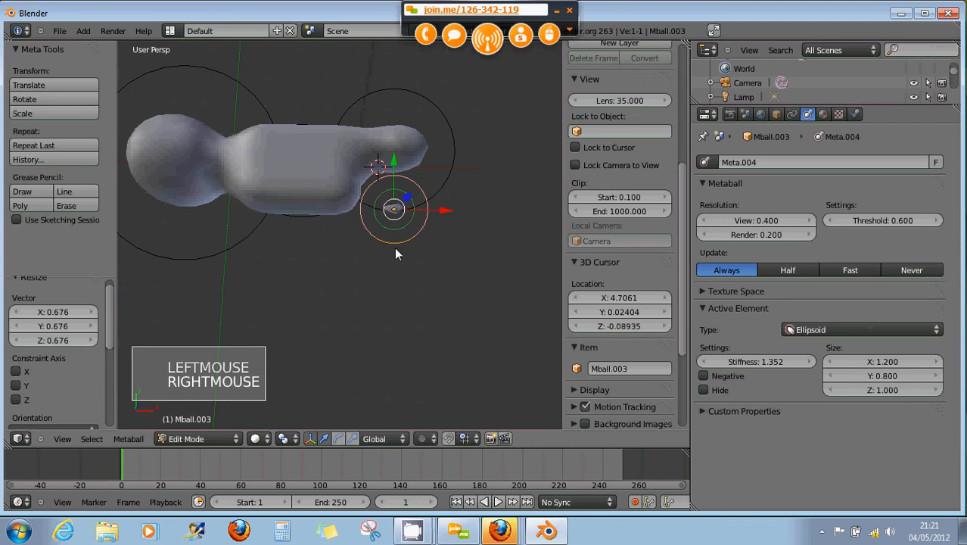
key(s)
key(s)
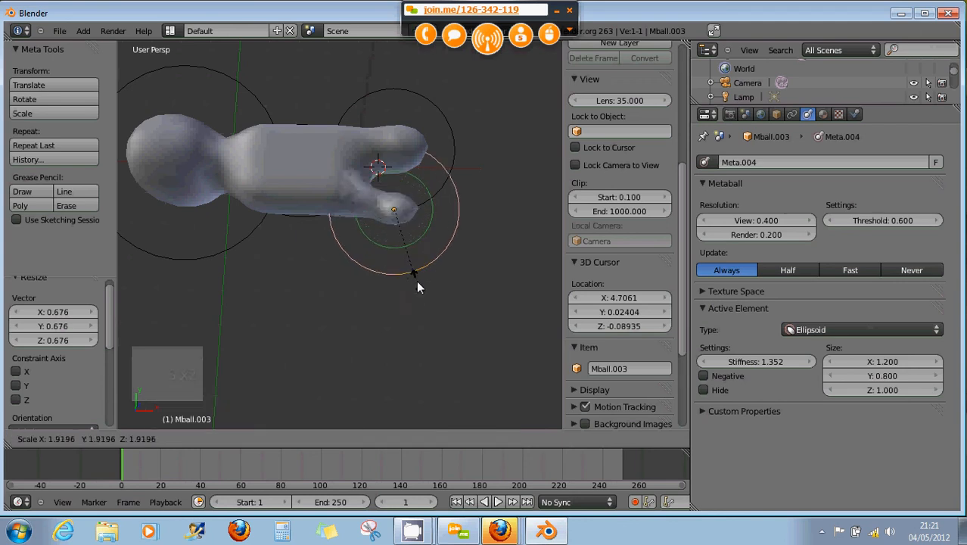
click(422, 290)
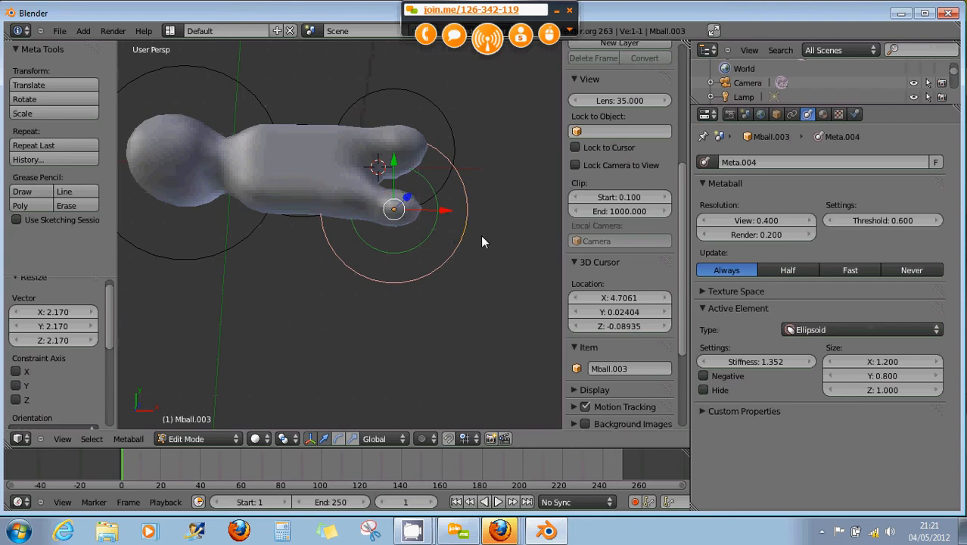
drag(446, 217, 452, 210)
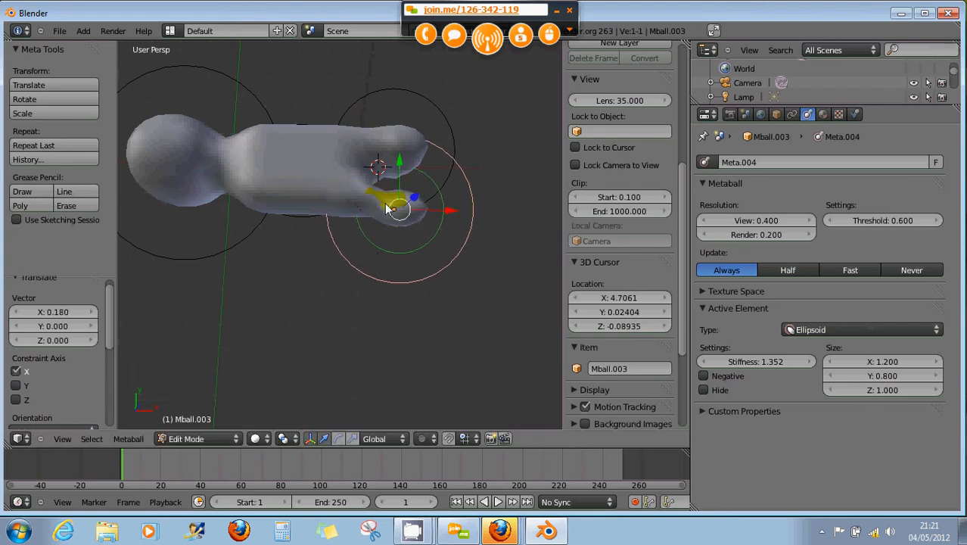
Step: Switch Edit Mode over to the original ellipsoid leg and move its element about 0.371 along Y
right_click(412, 157)
right_click(455, 127)
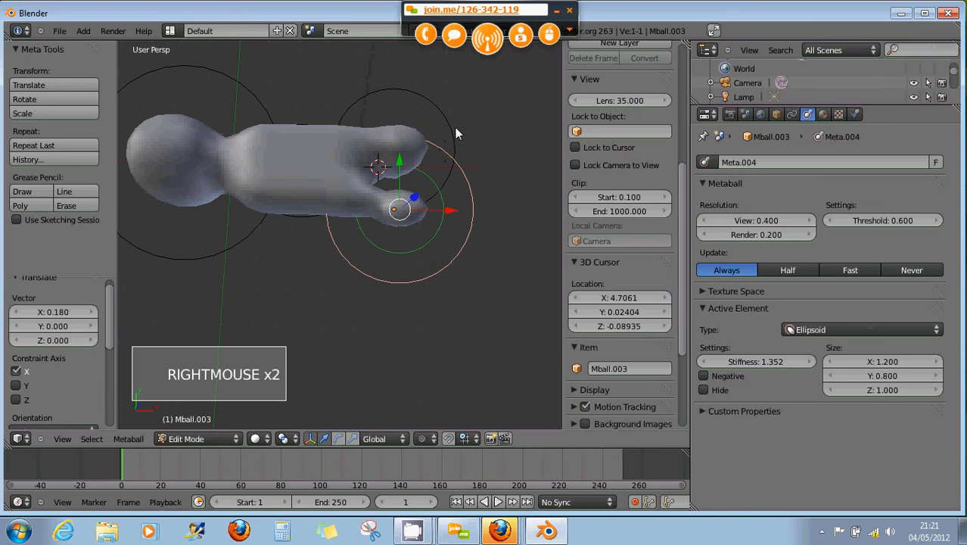
right_click(451, 128)
key(Tab)
right_click(451, 128)
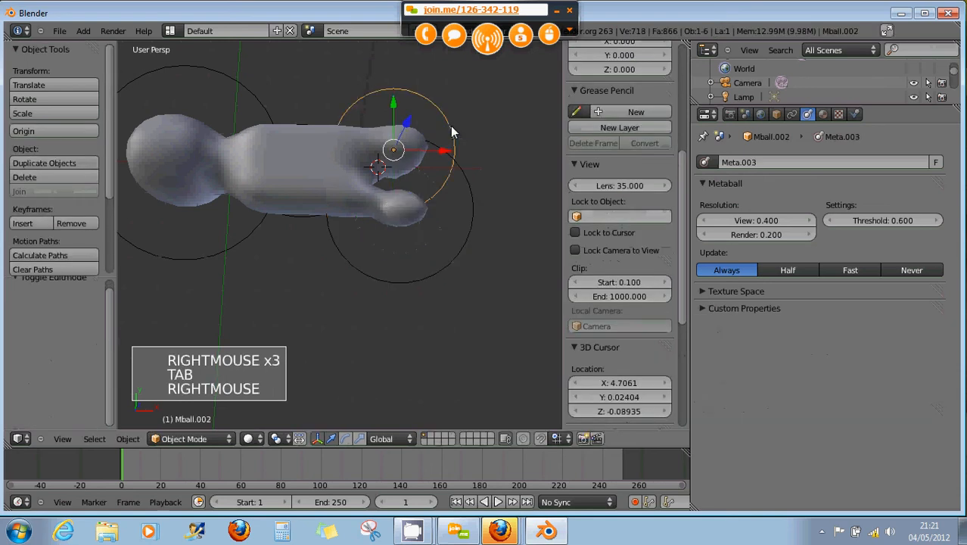
key(Tab)
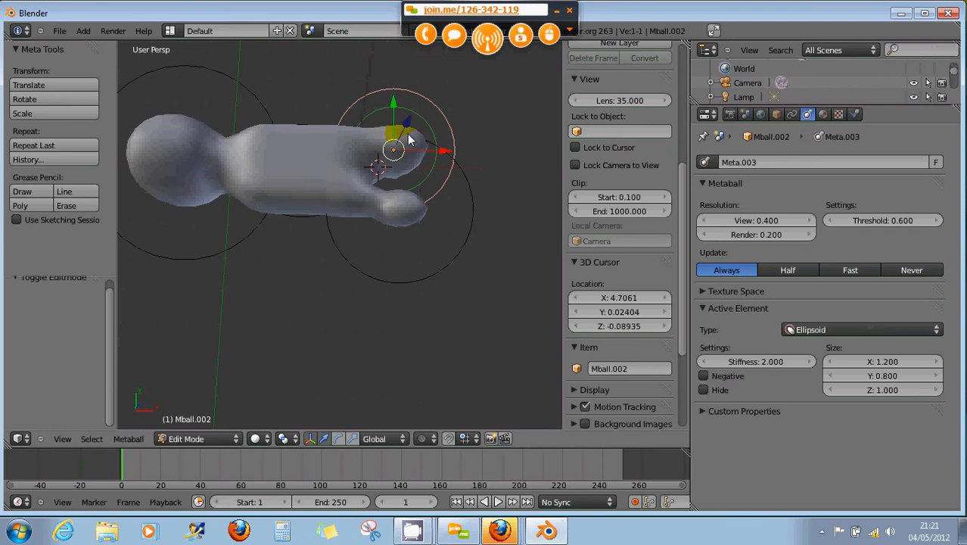
drag(395, 124, 394, 96)
scroll(388, 246, down, 2)
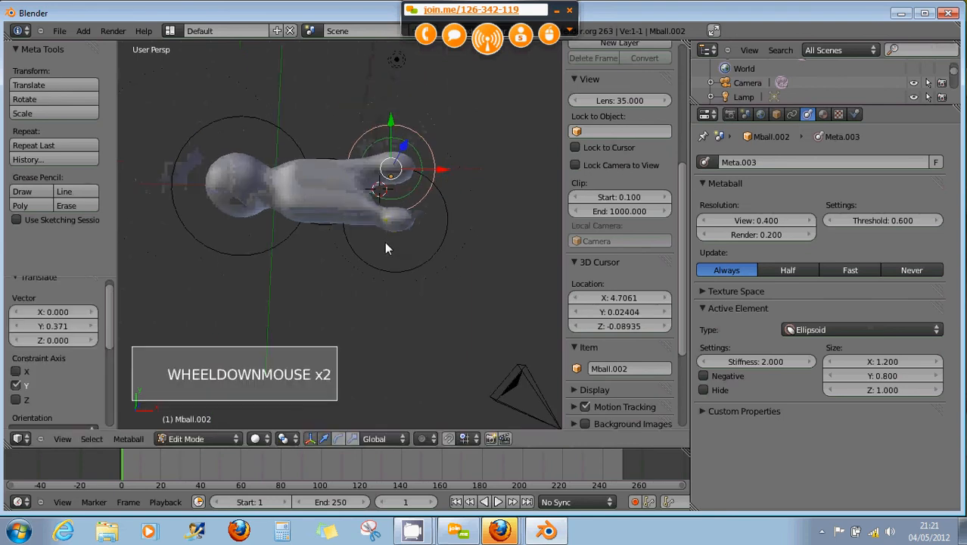
Step: Leave Edit Mode, select the head ball and move it about 1.112 along Y
middle_drag(386, 240, 344, 227)
right_click(314, 168)
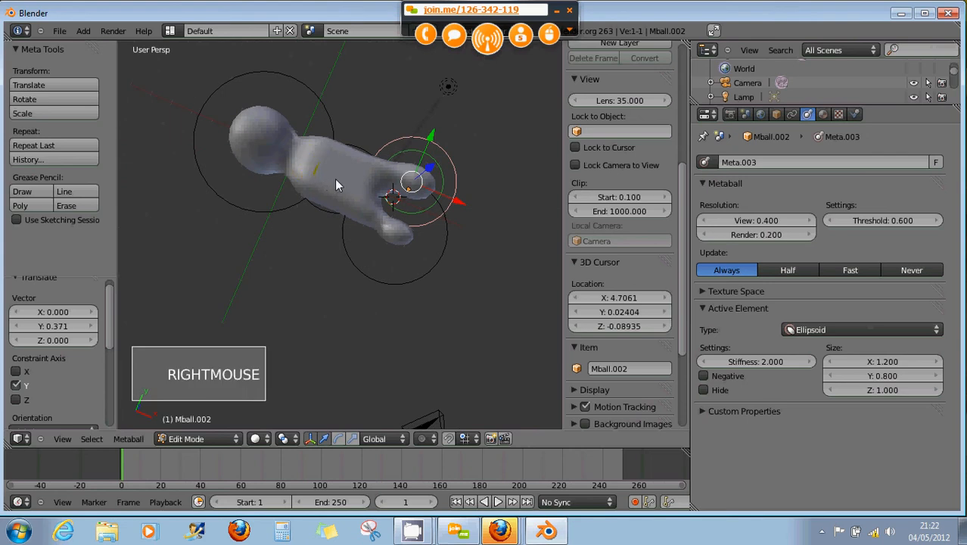
key(Tab)
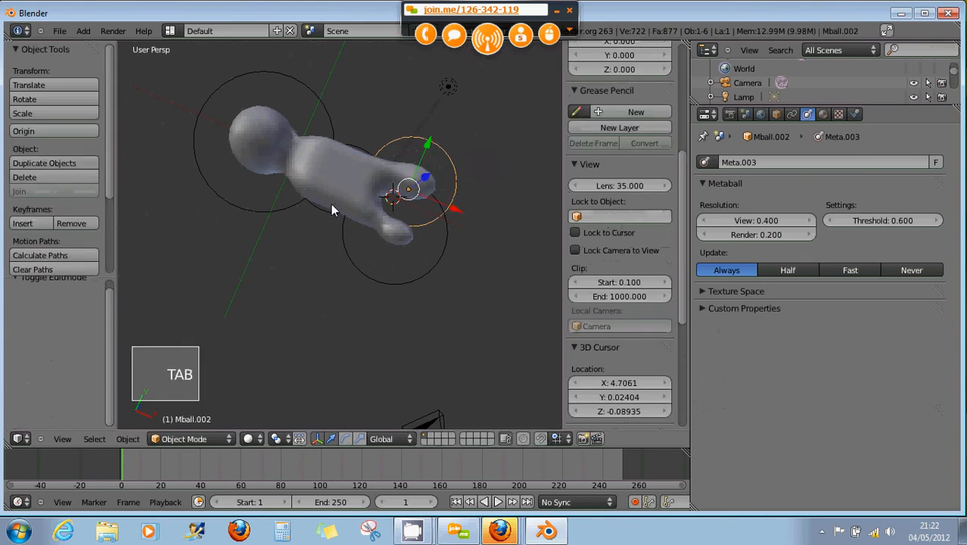
right_click(331, 191)
right_click(329, 146)
right_click(332, 119)
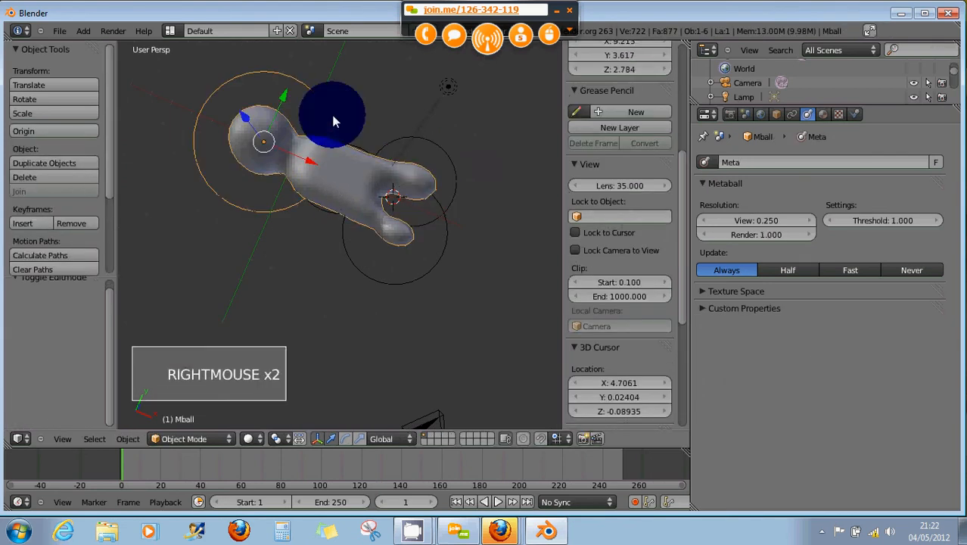
drag(282, 94, 300, 83)
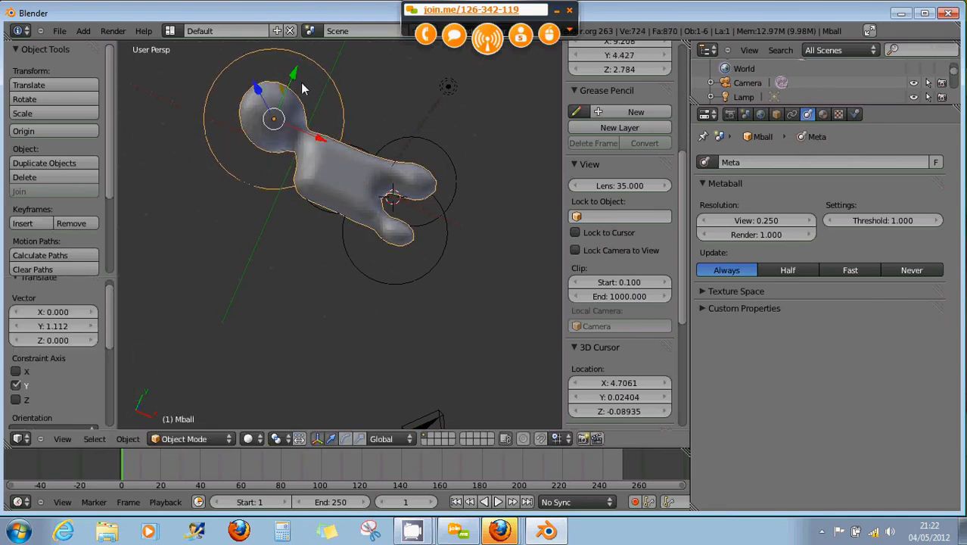
Step: Place the 3D cursor just above the body and add an ellipsoid metaball there
middle_drag(350, 232, 327, 211)
click(329, 209)
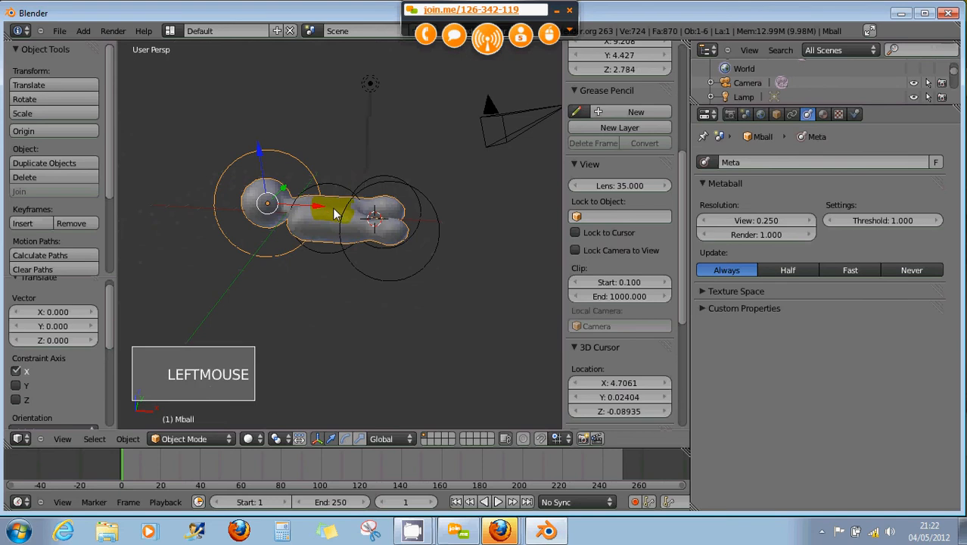
click(315, 265)
click(331, 169)
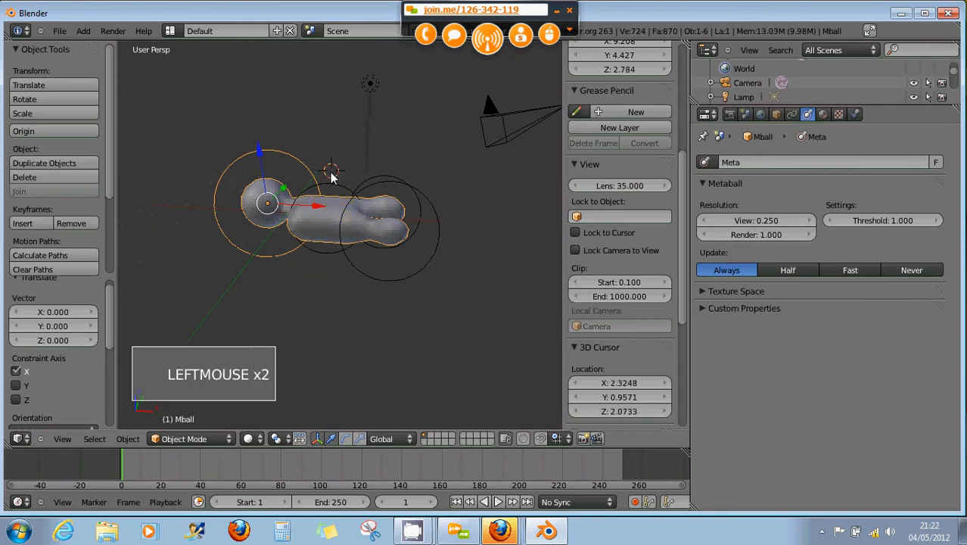
middle_drag(331, 176, 342, 220)
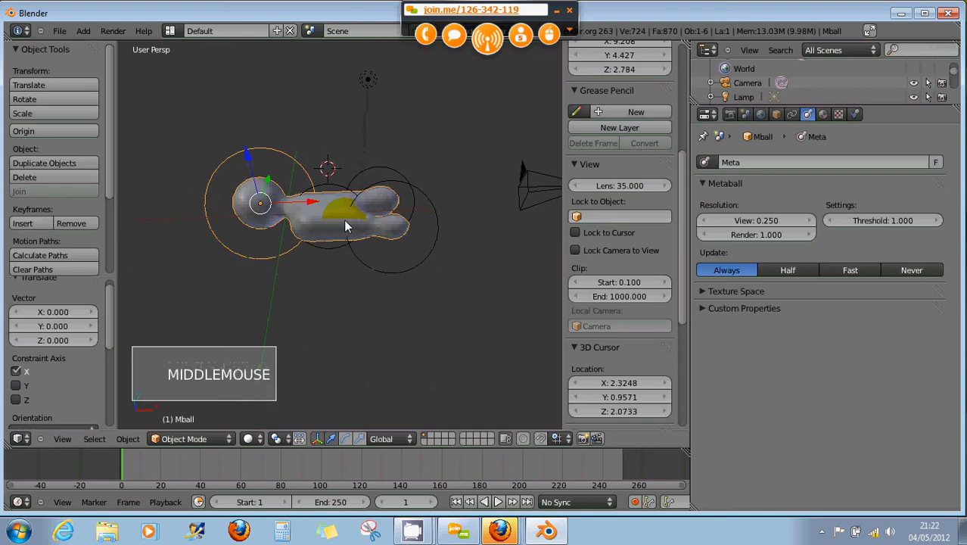
key(shift+a)
mouse_move(343, 220)
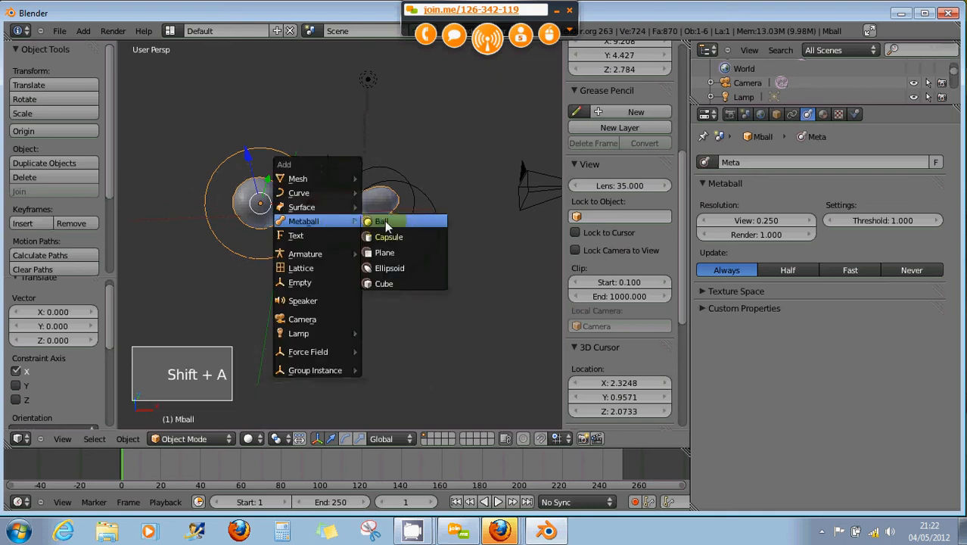
click(385, 268)
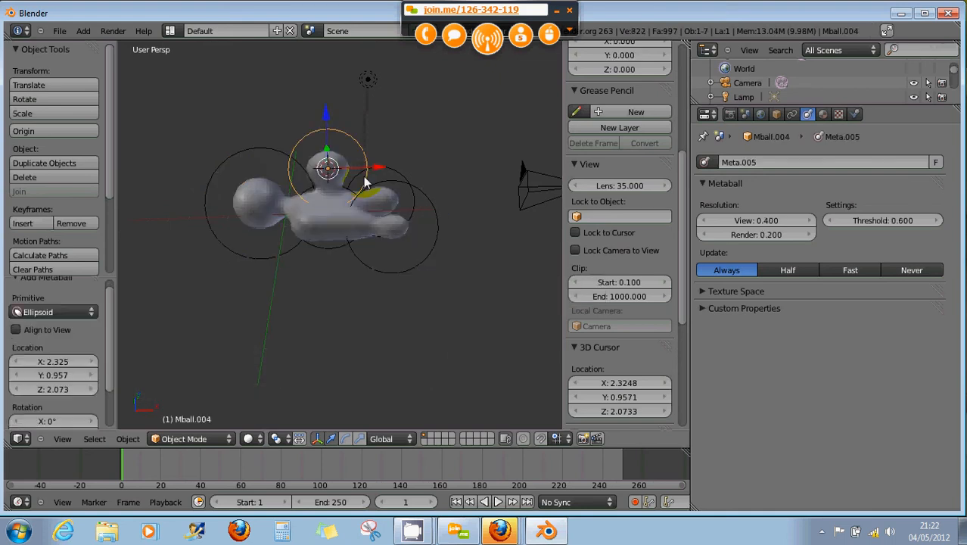
Step: Enlarge the new ellipsoid uniformly and raise it about 2.769 along Z
key(s)
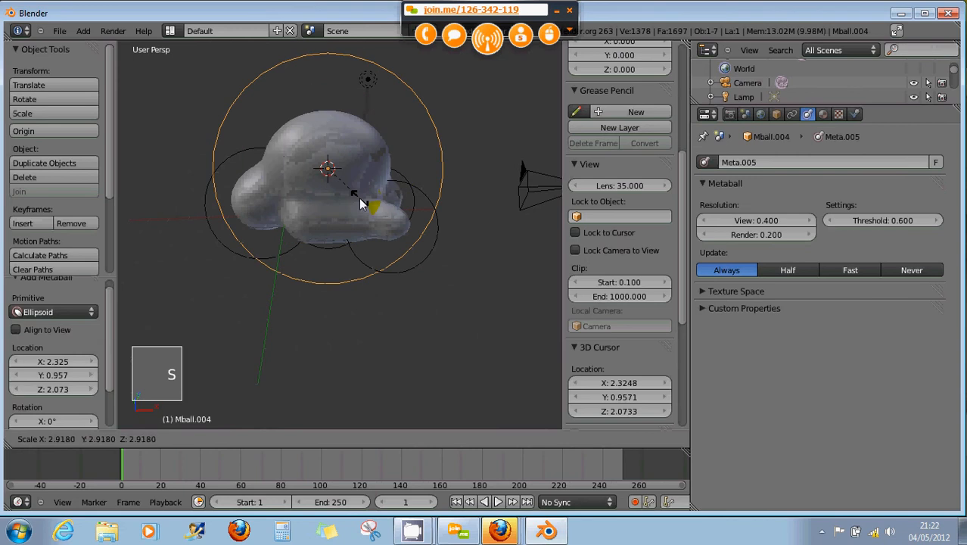
click(362, 204)
drag(341, 123, 329, 53)
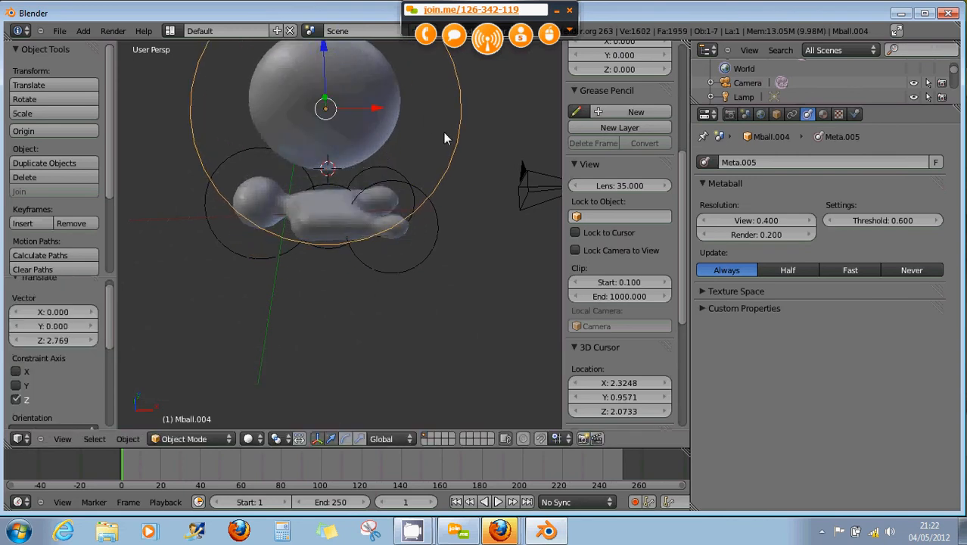
Step: Scale the large ellipsoid by about 0.458 along X and, in Edit Mode, scale its green stiffness ring by about 2.714
key(s)
click(377, 123)
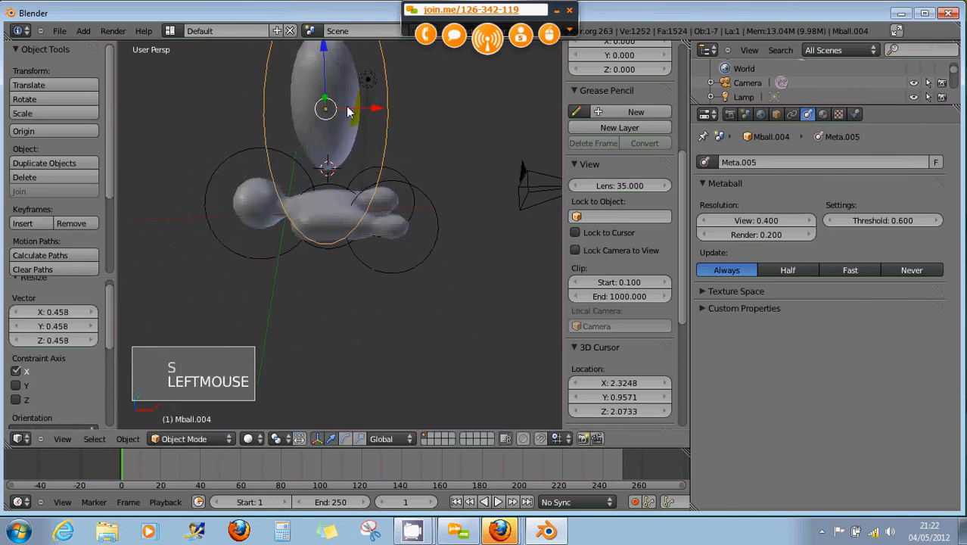
key(Tab)
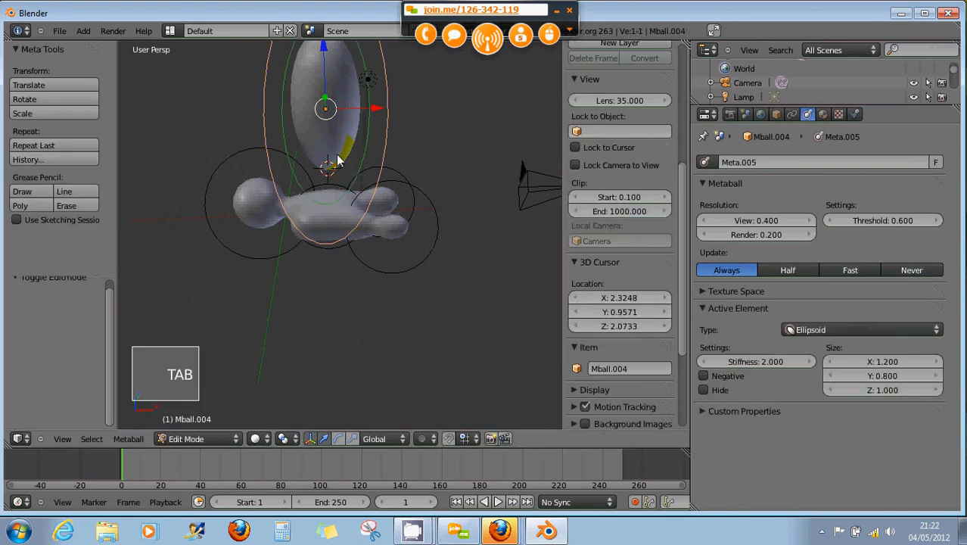
right_click(359, 187)
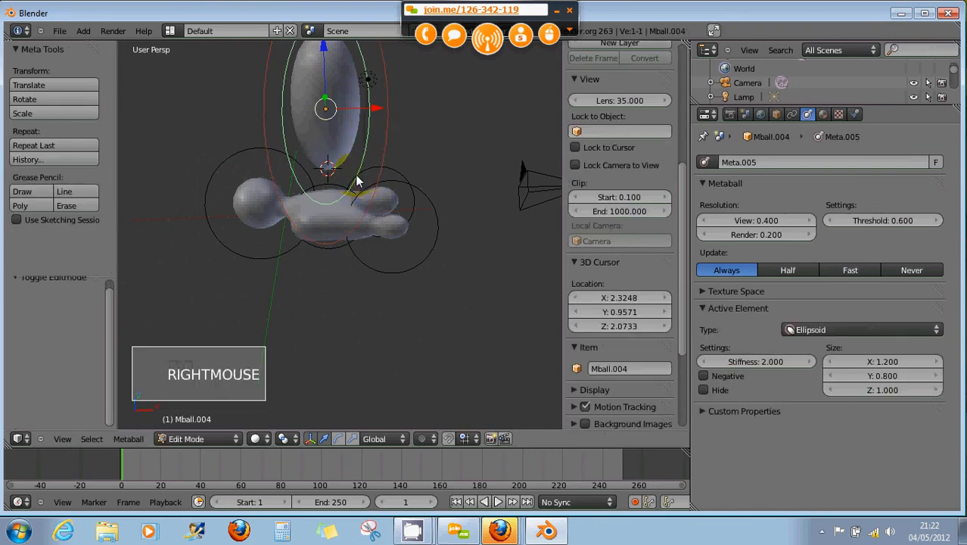
key(s)
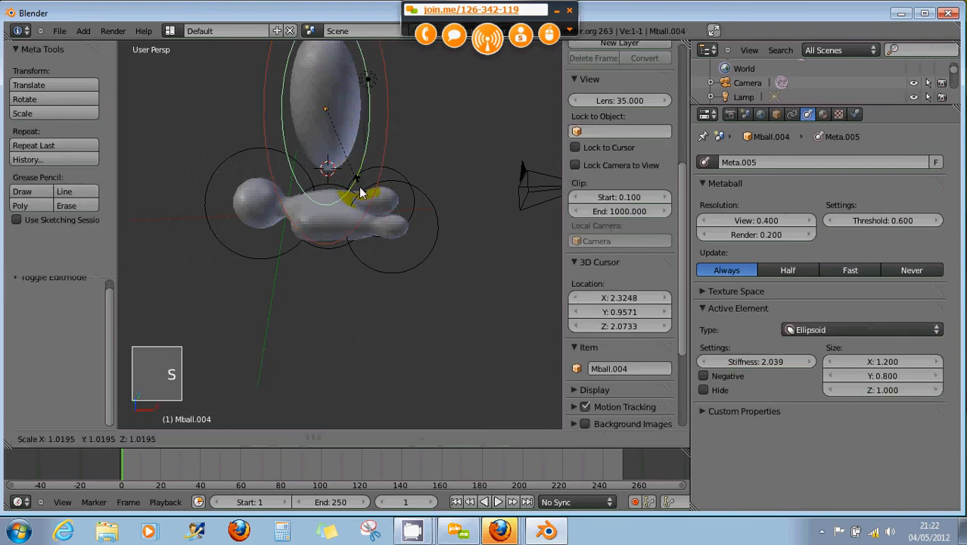
click(417, 307)
middle_click(400, 230)
middle_drag(399, 231, 400, 186)
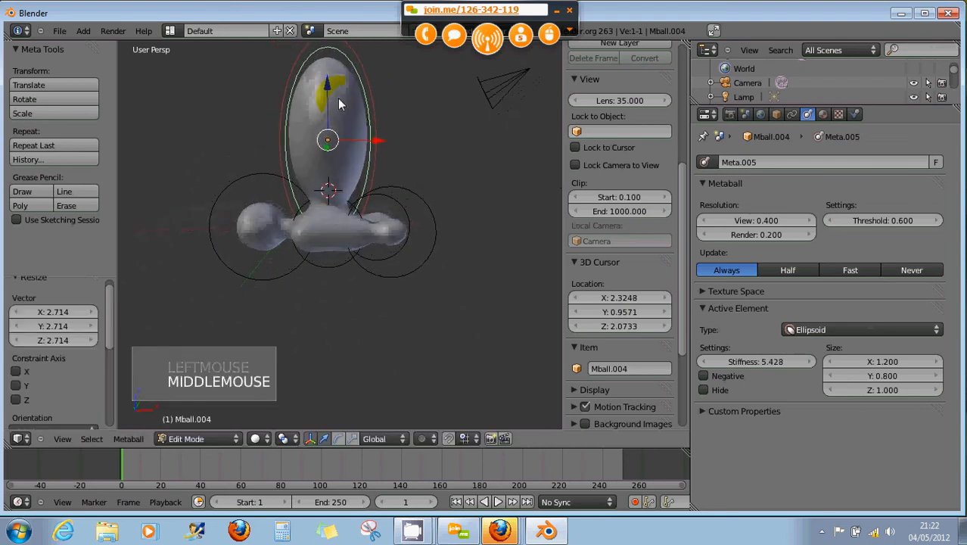
Step: Move the large ellipsoid's element about -0.488 along Z and -1.300 along Y
mouse_move(337, 98)
mouse_down()
mouse_move(329, 90)
mouse_move(333, 105)
mouse_up()
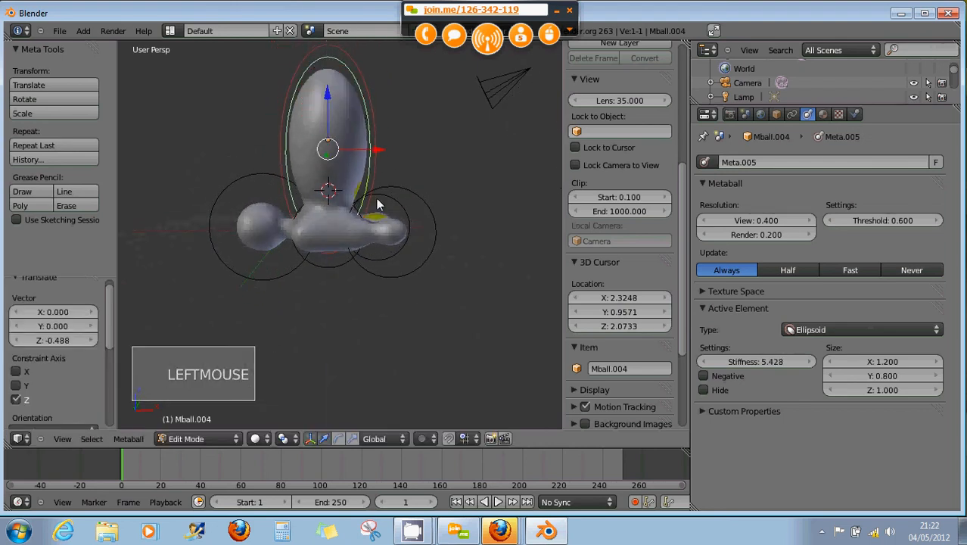
middle_drag(356, 181, 226, 218)
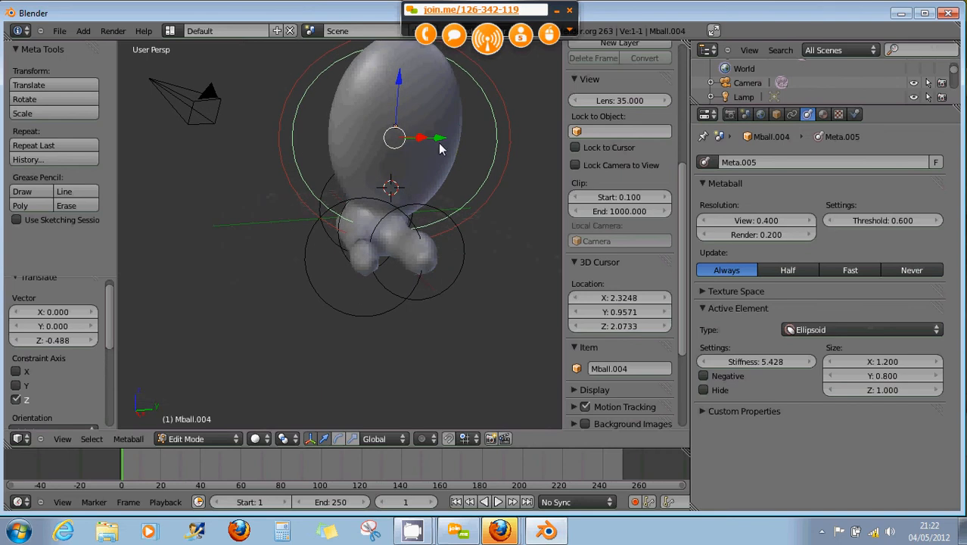
drag(439, 142, 411, 143)
Step: Scale the large ellipsoid's element by about 0.580 along Y and lower it about 0.652 along Z
middle_drag(395, 162, 470, 178)
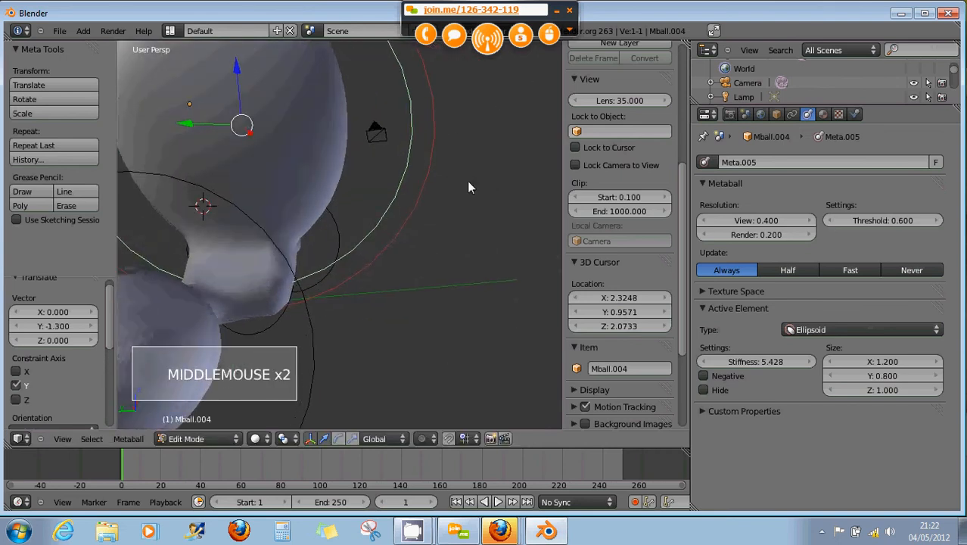
scroll(450, 198, down, 2)
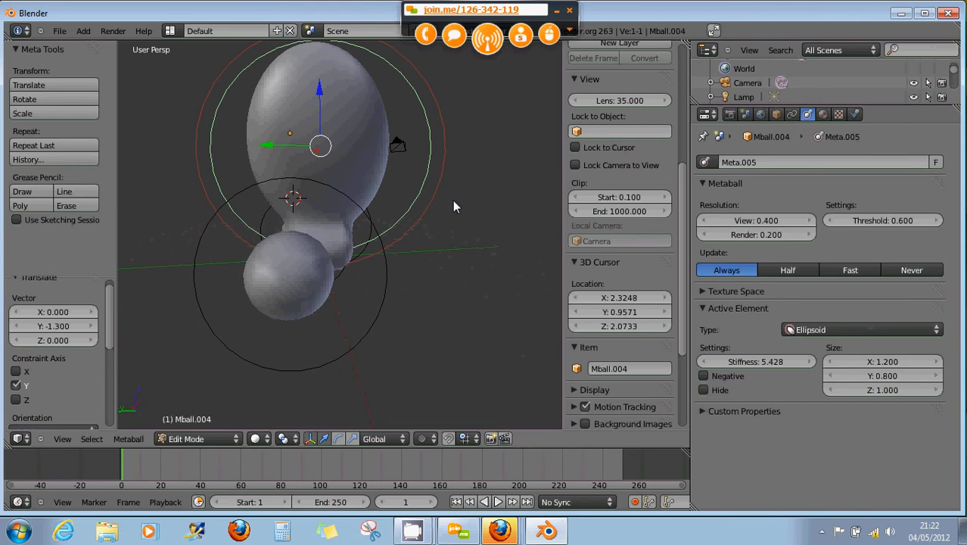
key(s)
click(396, 179)
middle_drag(396, 179, 371, 169)
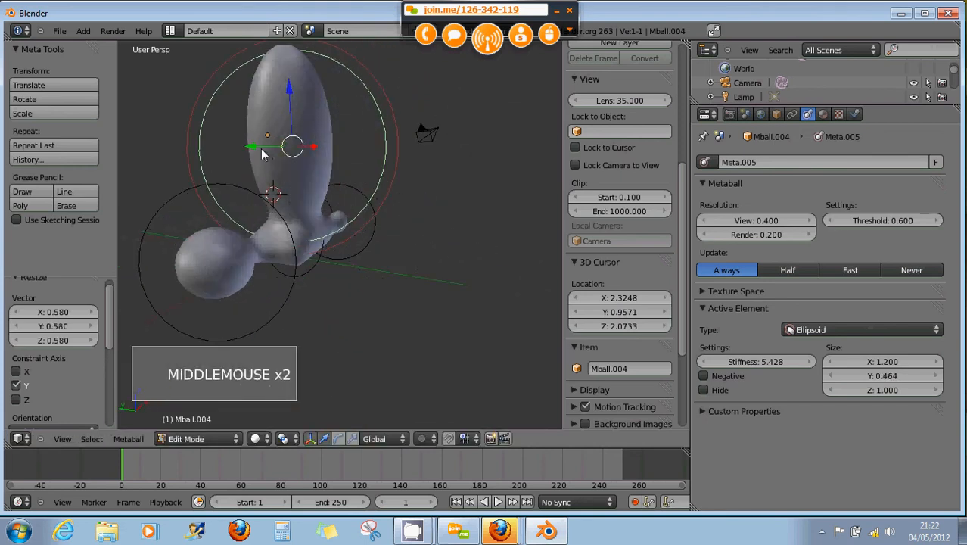
drag(289, 95, 288, 109)
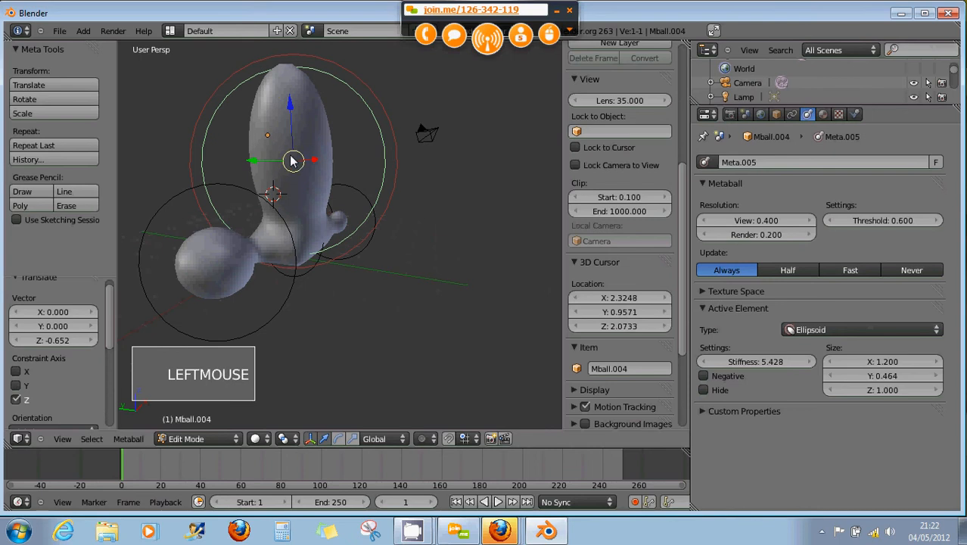
Step: Return to Object Mode and select the head ball, near leg, large ellipsoid, far leg and body together
middle_drag(287, 110, 288, 222)
right_click(256, 227)
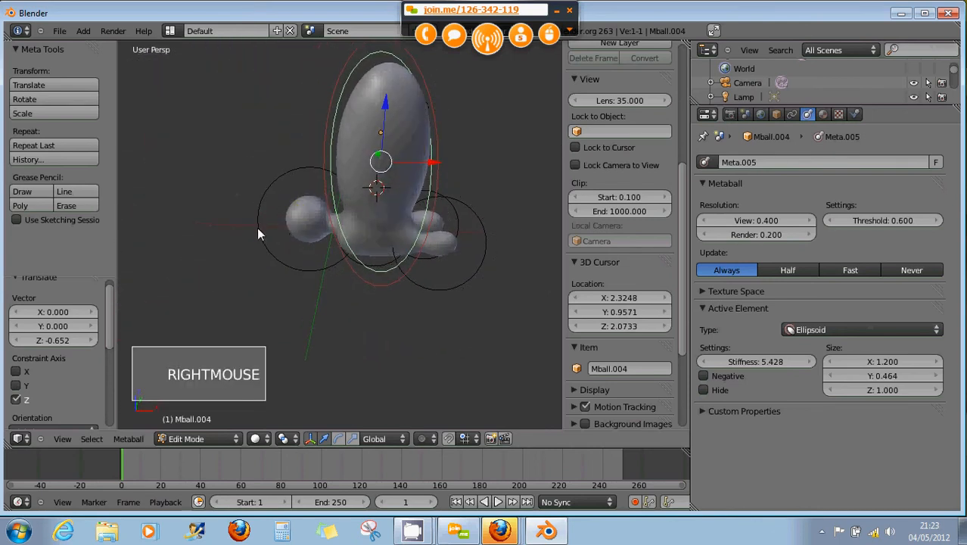
key(Tab)
right_click(260, 235)
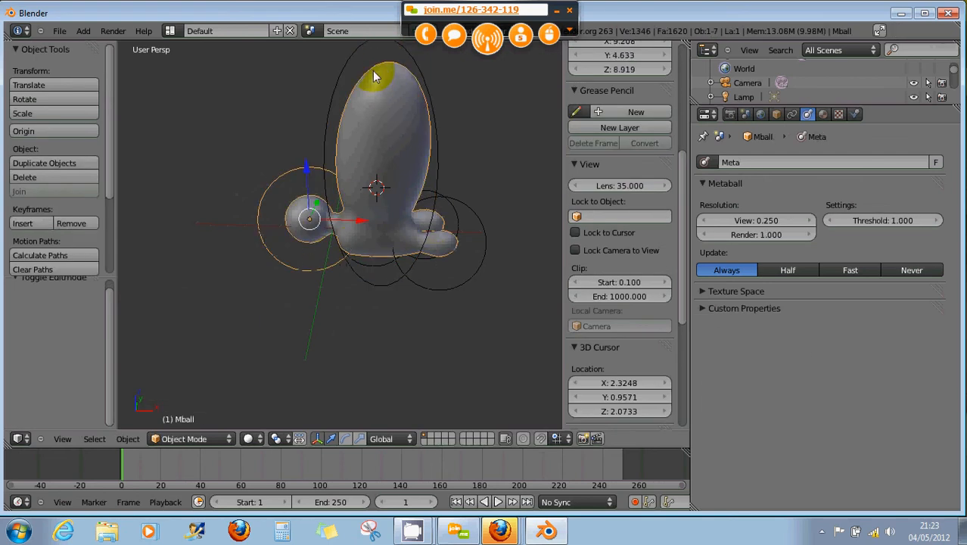
middle_drag(425, 232, 484, 277)
shift+right_click(487, 274)
shift+right_click(401, 285)
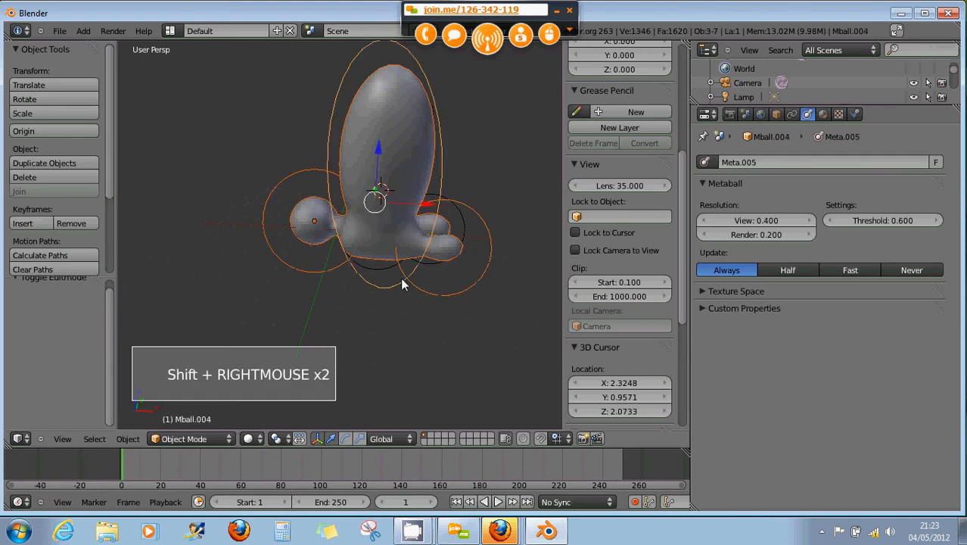
shift+right_click(428, 266)
shift+right_click(385, 266)
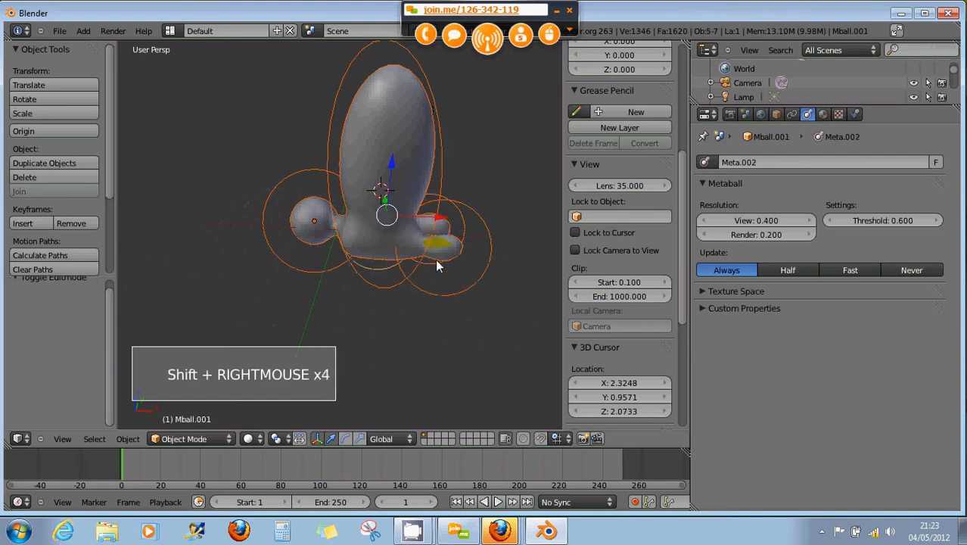
Step: Select only the near ellipsoid leg and move it about -0.197 along X
right_click(494, 259)
drag(494, 255, 440, 251)
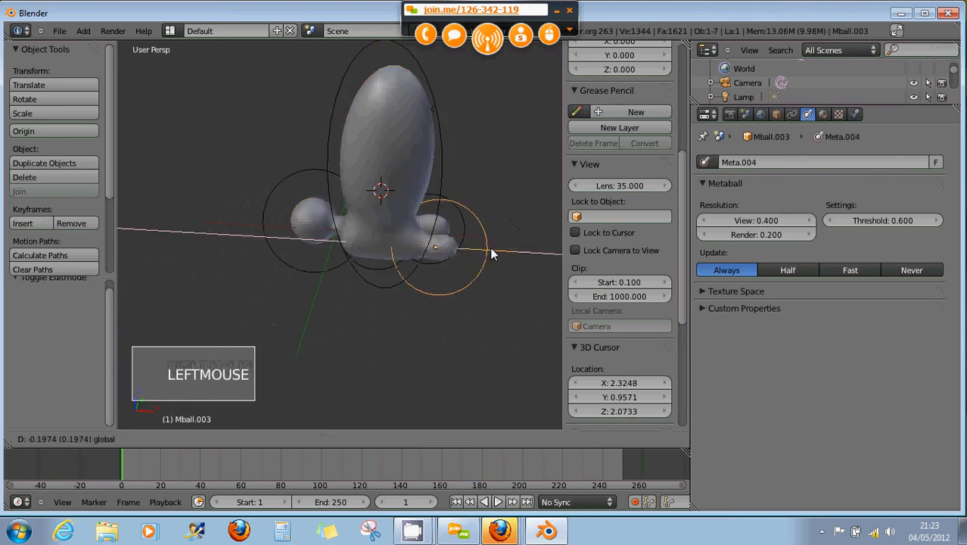
Step: Select the head ball and try its view resolution at 0.650 and 0.350, ending at 0.250
right_click(270, 177)
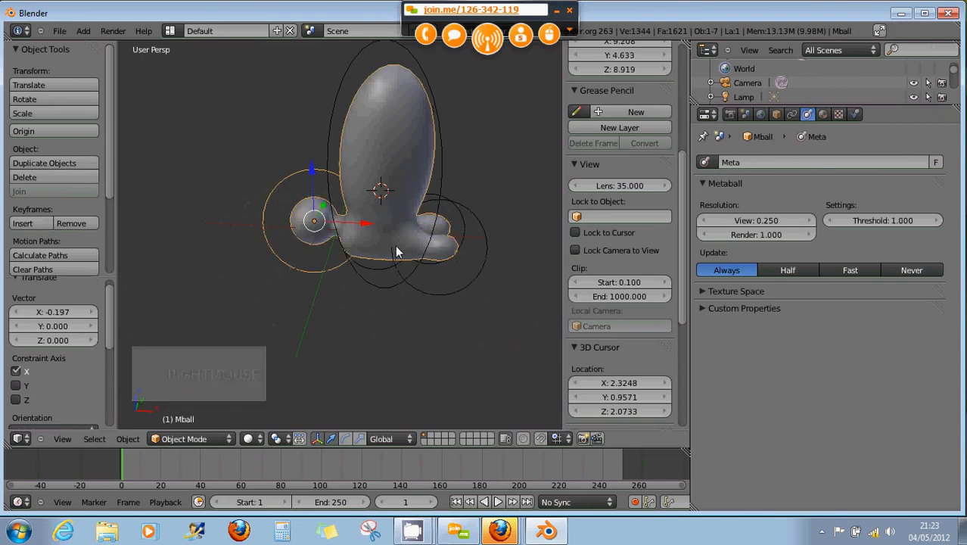
mouse_move(457, 250)
middle_down()
mouse_move(333, 244)
mouse_move(435, 252)
mouse_move(470, 242)
middle_up()
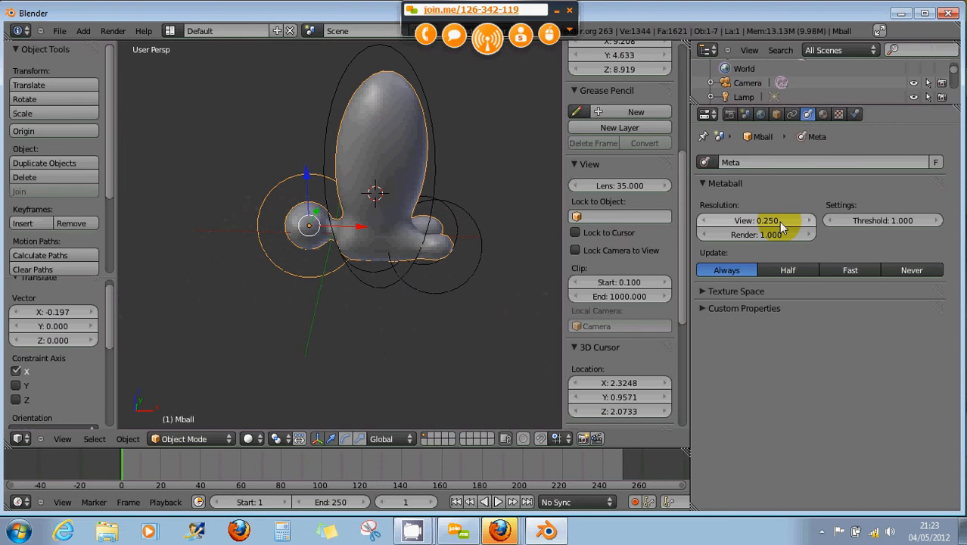
drag(783, 227, 774, 227)
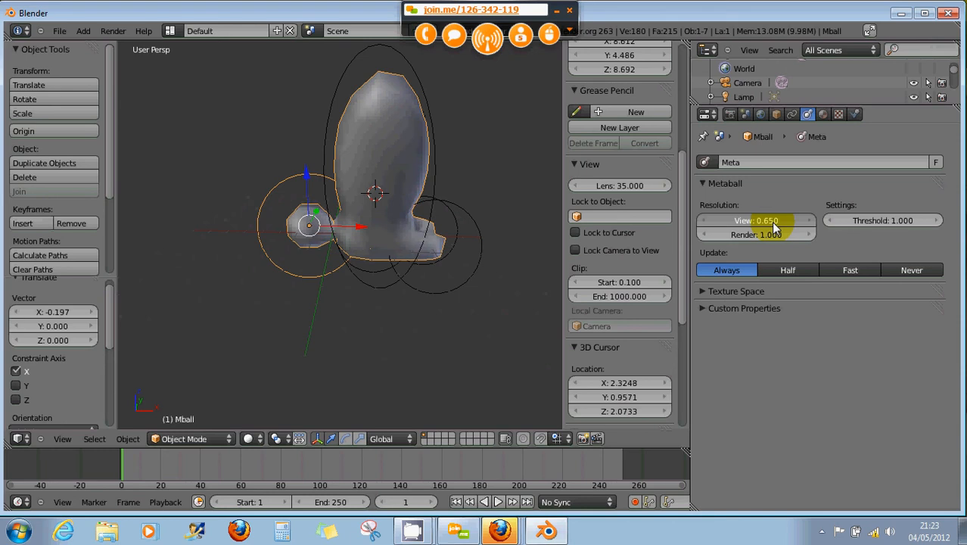
drag(774, 227, 772, 227)
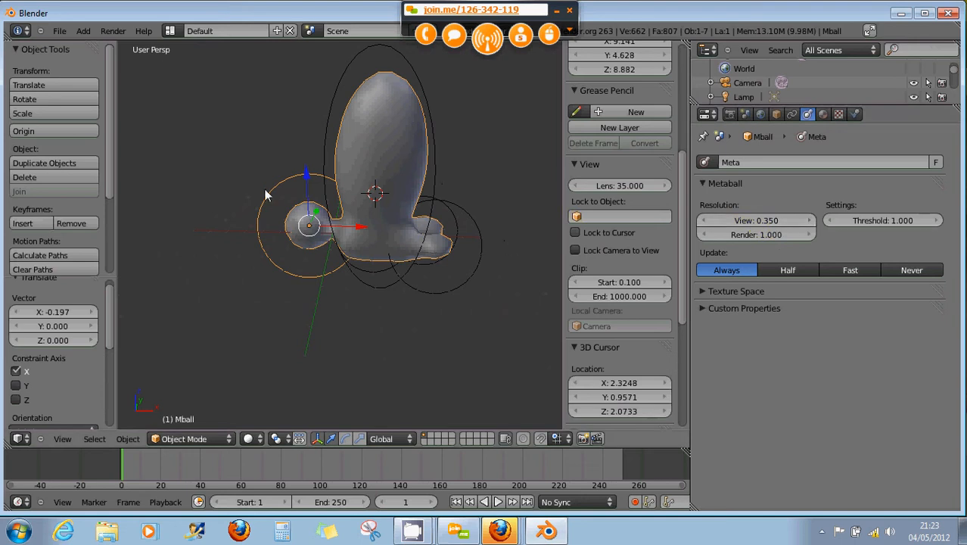
click(709, 223)
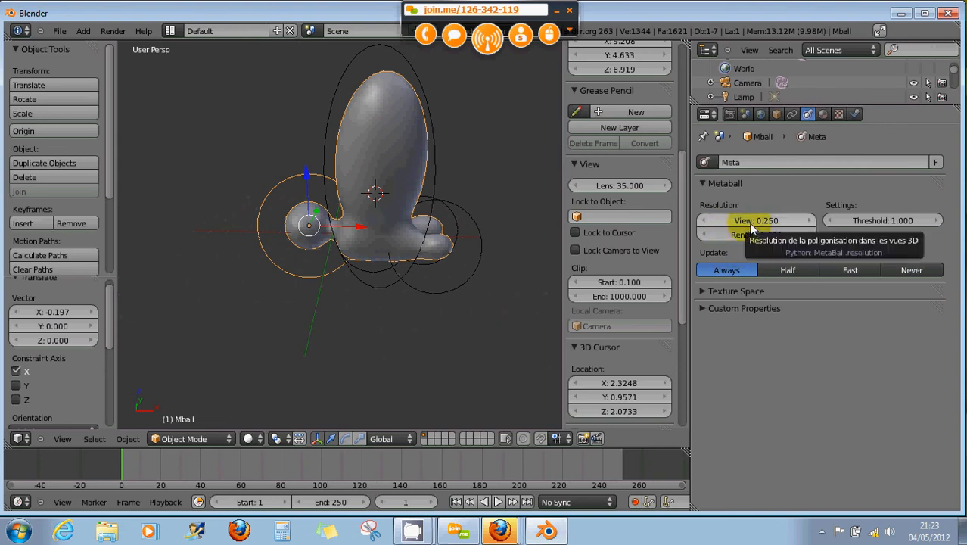
Step: Render the current frame to inspect the figure's render resolution, and return to the 3D view
key(F12)
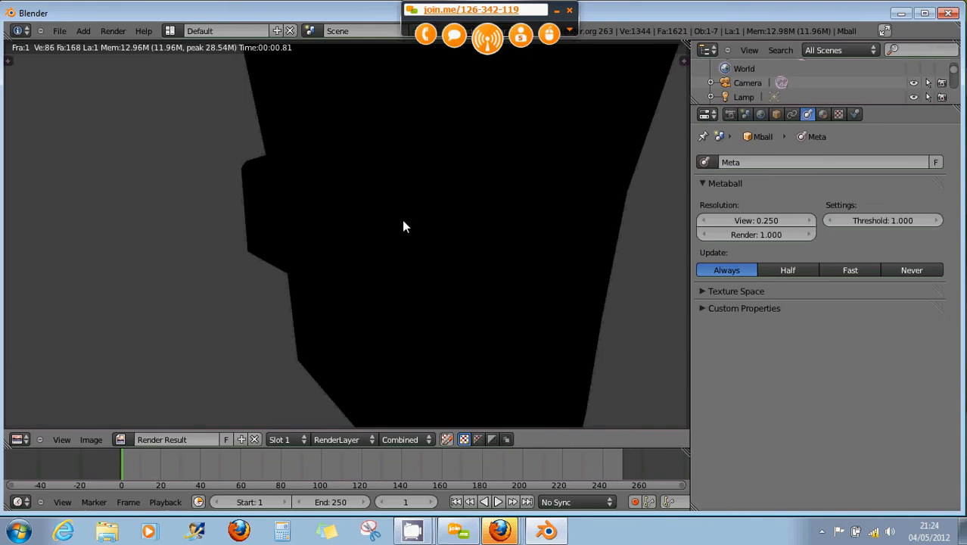
key(Escape)
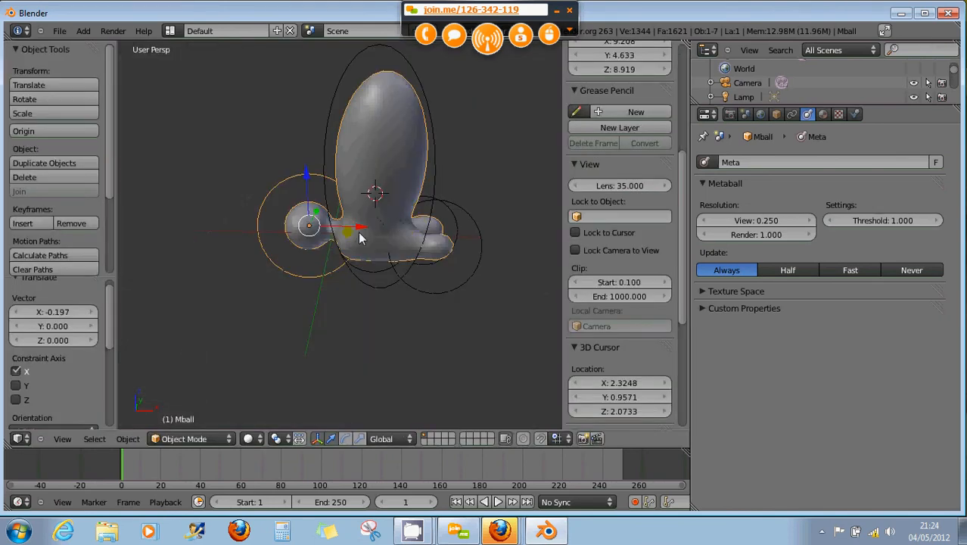
click(128, 439)
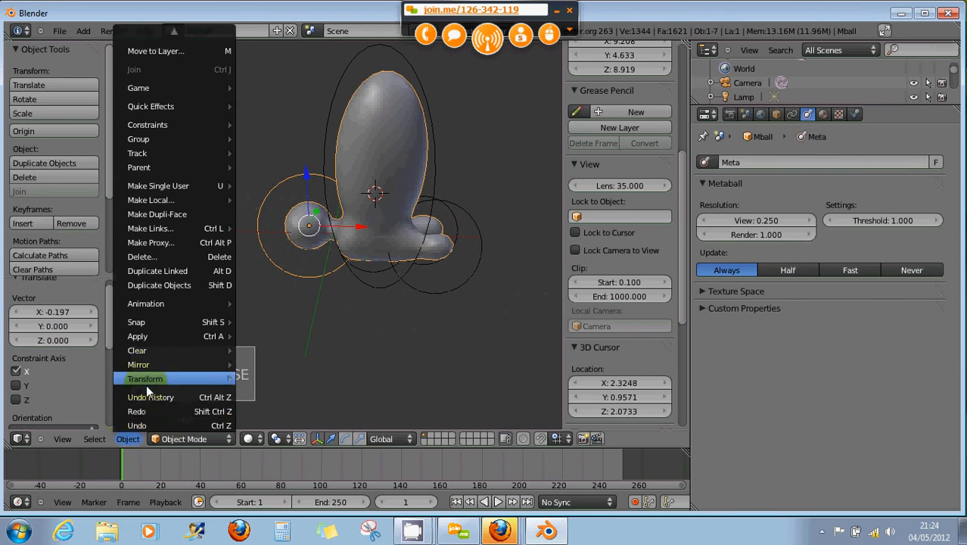
mouse_move(174, 363)
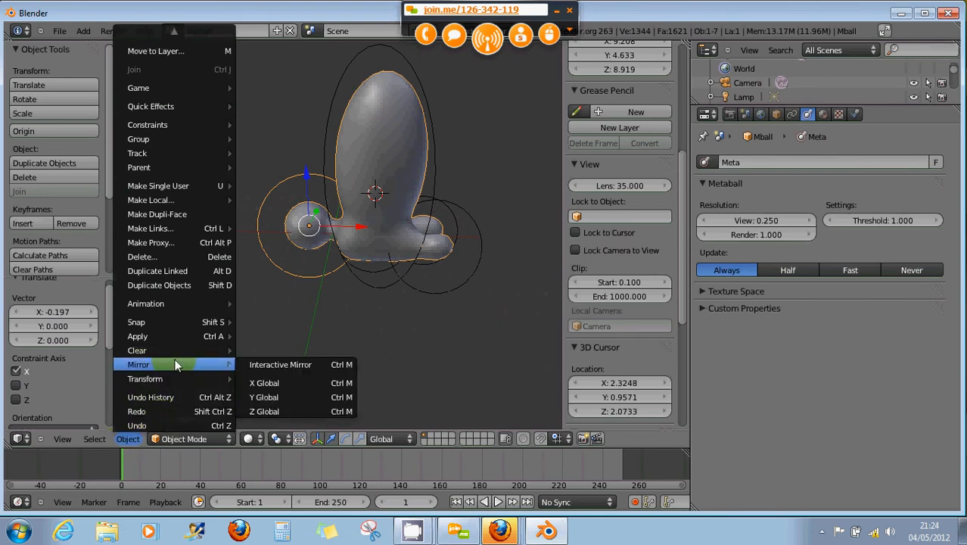
mouse_move(203, 340)
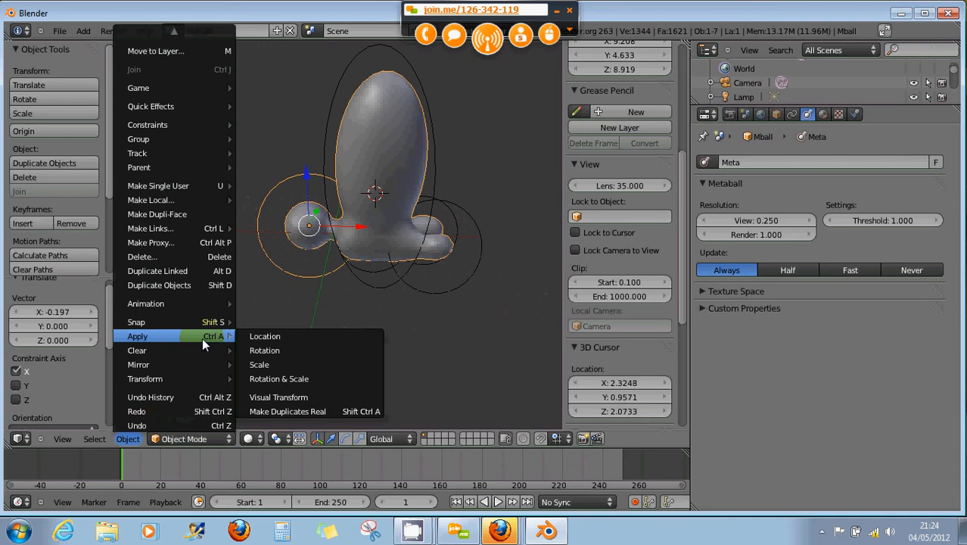
mouse_move(199, 319)
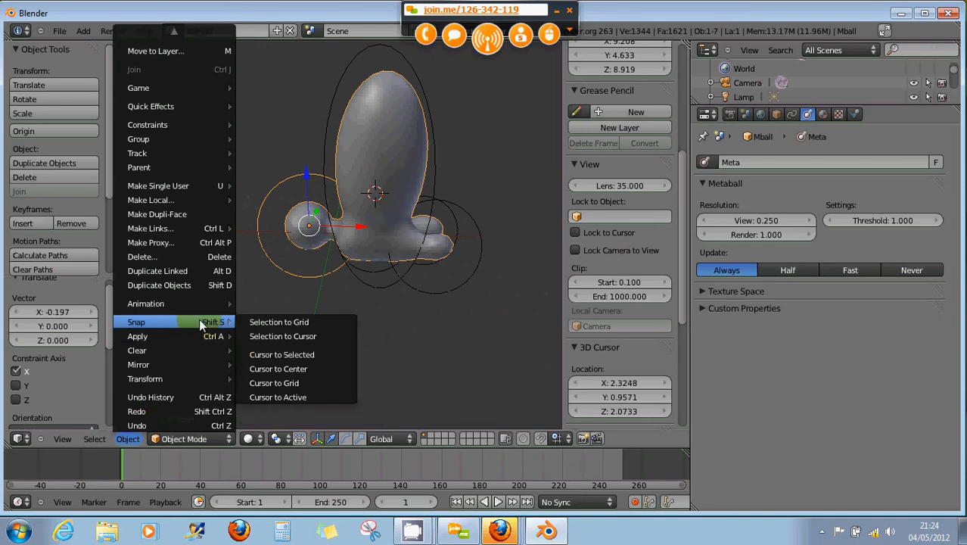
mouse_move(189, 380)
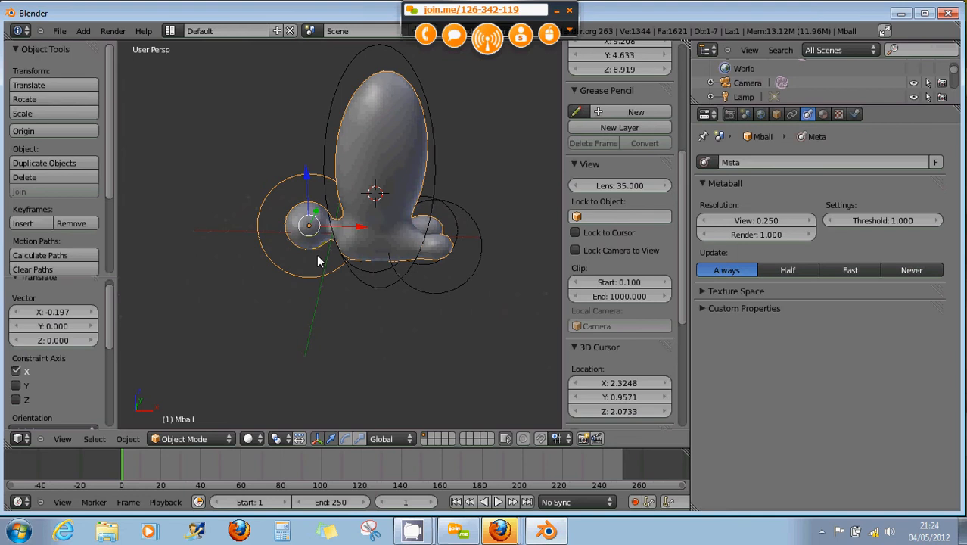
mouse_move(318, 260)
middle_down()
mouse_move(407, 277)
mouse_move(308, 243)
middle_up()
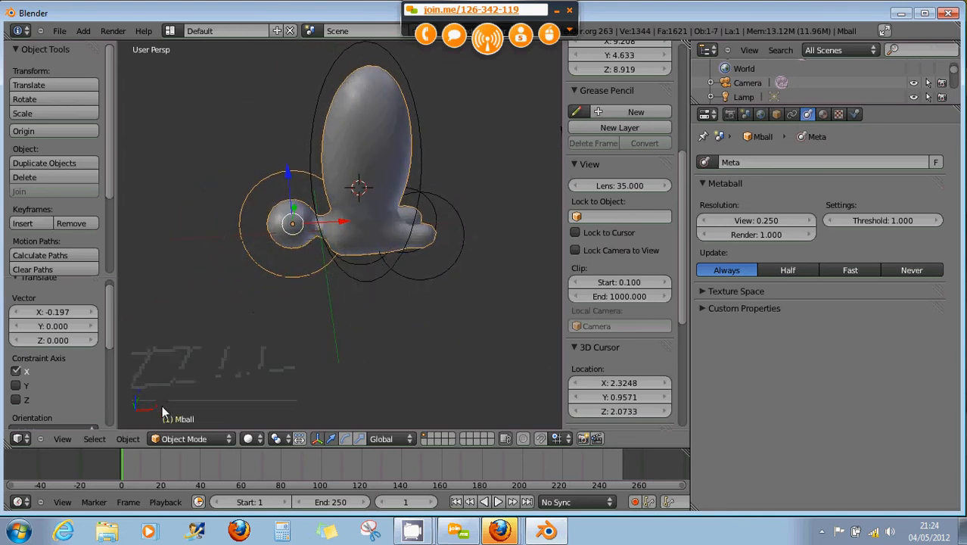
Step: Convert the merged metaball figure to a mesh and enter Edit Mode on it
click(128, 439)
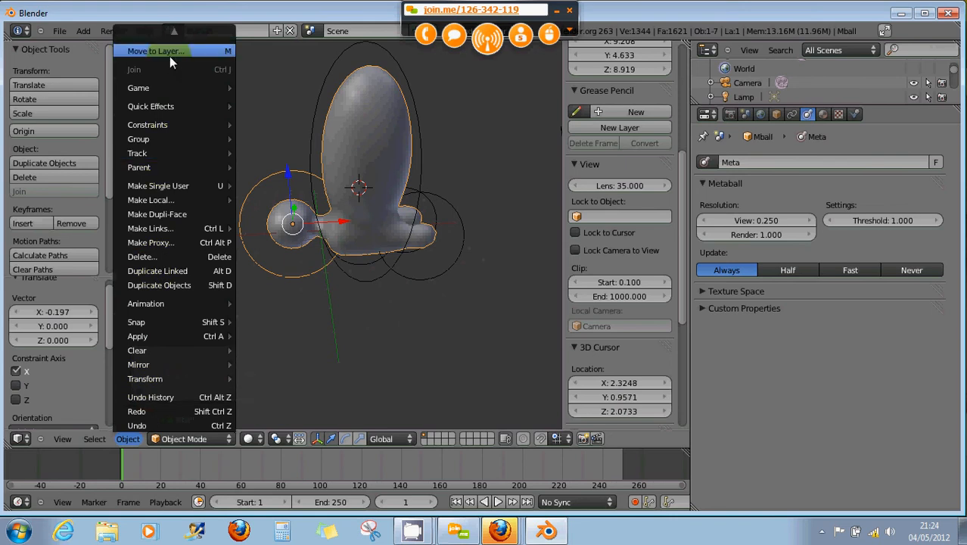
mouse_move(174, 37)
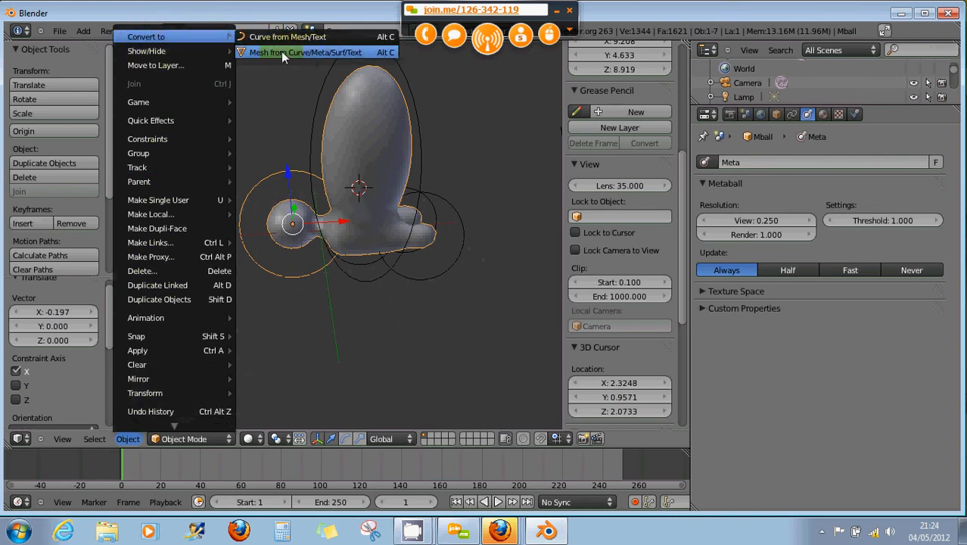
click(320, 53)
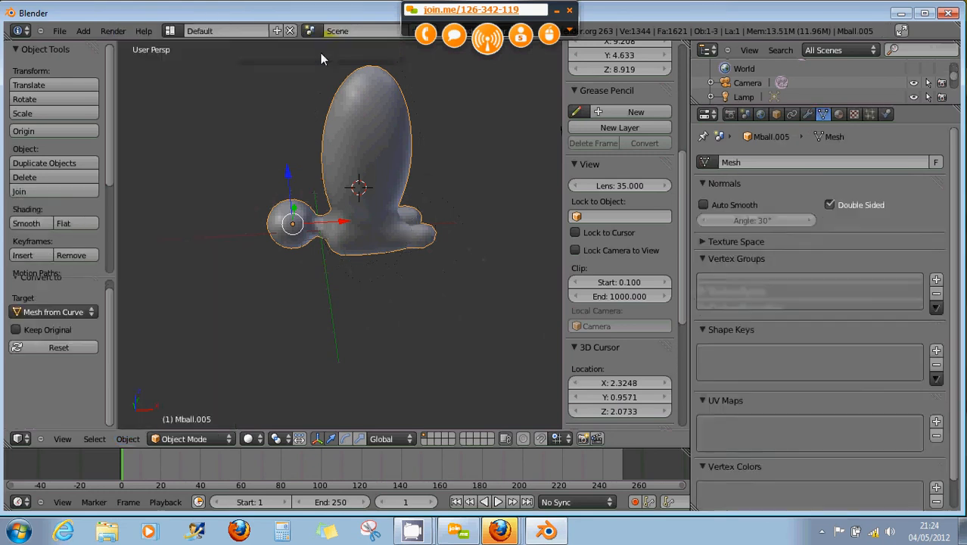
middle_drag(379, 152, 385, 173)
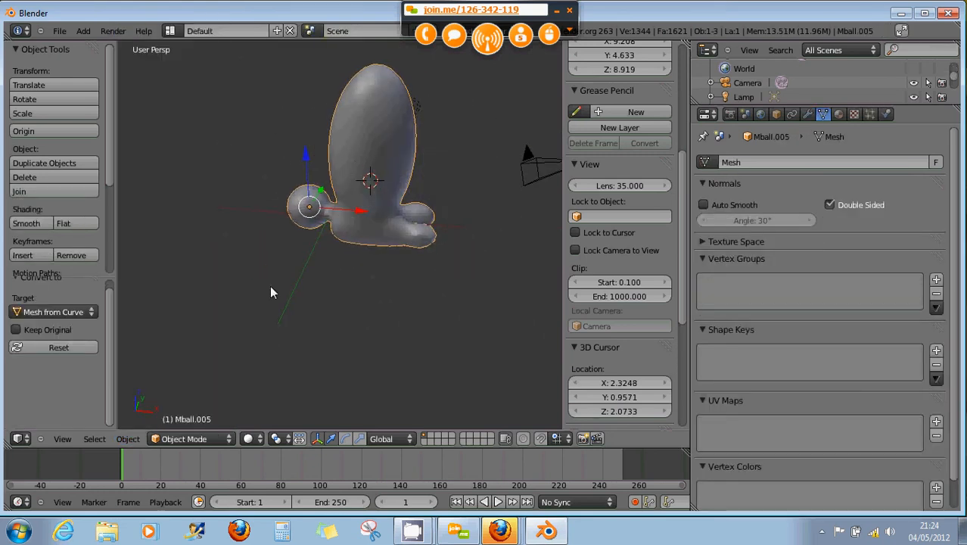
click(184, 439)
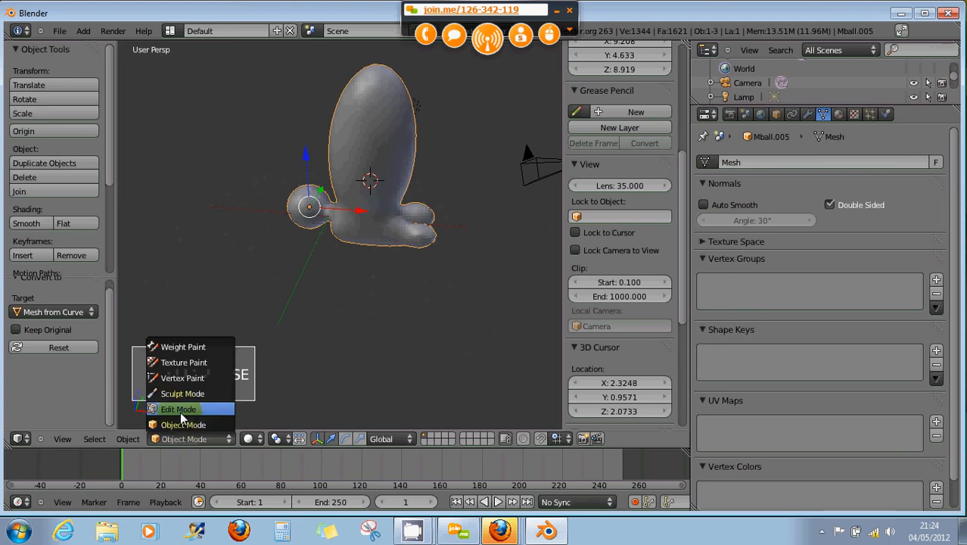
click(180, 412)
Step: Examine the overall vertex and face layout of the converted mesh from all sides
scroll(405, 280, up, 3)
middle_drag(408, 277, 470, 276)
scroll(225, 239, down, 2)
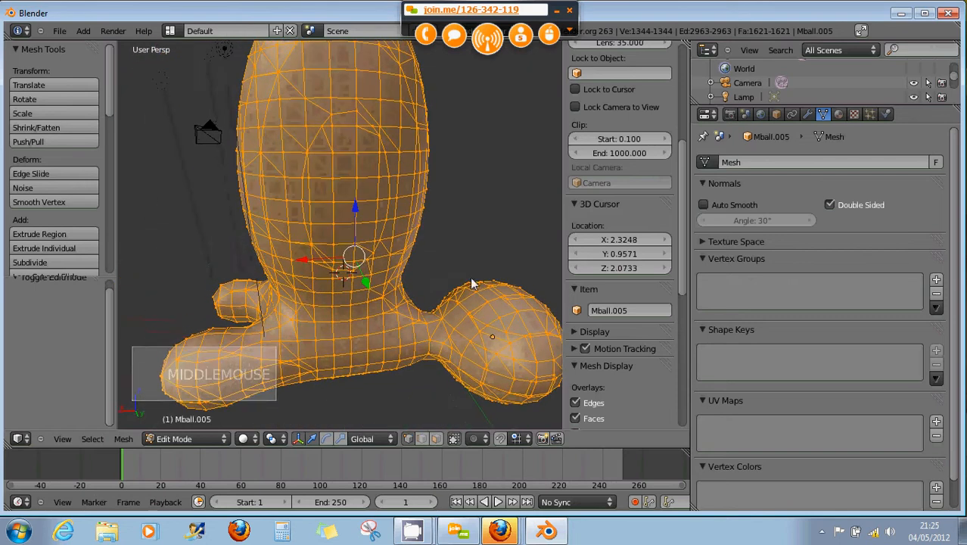
scroll(466, 292, down, 1)
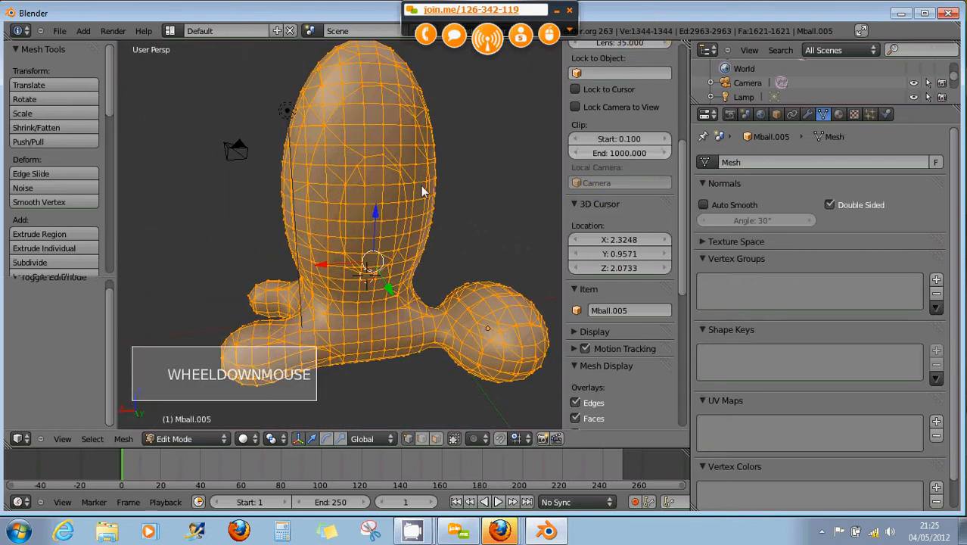
middle_drag(324, 296, 335, 268)
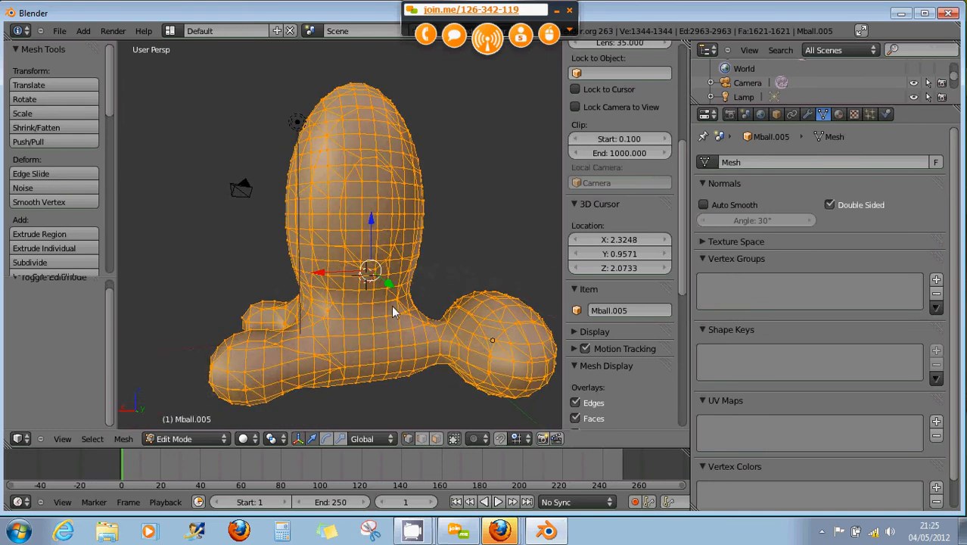
scroll(393, 311, down, 1)
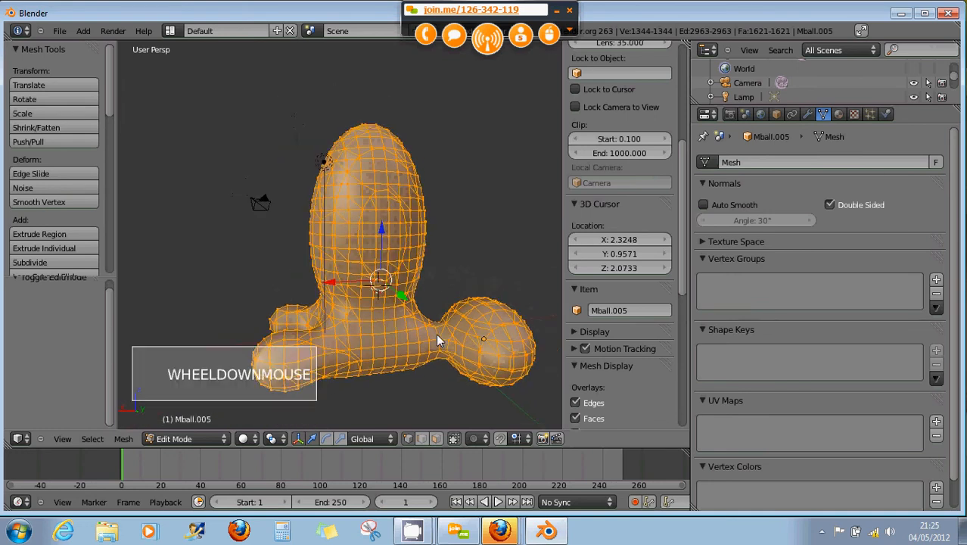
middle_drag(466, 346, 404, 339)
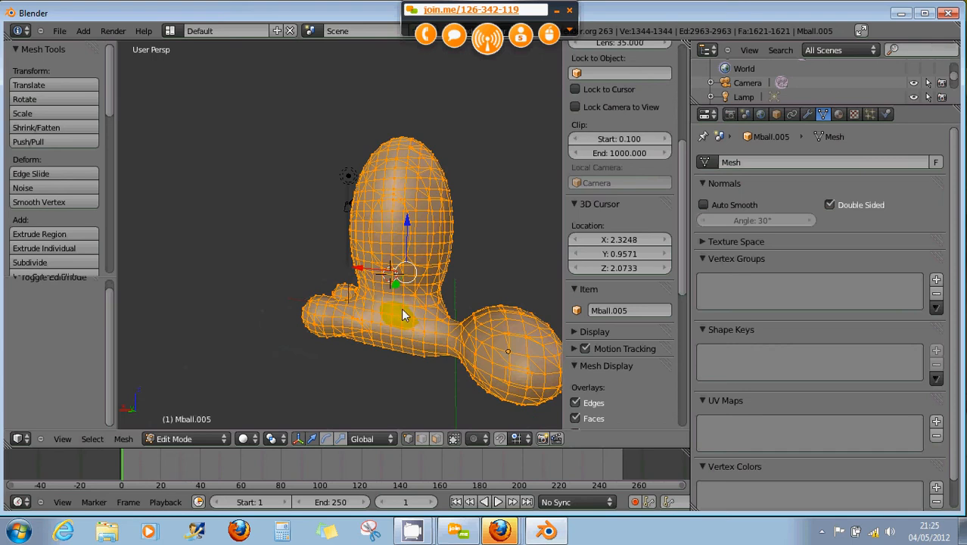
scroll(401, 312, down, 1)
middle_drag(396, 314, 557, 312)
middle_drag(317, 310, 463, 311)
middle_drag(339, 312, 320, 327)
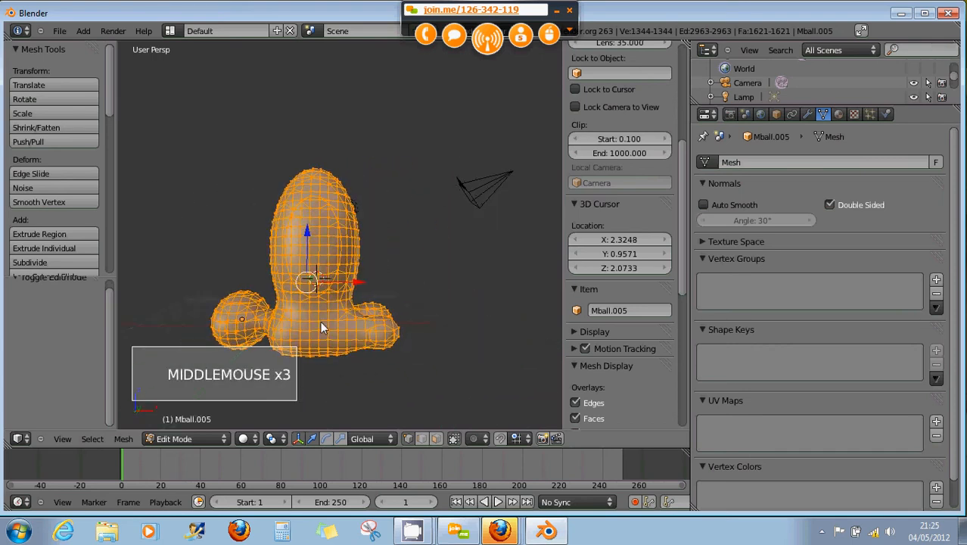
middle_drag(385, 324, 317, 321)
middle_drag(422, 324, 455, 321)
scroll(455, 322, up, 4)
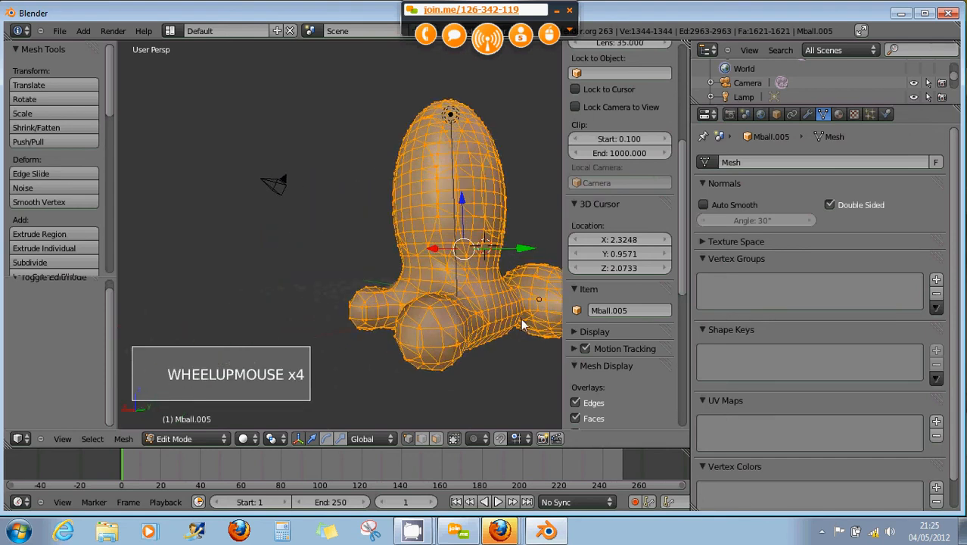
shift+middle_drag(519, 316, 495, 330)
scroll(386, 317, up, 1)
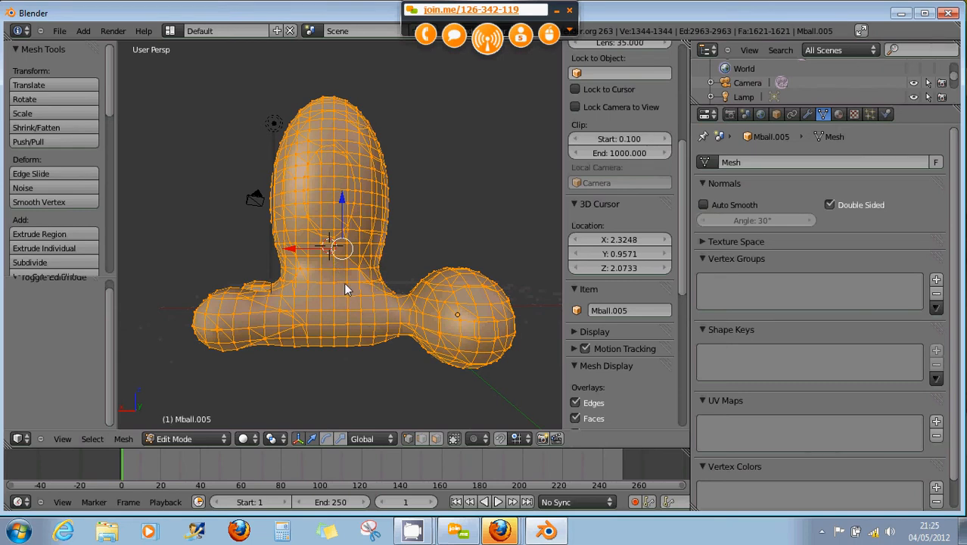
Step: Inspect the mesh topology close up where the head ball, body and legs join, and recheck the whole figure
middle_drag(313, 327, 51, 326)
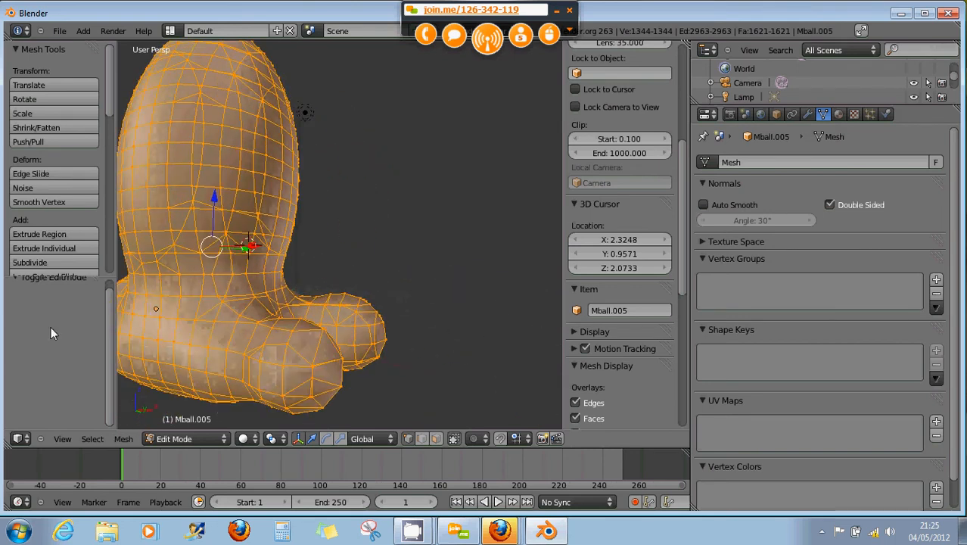
middle_drag(215, 322, 262, 316)
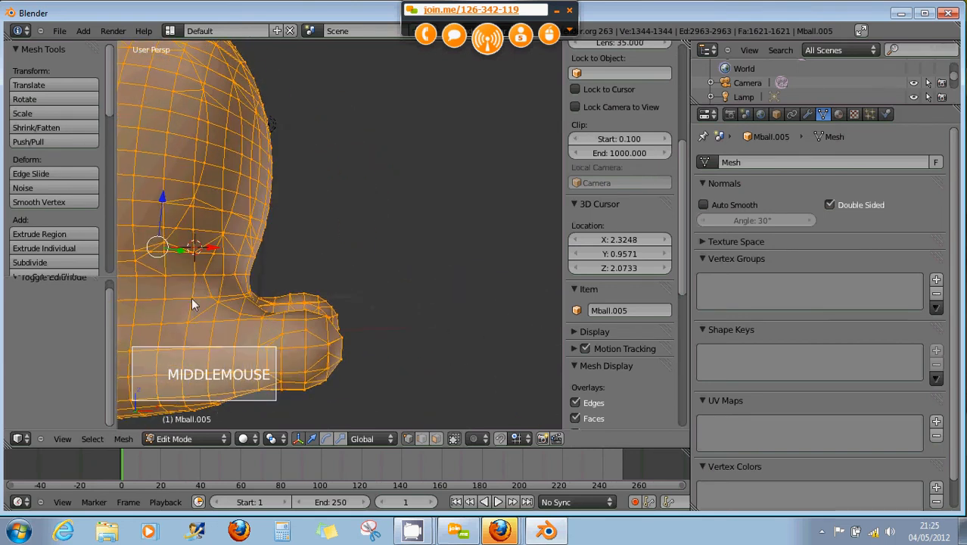
shift+middle_drag(191, 299, 291, 317)
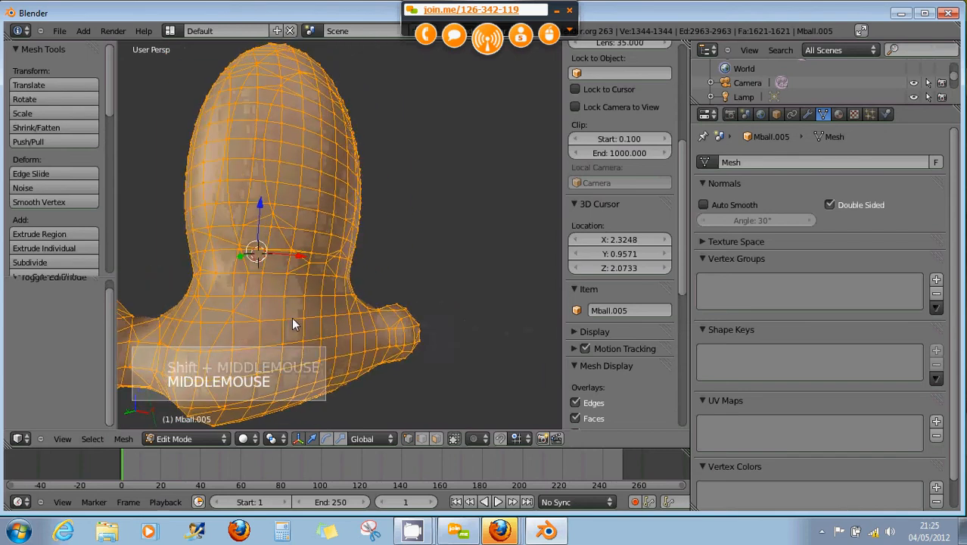
shift+middle_drag(190, 306, 388, 298)
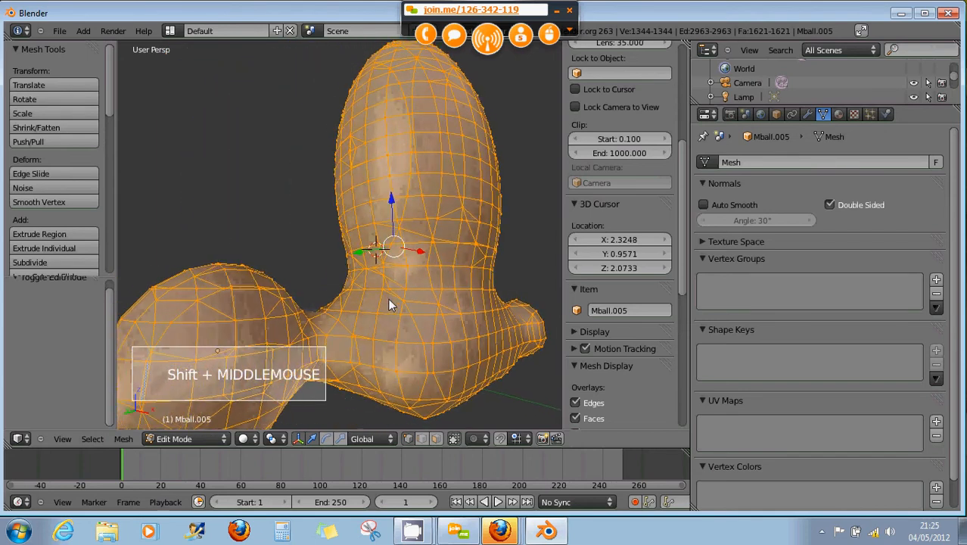
scroll(319, 345, up, 2)
shift+middle_drag(319, 345, 261, 289)
scroll(354, 314, down, 2)
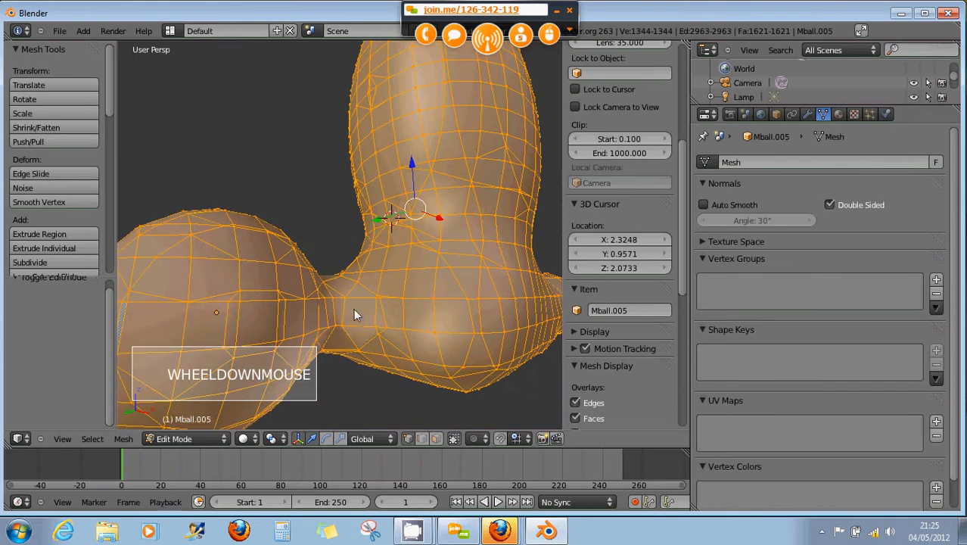
middle_drag(309, 328, 328, 338)
scroll(364, 331, down, 2)
scroll(344, 332, down, 1)
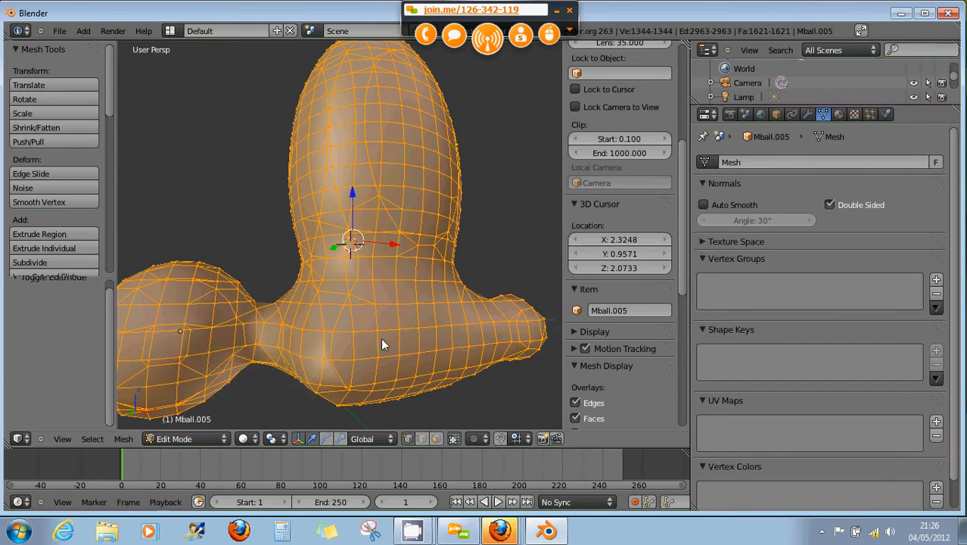
middle_drag(502, 341, 477, 357)
scroll(412, 339, down, 3)
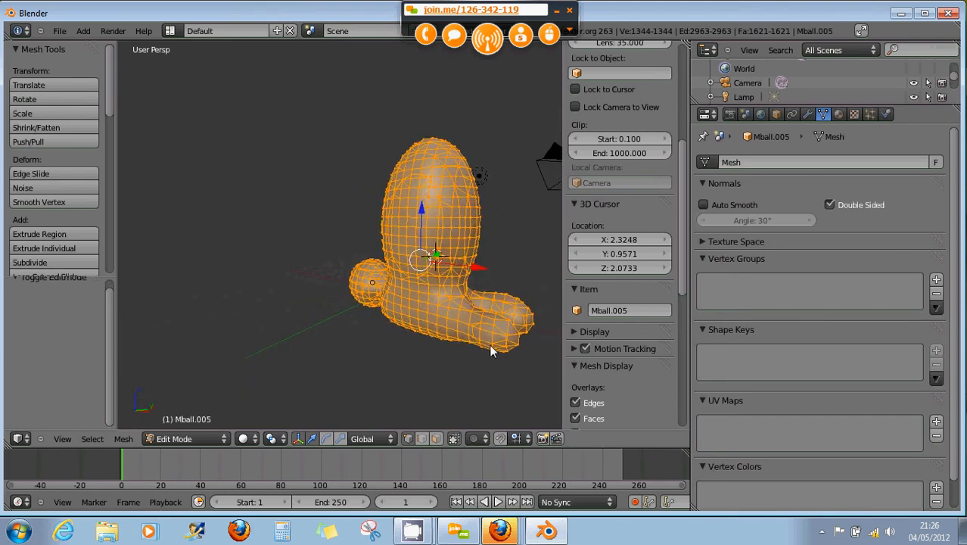
middle_drag(490, 351, 421, 337)
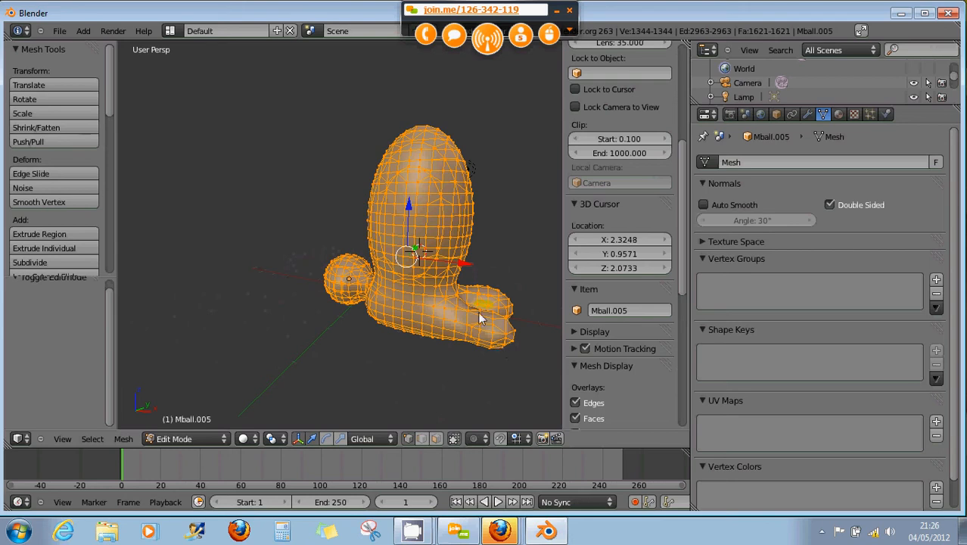
mouse_move(482, 318)
middle_down()
mouse_move(410, 329)
mouse_move(492, 335)
mouse_move(416, 307)
mouse_move(480, 308)
middle_up()
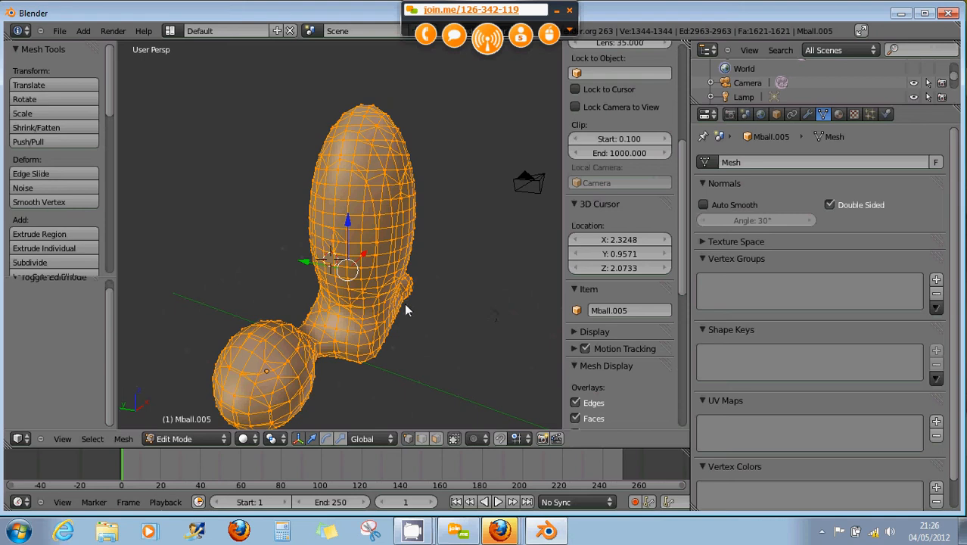
middle_drag(409, 299, 323, 309)
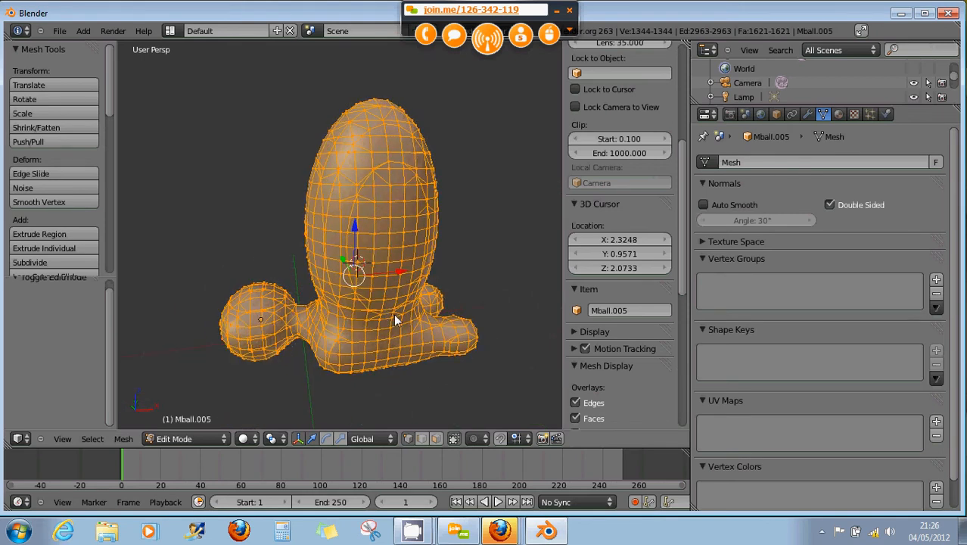
Step: Return to Object Mode and undo the mesh conversion to restore the separate metaballs
key(ctrl+z)
key(ctrl+z)
key(ctrl+z)
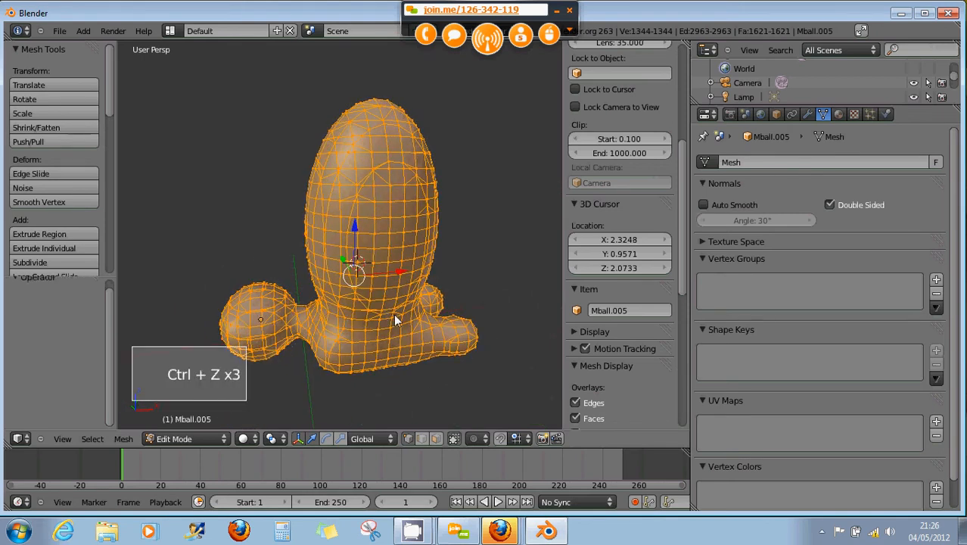
click(174, 439)
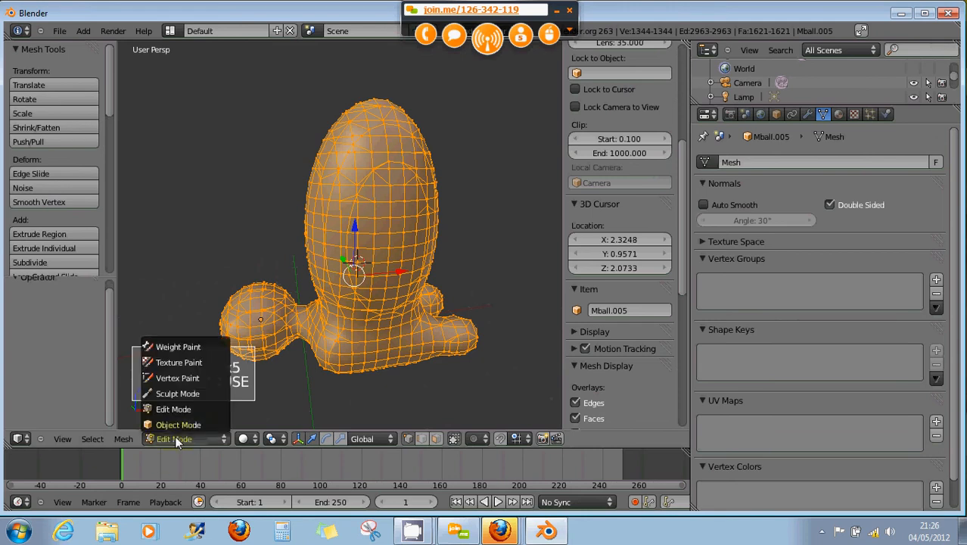
click(182, 428)
key(ctrl+z)
key(ctrl+z)
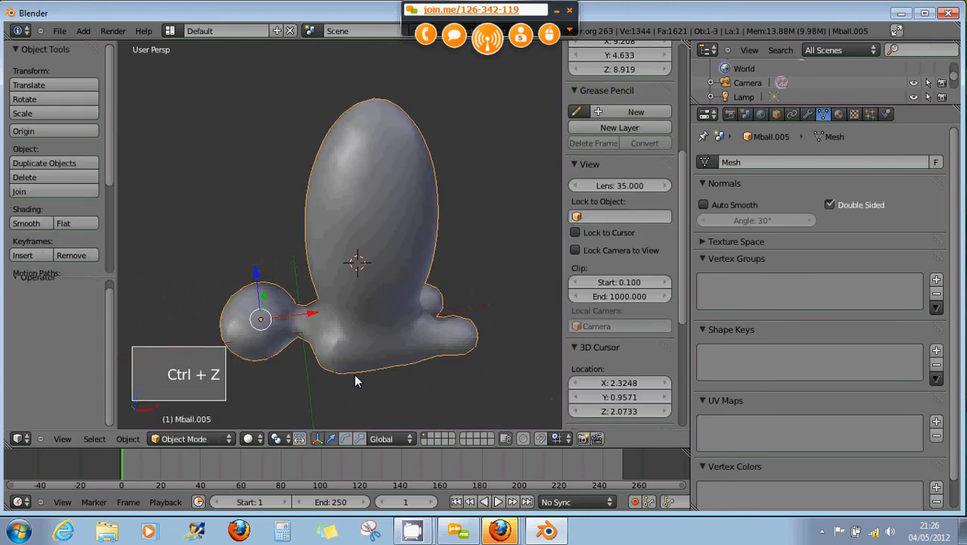
key(ctrl+z)
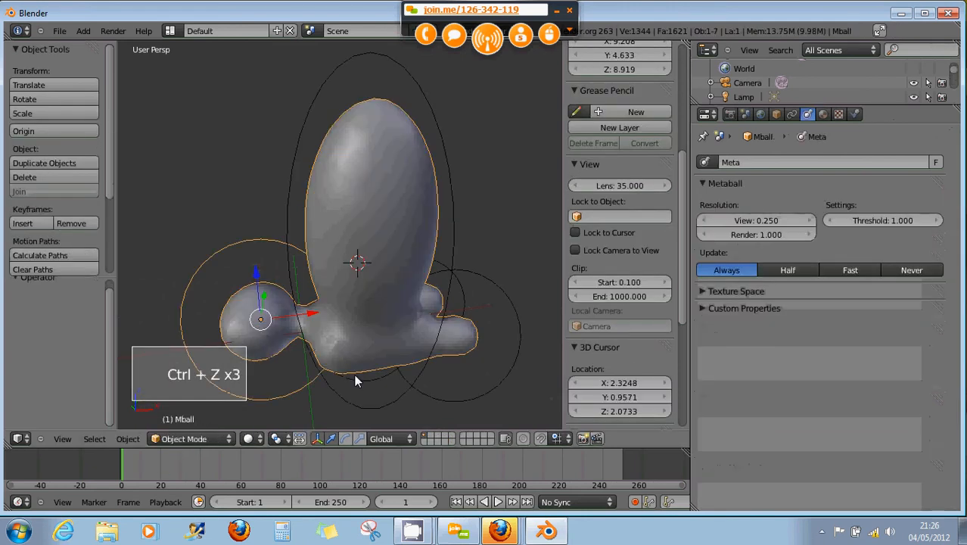
Step: Move the head ball about 1.3 units away from the body along X and scale it to about twice its size
click(309, 312)
drag(308, 317, 274, 321)
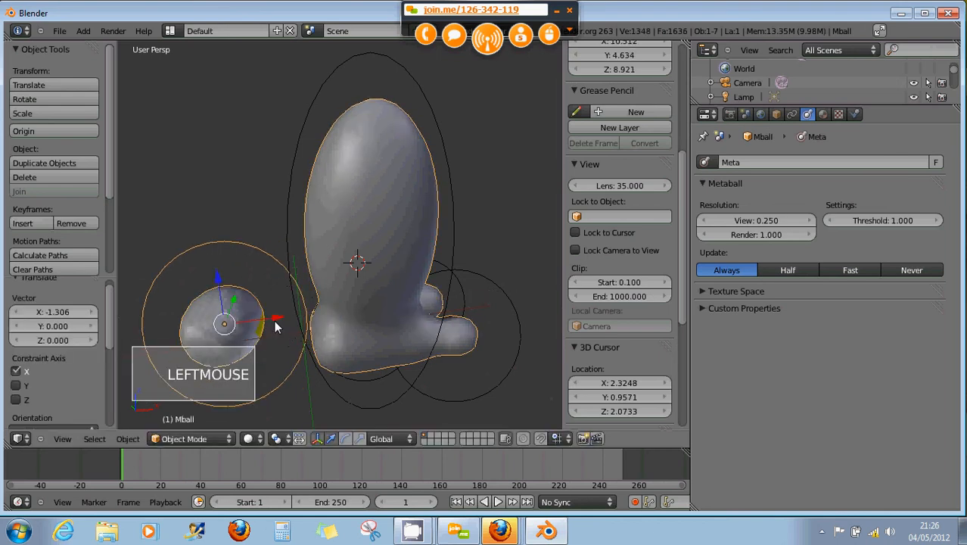
key(s)
key(s)
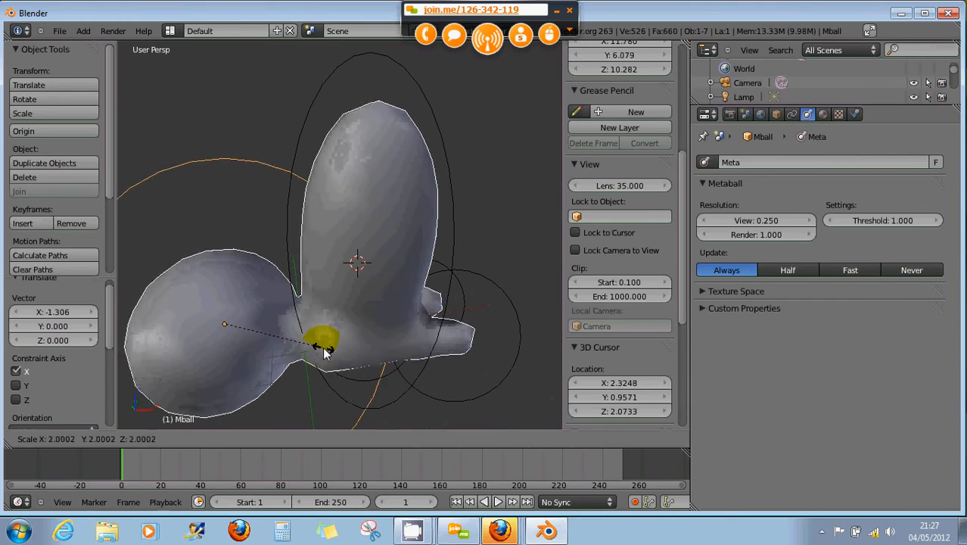
click(313, 363)
Step: In Edit Mode, shrink the head ball's stiffness ring to about 1.175 and move the element about 1.7 units along X toward the body
key(Tab)
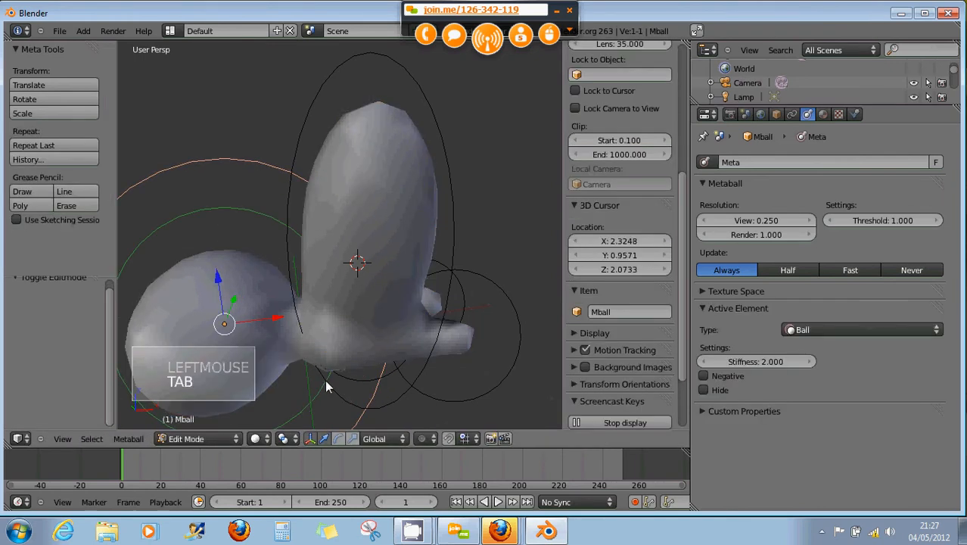
right_click(326, 385)
key(s)
key(s)
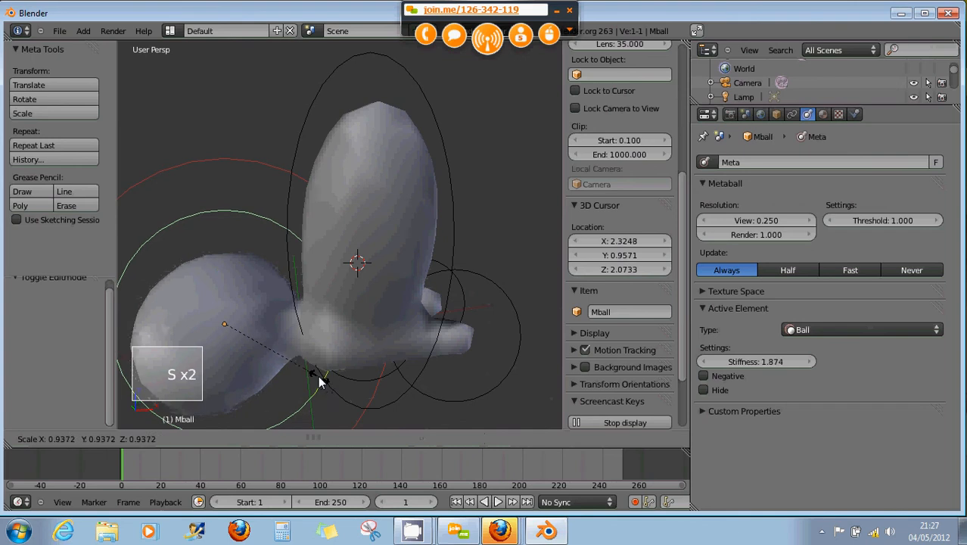
click(280, 359)
drag(276, 320, 321, 327)
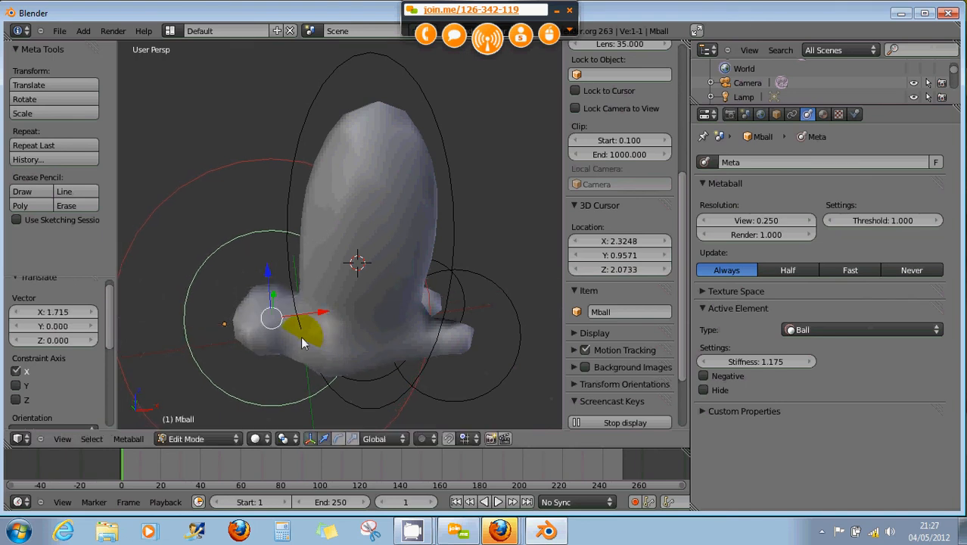
Step: Raise the head ball element's stiffness to 1.675
middle_drag(321, 327, 295, 312)
scroll(343, 333, down, 3)
scroll(318, 339, down, 1)
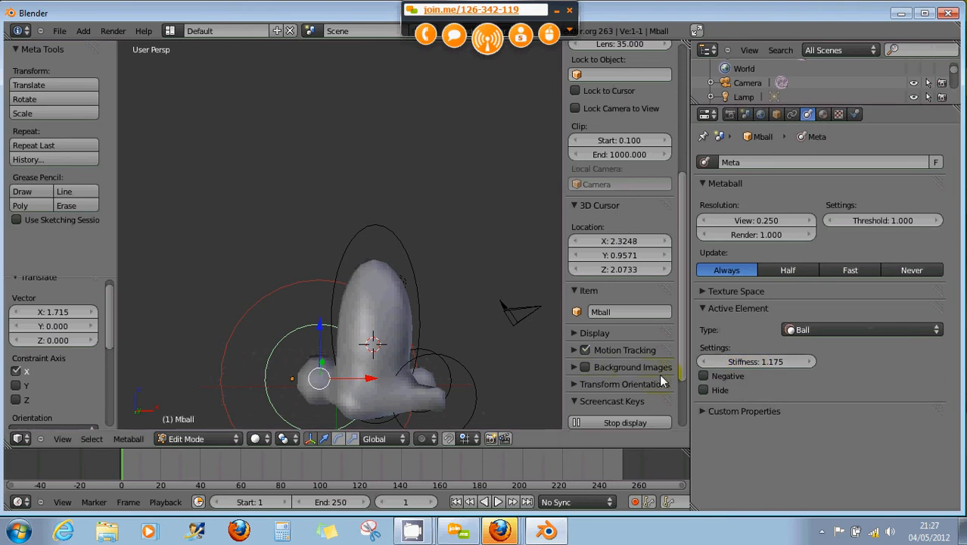
middle_drag(454, 371, 418, 347)
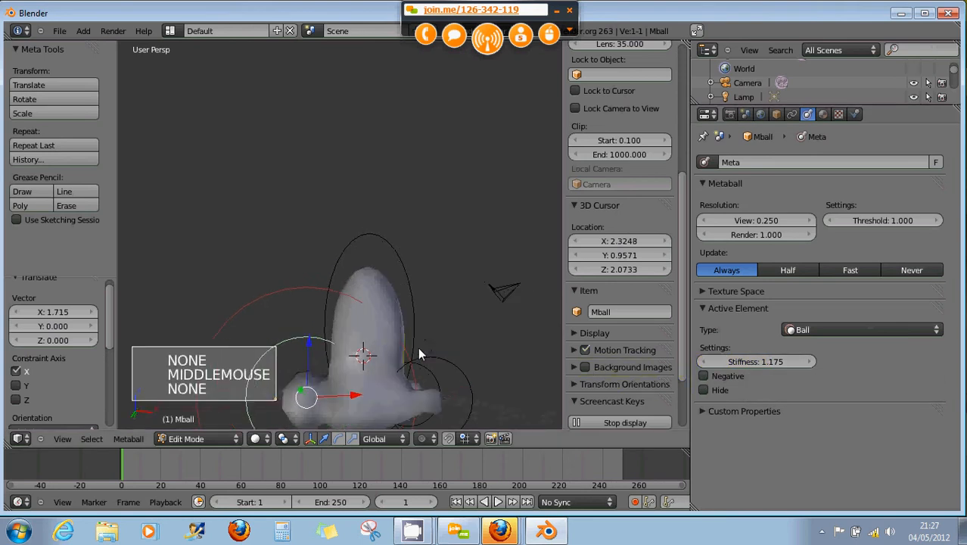
alt+middle_click(389, 363)
alt+shift+middle_click(382, 365)
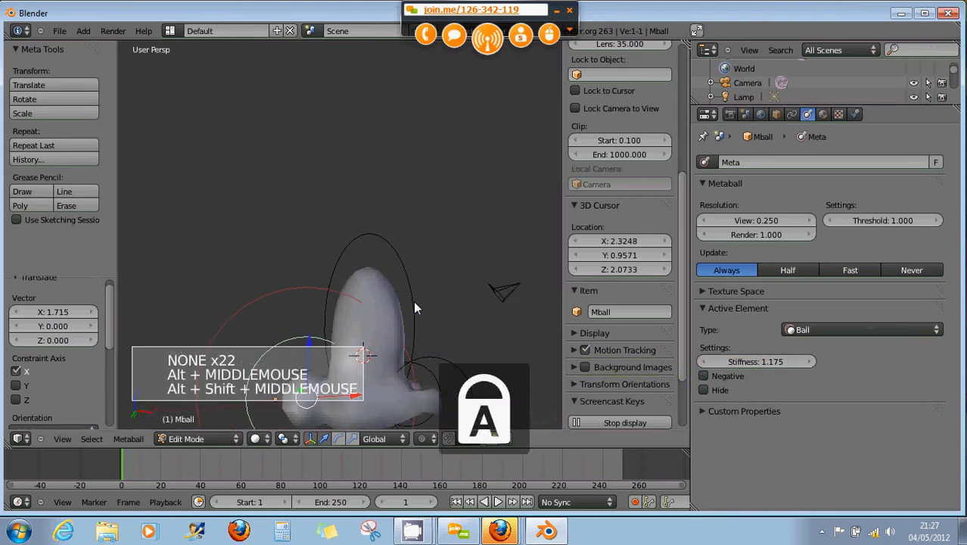
shift+middle_drag(382, 365, 369, 274)
scroll(401, 300, up, 4)
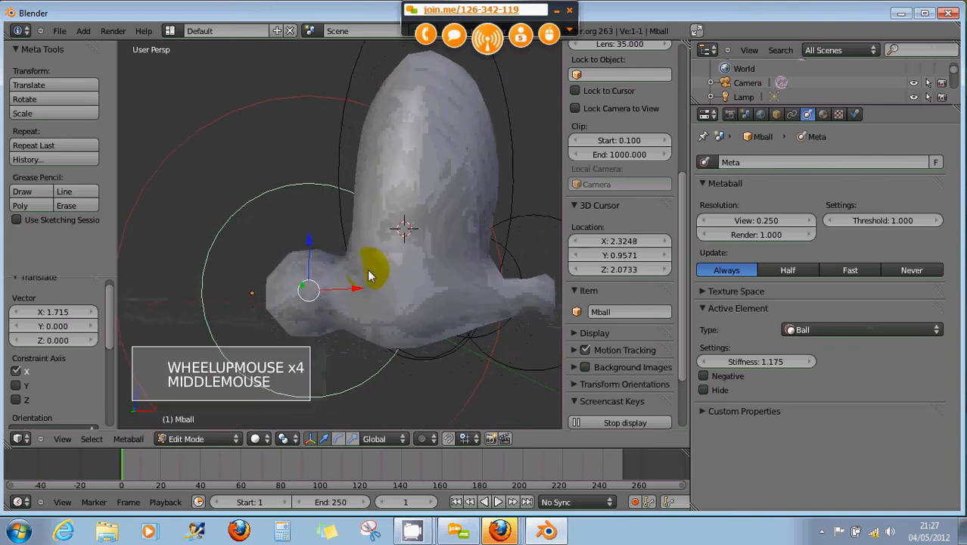
click(753, 361)
mouse_move(750, 360)
mouse_down()
mouse_move(776, 361)
mouse_move(757, 361)
mouse_up()
mouse_move(754, 361)
mouse_down()
mouse_move(774, 364)
mouse_move(758, 357)
mouse_up()
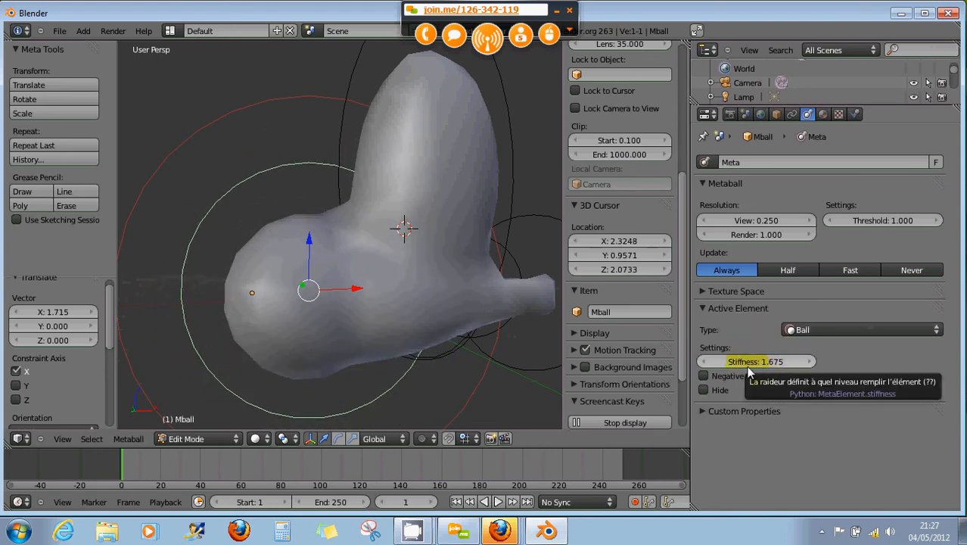
Step: Try the Negative option on the head ball element and switch it back off
click(720, 377)
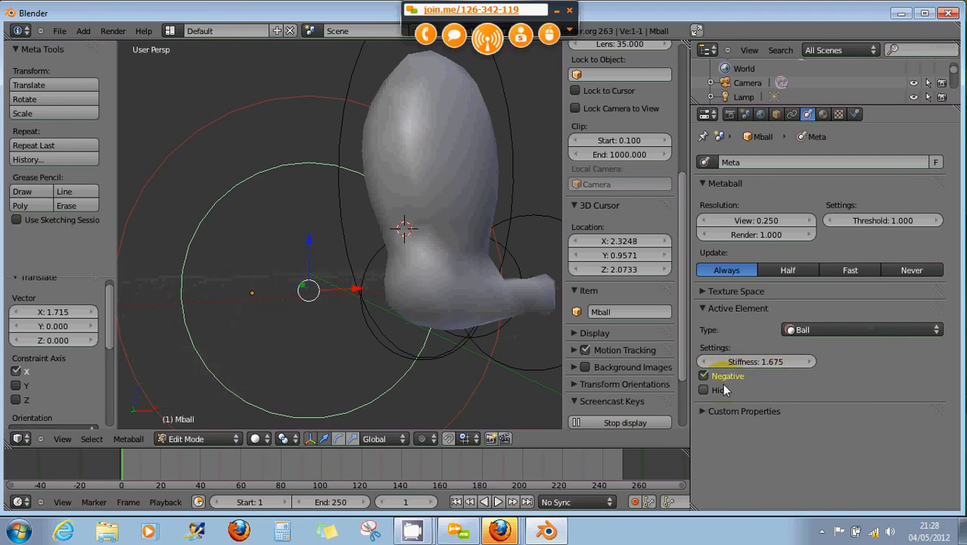
click(721, 376)
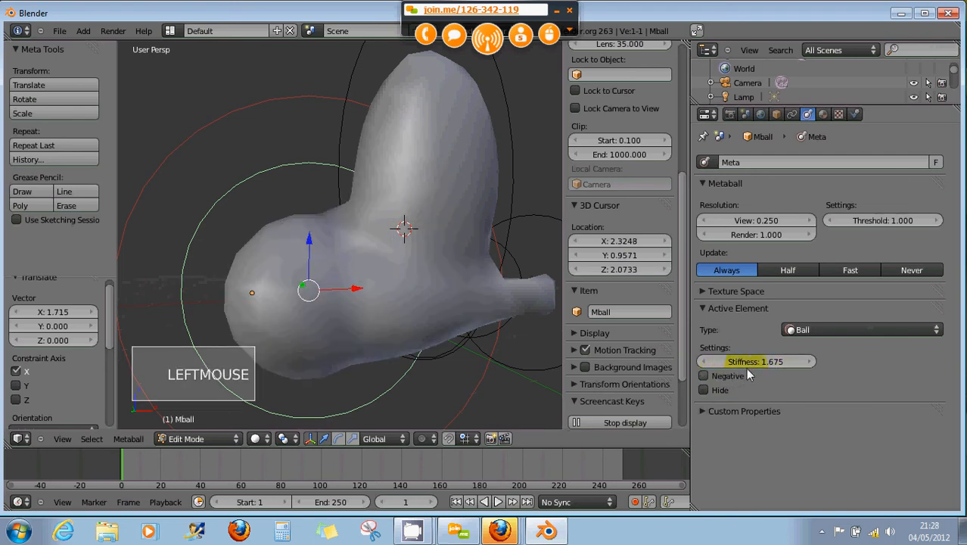
click(733, 363)
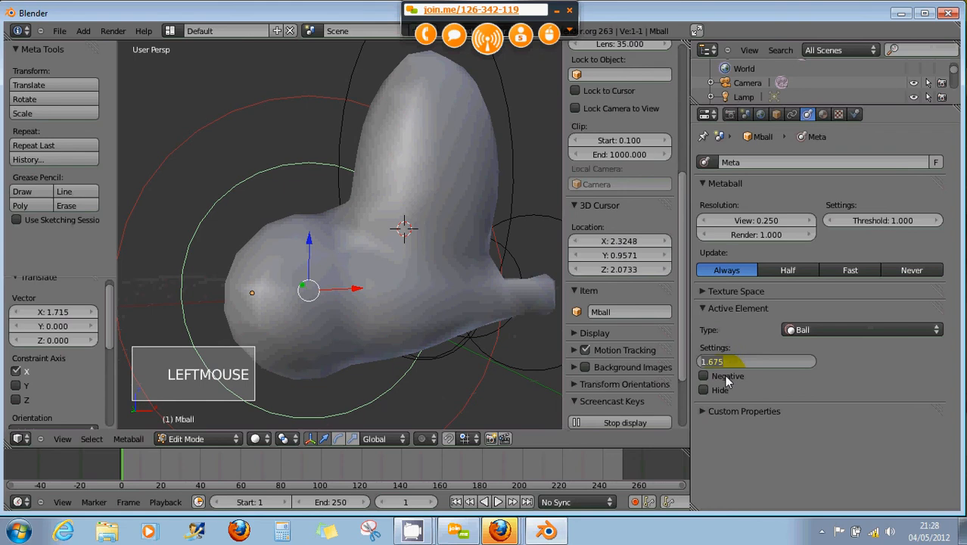
click(725, 377)
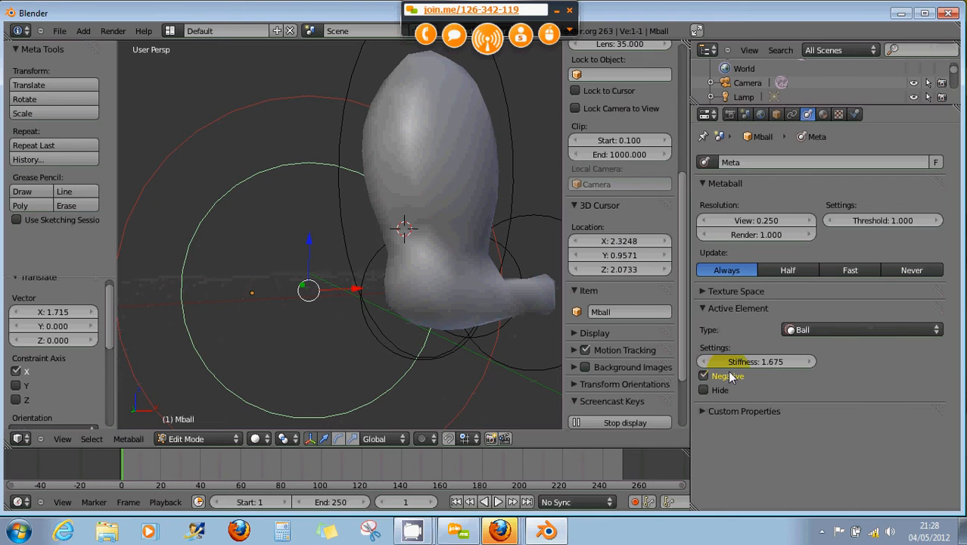
click(725, 375)
Step: Move the head ball element about 0.93 units in the negative Y direction
middle_drag(497, 343, 371, 348)
scroll(398, 312, down, 2)
middle_drag(396, 309, 395, 334)
drag(329, 252, 433, 324)
middle_drag(433, 324, 421, 310)
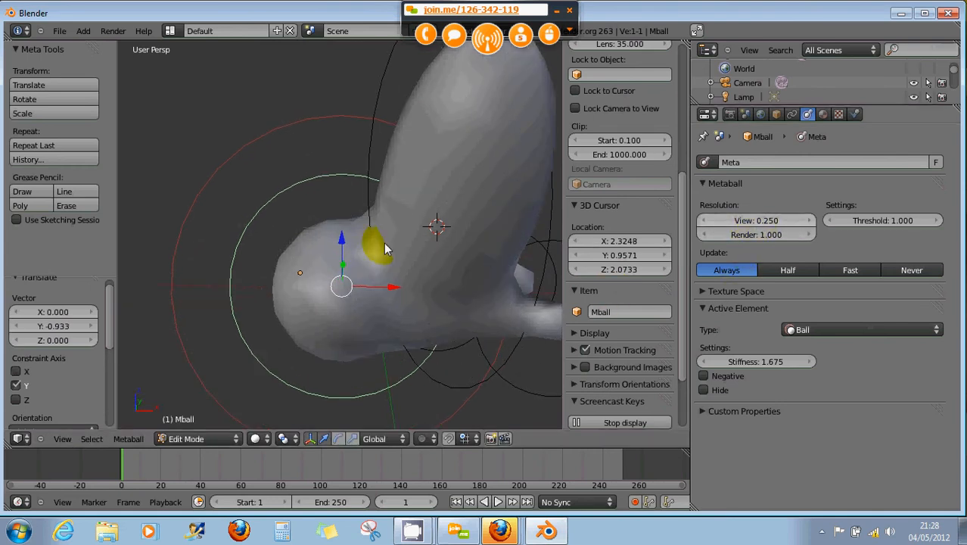
Step: Return to Object Mode and set the metaball's view resolution to 0.050
key(Tab)
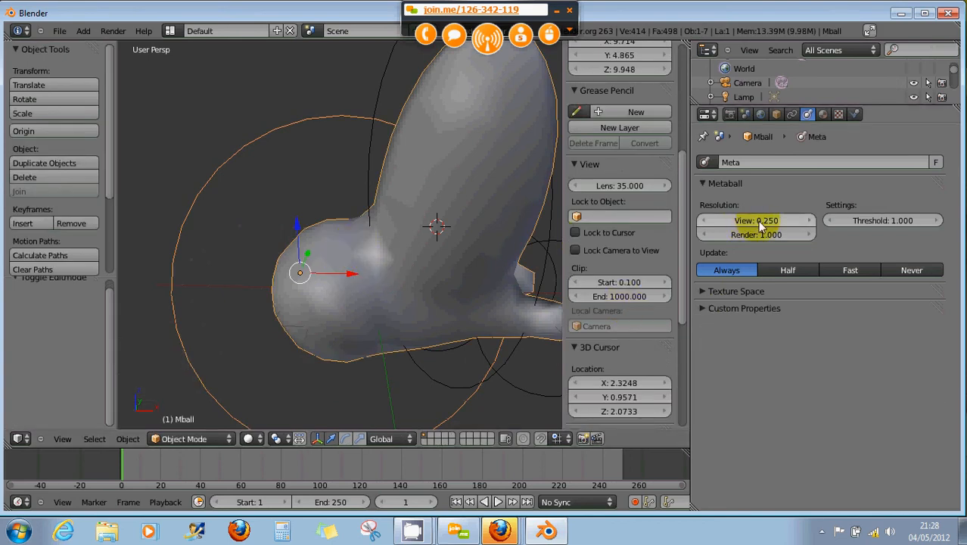
drag(758, 221, 744, 222)
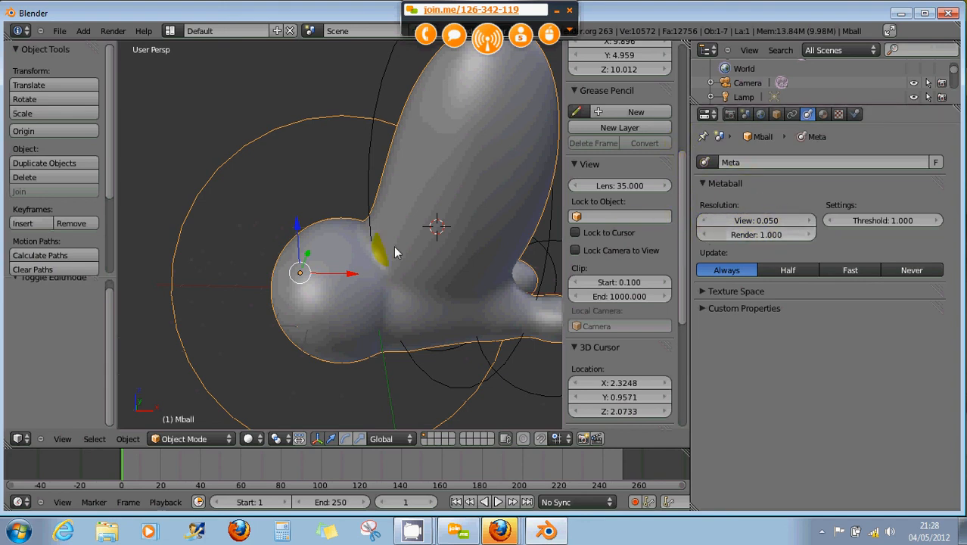
scroll(393, 245, down, 2)
middle_drag(393, 245, 401, 216)
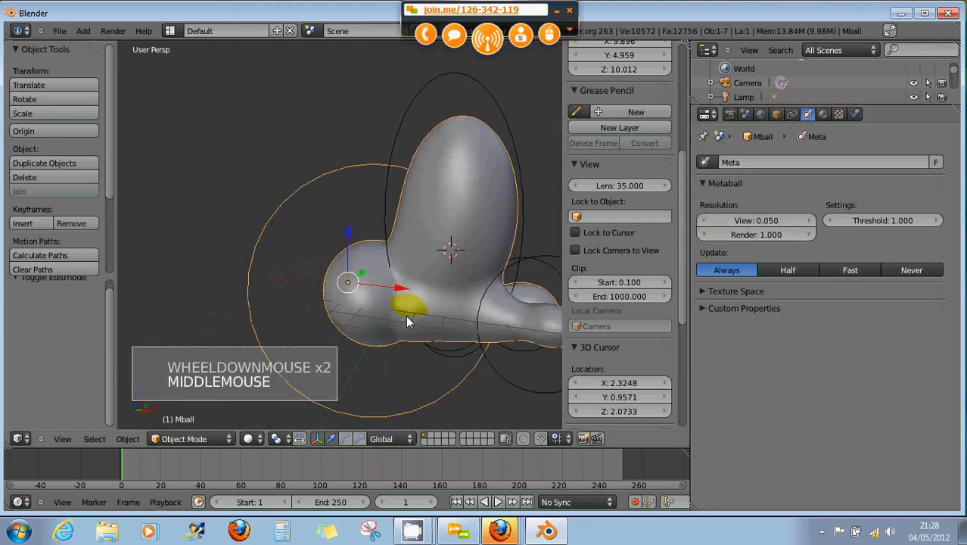
mouse_move(432, 334)
middle_down()
mouse_move(401, 334)
mouse_move(438, 338)
mouse_move(431, 348)
middle_up()
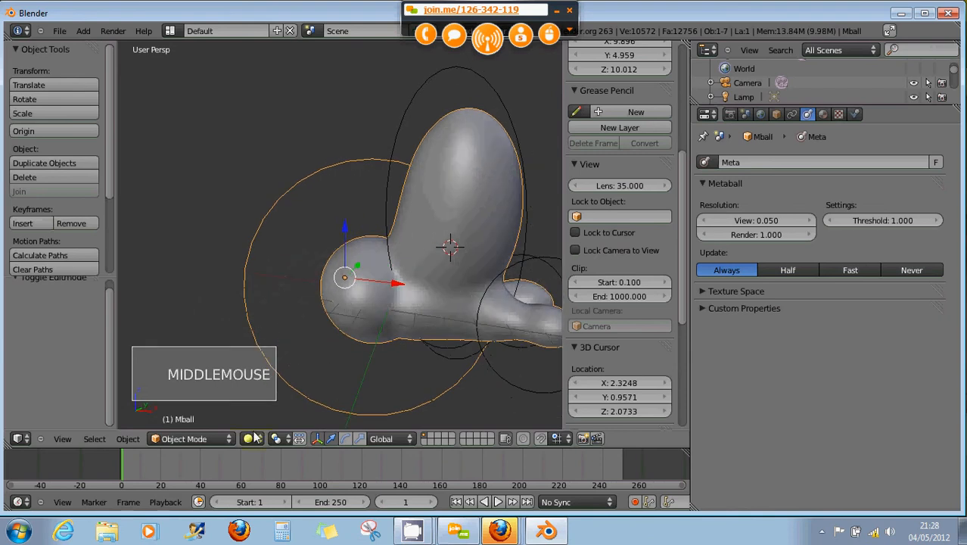
Step: Convert the high-resolution metaball figure to a mesh and open it in Edit Mode
click(128, 439)
mouse_move(172, 37)
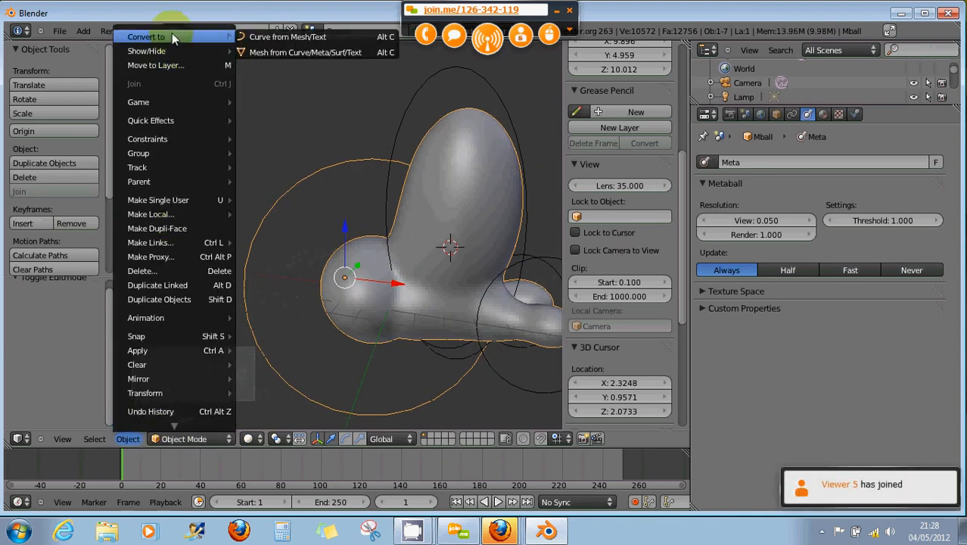
click(249, 53)
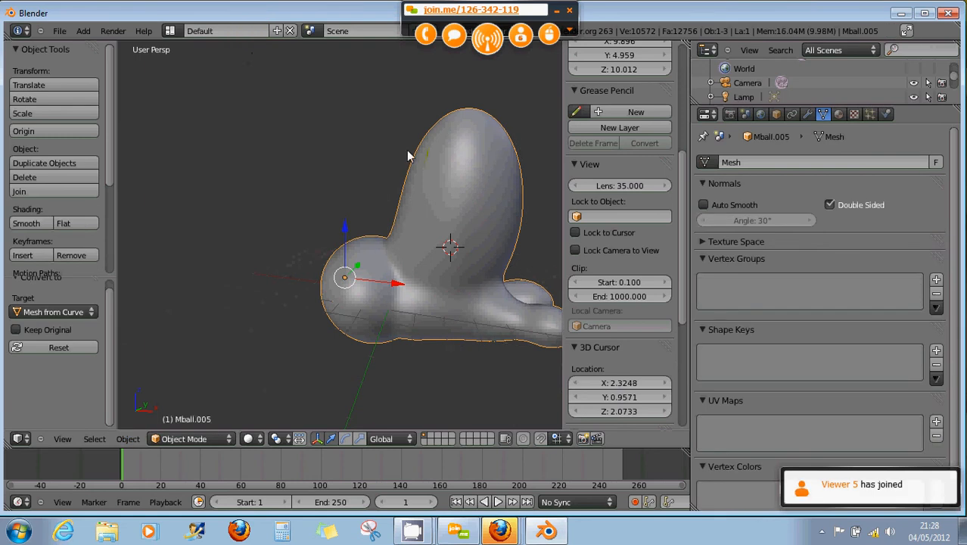
shift+middle_drag(464, 240, 406, 227)
click(203, 437)
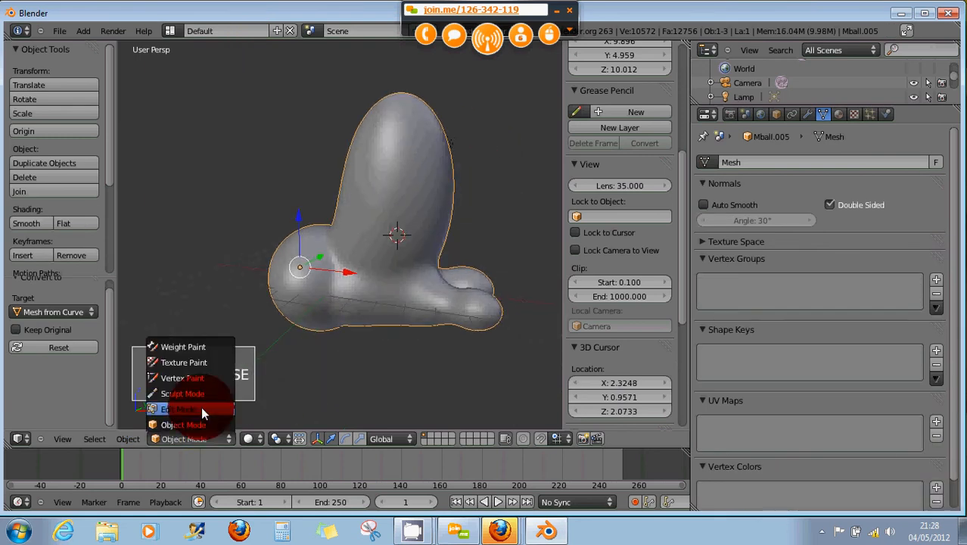
click(202, 409)
Step: Examine the dense mesh topology up close around the body, head and leg joints, and from several sides
middle_drag(307, 379, 405, 334)
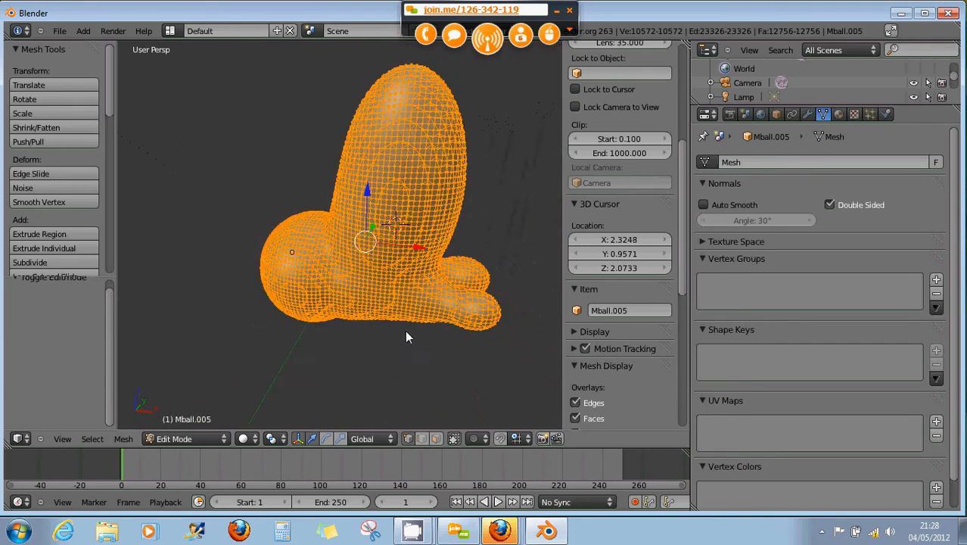
scroll(397, 329, up, 5)
scroll(325, 281, down, 1)
middle_click(324, 285)
scroll(324, 286, up, 2)
scroll(322, 283, up, 2)
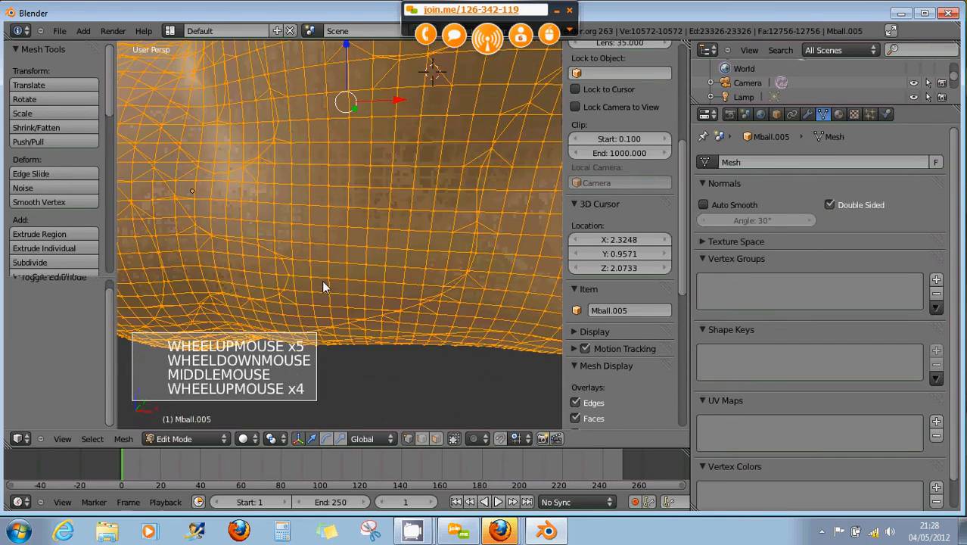
middle_drag(323, 282, 349, 273)
scroll(347, 278, down, 1)
scroll(303, 269, down, 1)
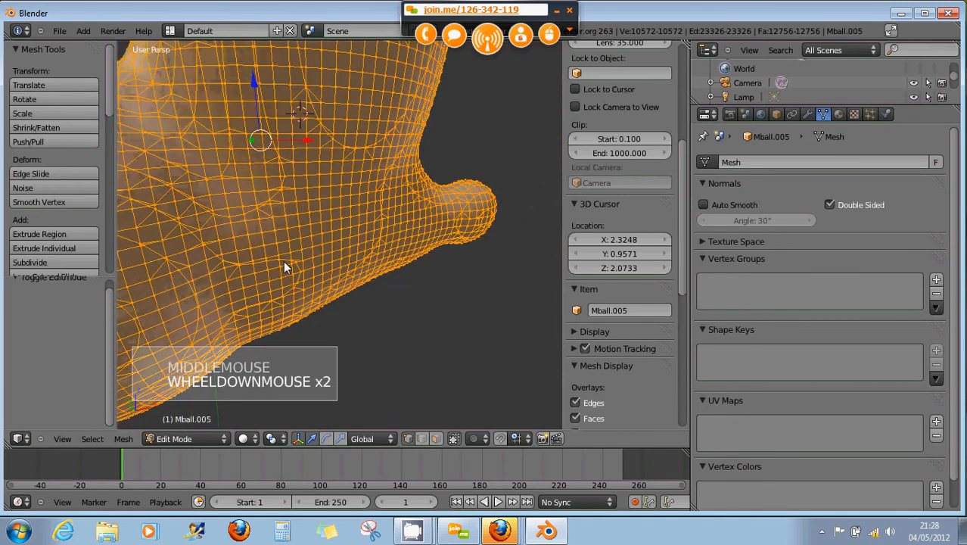
middle_drag(262, 257, 390, 249)
scroll(390, 248, down, 1)
scroll(389, 247, down, 3)
middle_drag(291, 246, 399, 293)
scroll(390, 227, down, 2)
scroll(369, 288, up, 1)
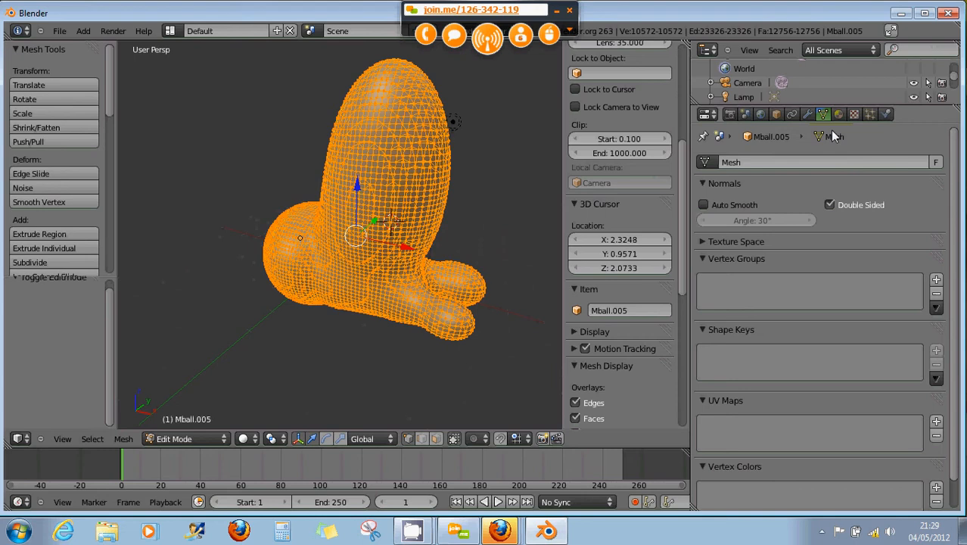
Step: Add a Decimate modifier to the converted mesh and return to Object Mode
click(806, 114)
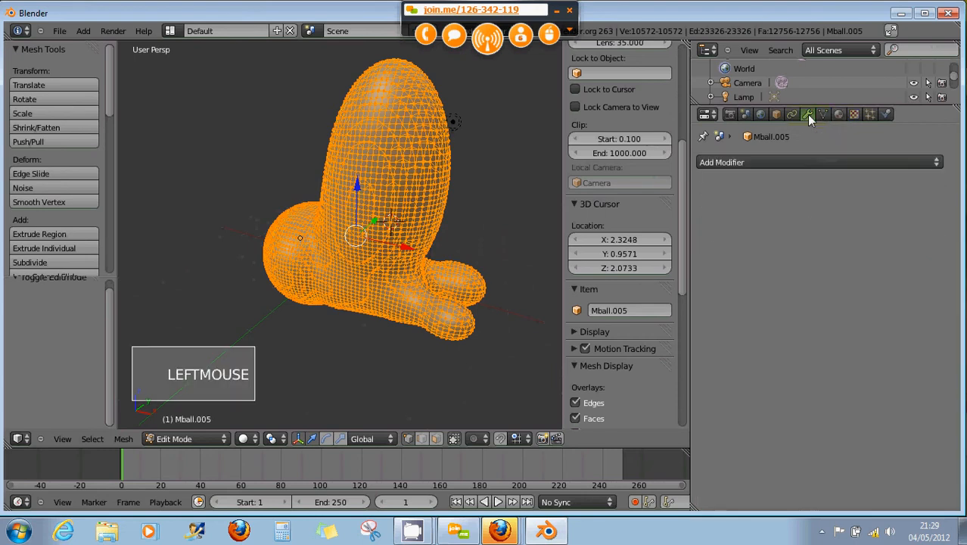
click(760, 162)
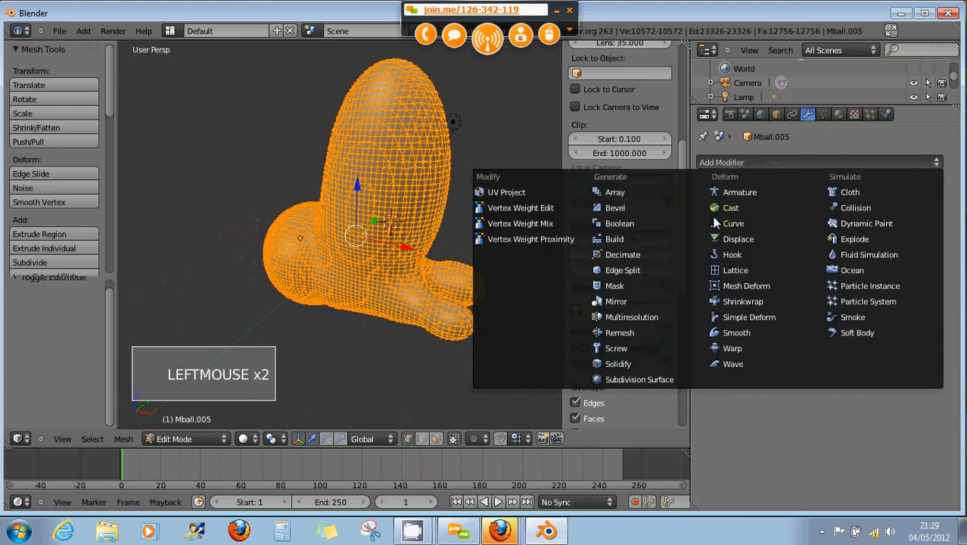
click(625, 257)
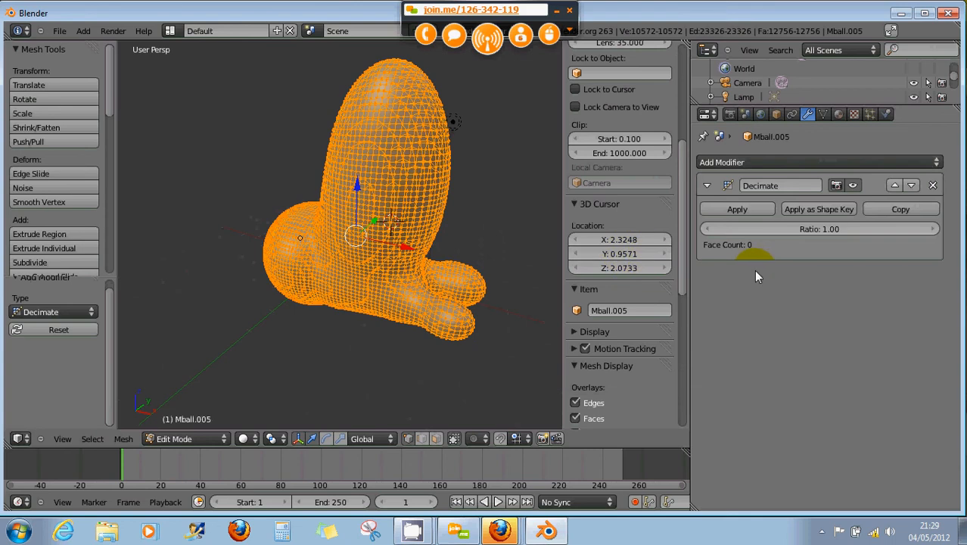
click(198, 439)
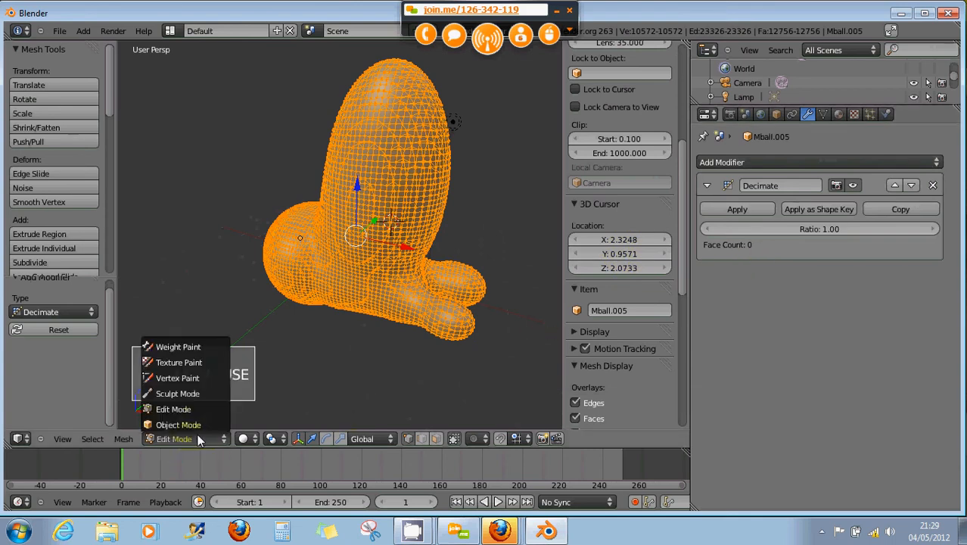
click(198, 425)
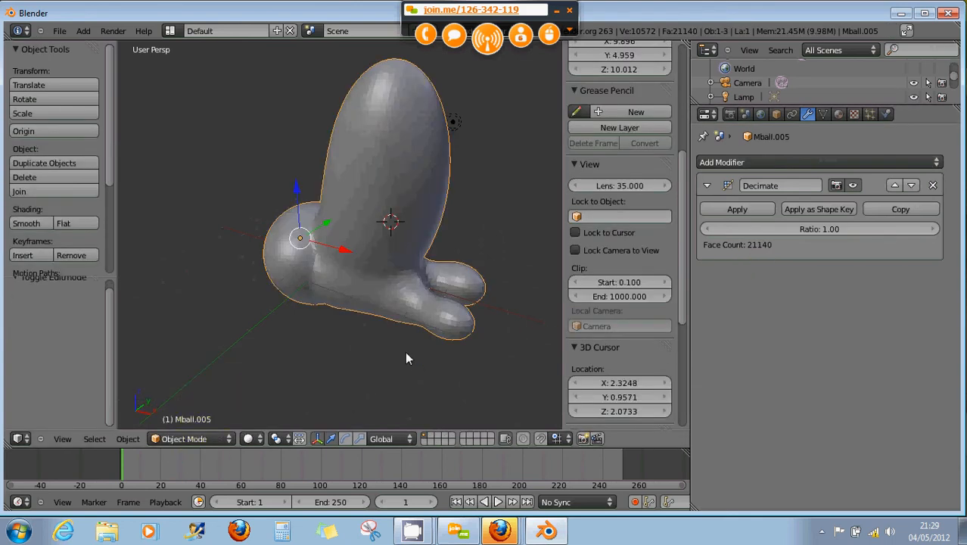
Step: Lower the Decimate modifier's ratio to 0.00 while viewing the mesh up close around the legs
mouse_move(404, 351)
middle_down()
mouse_move(406, 311)
mouse_move(454, 309)
middle_up()
scroll(407, 313, up, 3)
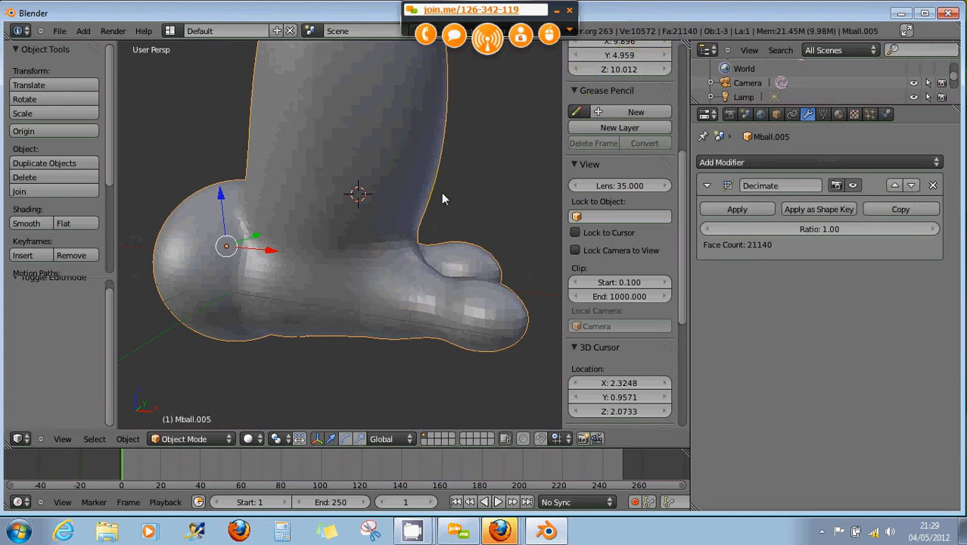
scroll(441, 192, up, 3)
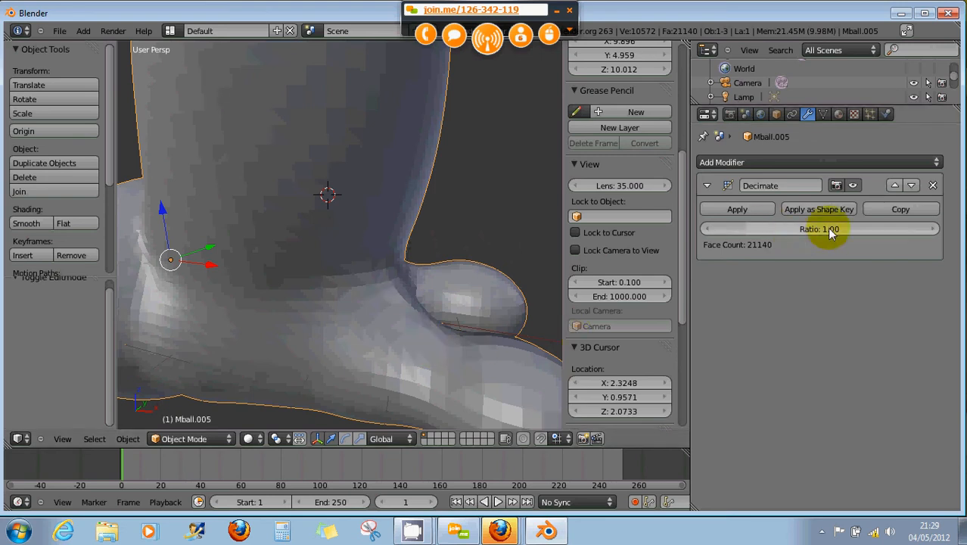
click(707, 230)
click(706, 230)
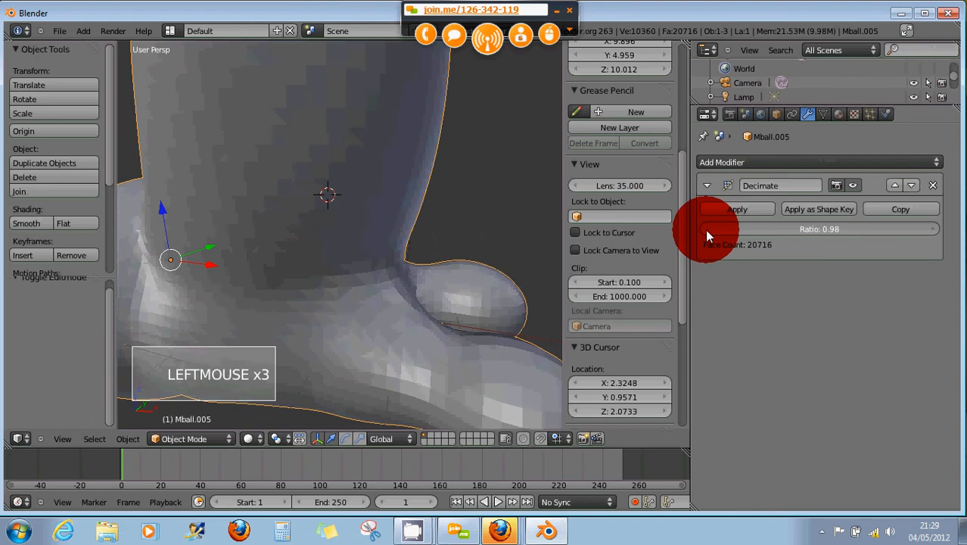
drag(705, 230, 674, 230)
mouse_move(736, 231)
mouse_down()
mouse_move(697, 230)
mouse_move(780, 229)
mouse_move(730, 232)
mouse_up()
click(744, 230)
click(748, 230)
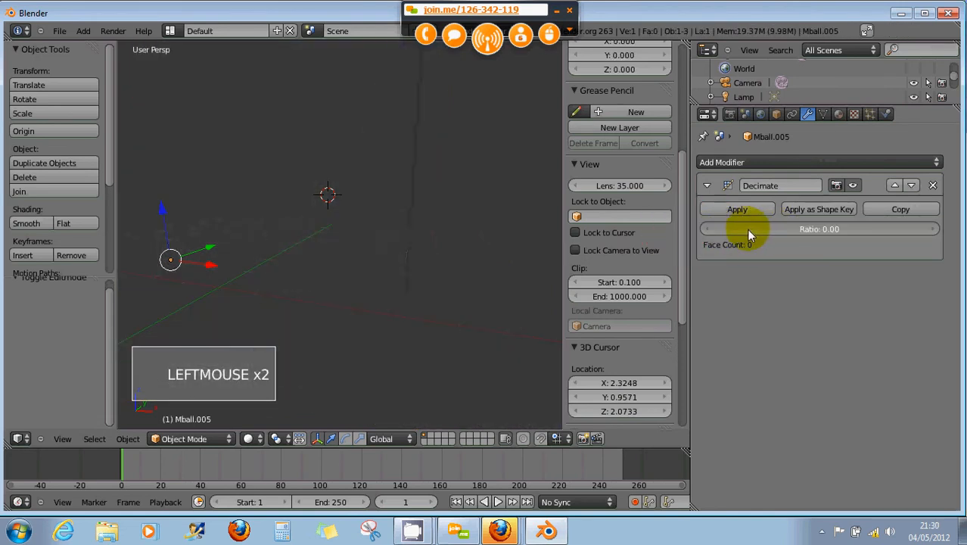
Step: Raise the Decimate modifier's ratio to 0.07 and check the figure's reduced shape from the side and front
click(935, 231)
click(938, 231)
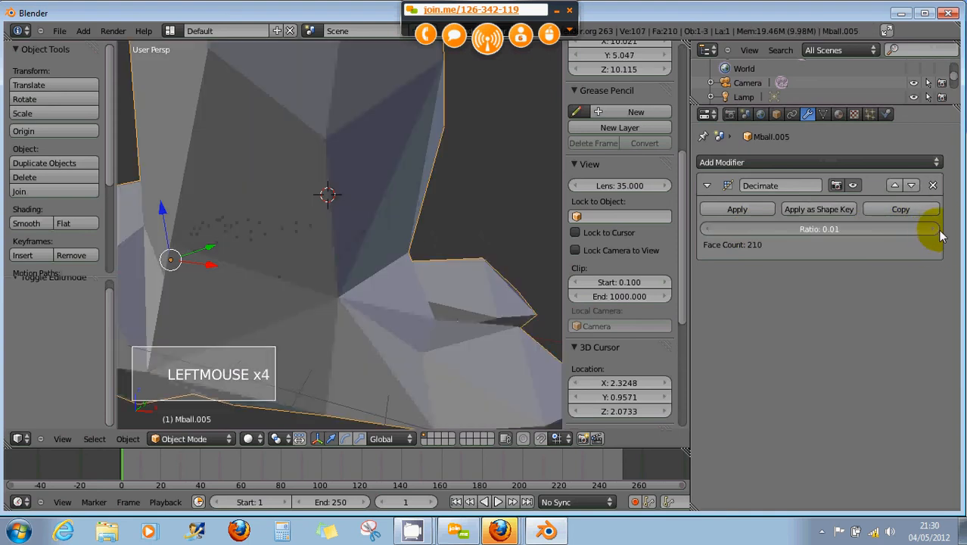
click(938, 231)
click(938, 231)
click(936, 231)
click(934, 231)
click(933, 231)
scroll(309, 229, down, 2)
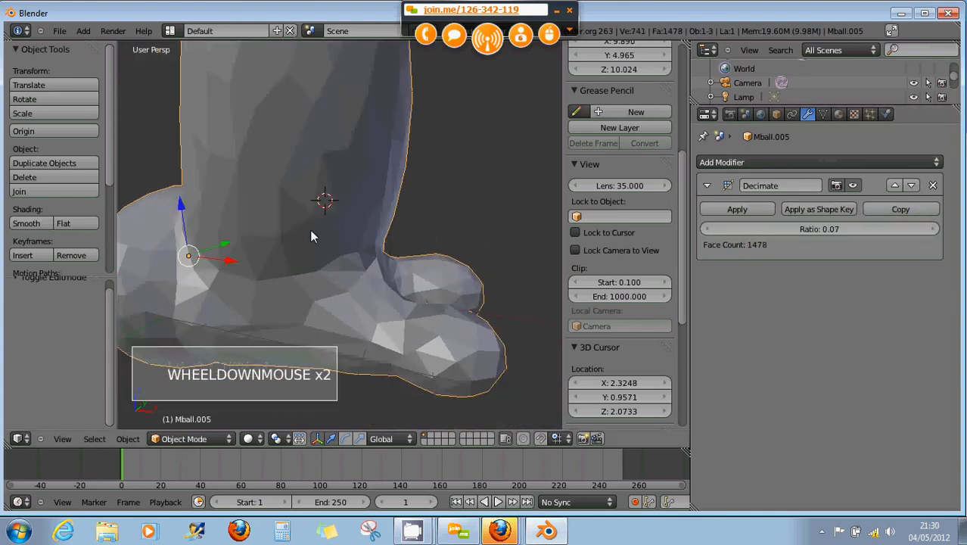
scroll(310, 236, down, 3)
middle_drag(314, 233, 281, 234)
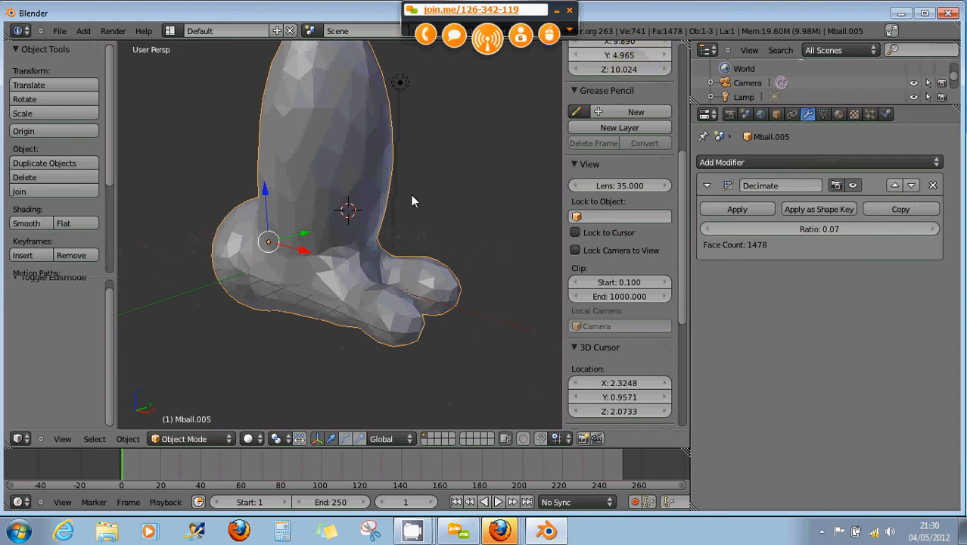
scroll(404, 197, down, 1)
middle_drag(400, 196, 321, 211)
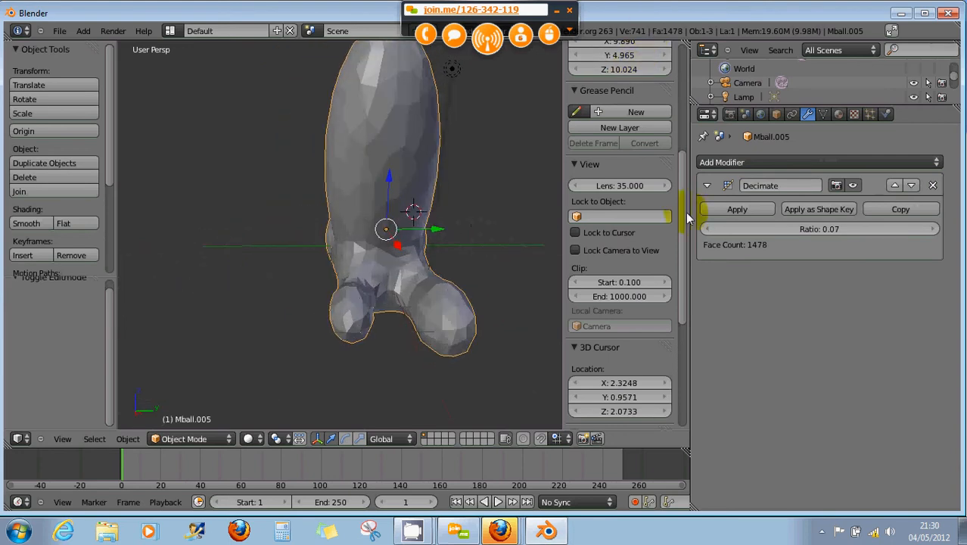
Step: Lower the Decimate modifier's ratio to 0.06 and check the figure from several angles
click(709, 228)
middle_drag(483, 229, 246, 250)
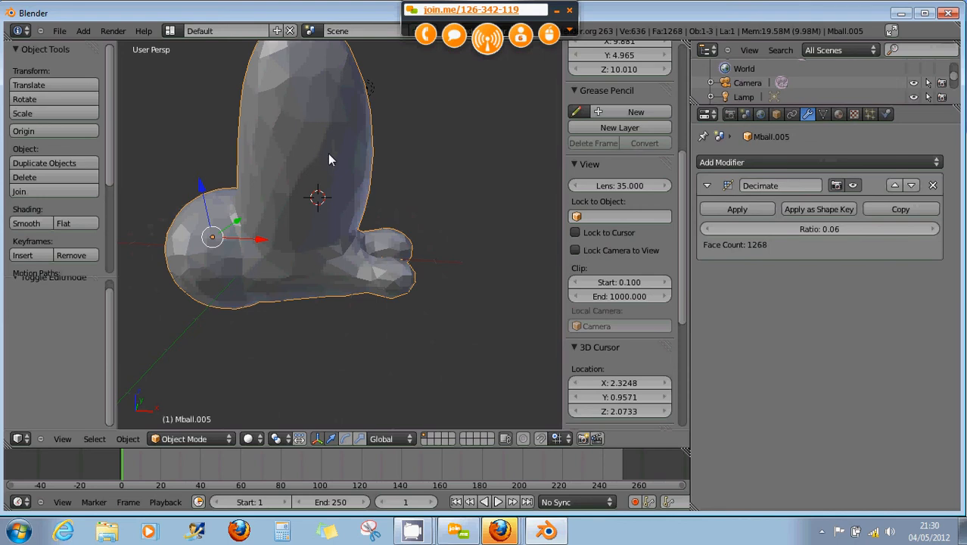
middle_drag(350, 163, 380, 154)
scroll(309, 180, up, 2)
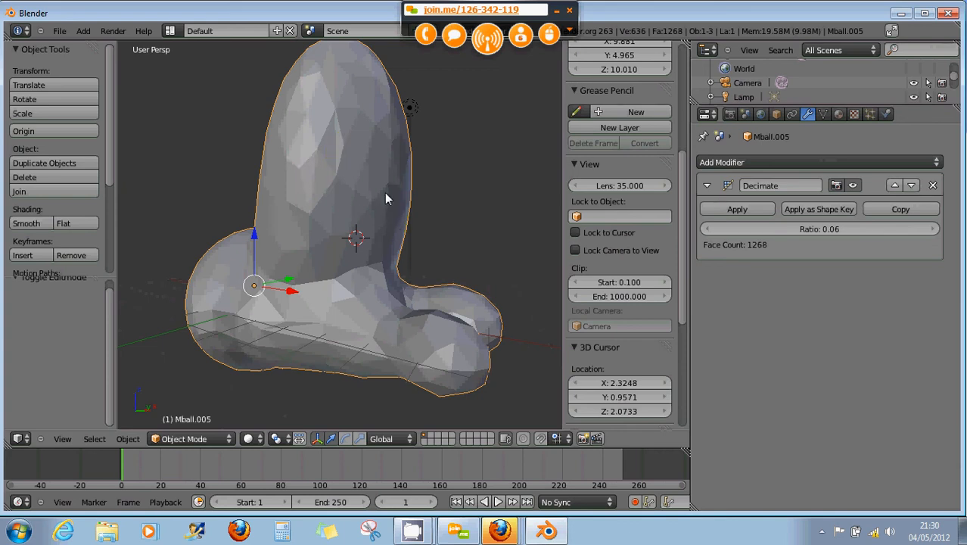
Step: Apply the Decimate modifier and enter Edit Mode on the reduced mesh
click(737, 208)
click(185, 438)
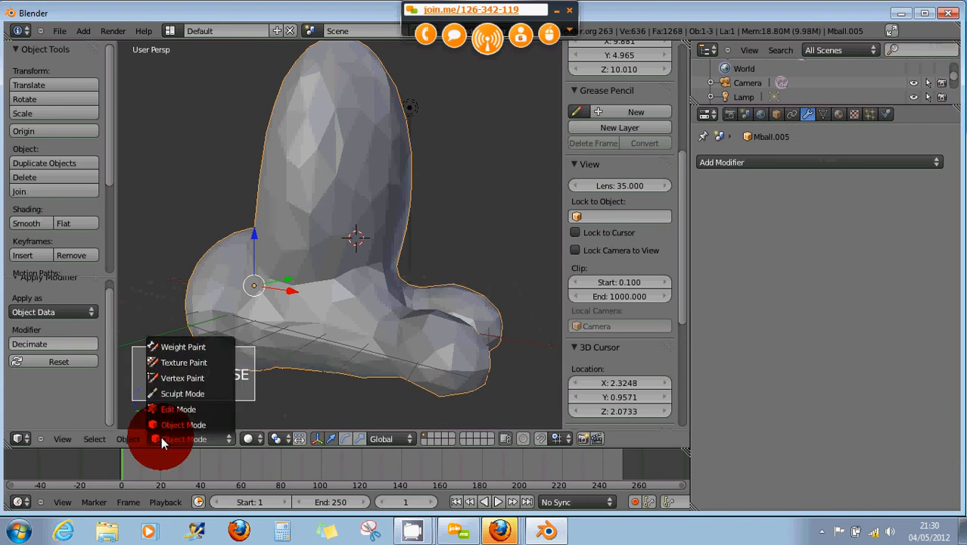
click(167, 408)
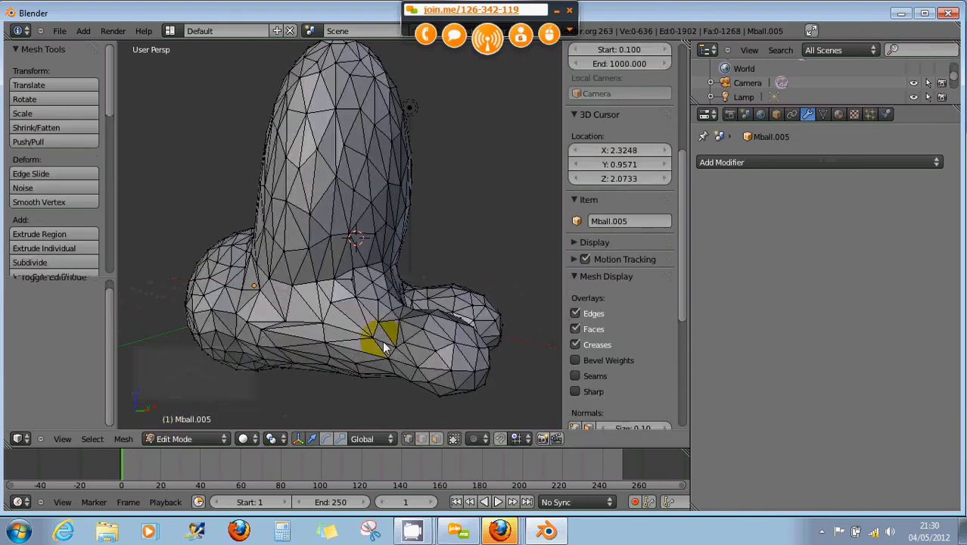
Step: Select the entire mesh and convert its triangles to quads with Tris to Quads
scroll(382, 347, up, 2)
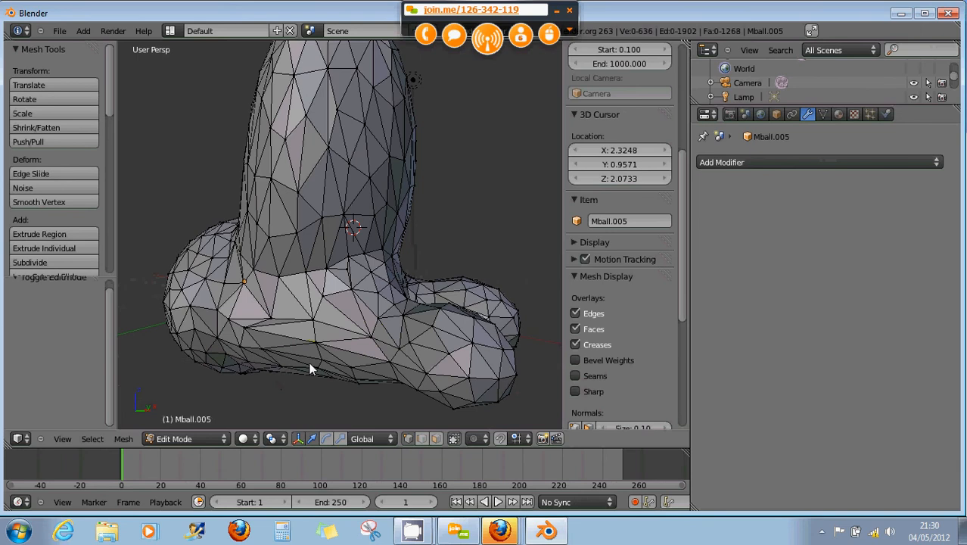
key(a)
click(122, 438)
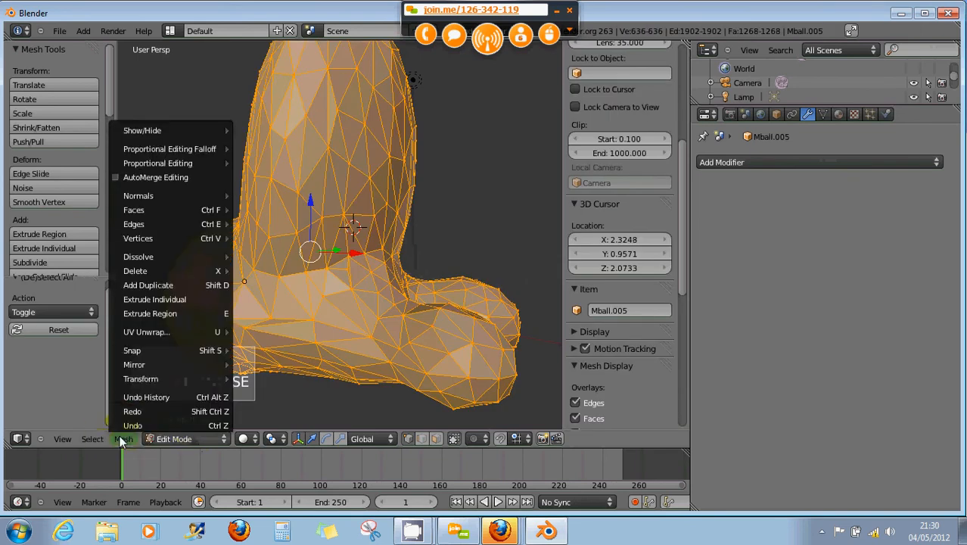
mouse_move(157, 224)
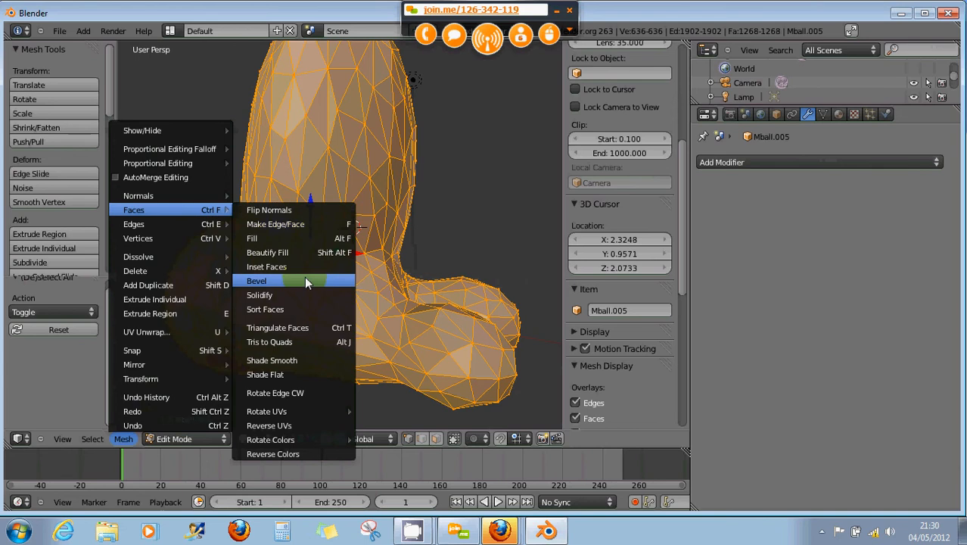
click(344, 342)
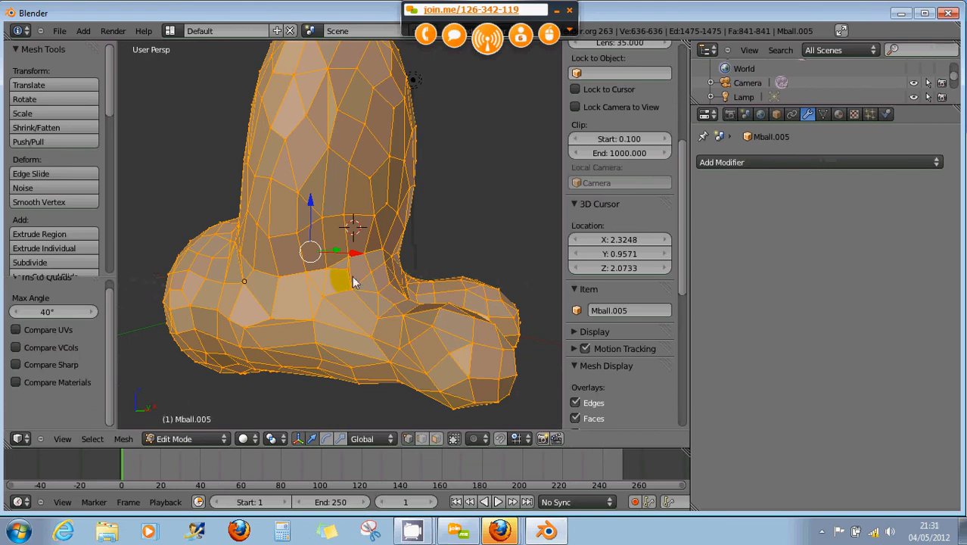
Step: Unwrap the selected mesh with Smart UV Project from the top view, using an angle limit of 66.00 and island margin of 0.00
scroll(453, 318, down, 3)
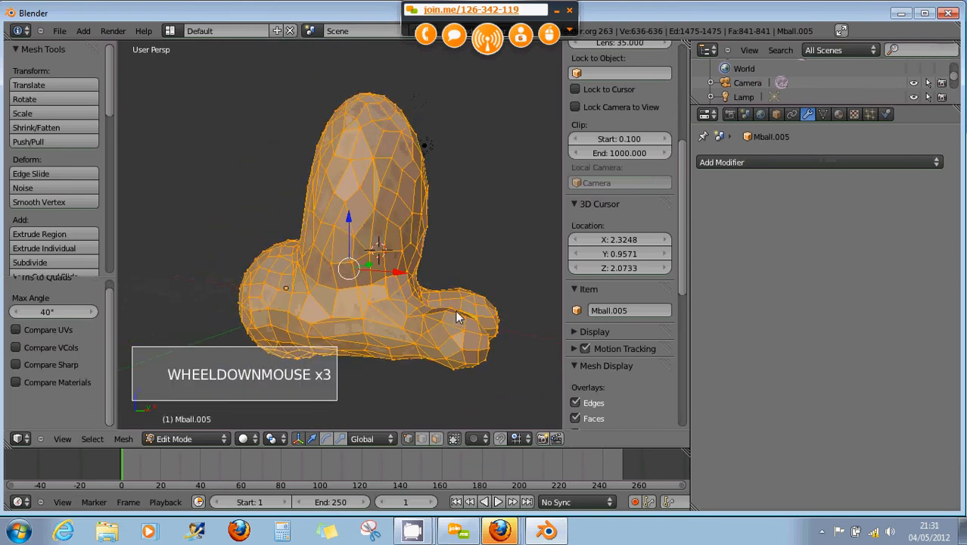
middle_drag(456, 315, 478, 311)
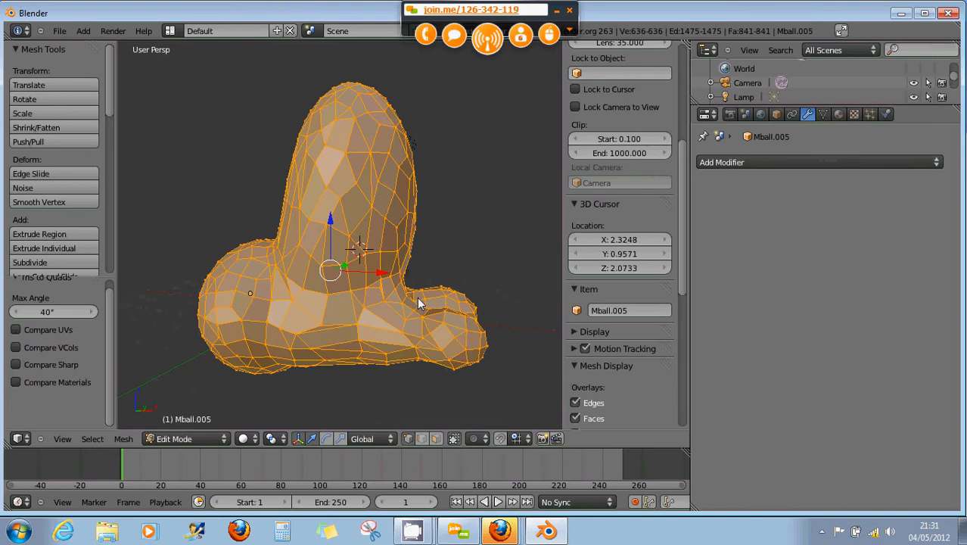
middle_drag(418, 301, 422, 324)
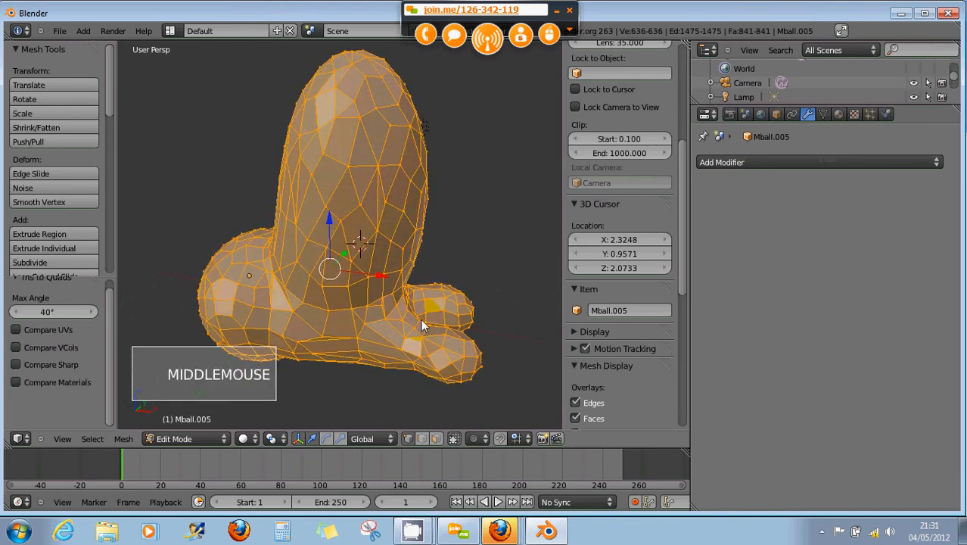
scroll(424, 325, down, 2)
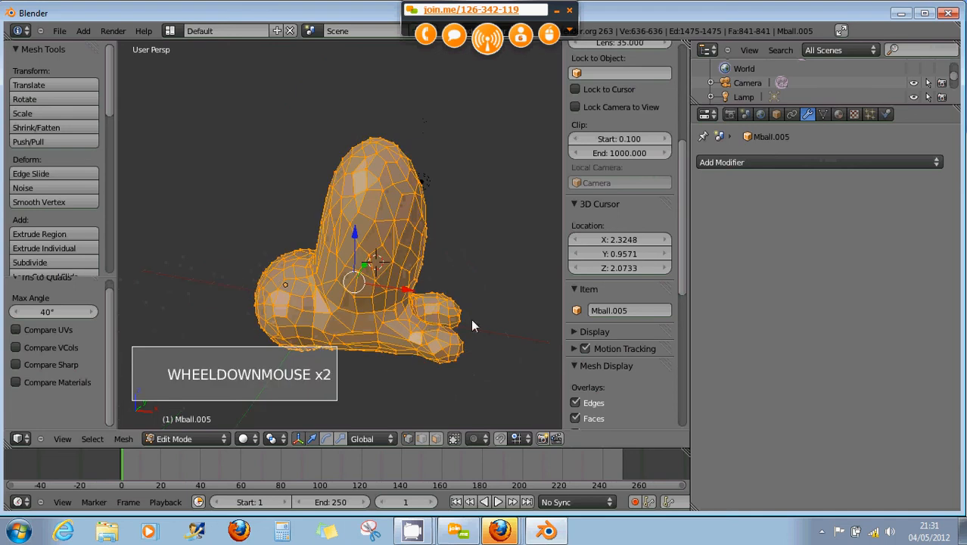
middle_drag(471, 319, 406, 301)
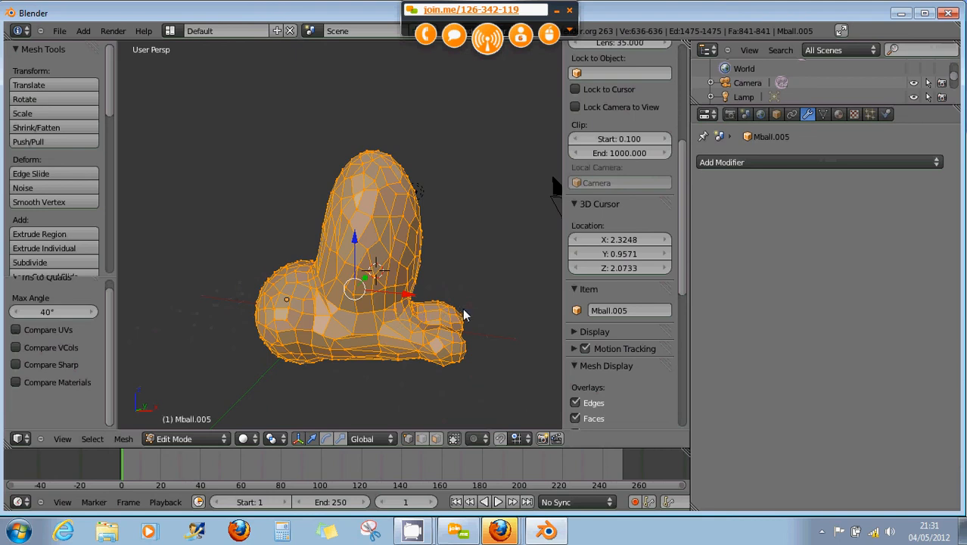
key(KP_1)
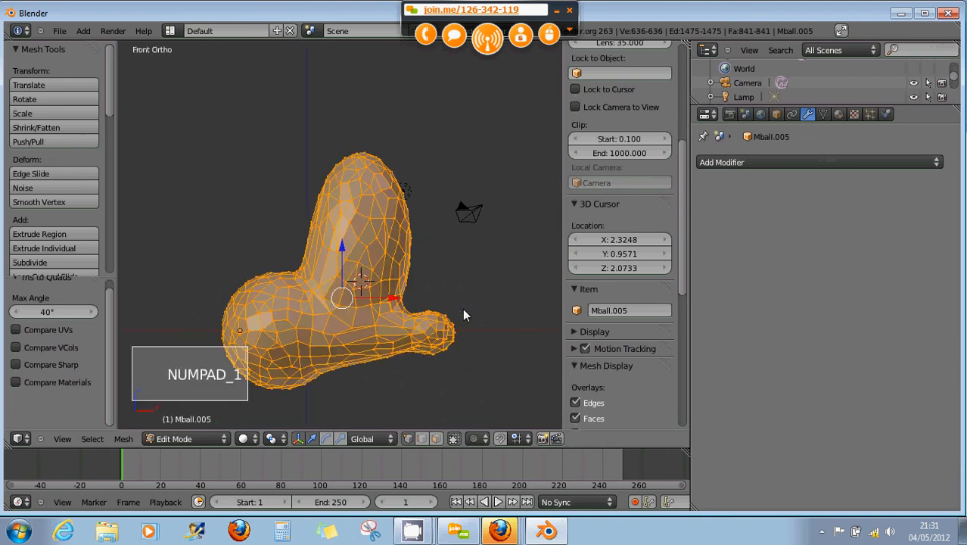
key(KP_7)
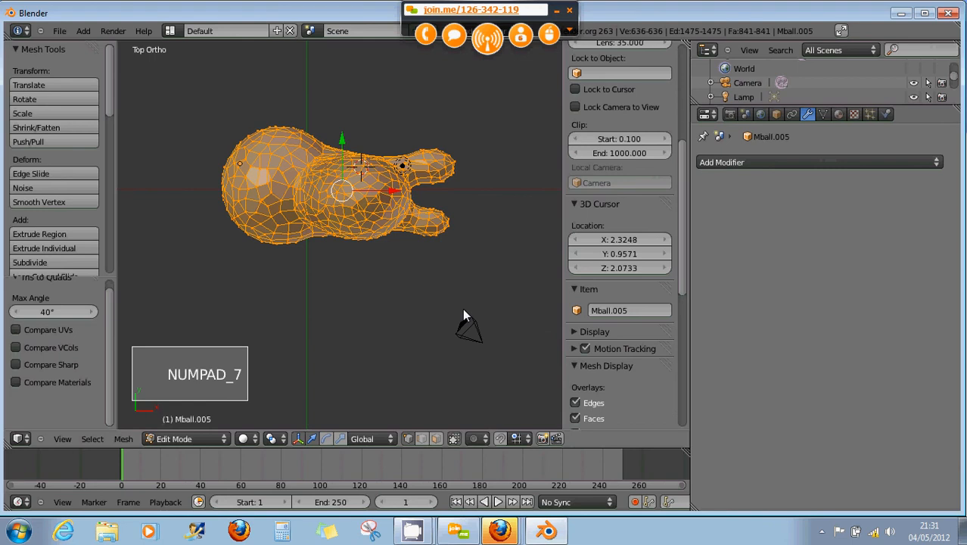
key(u)
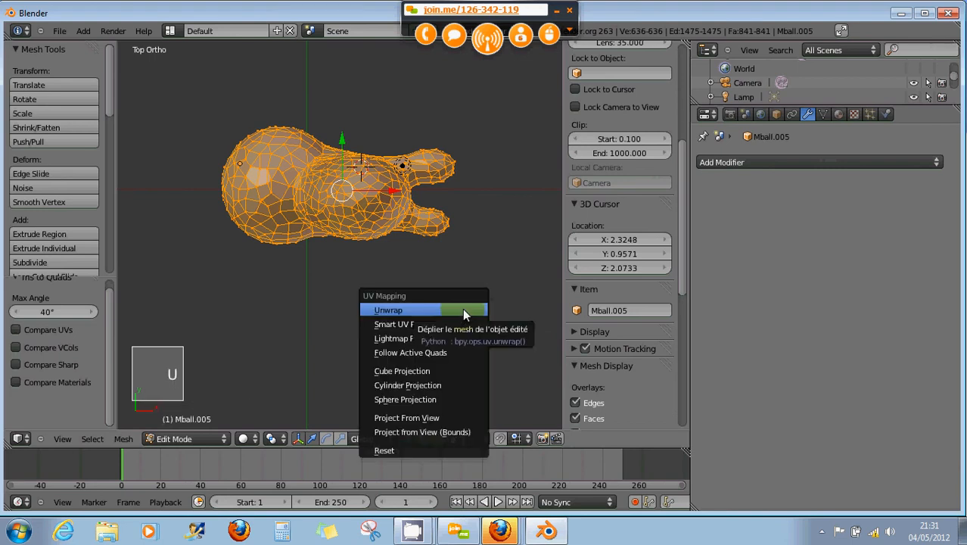
click(447, 323)
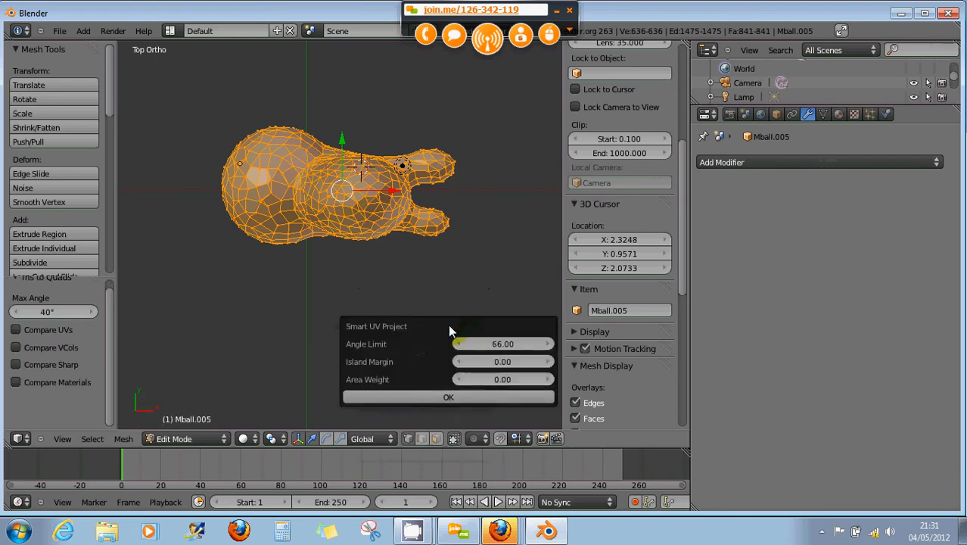
click(439, 393)
click(449, 398)
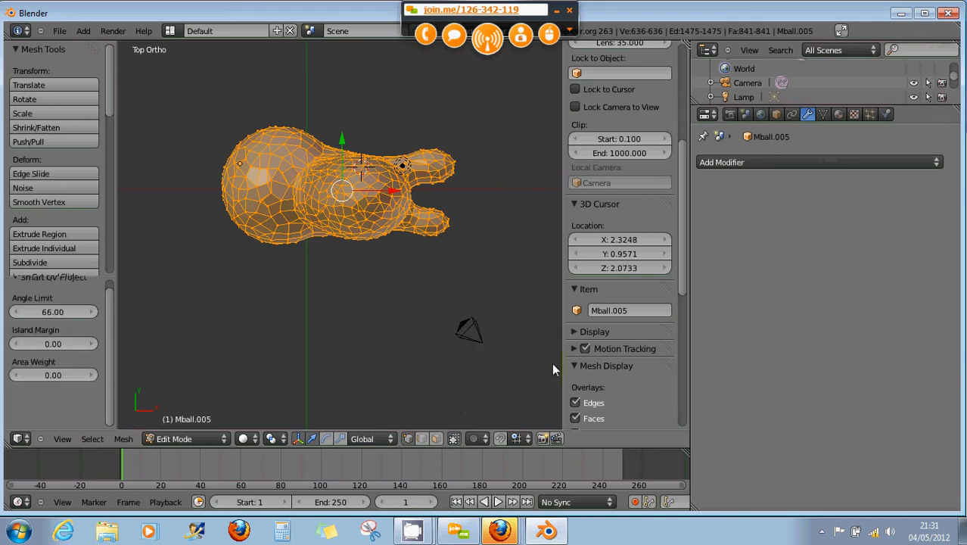
Step: Split the 3D view into two side-by-side areas and make the new one a UV/Image Editor
click(684, 43)
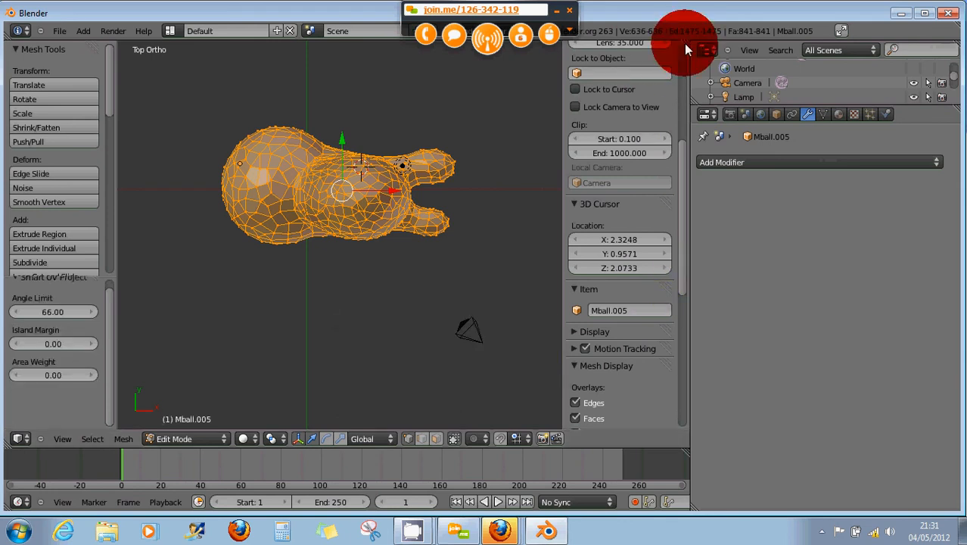
drag(684, 43, 451, 85)
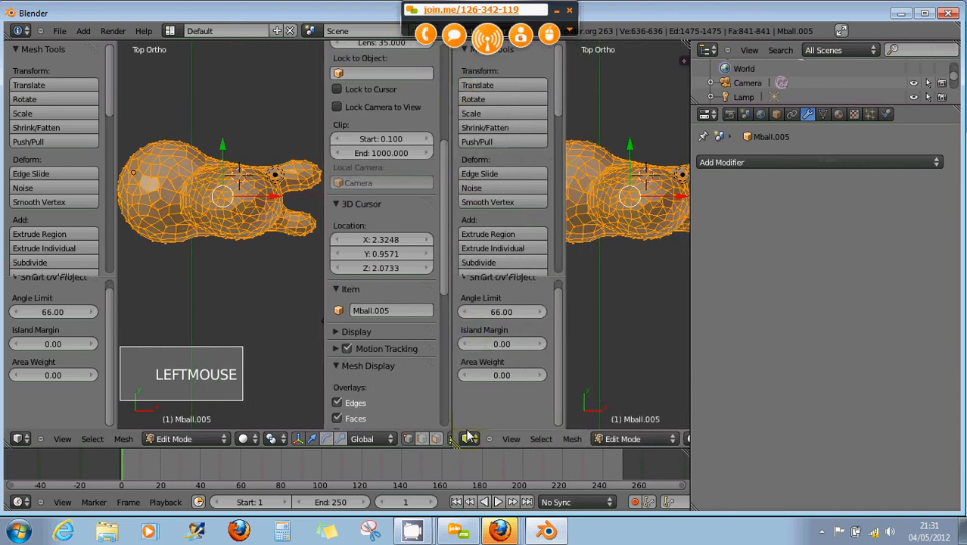
click(468, 439)
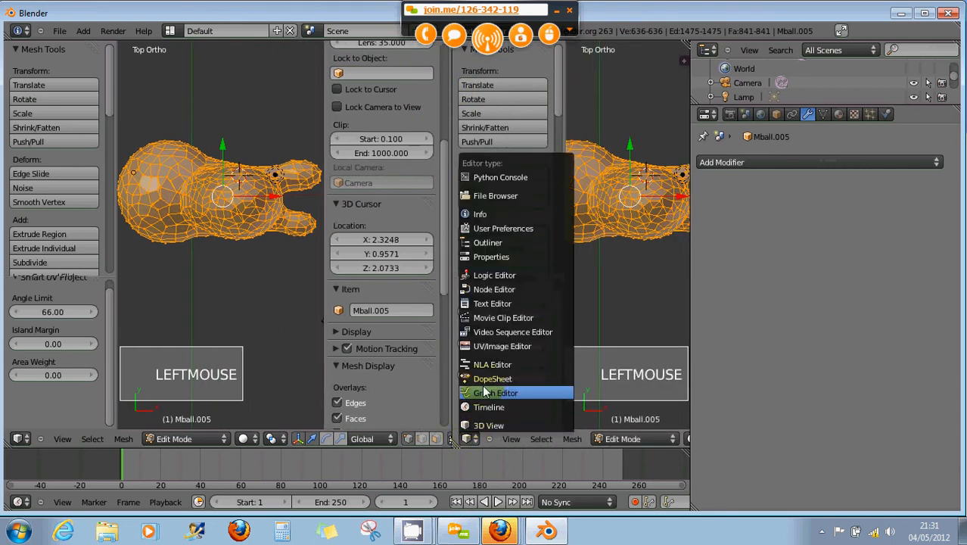
click(483, 347)
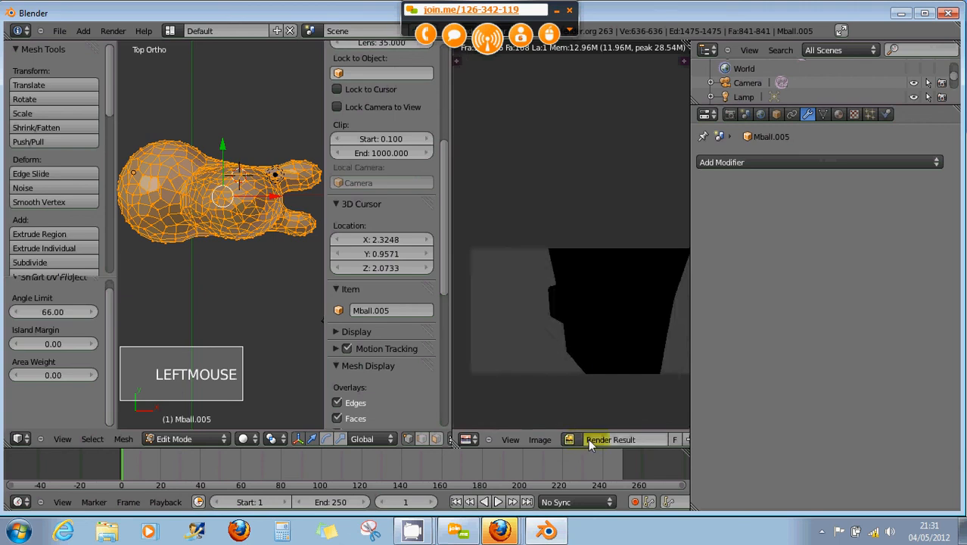
Step: Create a new blank image in the UV/Image Editor to replace the render result behind the unwrapped UVs
click(570, 439)
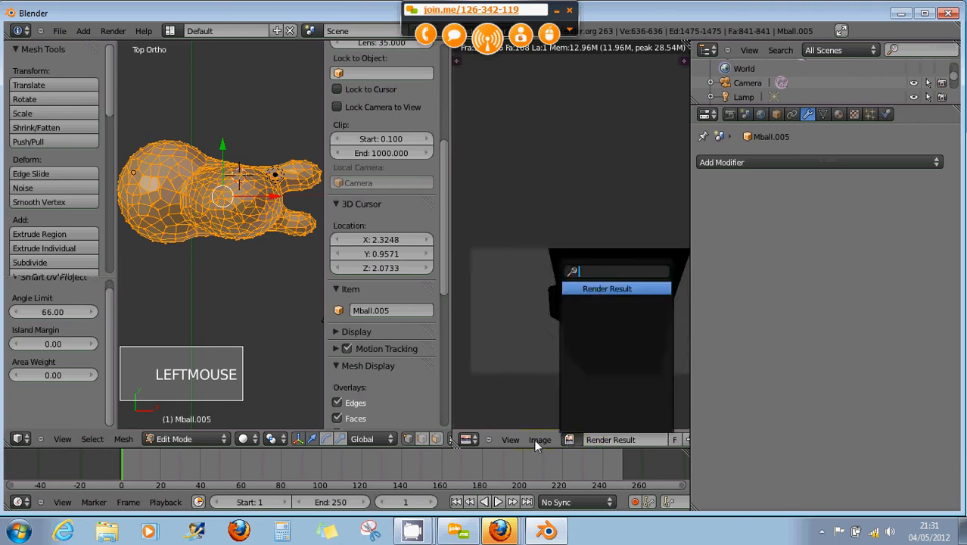
click(575, 440)
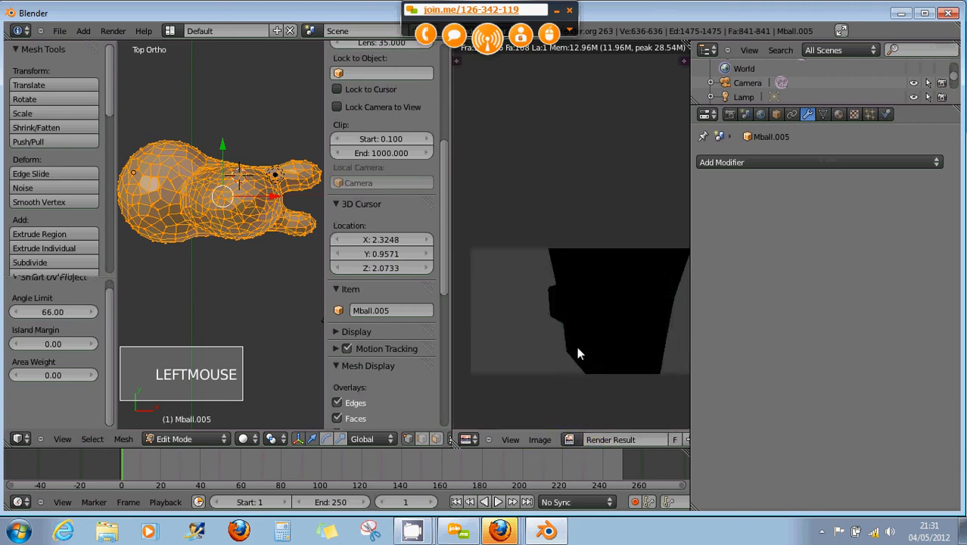
scroll(578, 348, down, 6)
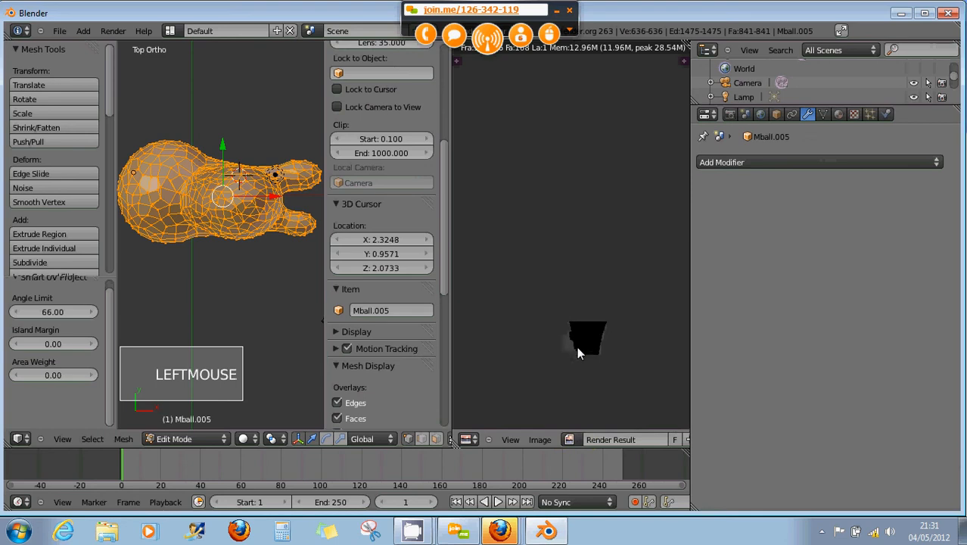
scroll(577, 347, up, 5)
scroll(576, 353, up, 2)
click(539, 440)
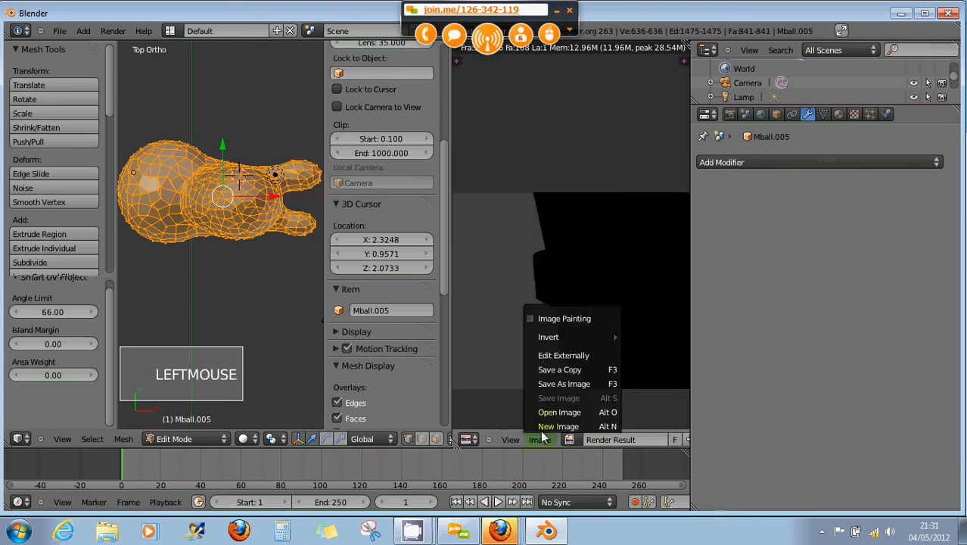
click(541, 432)
click(534, 493)
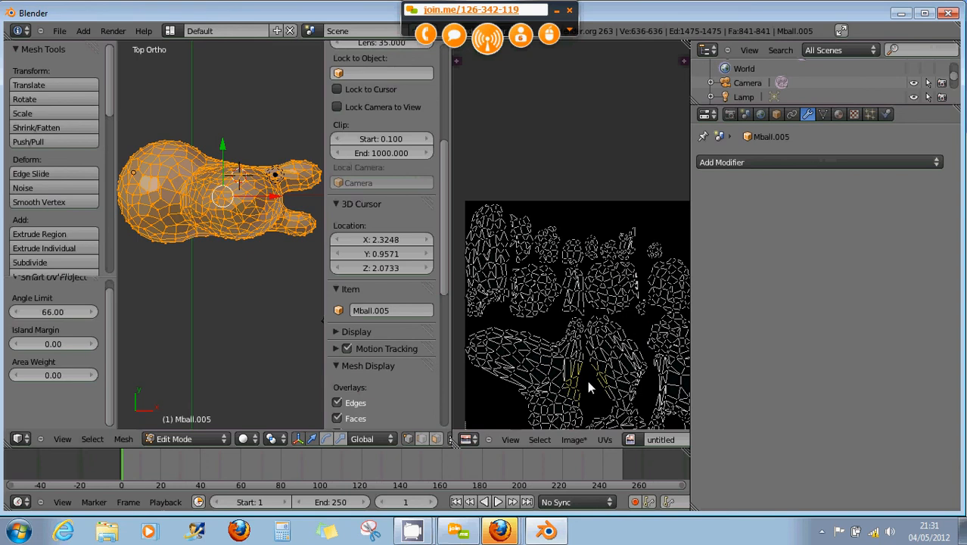
Step: Examine the UV islands of the unwrapped figure, both as a whole layout and up close
scroll(579, 310, down, 2)
scroll(598, 334, down, 1)
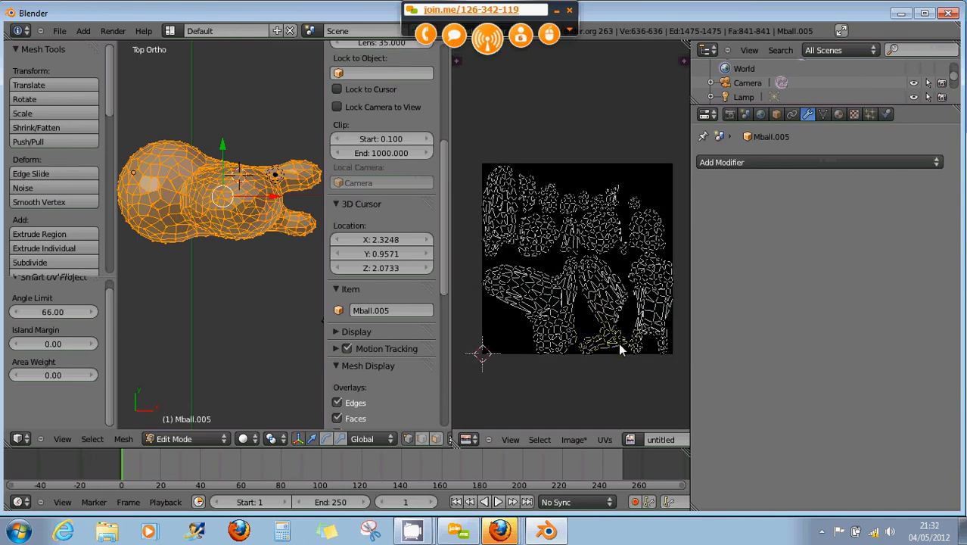
scroll(619, 342, up, 1)
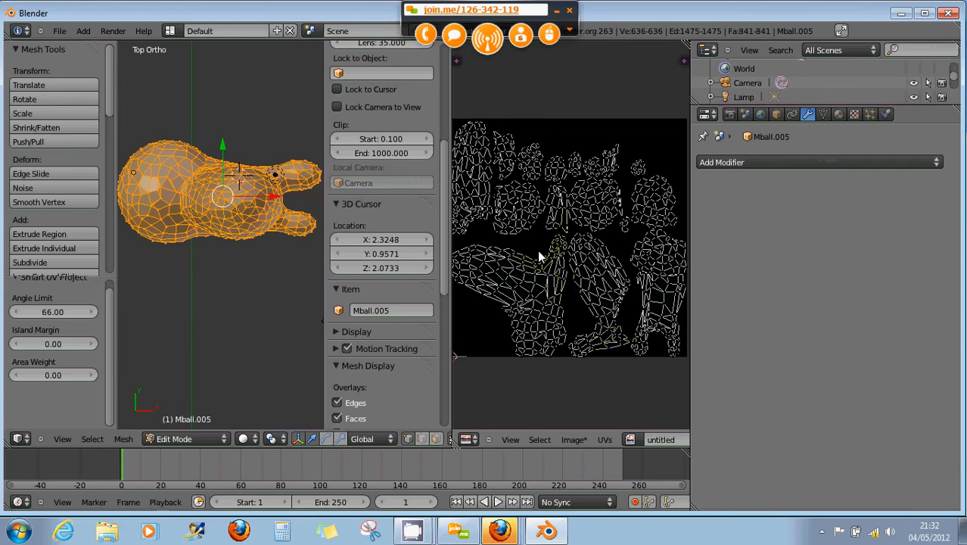
scroll(543, 266, up, 2)
scroll(544, 270, up, 1)
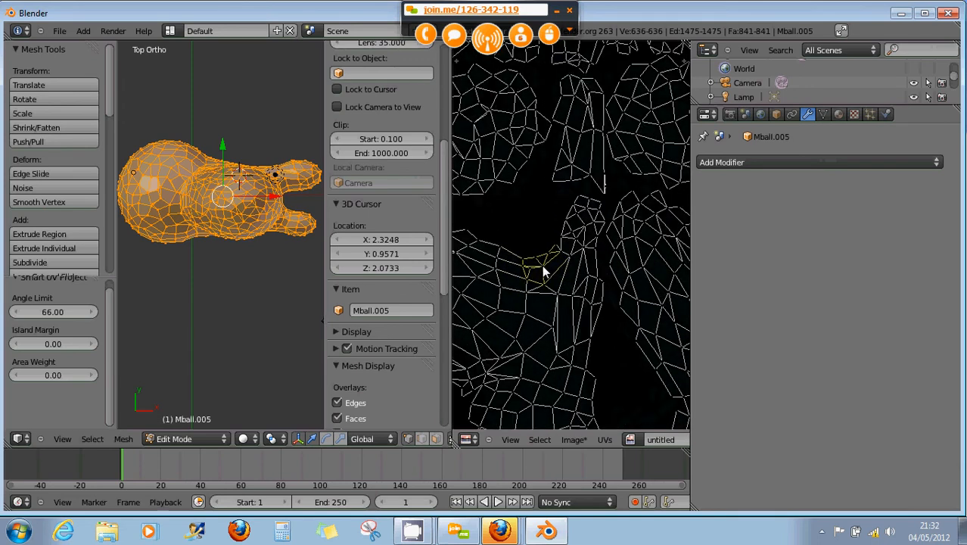
scroll(544, 272, down, 1)
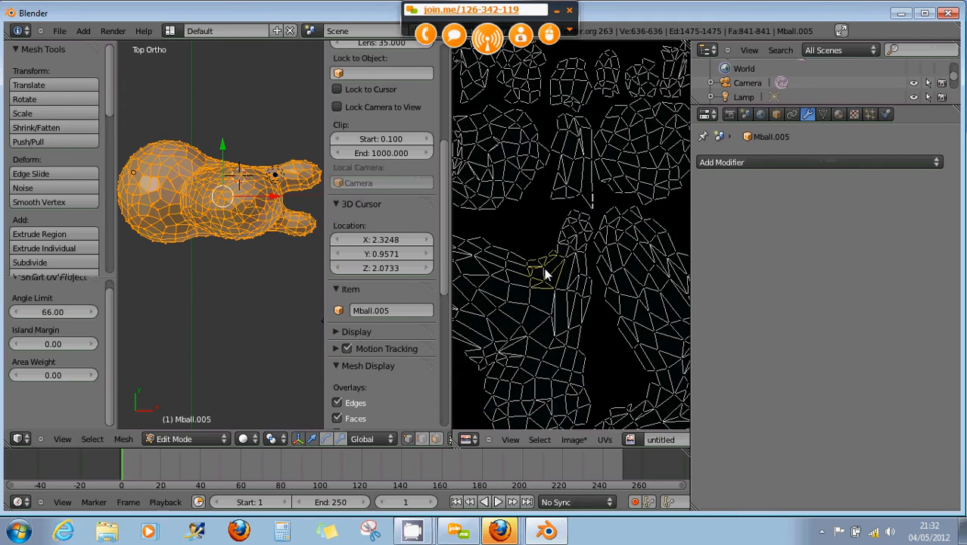
Step: Examine the large lower UV islands up close and compare them with the complete layout
mouse_move(597, 272)
middle_down()
mouse_move(480, 251)
mouse_move(581, 276)
middle_up()
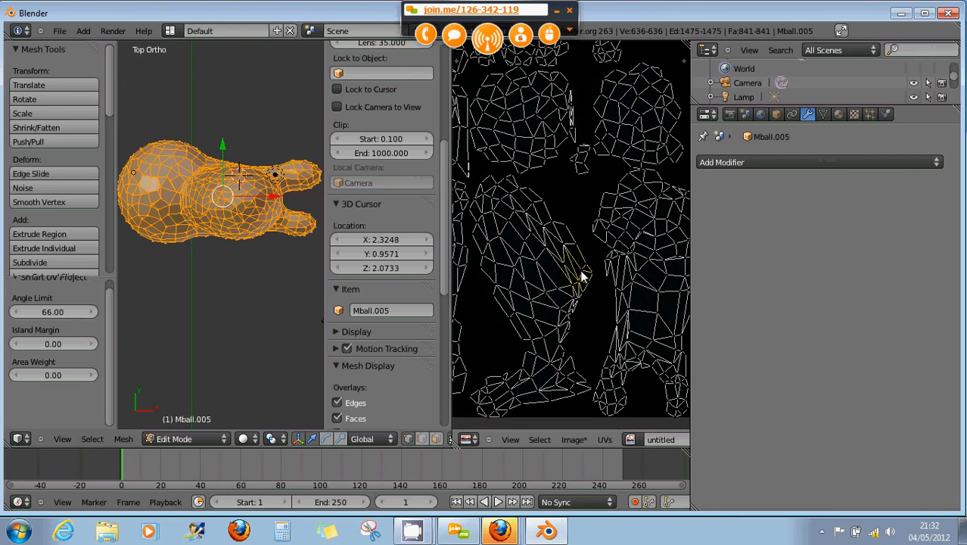
scroll(564, 280, down, 3)
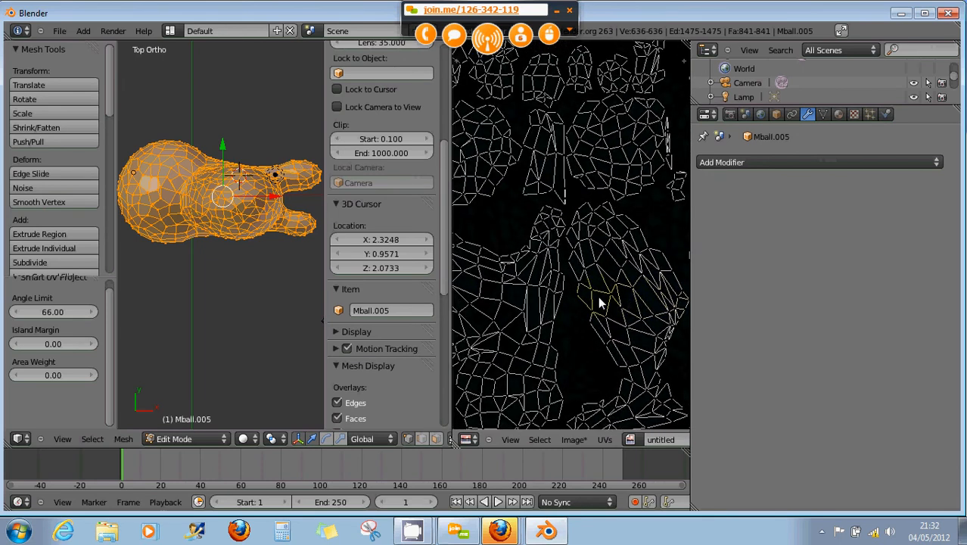
scroll(564, 298, down, 2)
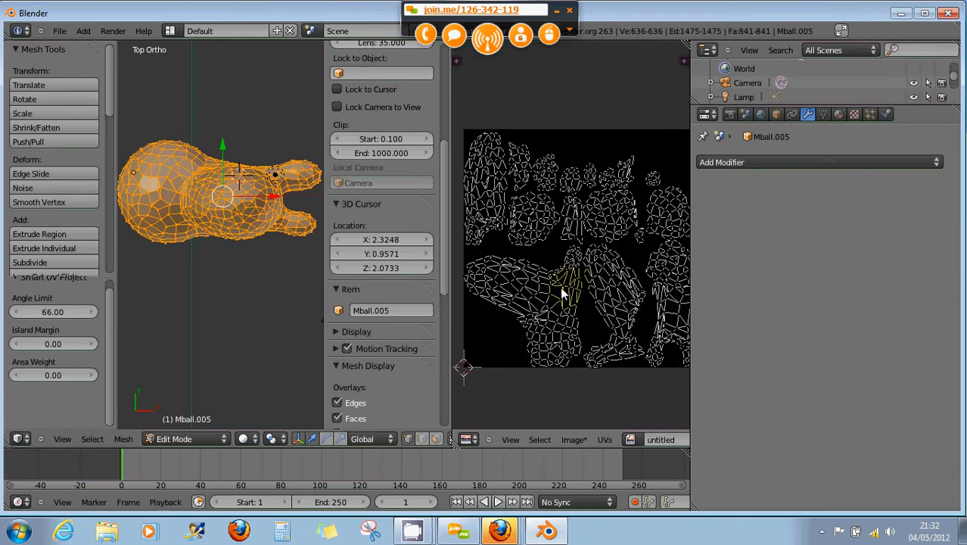
scroll(560, 287, down, 1)
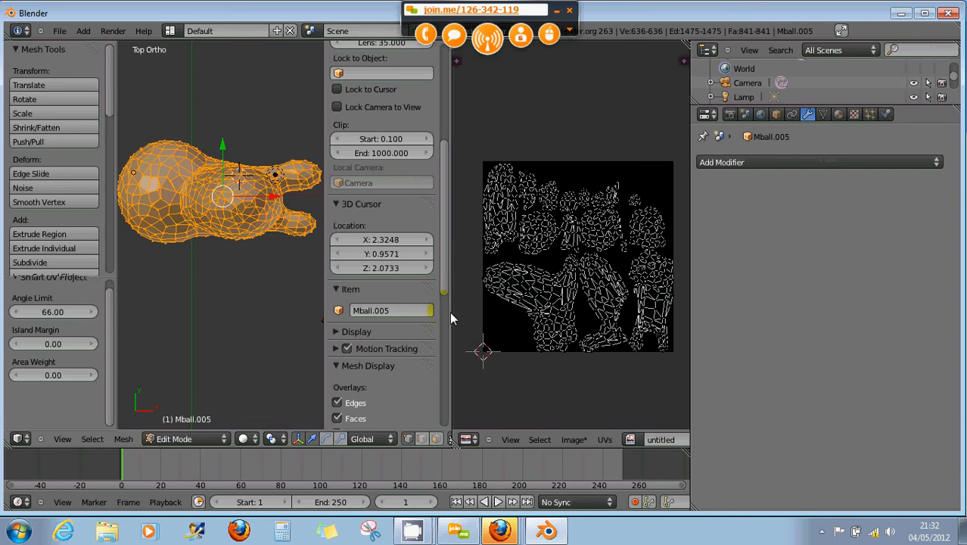
Step: Widen the 3D view beside the UV layout and return the figure to Object Mode
drag(451, 319, 557, 314)
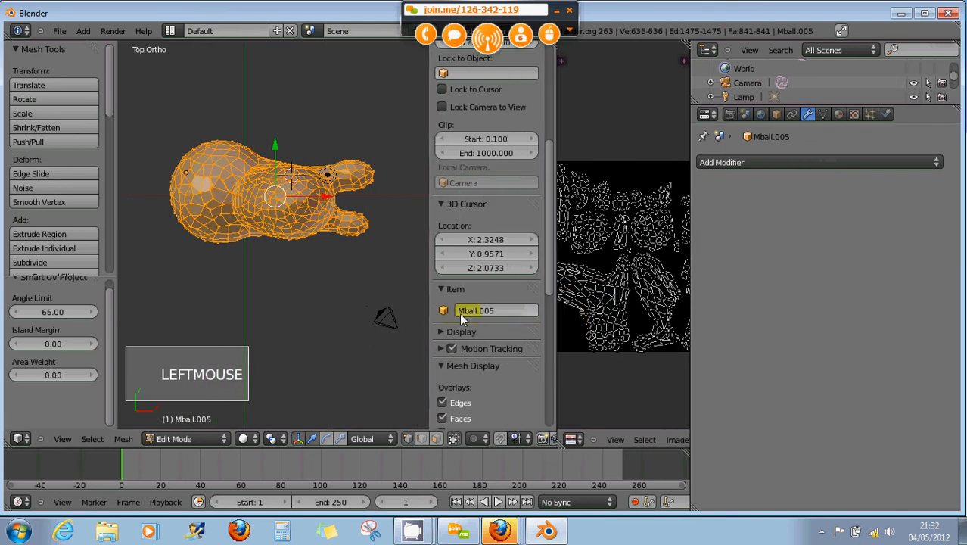
middle_drag(292, 318, 297, 221)
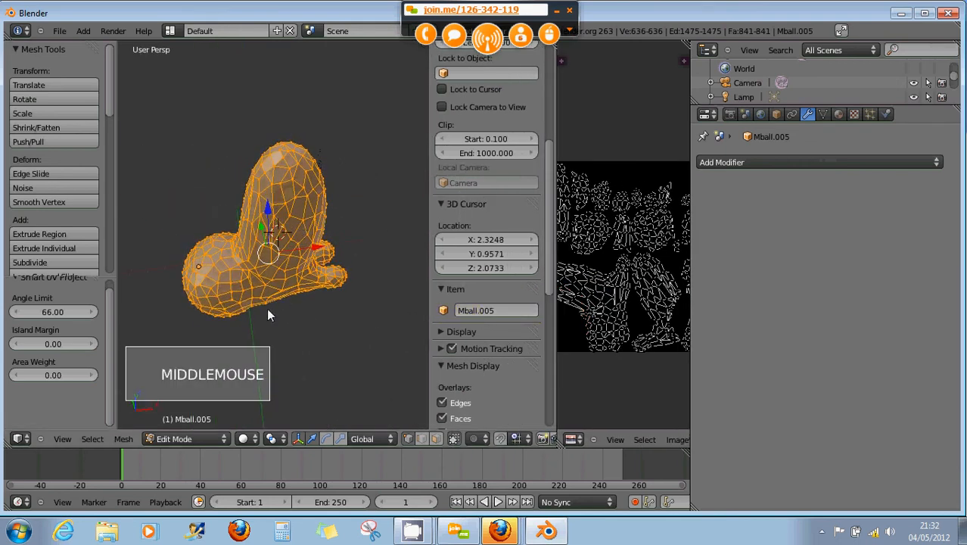
middle_drag(267, 311, 280, 303)
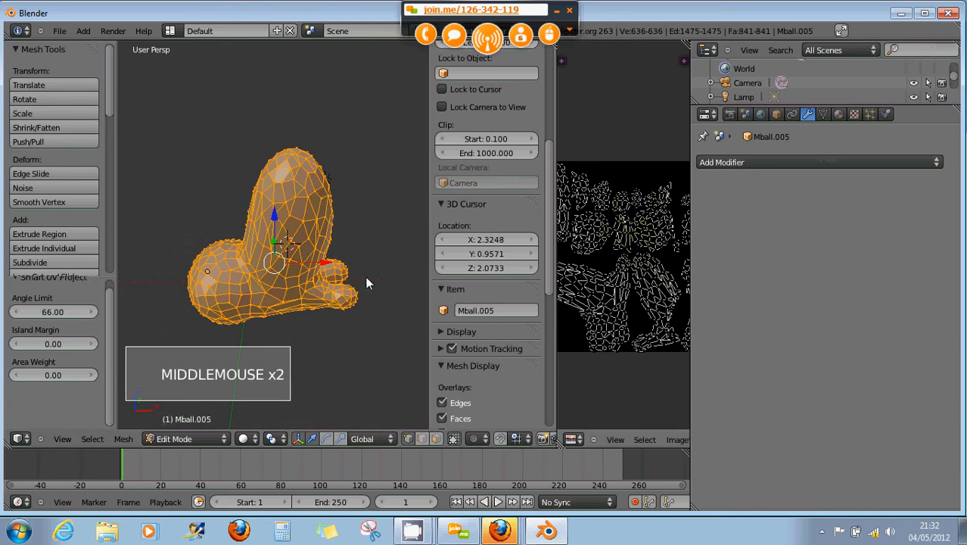
middle_drag(362, 279, 288, 266)
scroll(285, 270, up, 1)
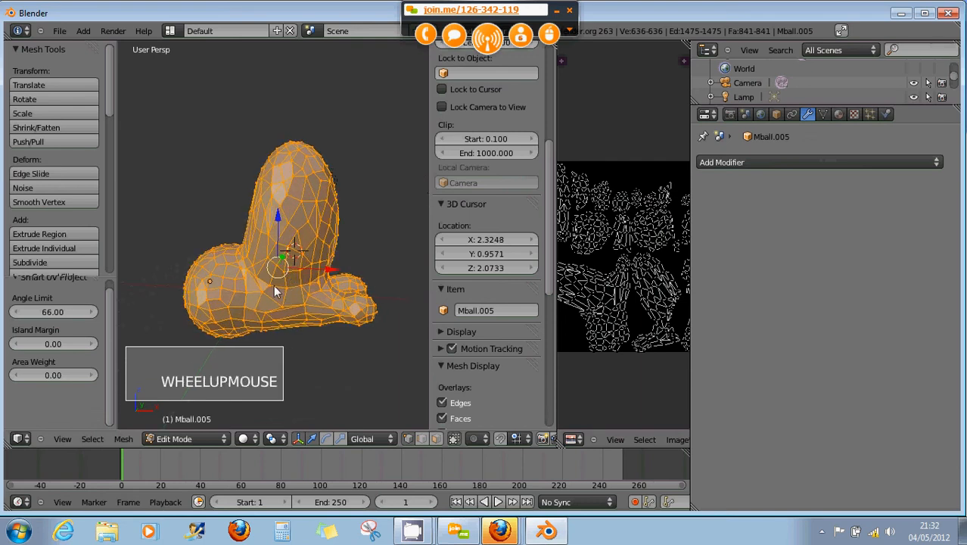
click(152, 439)
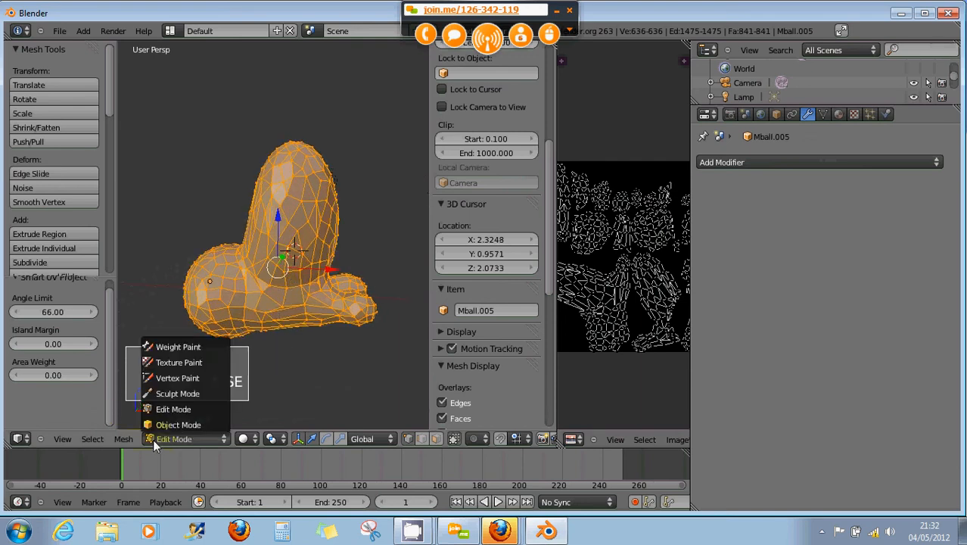
click(154, 425)
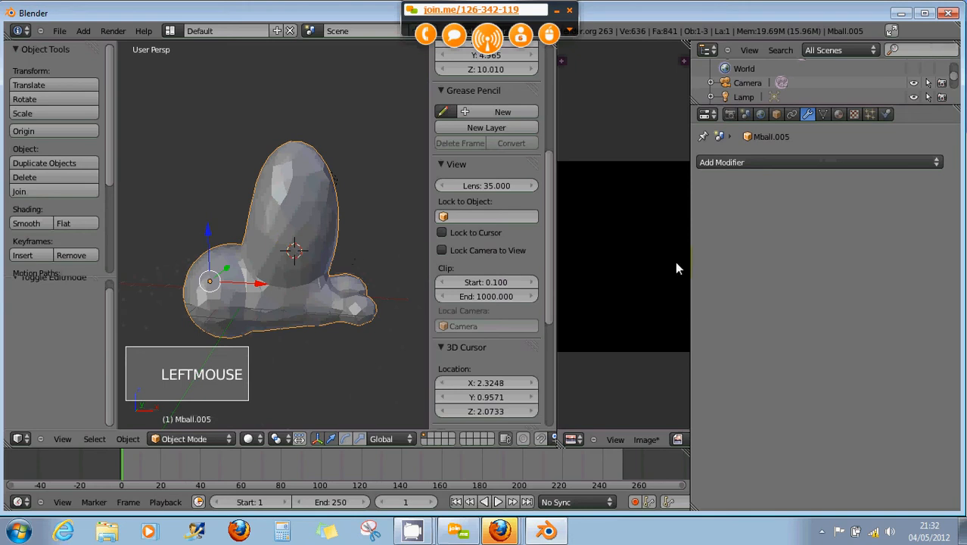
Step: Add a Remesh modifier to the figure and inspect the remeshed surface around the body and feet
click(769, 162)
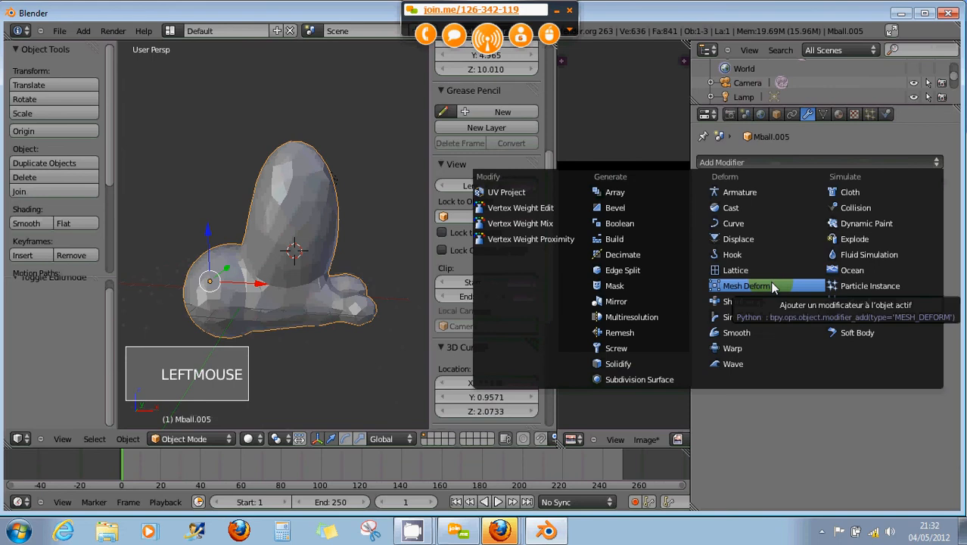
click(628, 332)
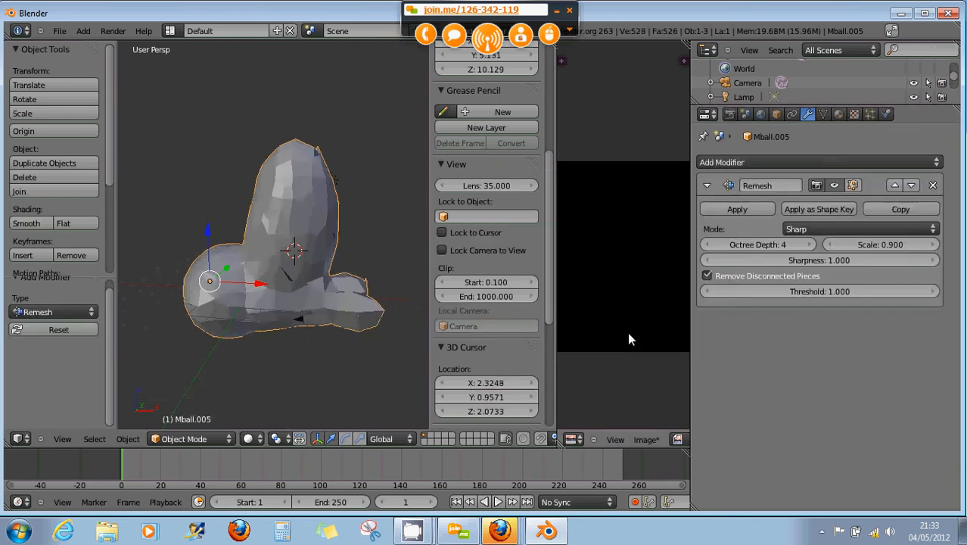
scroll(337, 300, up, 2)
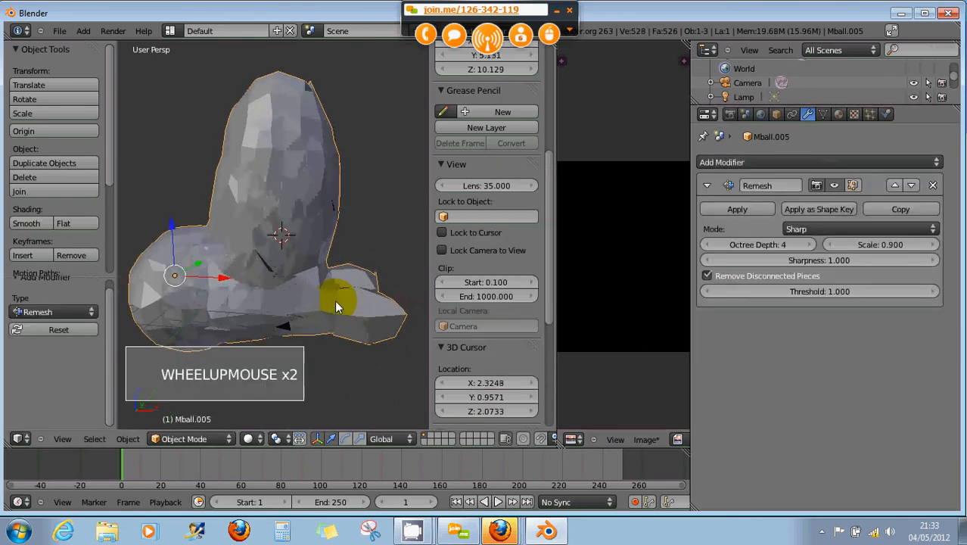
middle_drag(328, 288, 291, 314)
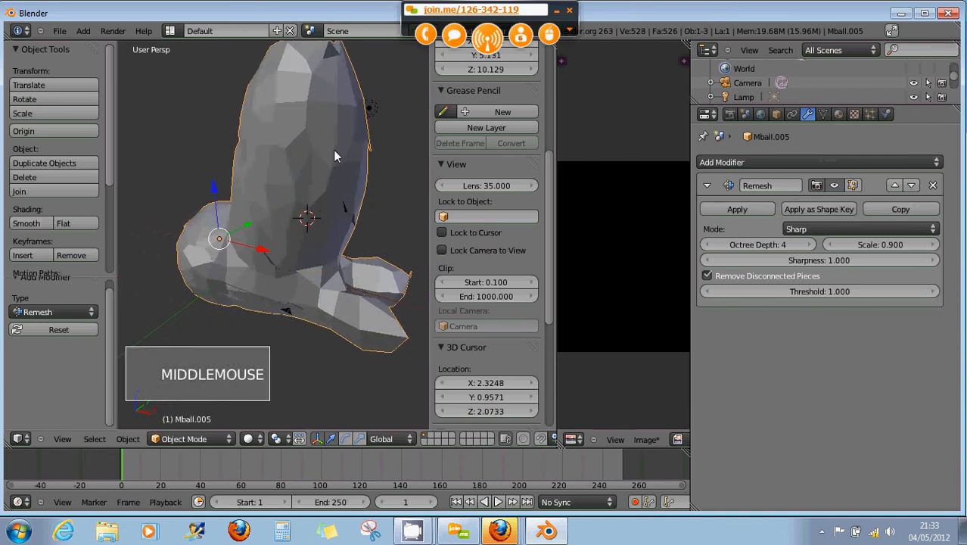
shift+middle_drag(334, 151, 353, 249)
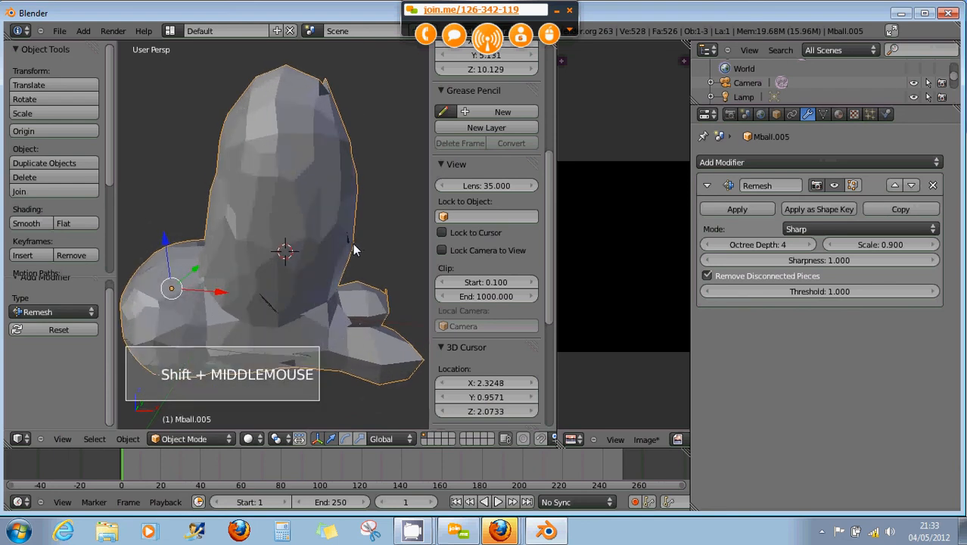
scroll(353, 250, down, 1)
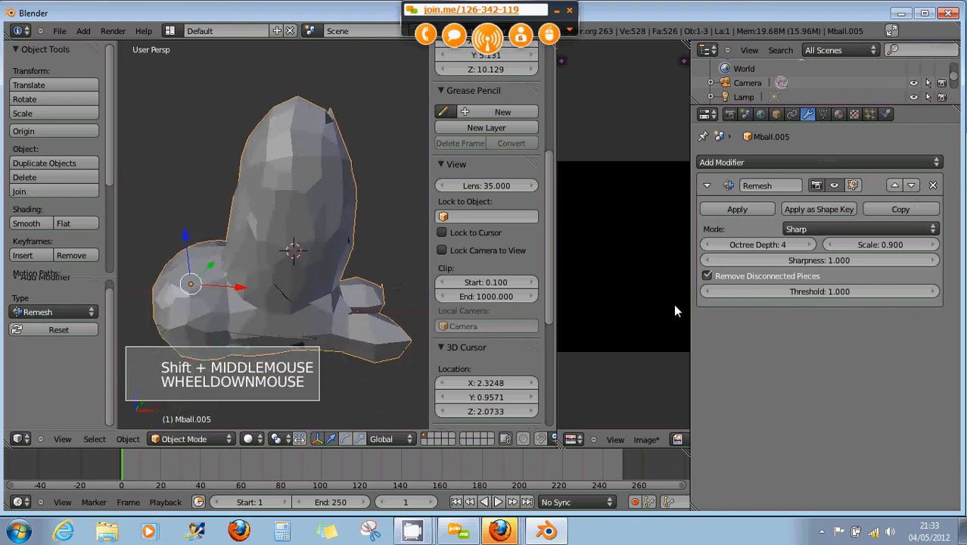
Step: Set the Remesh modifier's mode to Blocks and inspect the blocky figure
click(807, 231)
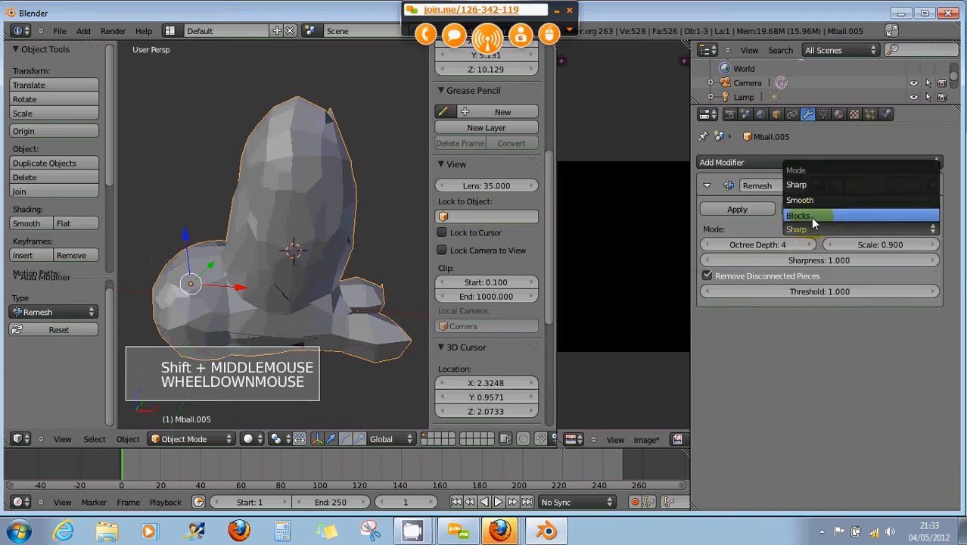
click(811, 217)
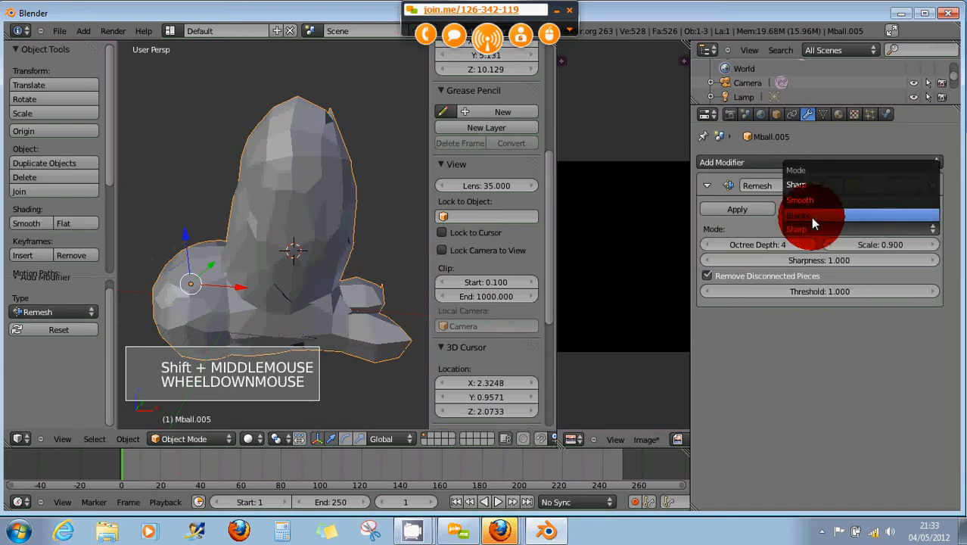
middle_drag(394, 252, 295, 255)
scroll(295, 255, down, 2)
middle_drag(241, 267, 310, 266)
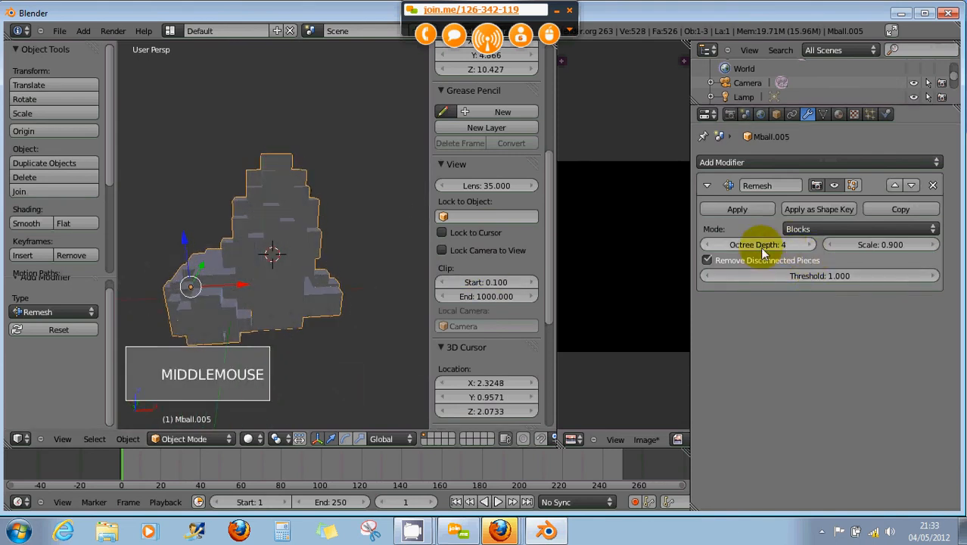
scroll(296, 242, up, 1)
scroll(296, 242, up, 1)
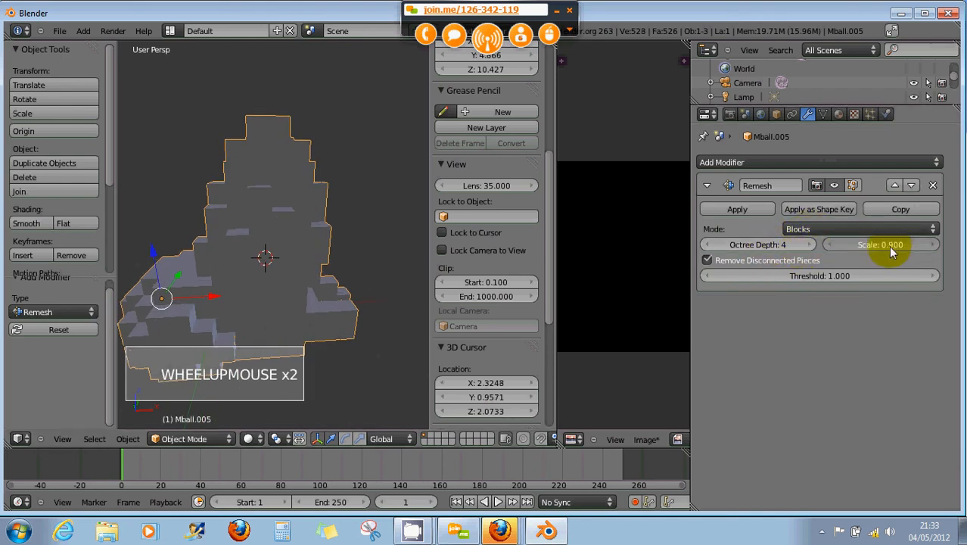
Step: Adjust the Remesh scale through several values, comparing the block layout, and leave it at 0.927
drag(888, 245, 843, 247)
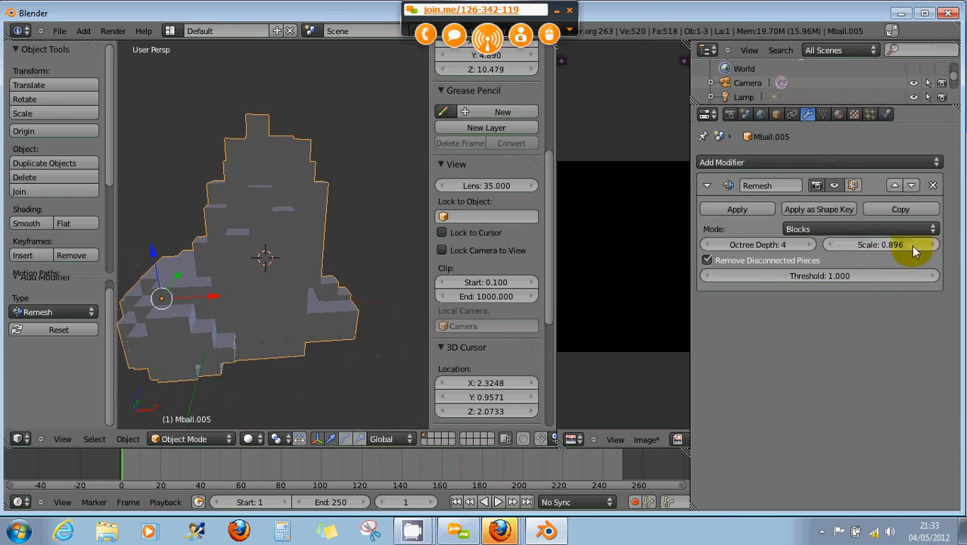
mouse_move(912, 245)
mouse_down()
mouse_move(858, 246)
mouse_move(950, 254)
mouse_move(15, 241)
mouse_move(276, 253)
mouse_move(71, 252)
mouse_move(919, 248)
mouse_up()
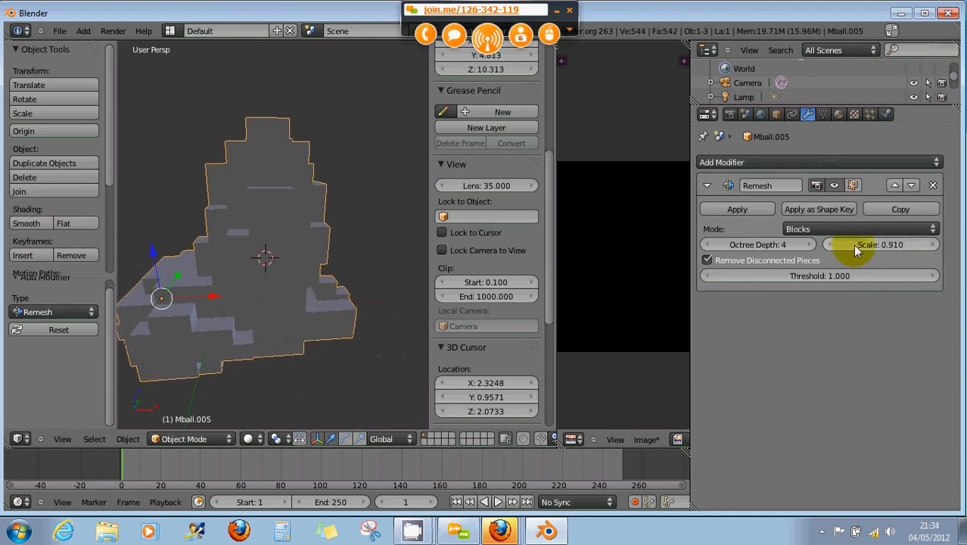
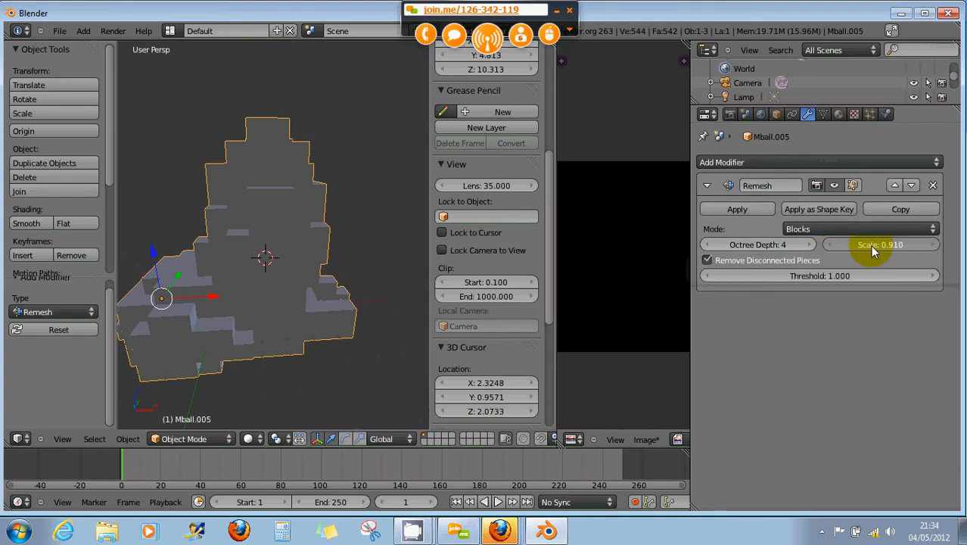
drag(864, 248, 924, 248)
drag(32, 249, 0, 246)
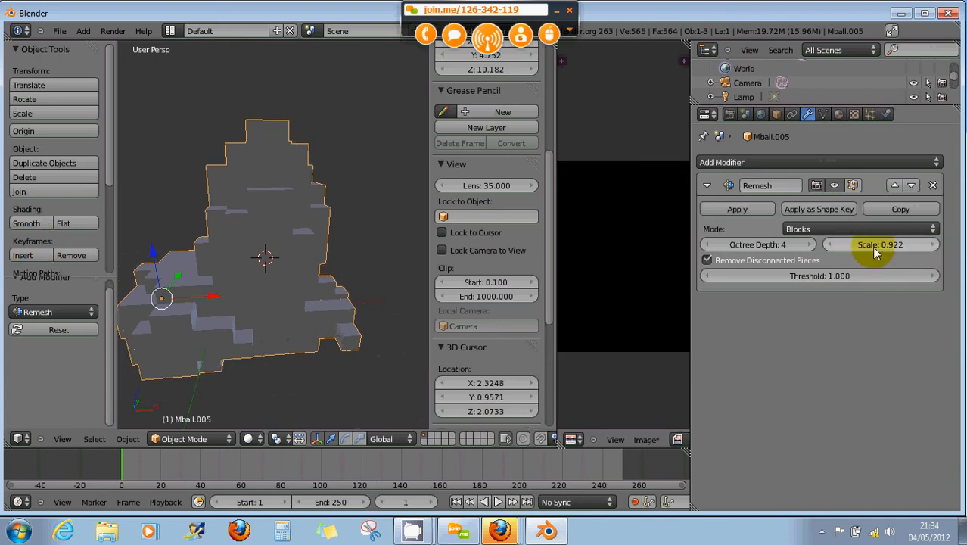
drag(861, 244, 874, 244)
mouse_move(902, 243)
mouse_down()
mouse_move(925, 244)
mouse_move(907, 244)
mouse_up()
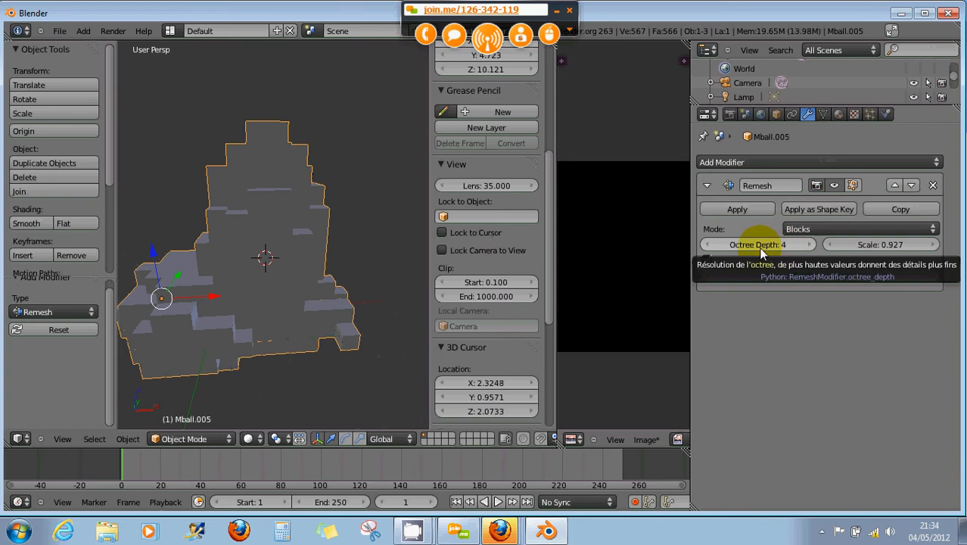
Step: Try a Remesh octree depth of 3, raise it stepwise to 6, and inspect the finer blocks
scroll(369, 249, down, 2)
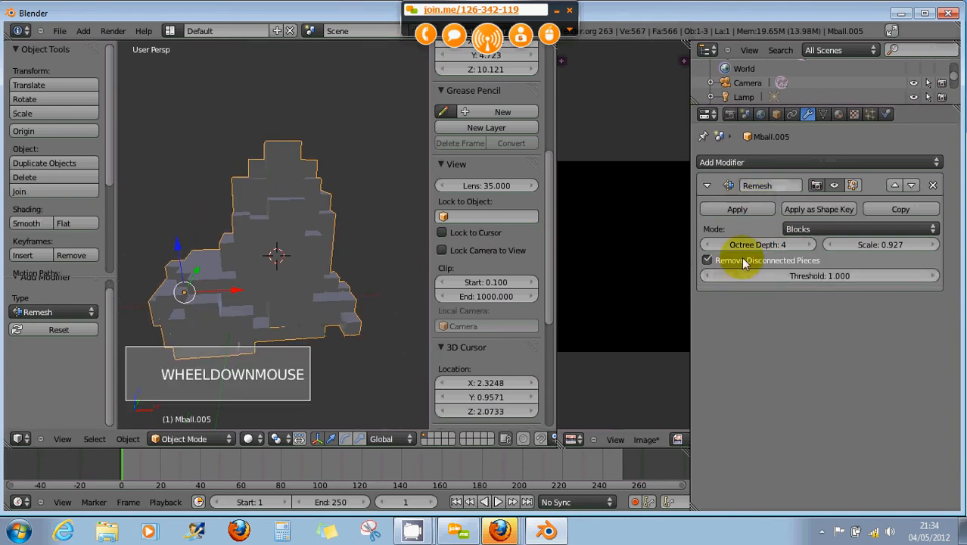
click(709, 245)
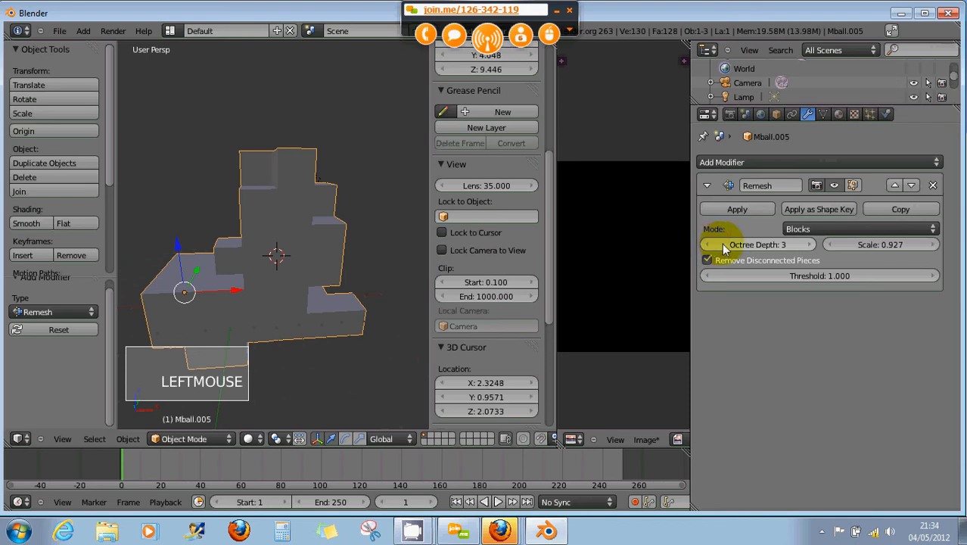
click(810, 245)
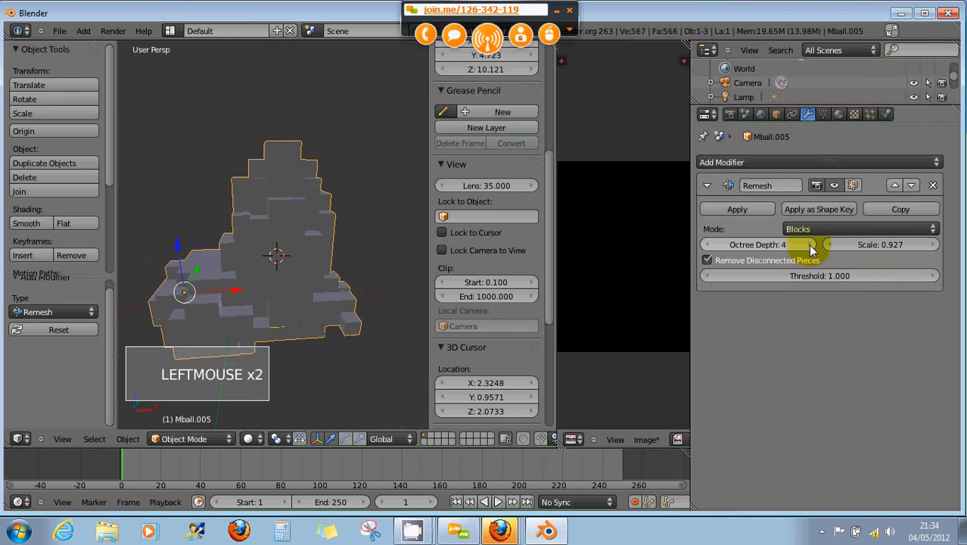
click(810, 245)
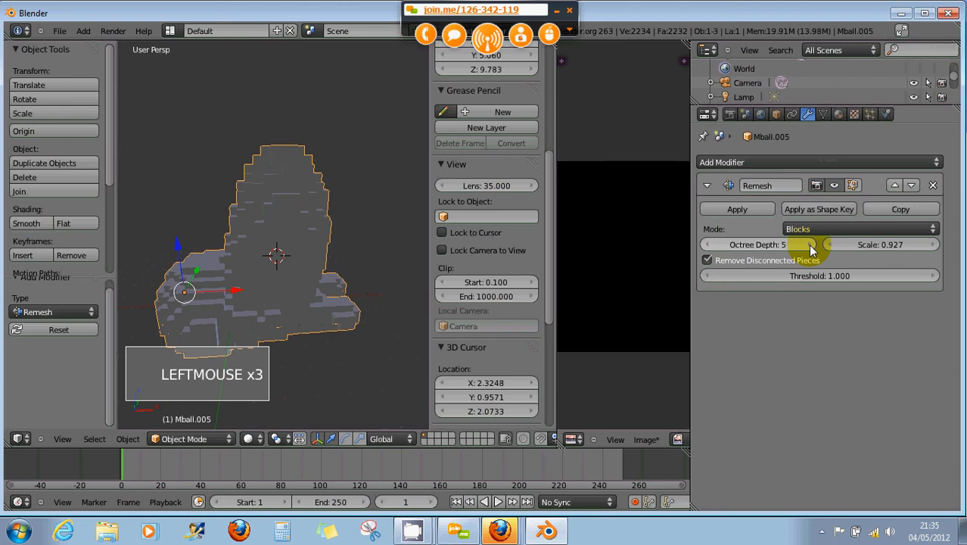
click(811, 245)
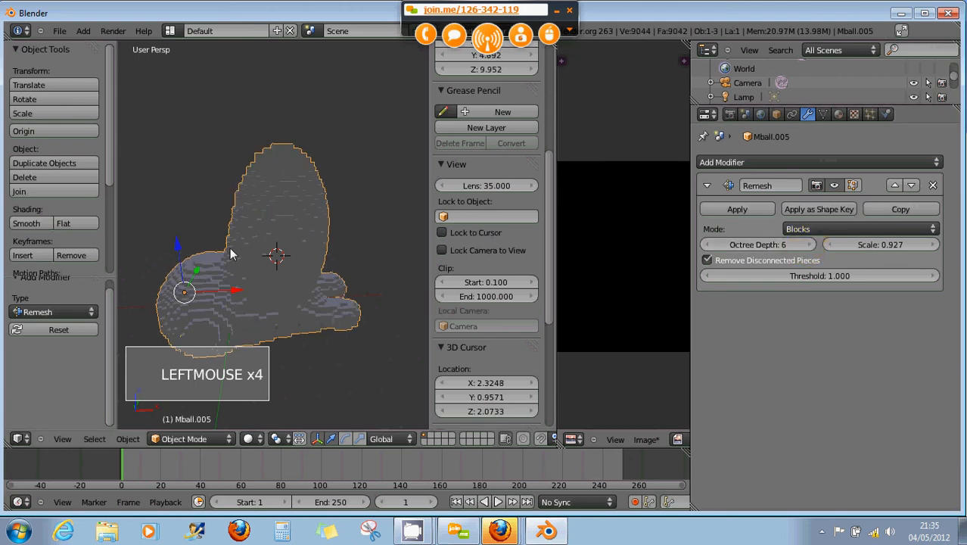
scroll(236, 252, up, 2)
middle_drag(242, 251, 342, 304)
scroll(254, 272, down, 2)
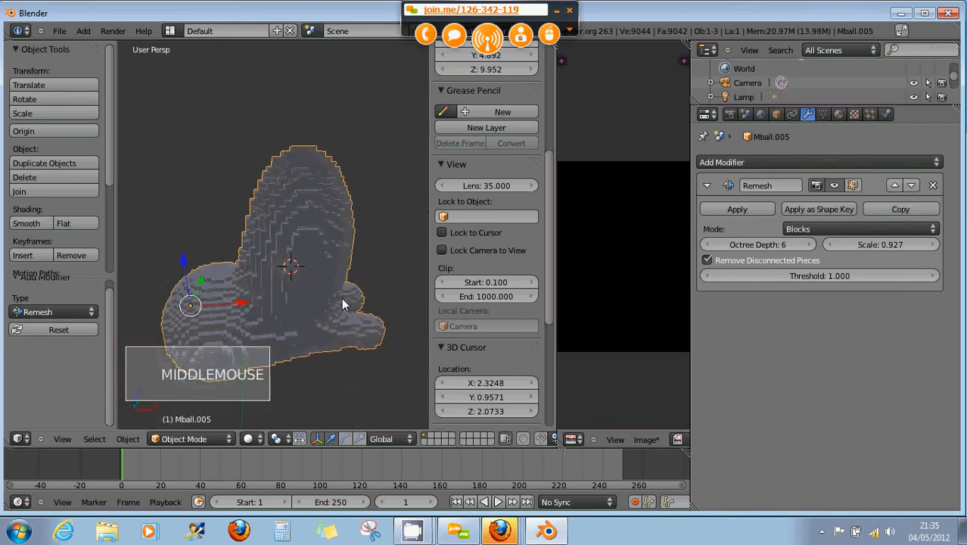
scroll(340, 304, down, 1)
Step: Lower the Remesh octree depth to 4 and bring it back up to 6 to compare the block sizes
click(706, 244)
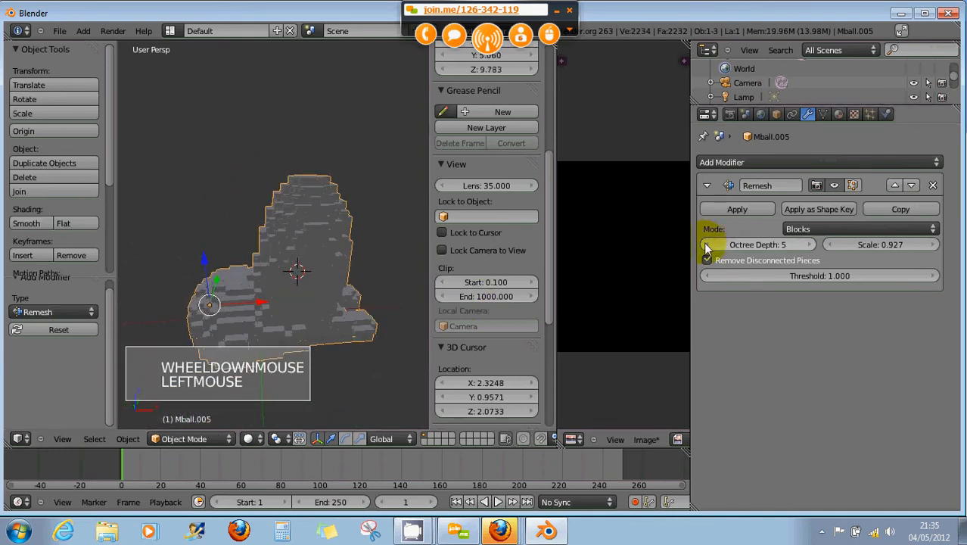
click(707, 244)
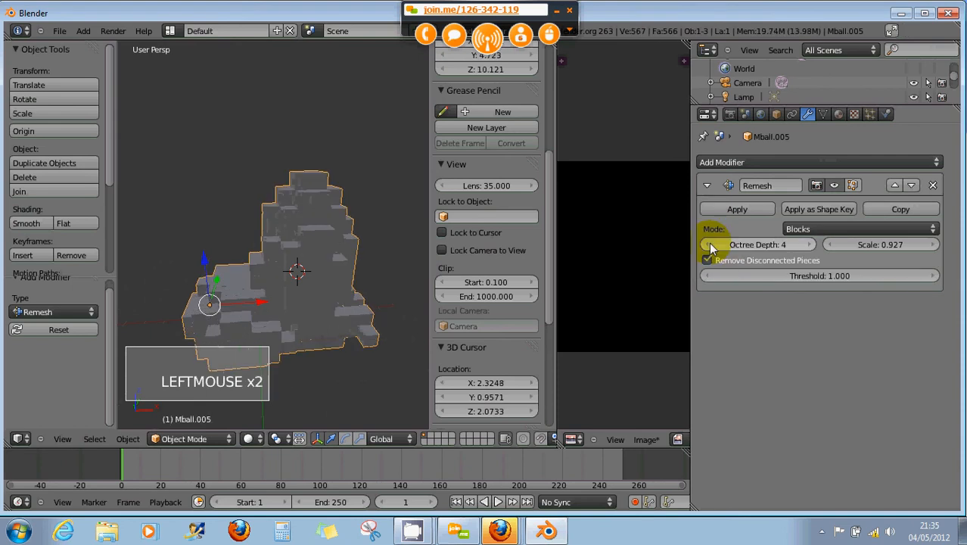
click(808, 245)
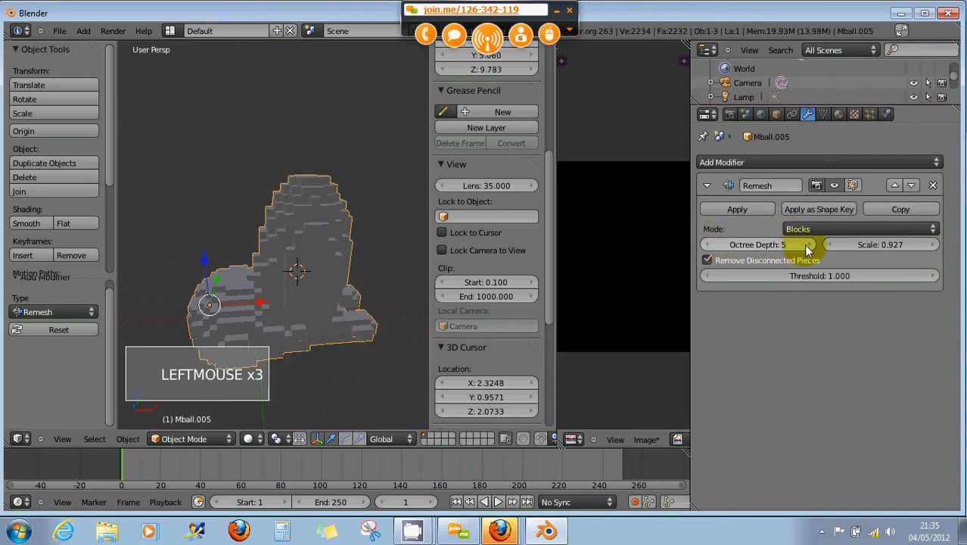
click(808, 244)
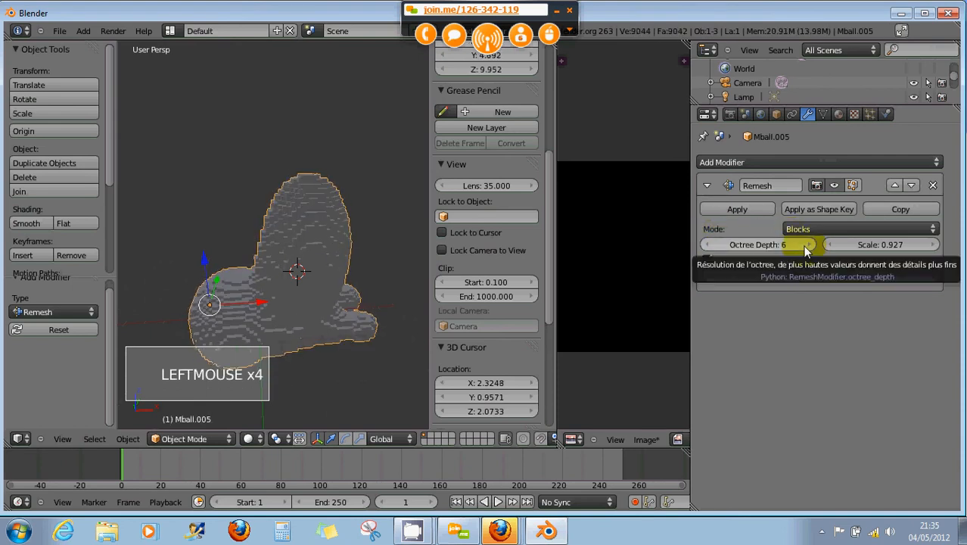
Step: Apply the Remesh modifier and examine the figure's blocky topology in Edit Mode
click(751, 210)
scroll(333, 270, down, 1)
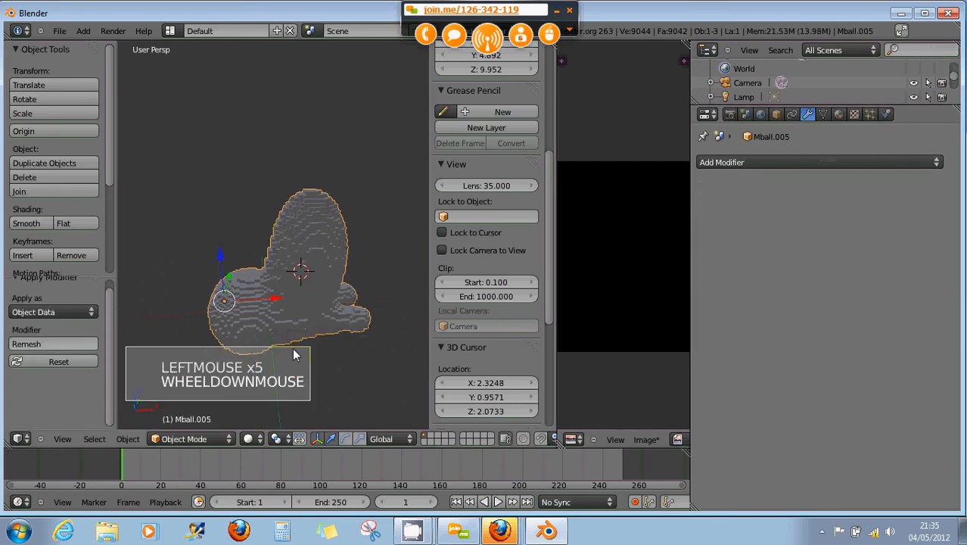
click(185, 437)
click(185, 407)
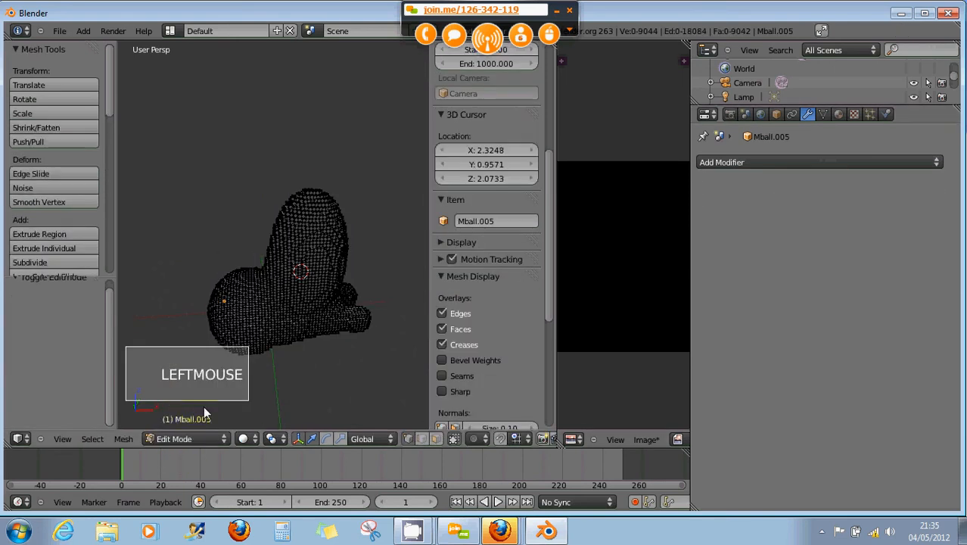
scroll(294, 364, up, 1)
scroll(294, 364, up, 5)
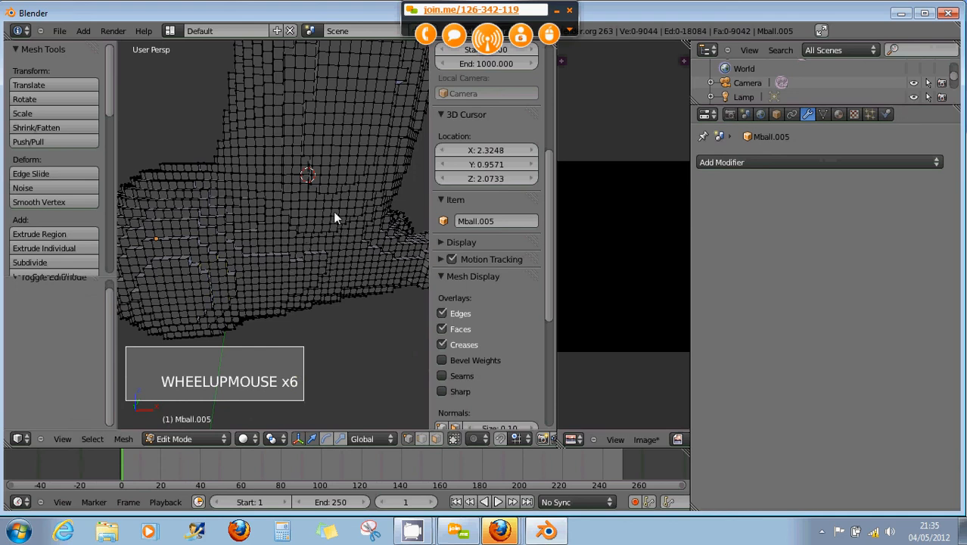
scroll(312, 215, down, 3)
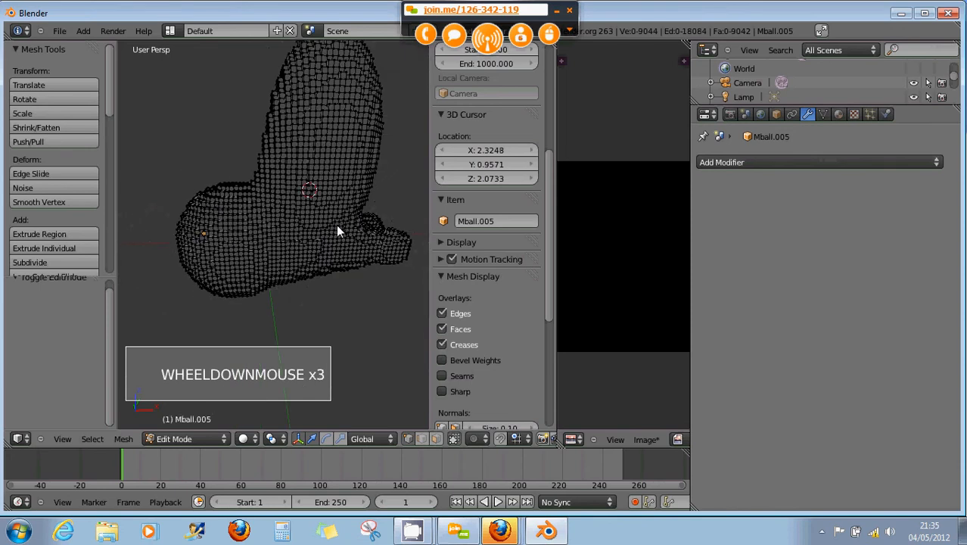
Step: Select the whole mesh, smooth its vertices ten times, and inspect the smoothed surface
key(a)
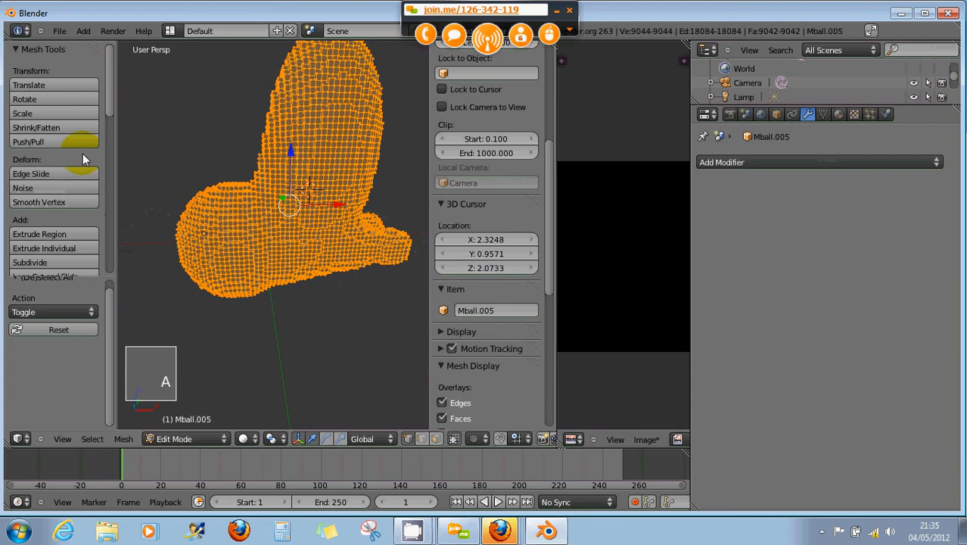
mouse_move(112, 109)
mouse_down()
mouse_move(116, 242)
mouse_move(119, 123)
mouse_up()
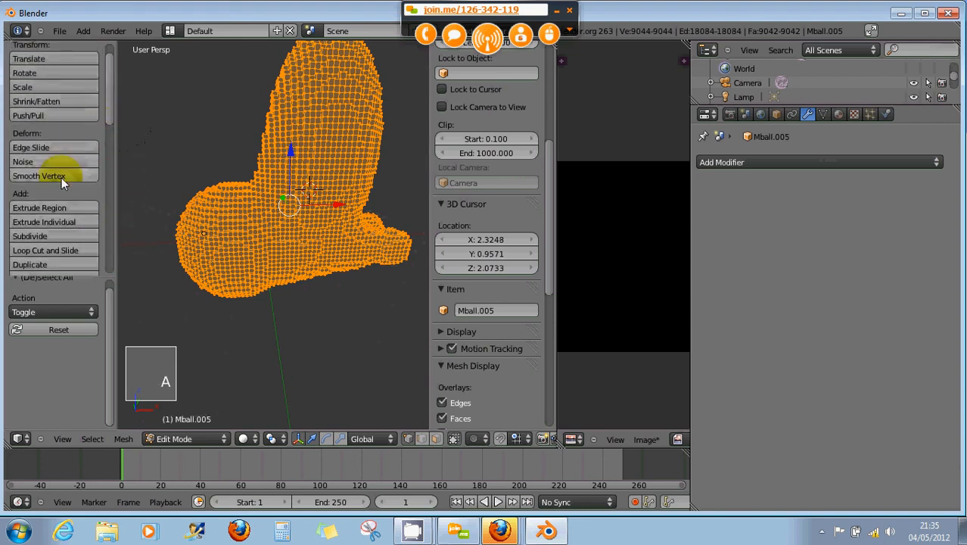
double_click(61, 175)
click(61, 175)
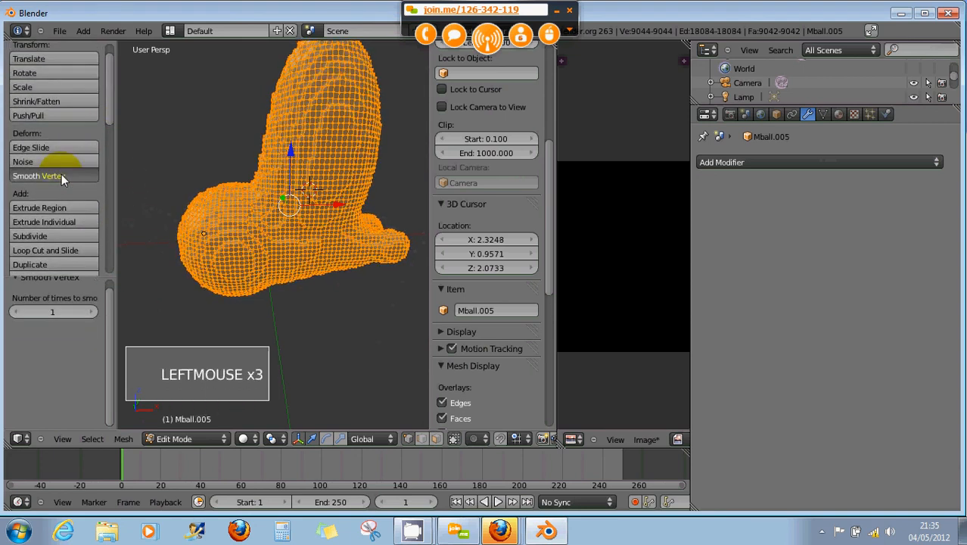
double_click(61, 175)
click(62, 175)
double_click(61, 175)
double_click(61, 175)
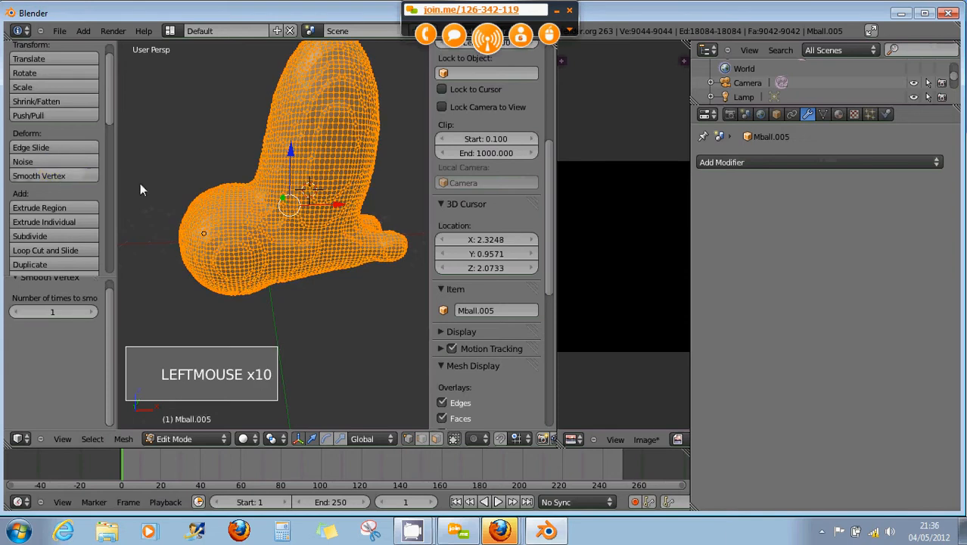
middle_drag(326, 191, 289, 207)
scroll(297, 212, up, 7)
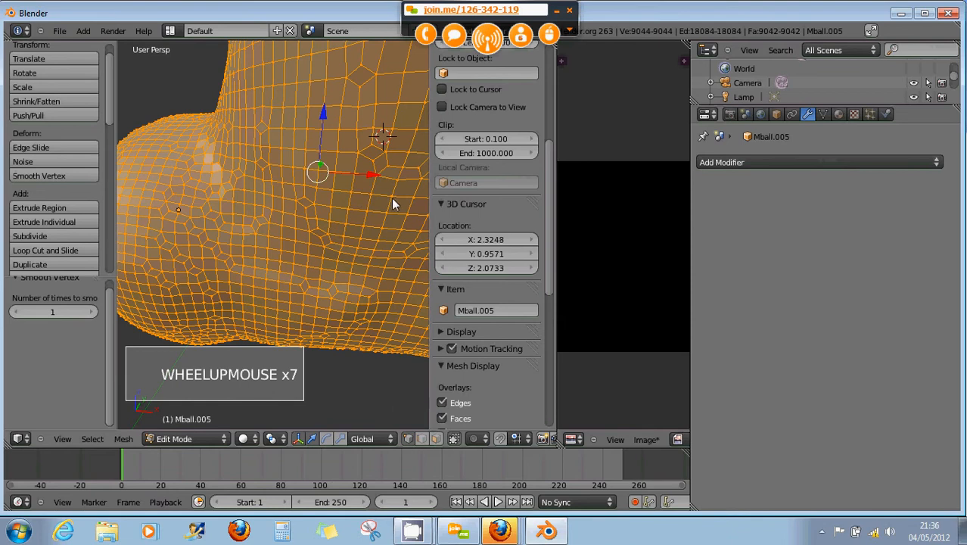
scroll(391, 202, down, 5)
middle_drag(387, 202, 410, 235)
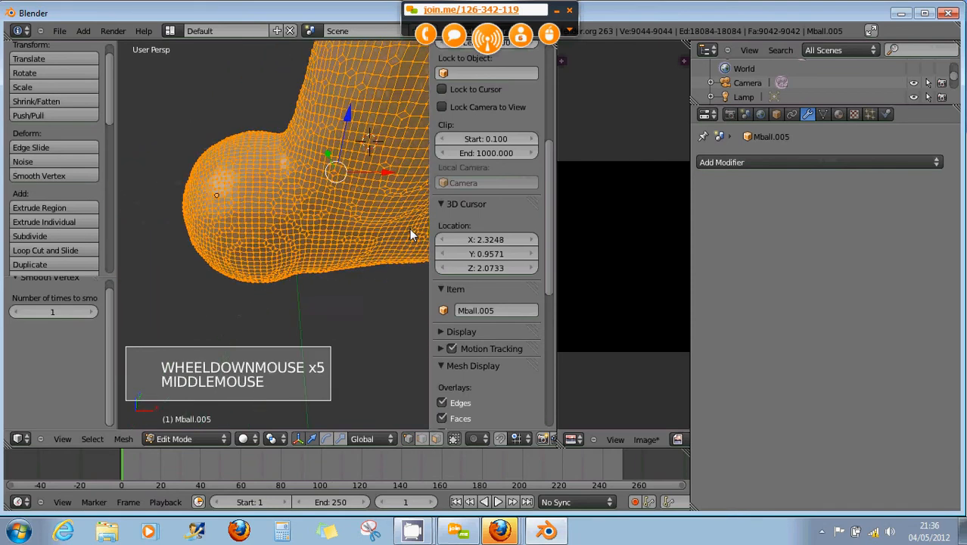
scroll(379, 219, down, 3)
shift+middle_drag(392, 201, 300, 218)
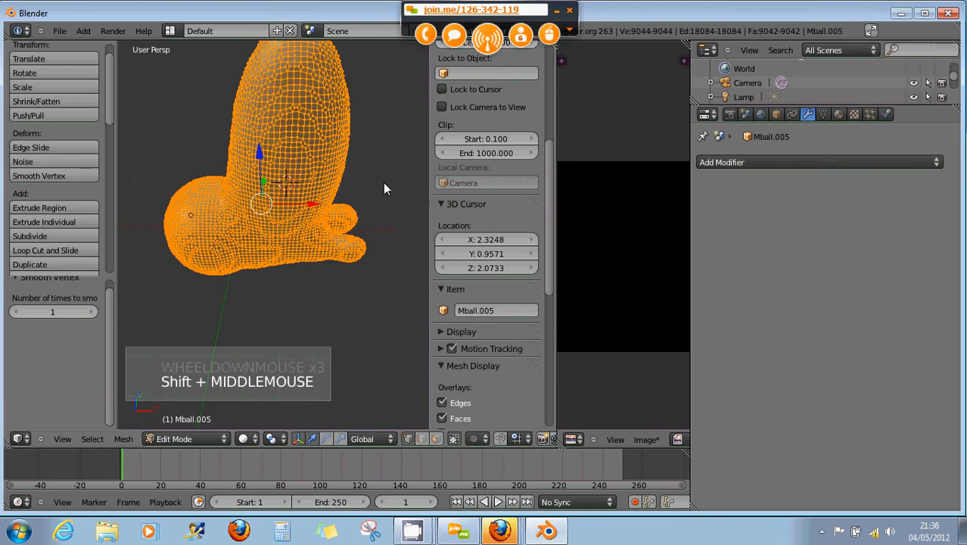
Step: Add a Decimate modifier to the figure and set its ratio to 0.1
click(767, 161)
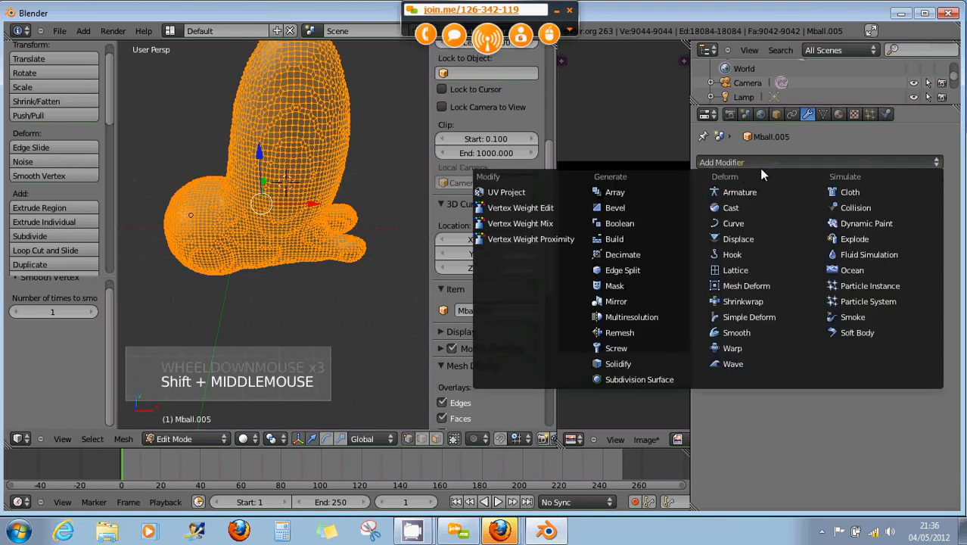
click(633, 258)
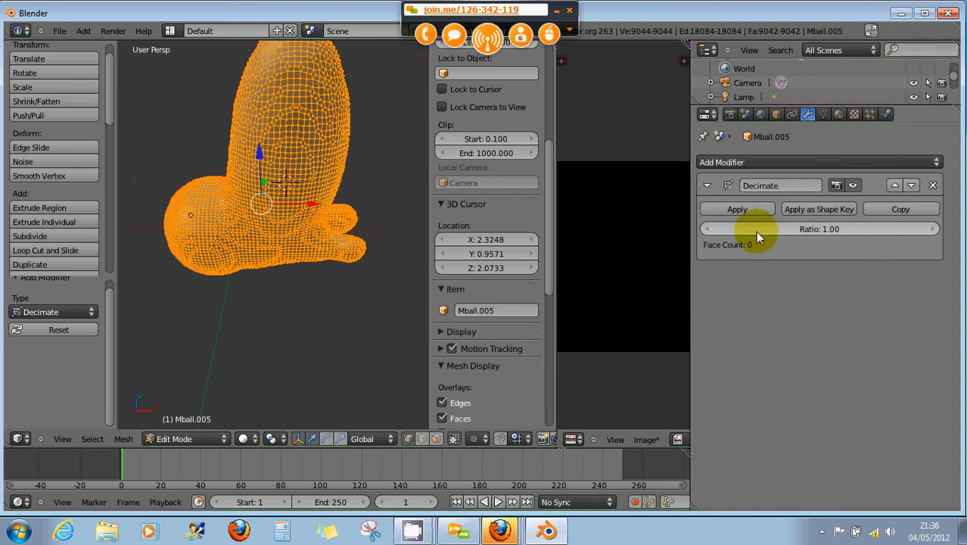
click(704, 229)
click(704, 229)
click(704, 229)
click(704, 228)
click(705, 228)
click(704, 229)
click(705, 228)
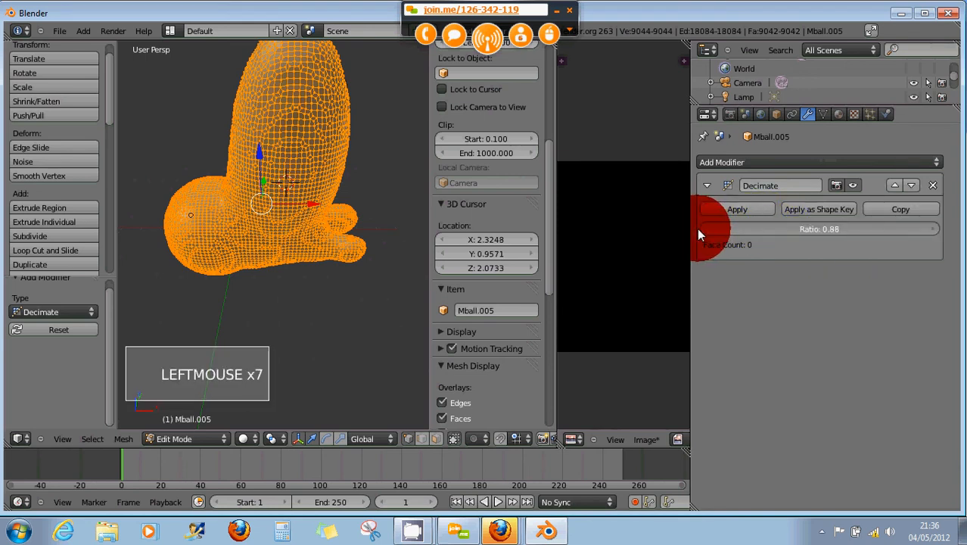
drag(697, 229, 653, 231)
click(811, 229)
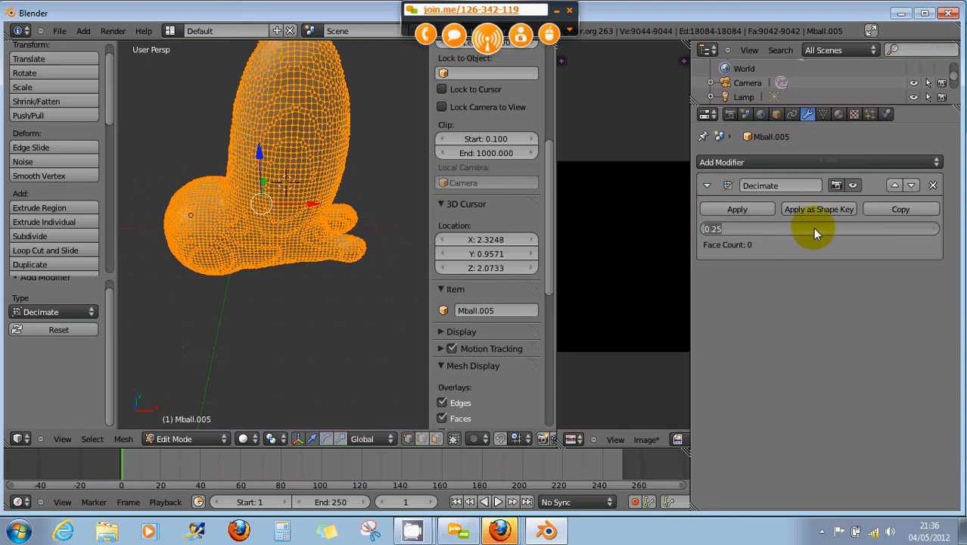
text(0.1)
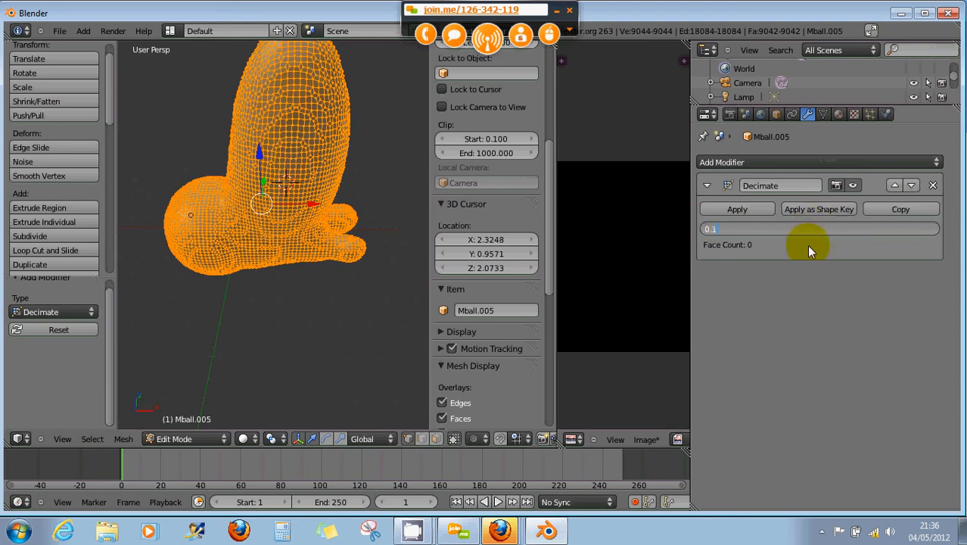
key(Return)
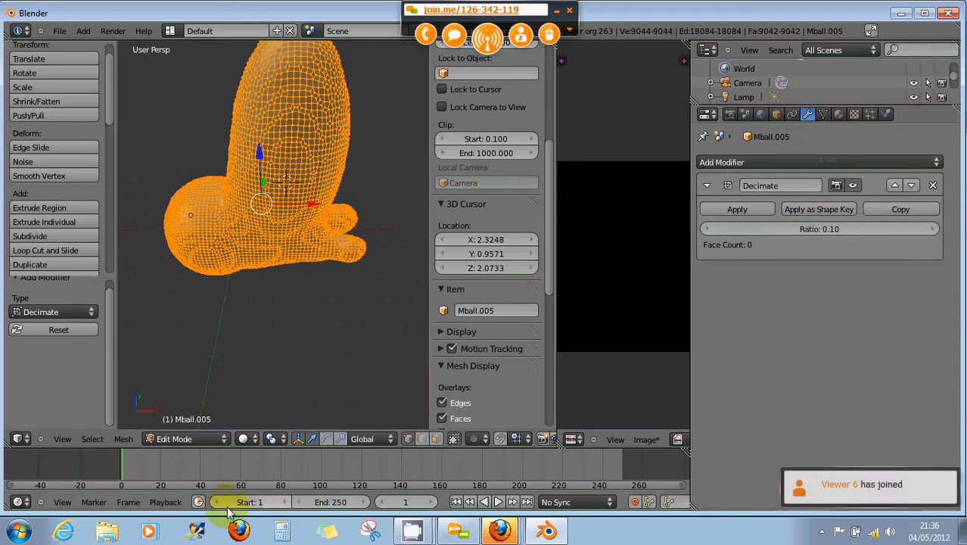
Step: Return to Object Mode, inspect the decimated figure, and apply the Decimate modifier
click(171, 438)
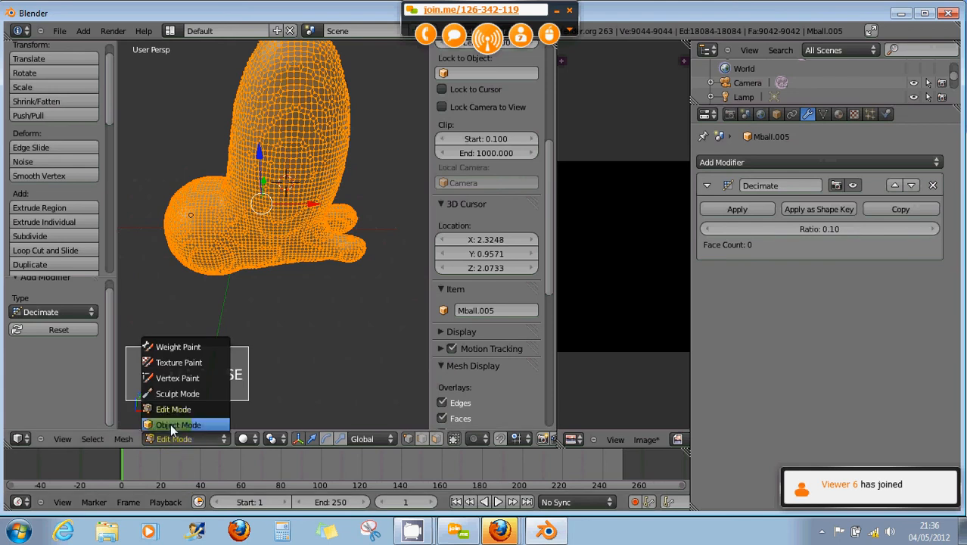
click(170, 424)
scroll(305, 286, up, 2)
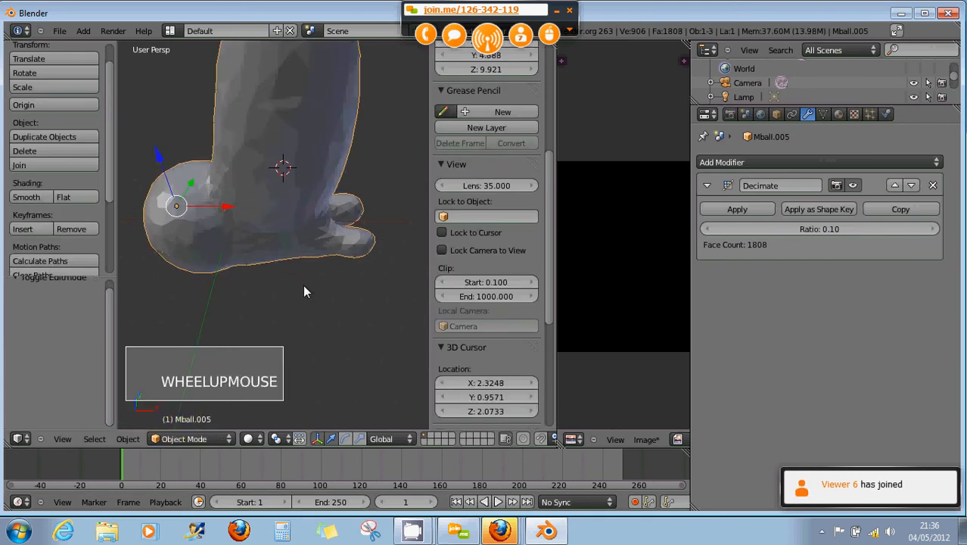
middle_click(280, 252)
middle_drag(280, 252, 247, 228)
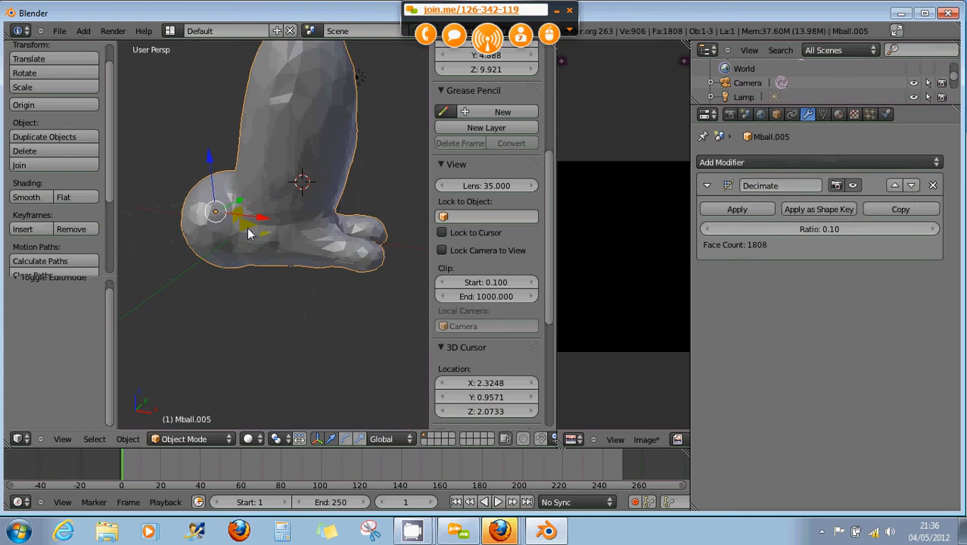
click(705, 210)
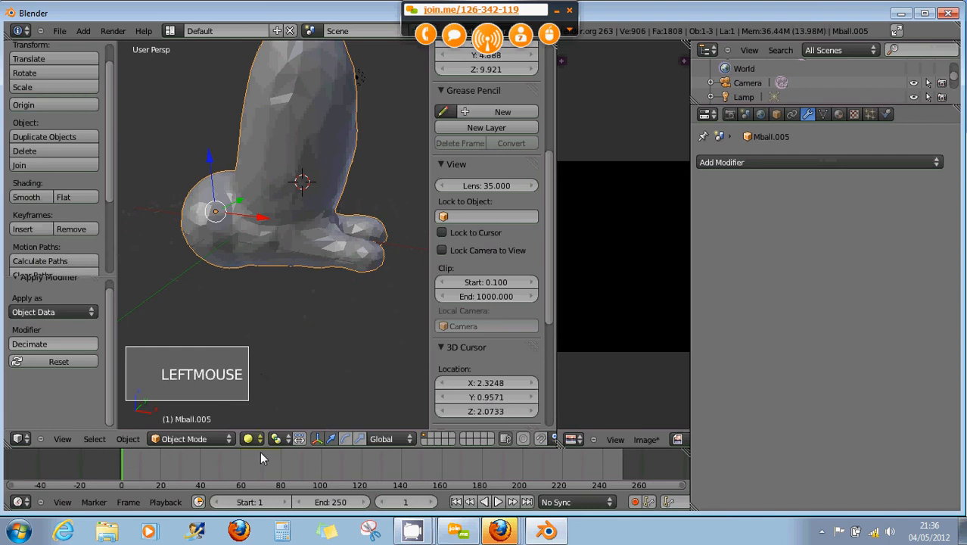
Step: Select the entire decimated mesh in Edit Mode and convert its triangles to quads
click(195, 439)
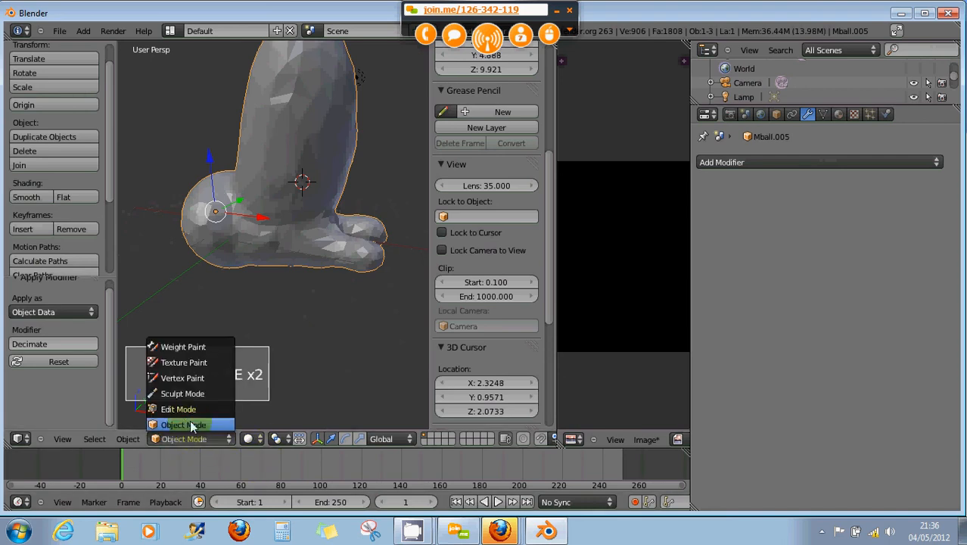
click(178, 408)
middle_drag(191, 403, 336, 257)
key(a)
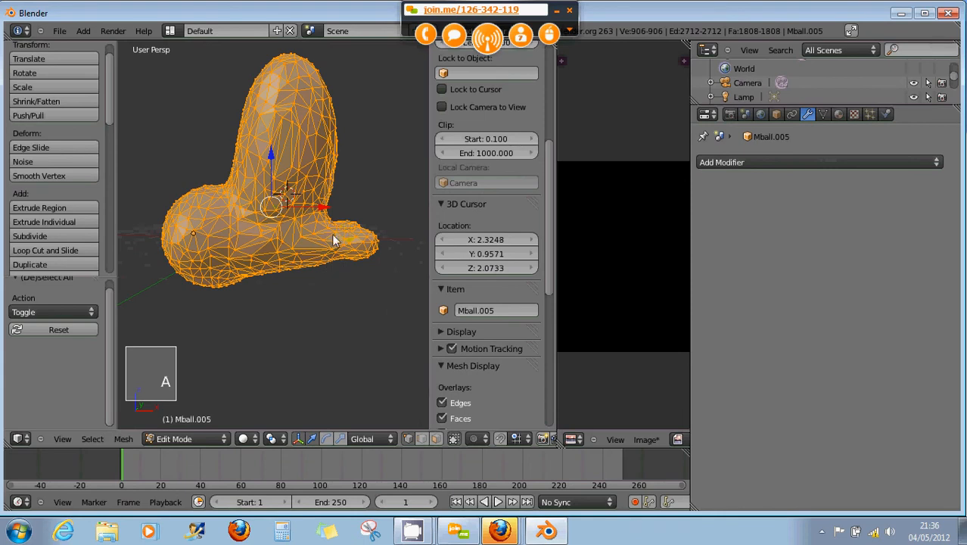
middle_drag(333, 241, 315, 256)
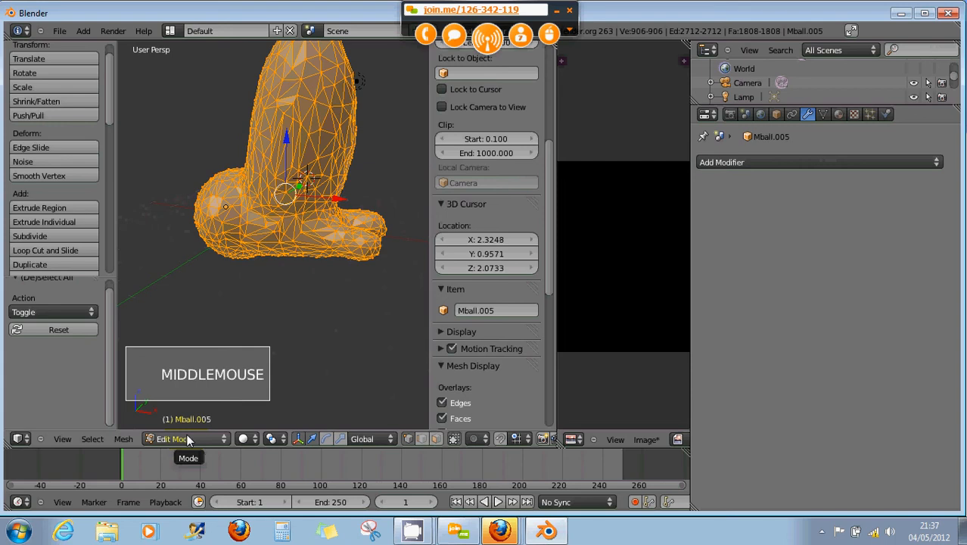
click(121, 439)
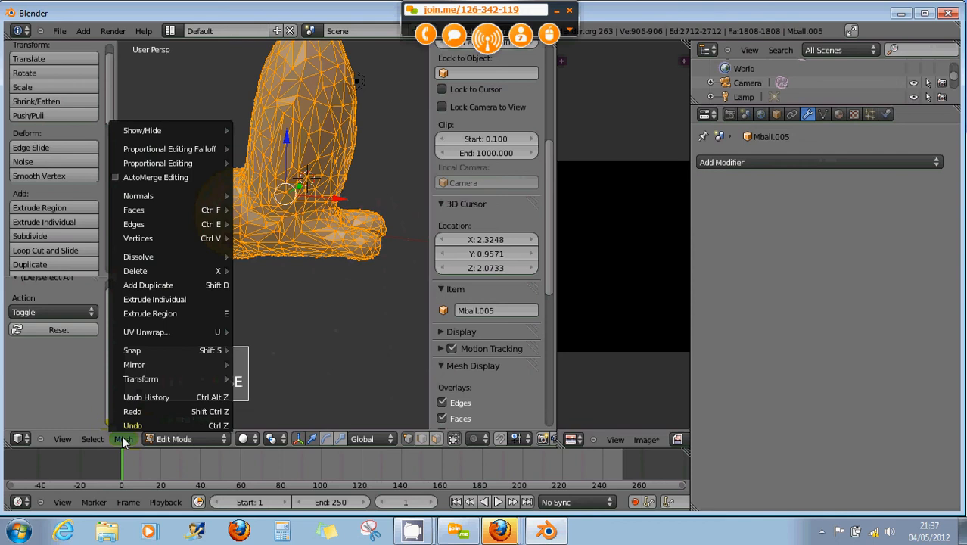
click(186, 253)
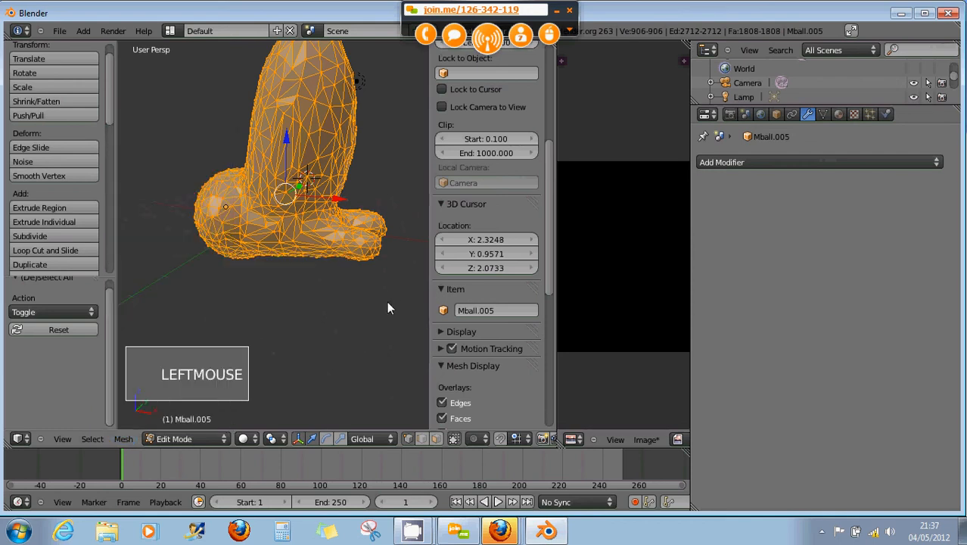
key(alt+j)
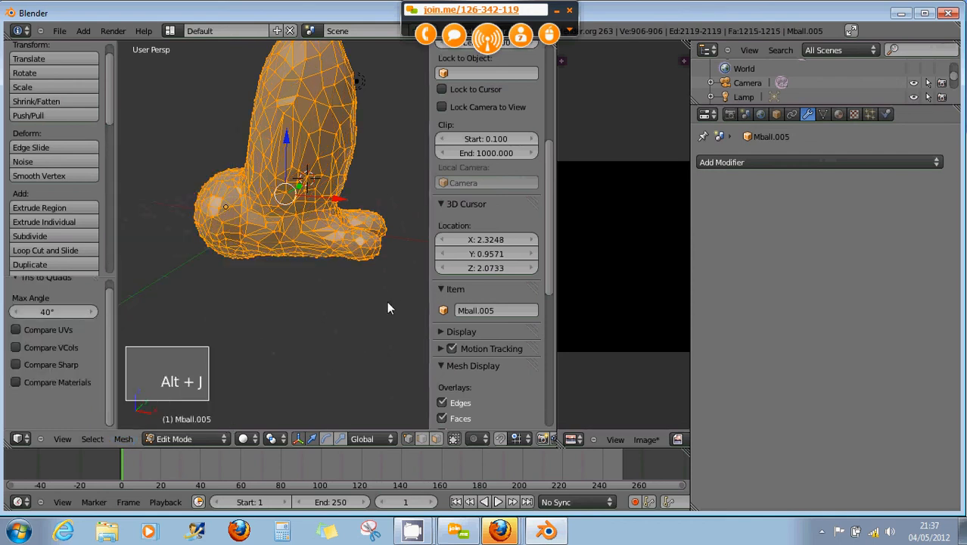
Step: Examine the converted face layout around the figure from several angles and distances
scroll(386, 301, up, 2)
middle_drag(376, 293, 256, 172)
shift+middle_drag(208, 143, 209, 190)
scroll(301, 206, down, 2)
scroll(299, 199, down, 3)
mouse_move(299, 199)
middle_down()
mouse_move(208, 197)
mouse_move(305, 205)
mouse_move(302, 214)
middle_up()
scroll(289, 202, up, 4)
scroll(293, 238, down, 2)
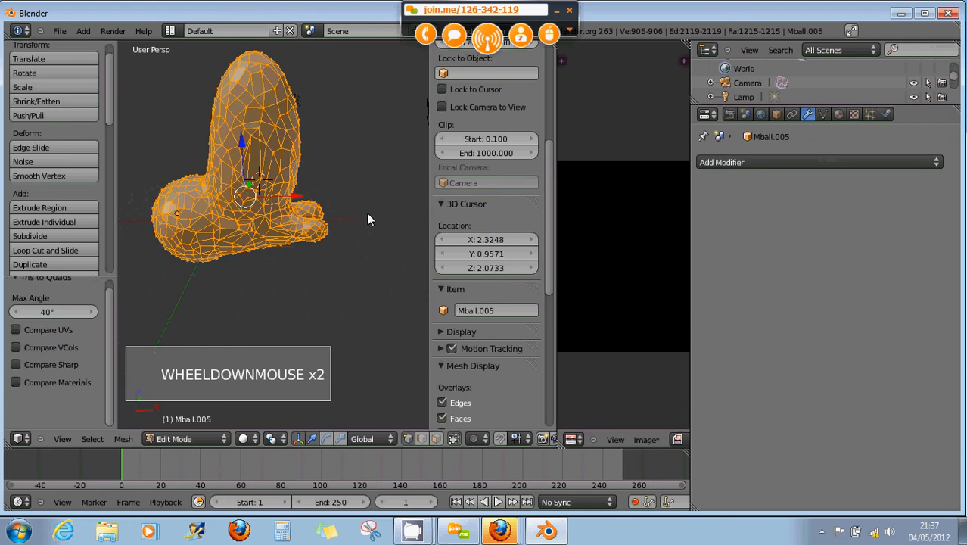
Step: Add a new Remesh modifier with an octree depth of 6 and switch back to Object Mode
click(743, 162)
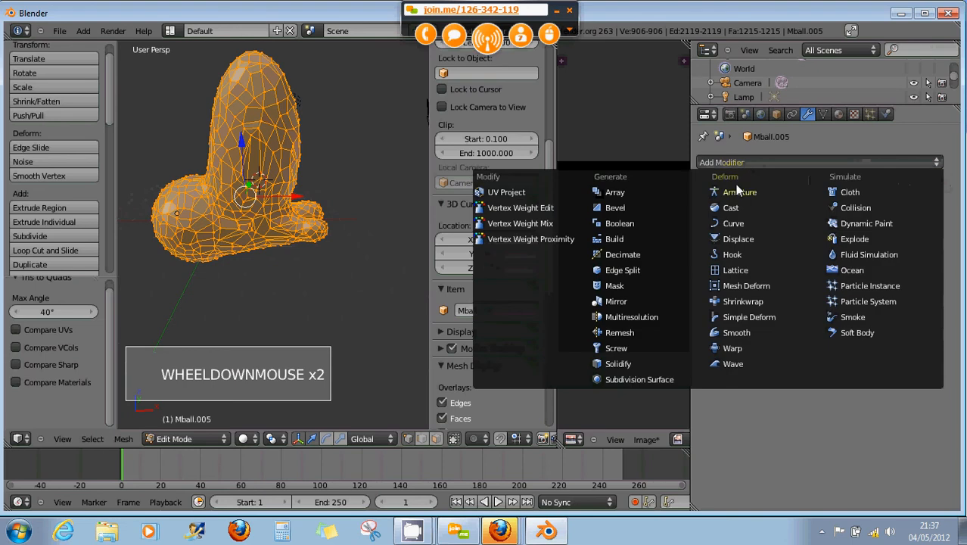
click(616, 331)
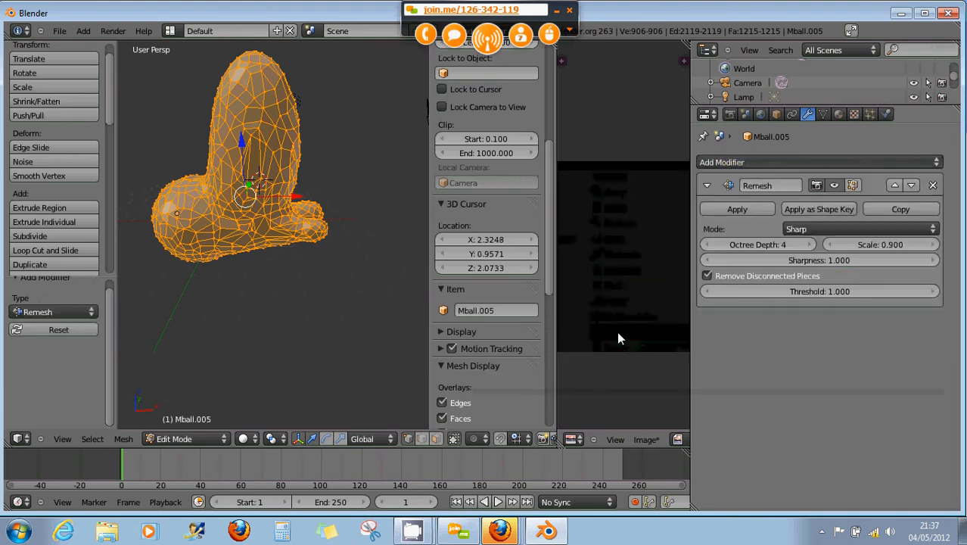
click(812, 245)
click(812, 244)
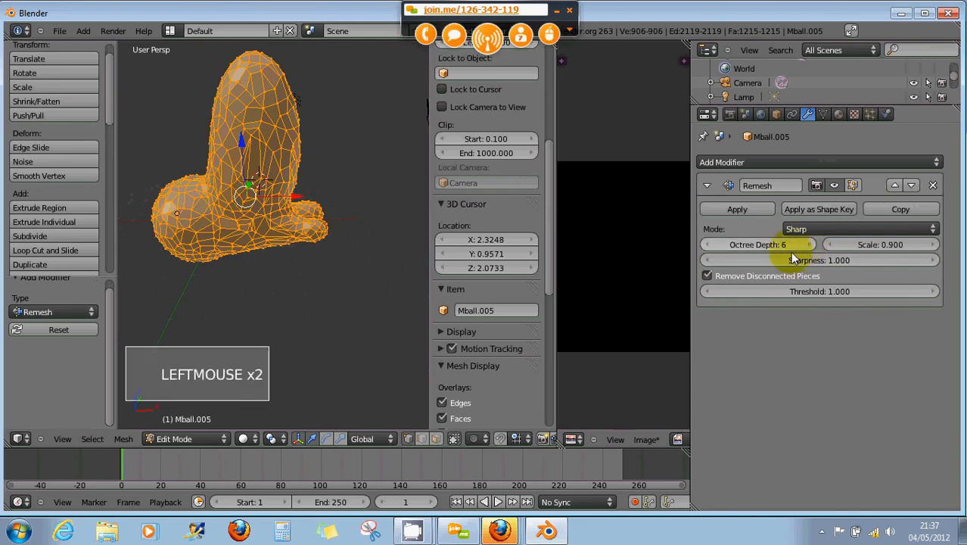
click(206, 439)
click(205, 424)
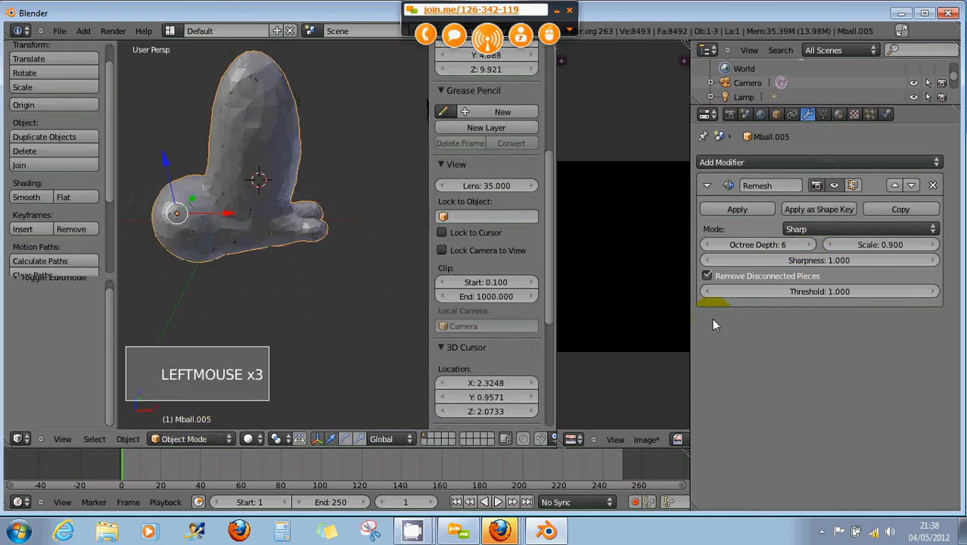
Step: Set the Remesh modifier's mode to Smooth and inspect the figure's surface up close
click(877, 229)
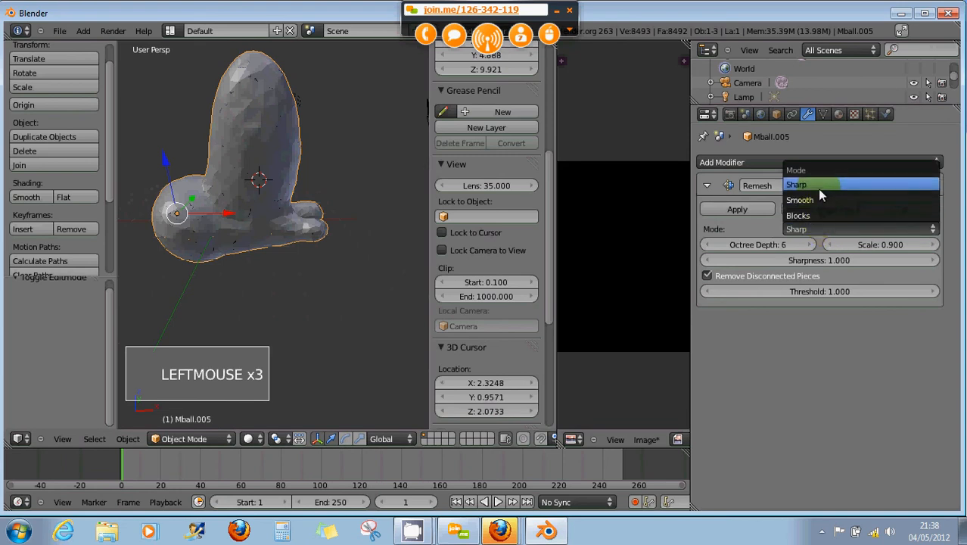
click(817, 198)
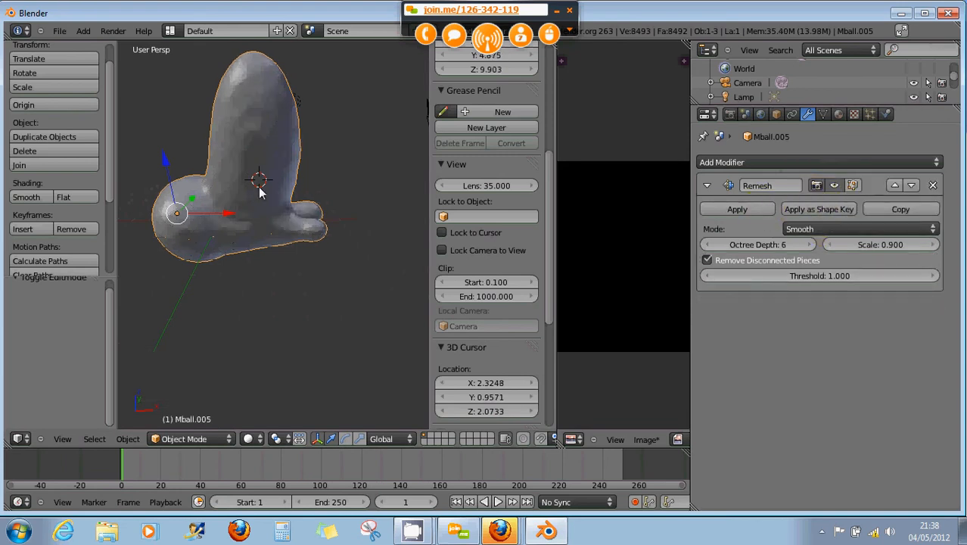
scroll(259, 191, up, 4)
scroll(258, 191, down, 2)
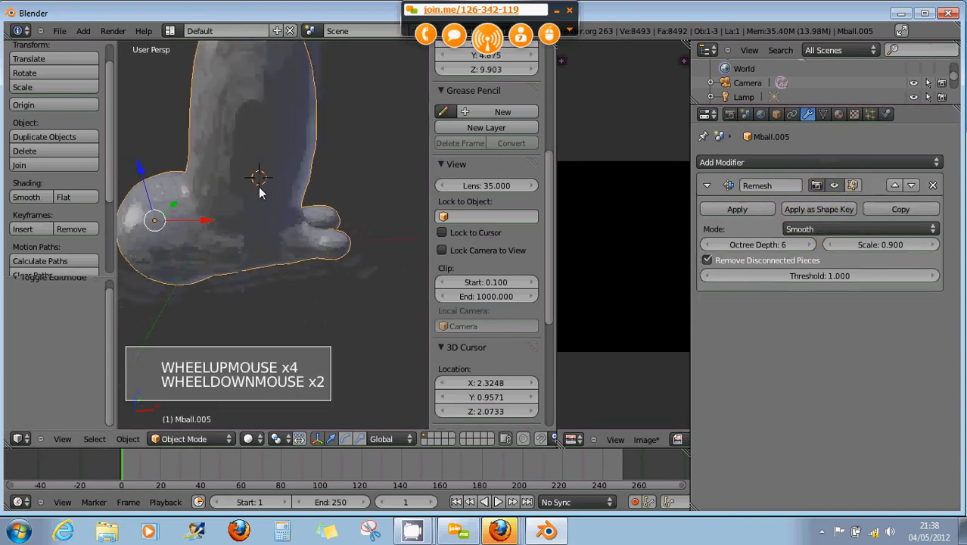
Step: Set the Remesh modifier's octree depth to 7 and change its mode to Blocks
click(809, 246)
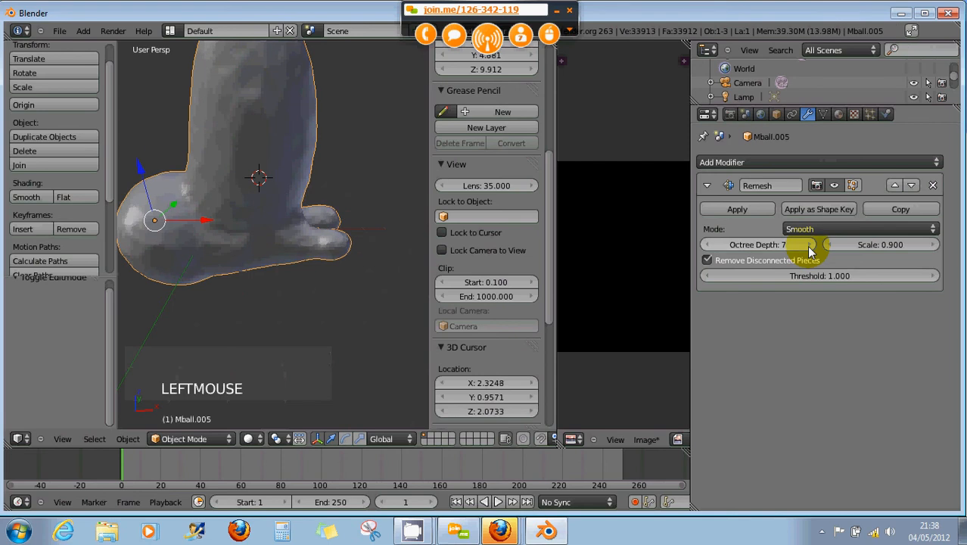
click(808, 230)
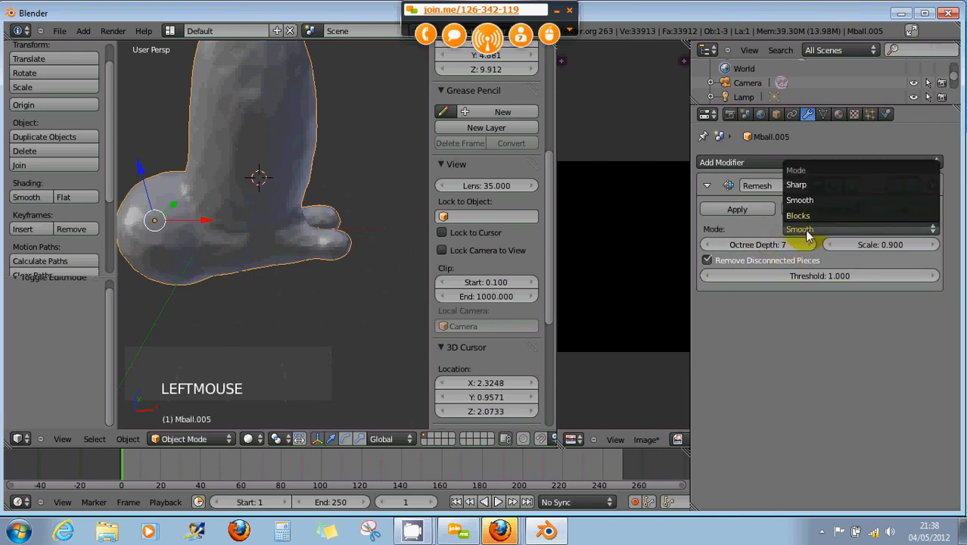
click(799, 215)
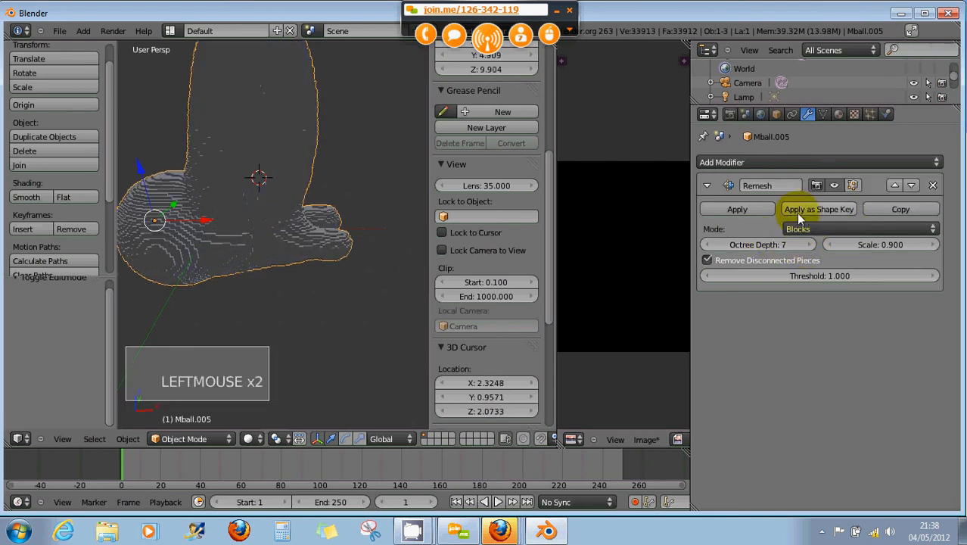
scroll(298, 220, up, 1)
scroll(298, 221, down, 3)
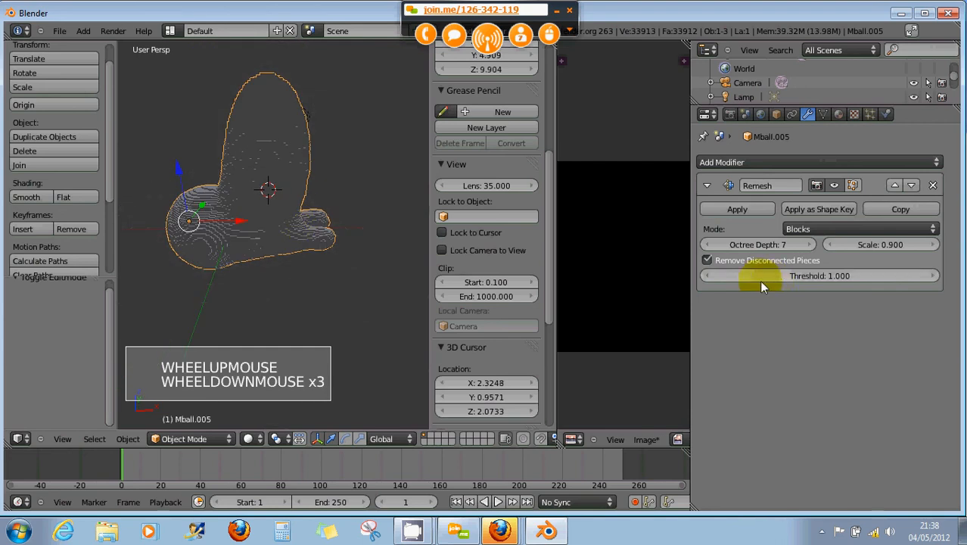
Step: Raise the Remesh octree depth to 8 and apply the modifier to the figure
click(808, 245)
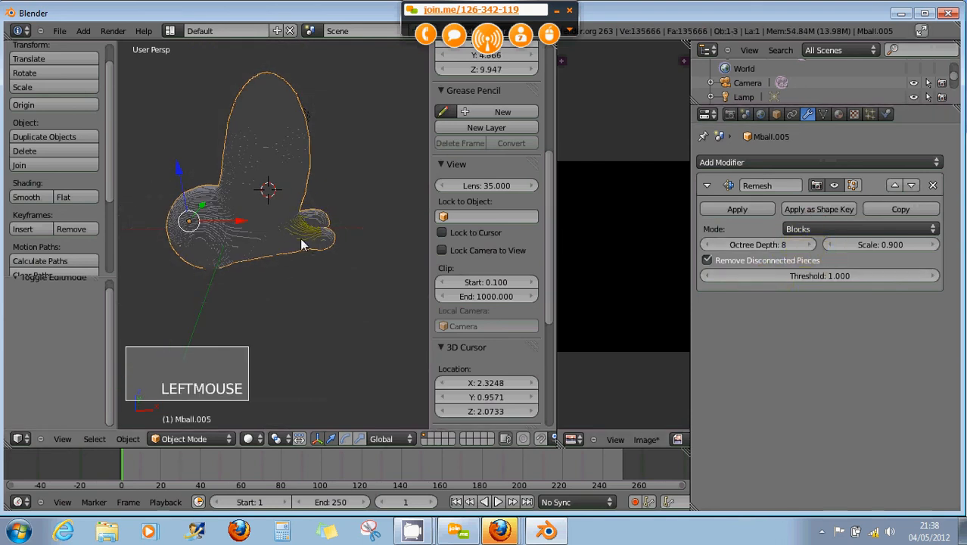
middle_drag(302, 240, 321, 241)
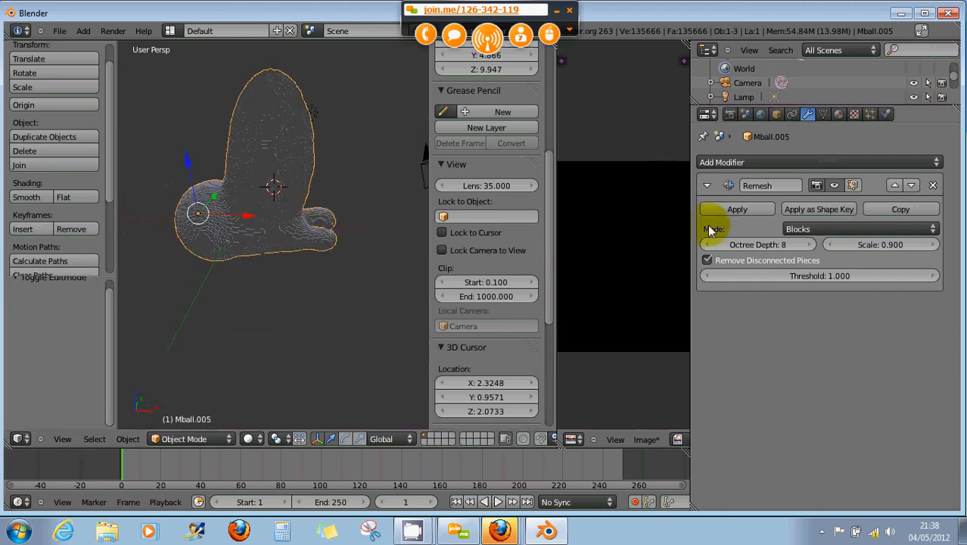
click(731, 210)
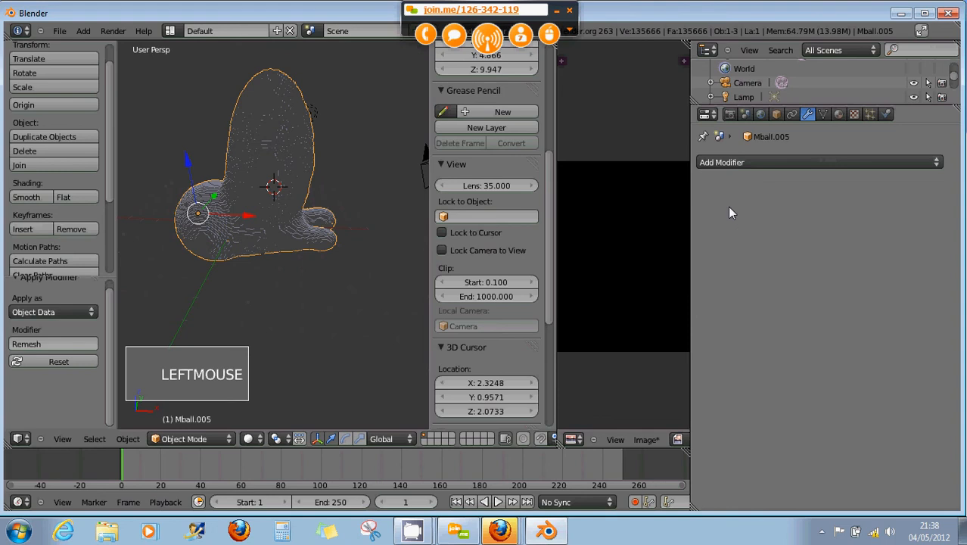
Step: Add another Remesh modifier to the figure and inspect the coarse result from different angles
click(724, 163)
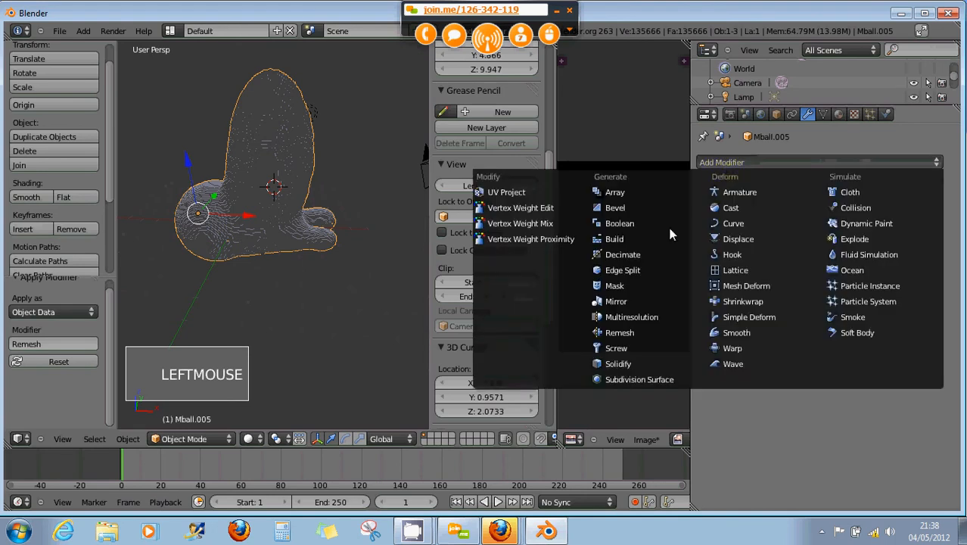
click(622, 332)
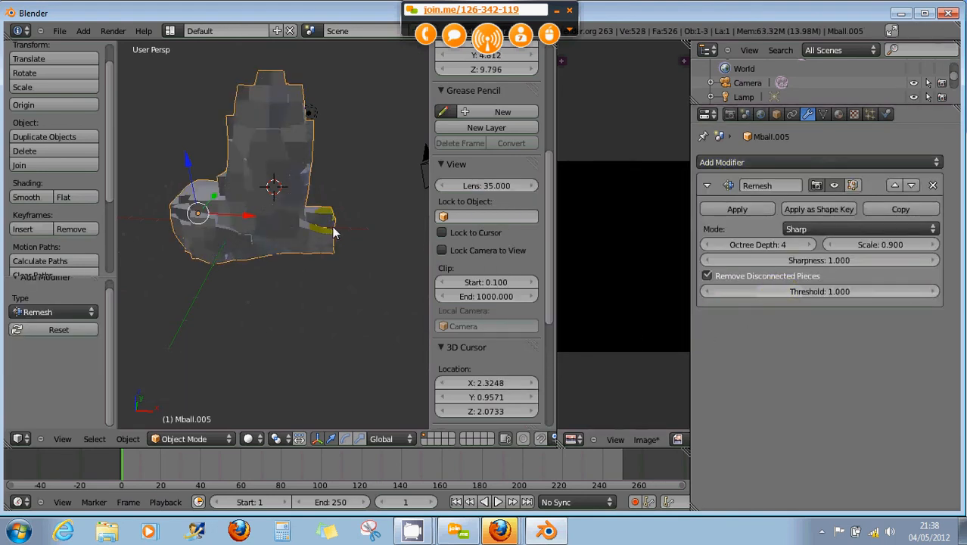
scroll(277, 213, up, 2)
middle_drag(266, 213, 331, 191)
scroll(279, 204, down, 3)
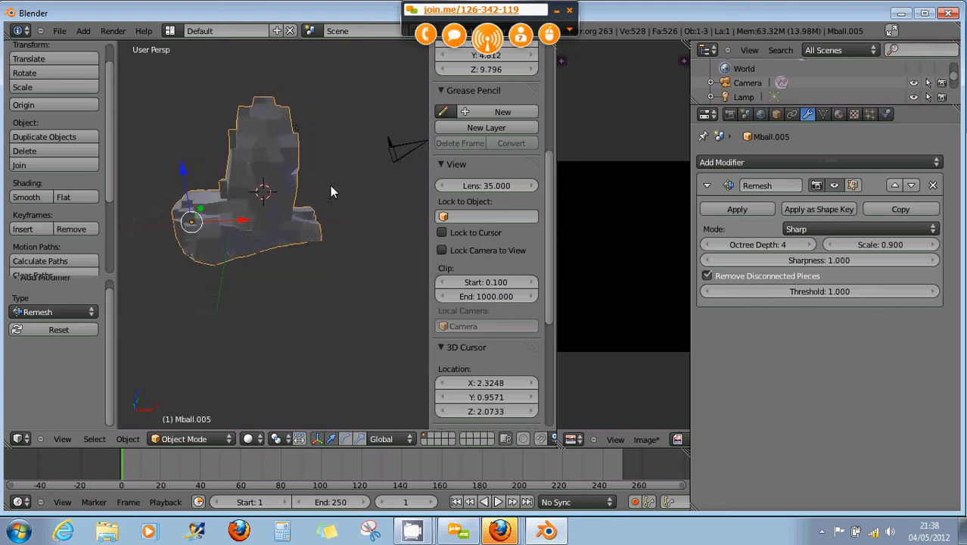
Step: Change the new Remesh modifier's mode to Smooth and inspect the faceted surface up close
click(822, 227)
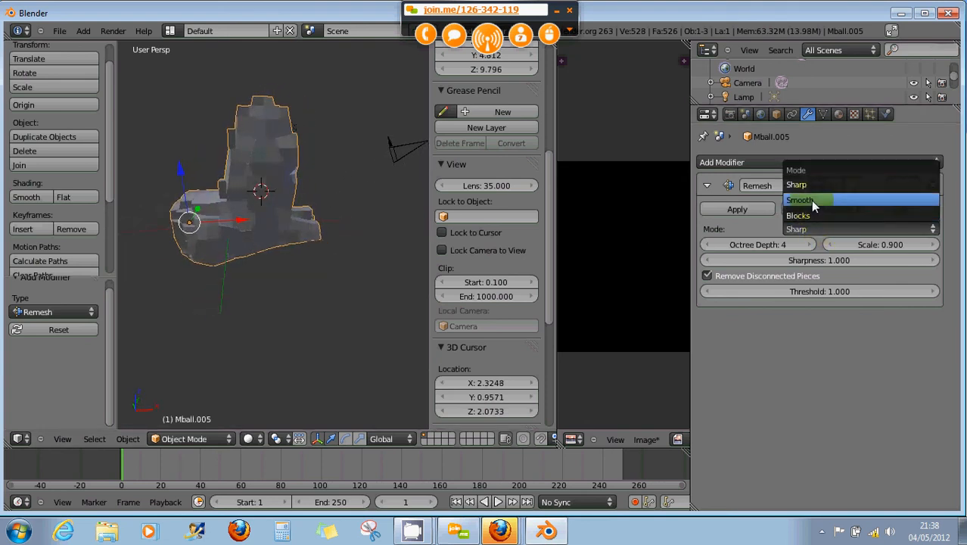
click(810, 200)
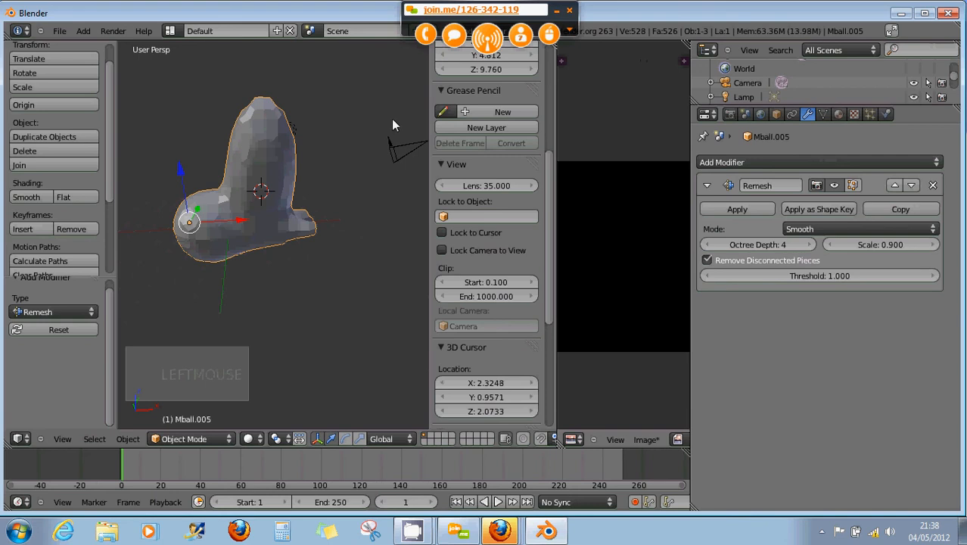
scroll(244, 186, up, 6)
middle_drag(240, 191, 271, 220)
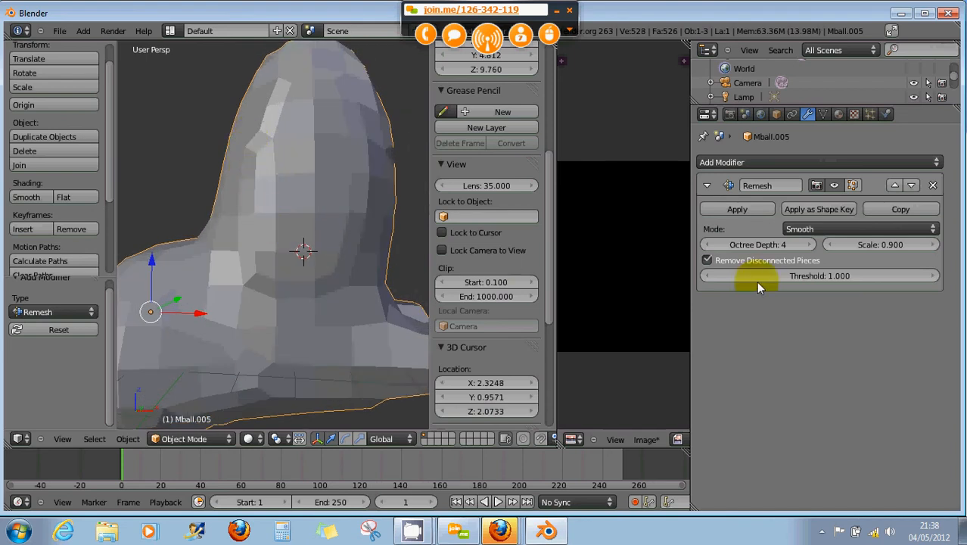
Step: Adjust the Remesh modifier's scale to 0.903
click(840, 242)
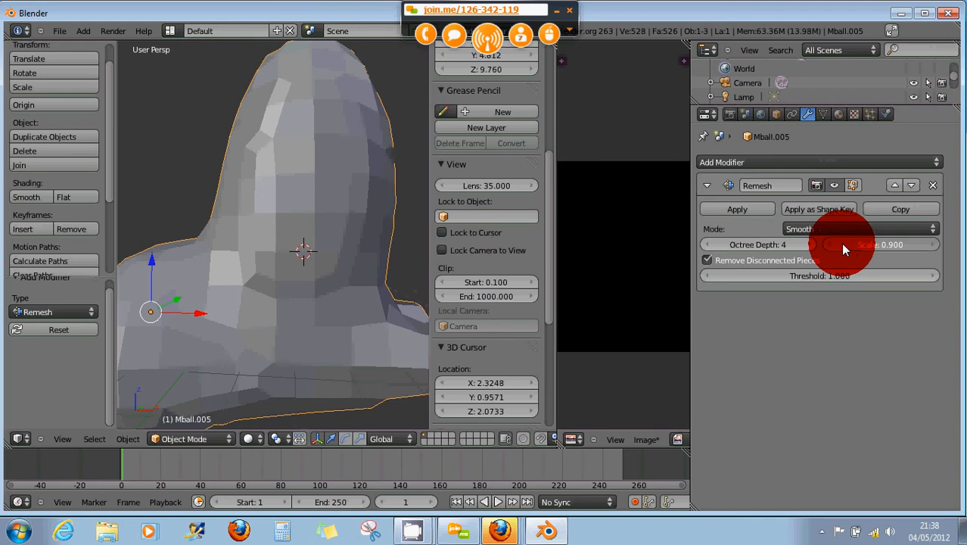
drag(840, 242, 832, 243)
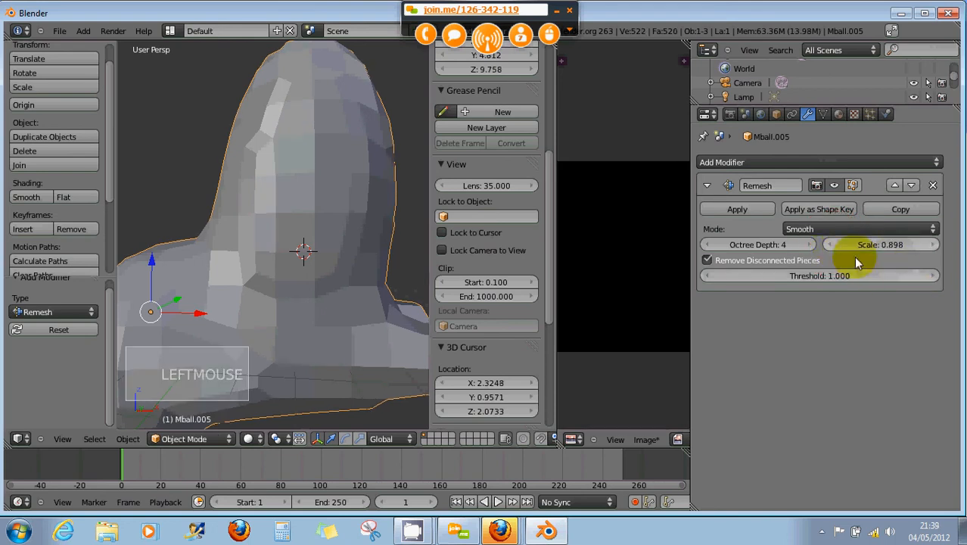
click(881, 246)
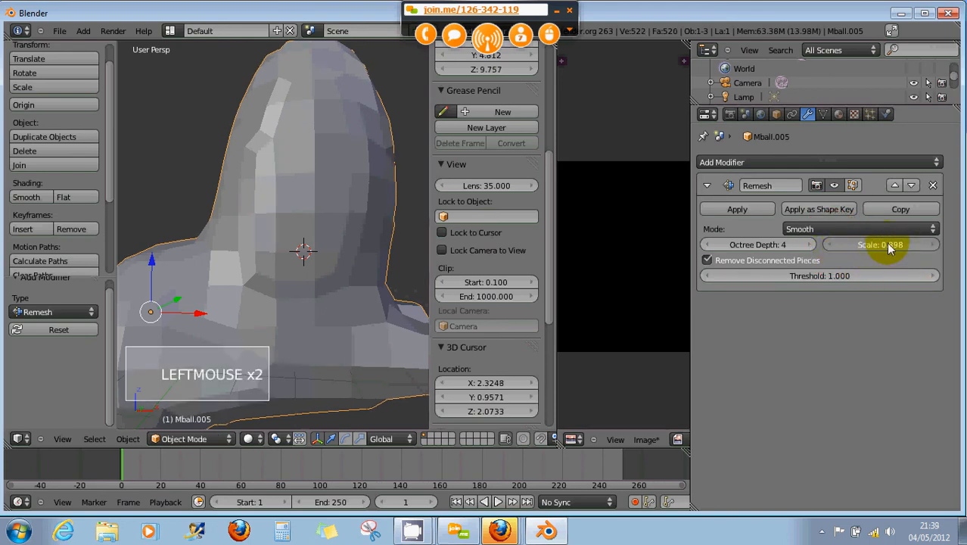
drag(888, 243, 908, 245)
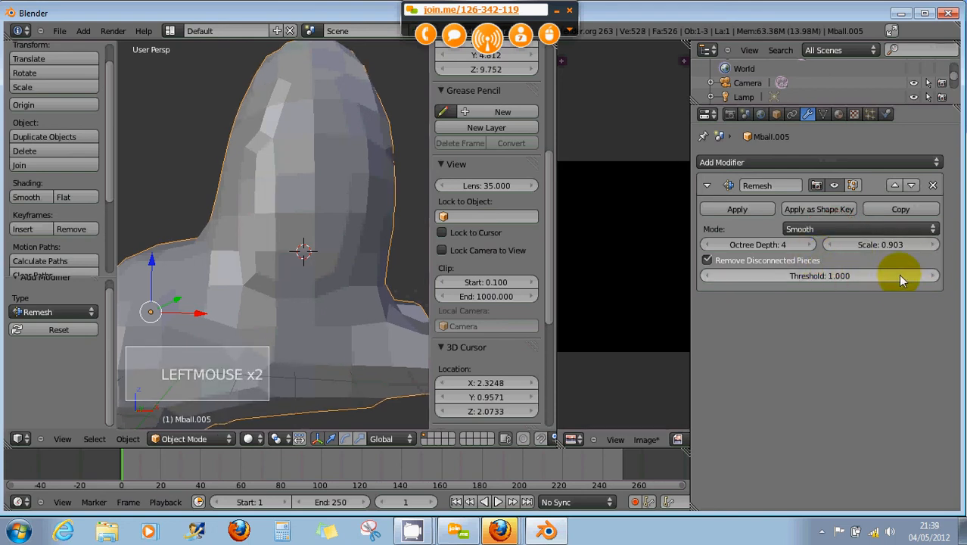
click(837, 279)
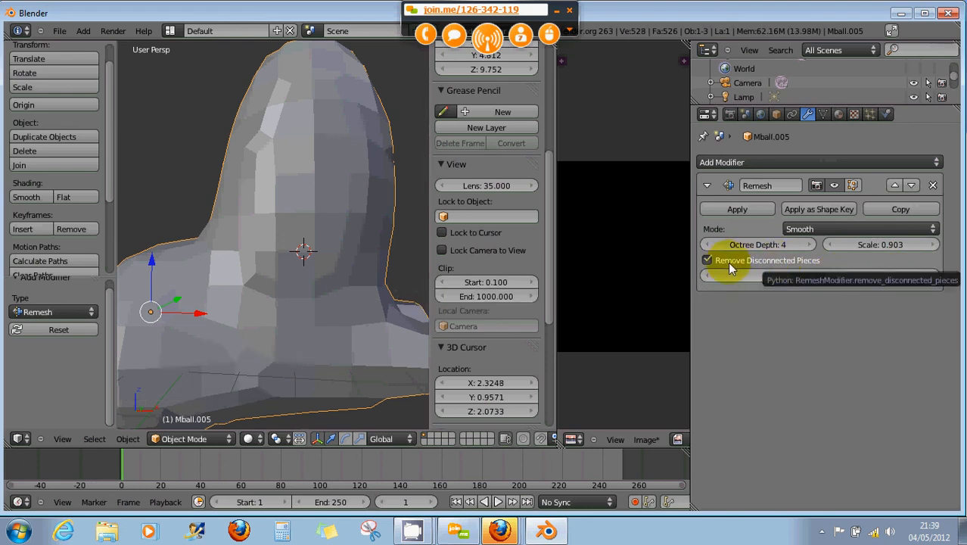
Step: Apply the Remesh modifier at an octree depth of 5 and enter Edit Mode
click(810, 248)
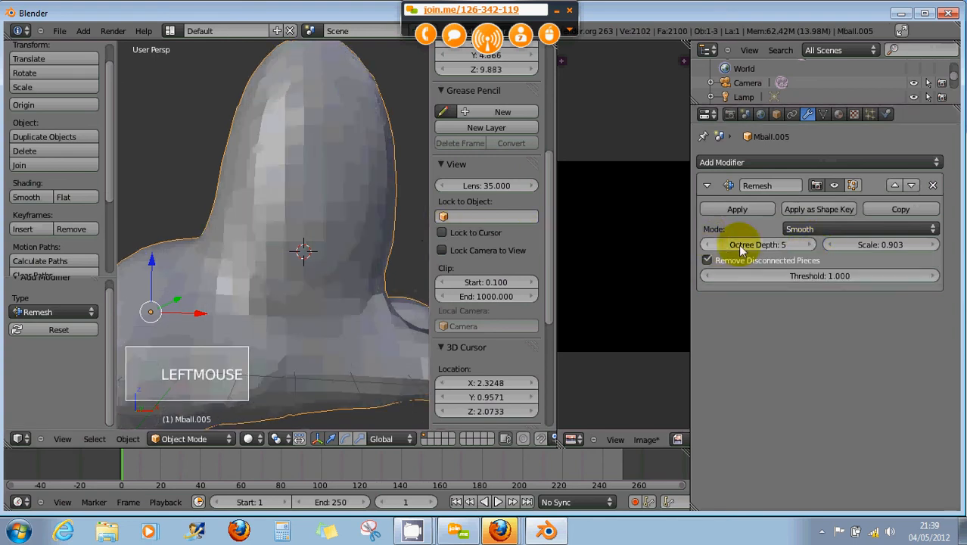
click(740, 211)
click(740, 212)
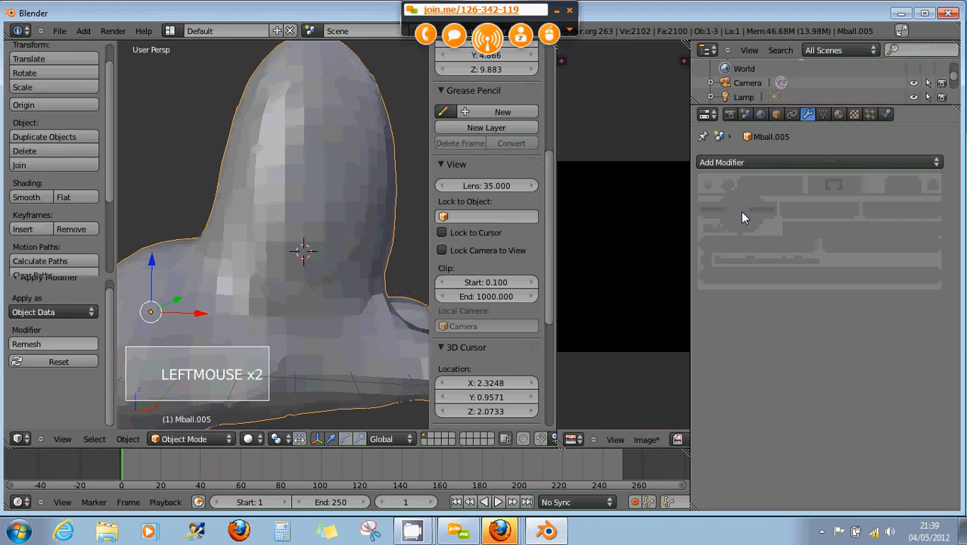
click(173, 440)
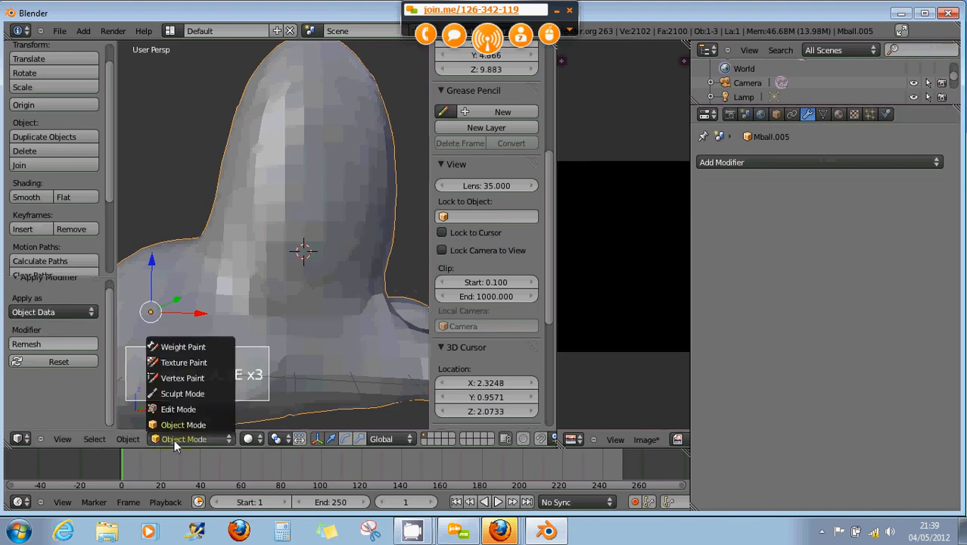
click(181, 406)
Step: Examine the remeshed figure's face layout from several angles and distances
scroll(286, 360, down, 1)
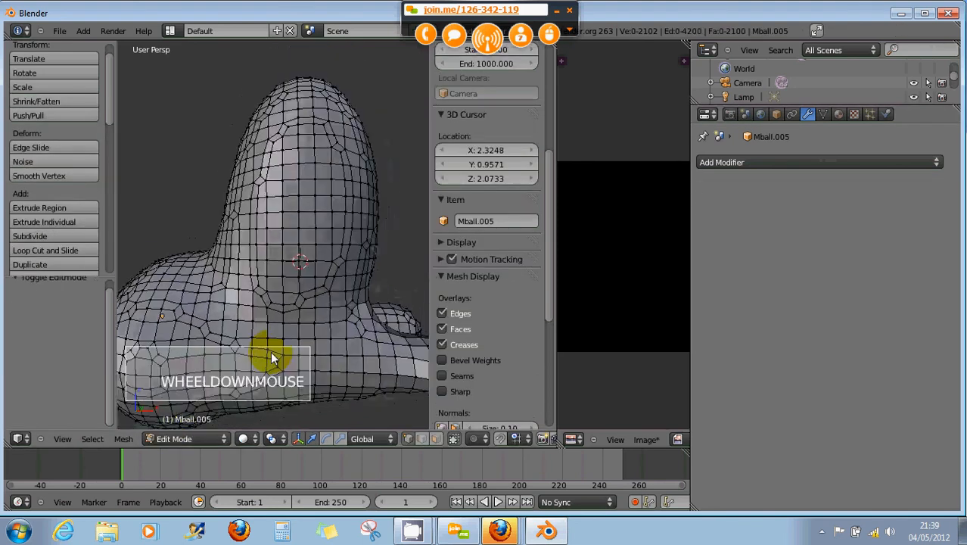
middle_drag(268, 358, 287, 361)
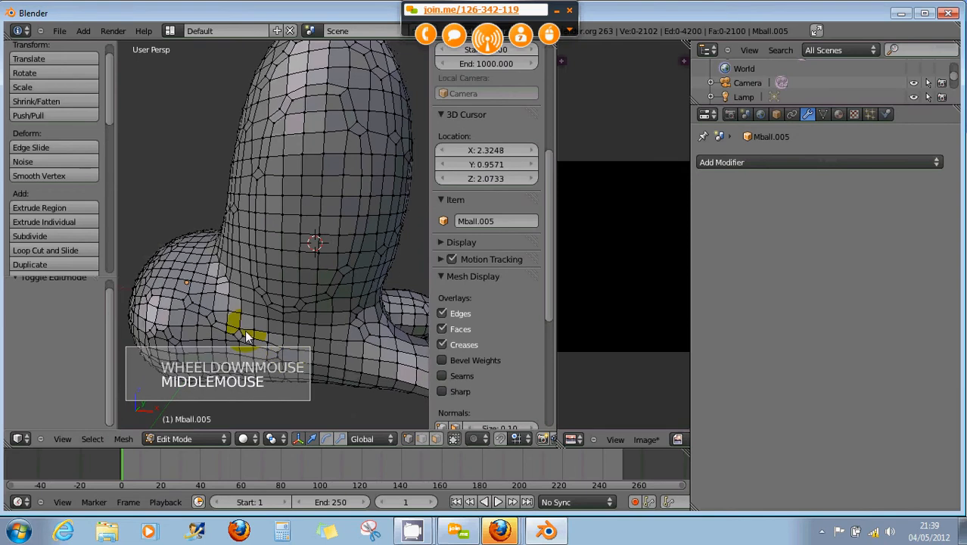
scroll(295, 297, down, 2)
middle_drag(297, 299, 118, 319)
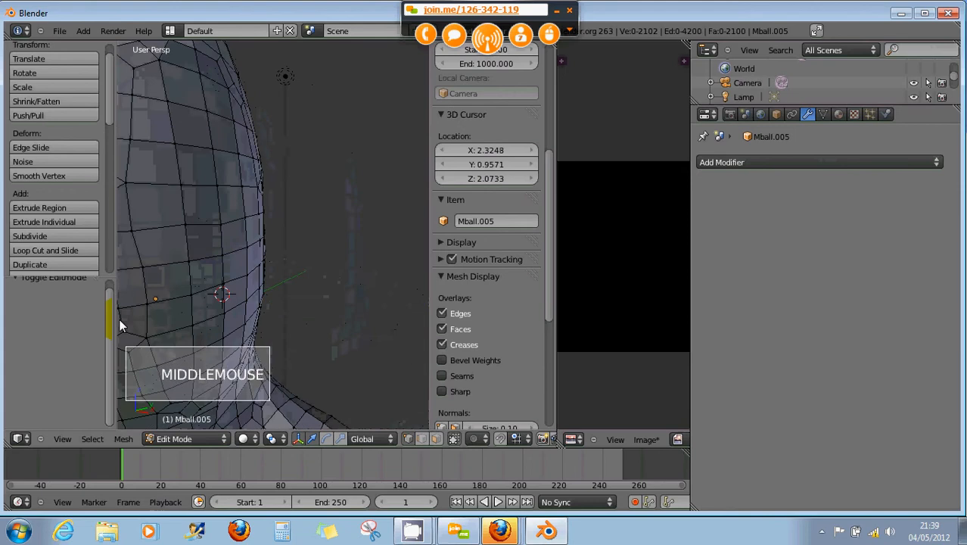
scroll(310, 310, down, 4)
middle_drag(293, 317, 293, 287)
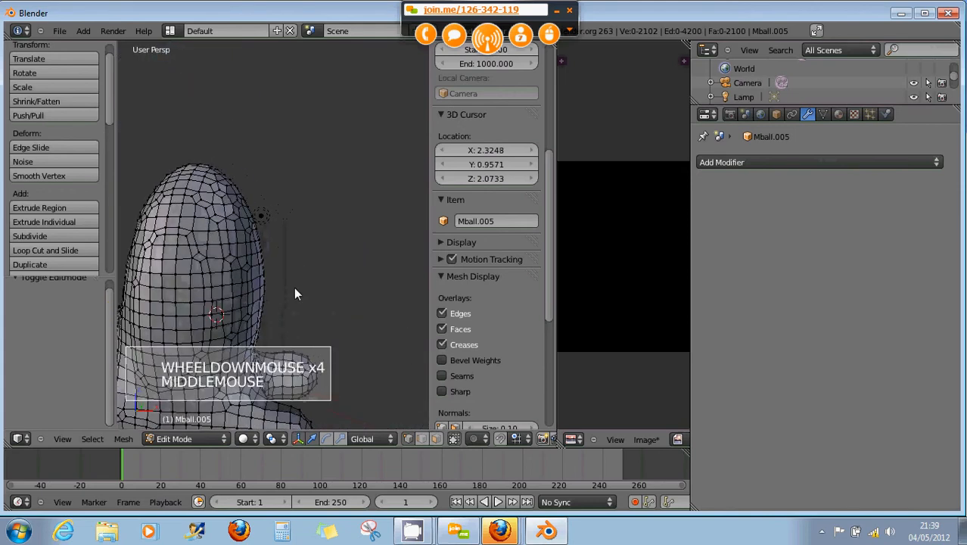
shift+middle_drag(225, 287, 335, 260)
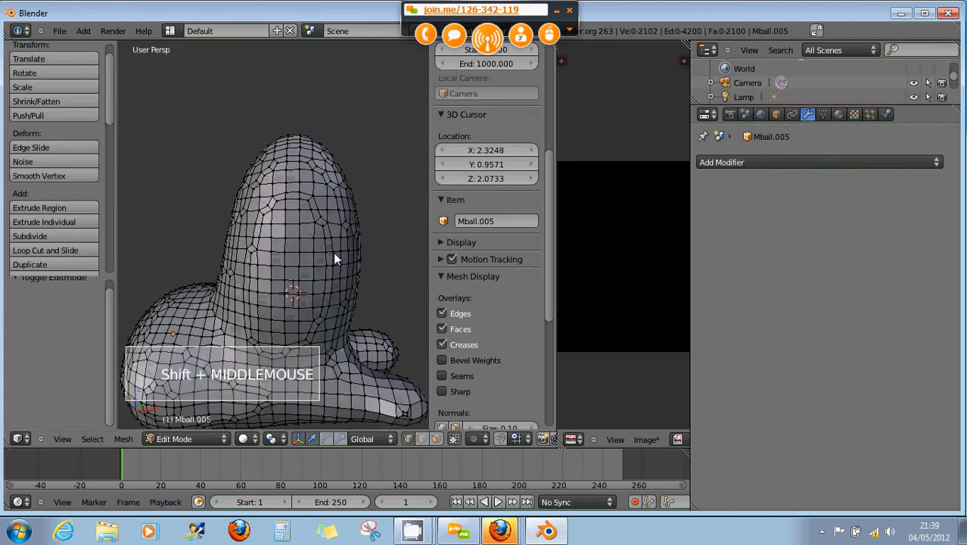
scroll(287, 307, up, 2)
shift+middle_drag(287, 307, 315, 286)
scroll(313, 261, up, 1)
scroll(307, 261, down, 2)
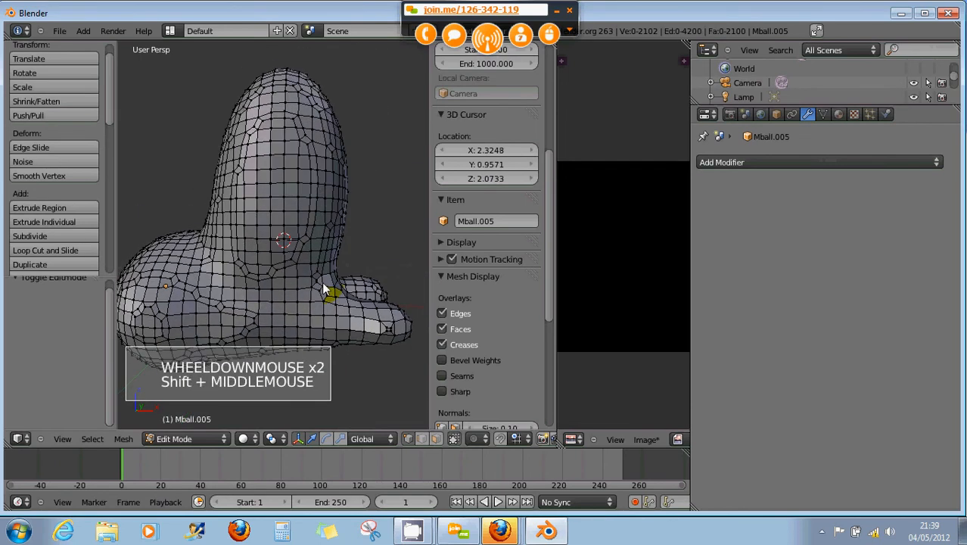
mouse_move(326, 287)
middle_down()
mouse_move(321, 276)
mouse_move(255, 282)
mouse_move(328, 276)
middle_up()
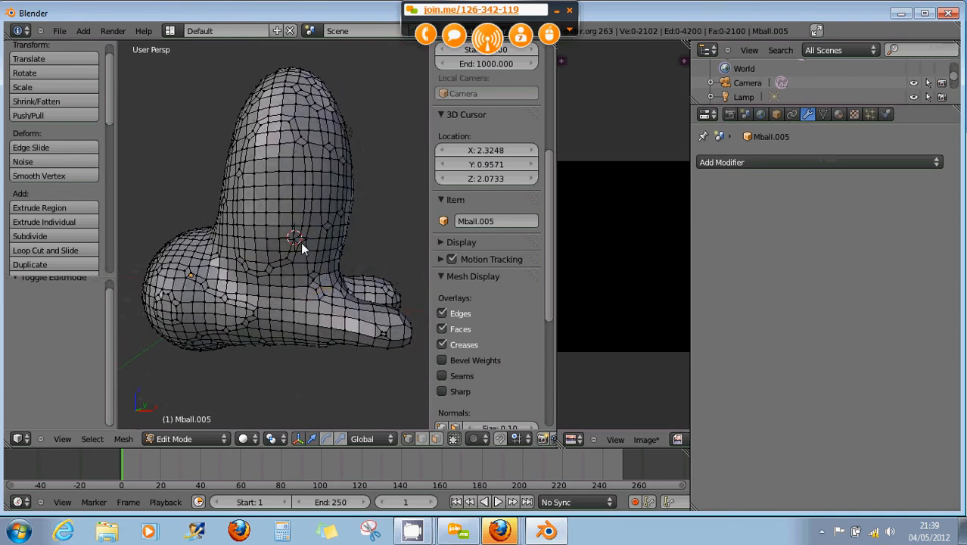
click(741, 162)
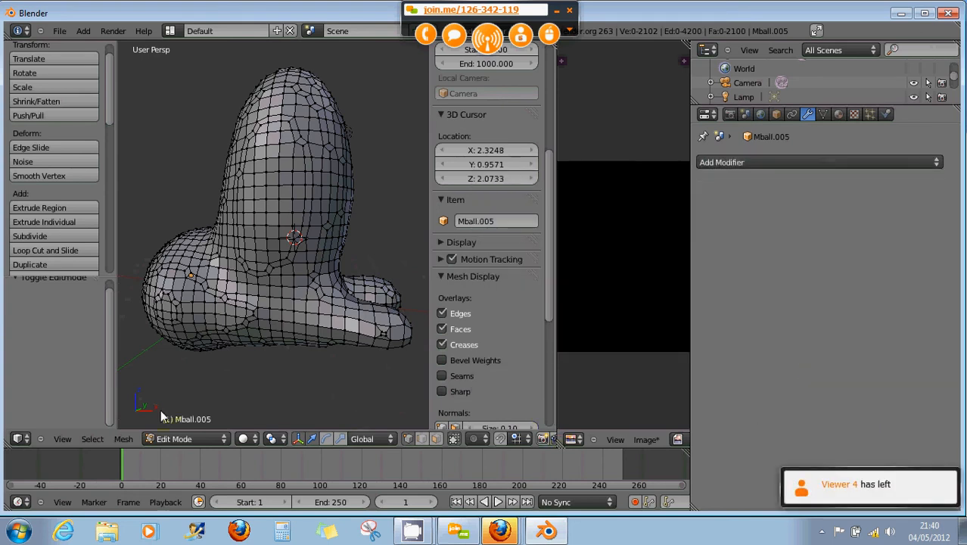
Step: Check the unsmoothed mesh in Object Mode and return it to Edit Mode
click(157, 438)
click(164, 423)
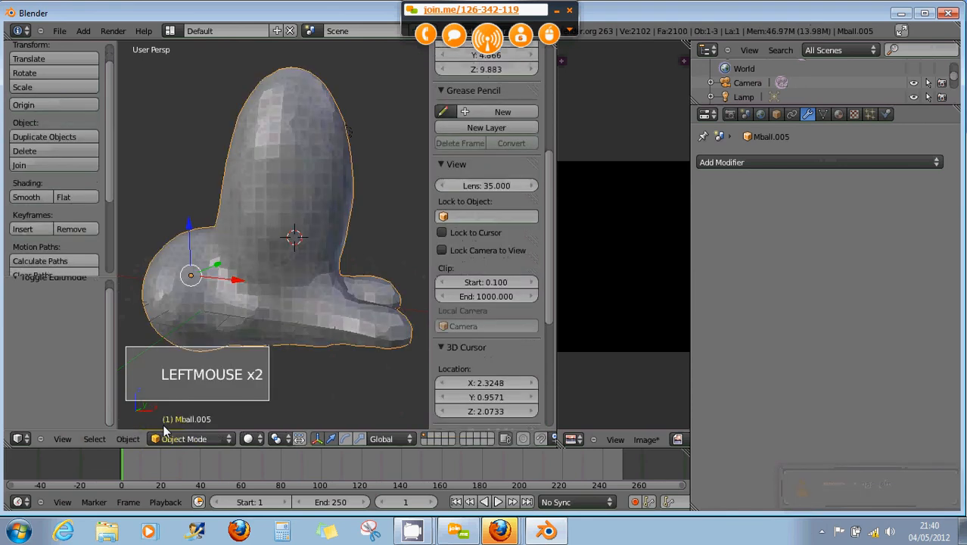
scroll(295, 319, up, 2)
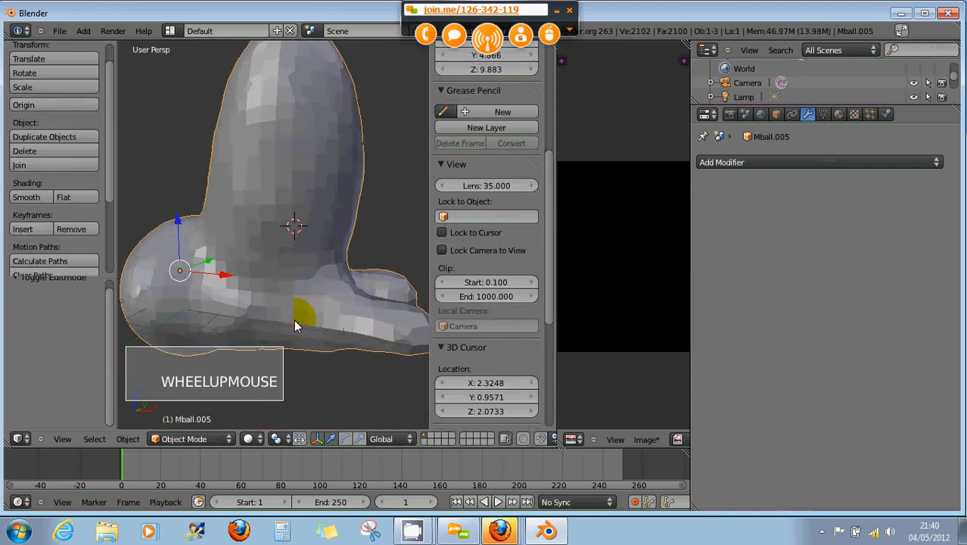
click(183, 437)
click(182, 408)
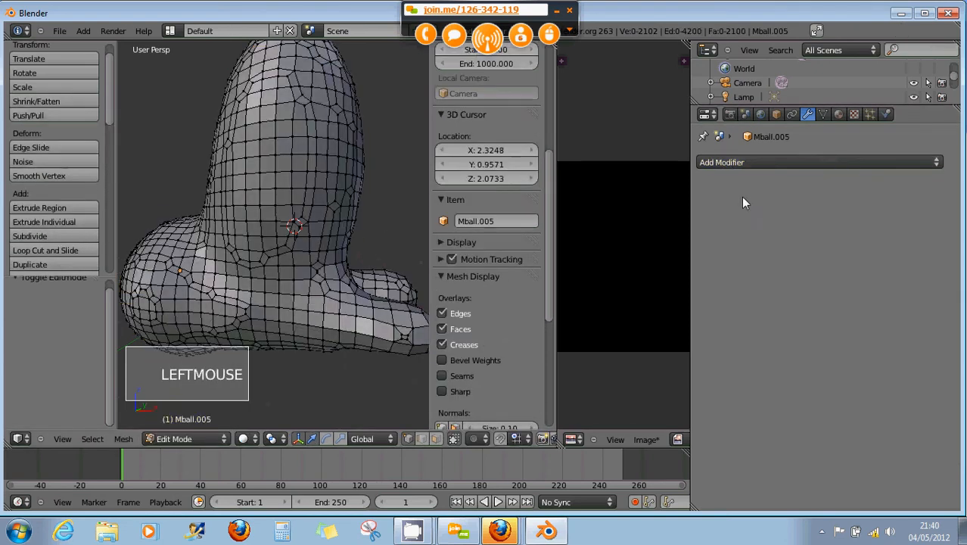
Step: Add a Remesh modifier to the mesh, show its result in Edit Mode, and set the octree depth to 3
click(735, 164)
click(615, 330)
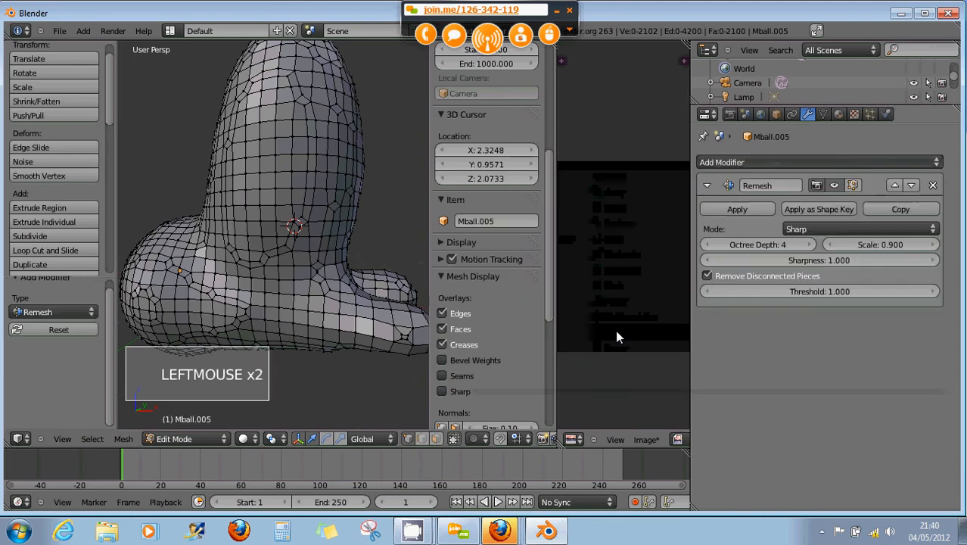
click(852, 186)
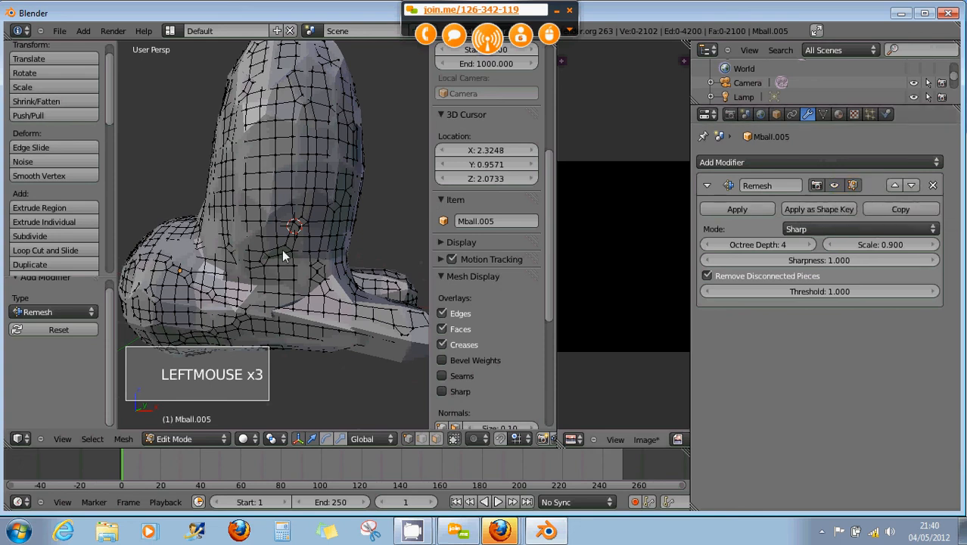
middle_drag(282, 249, 292, 253)
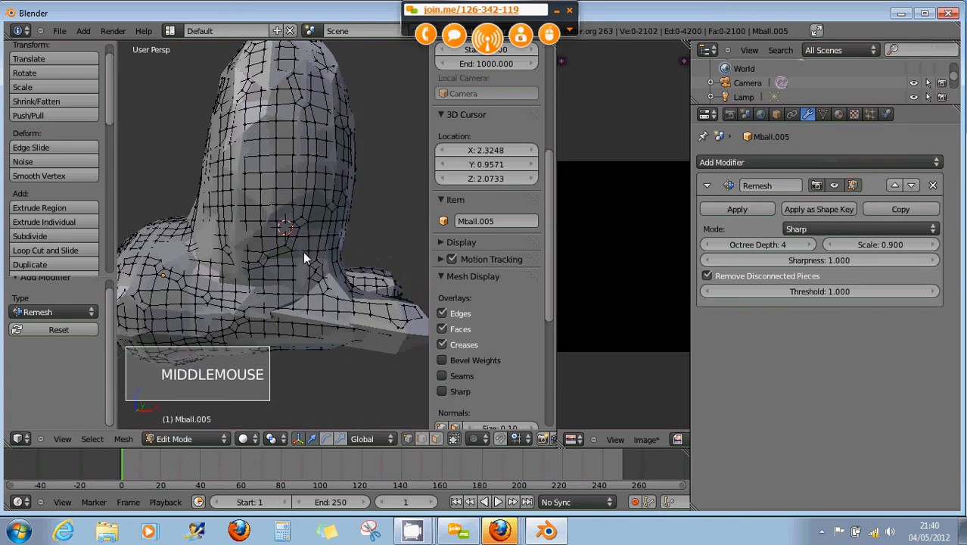
click(706, 245)
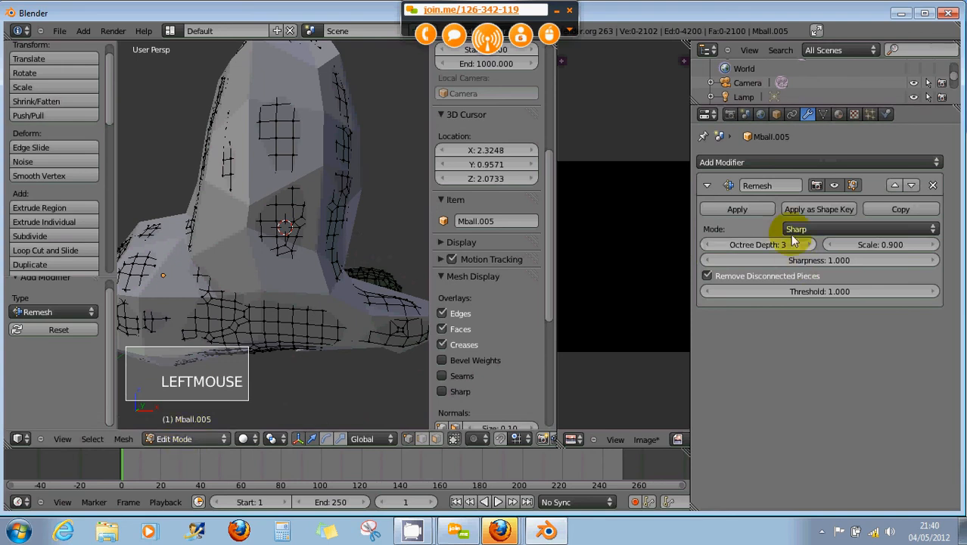
Step: Switch to Object Mode and apply the Remesh modifier to the mesh
click(186, 439)
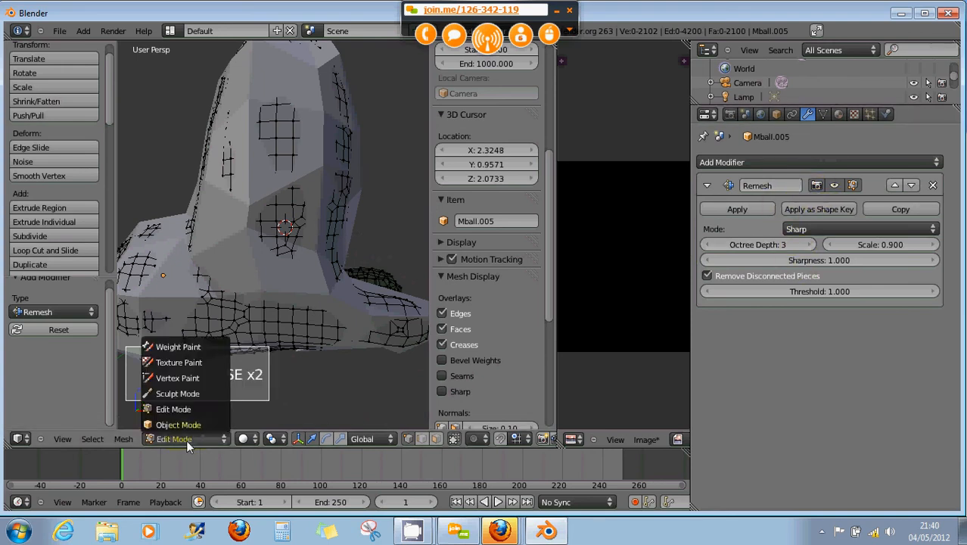
click(182, 426)
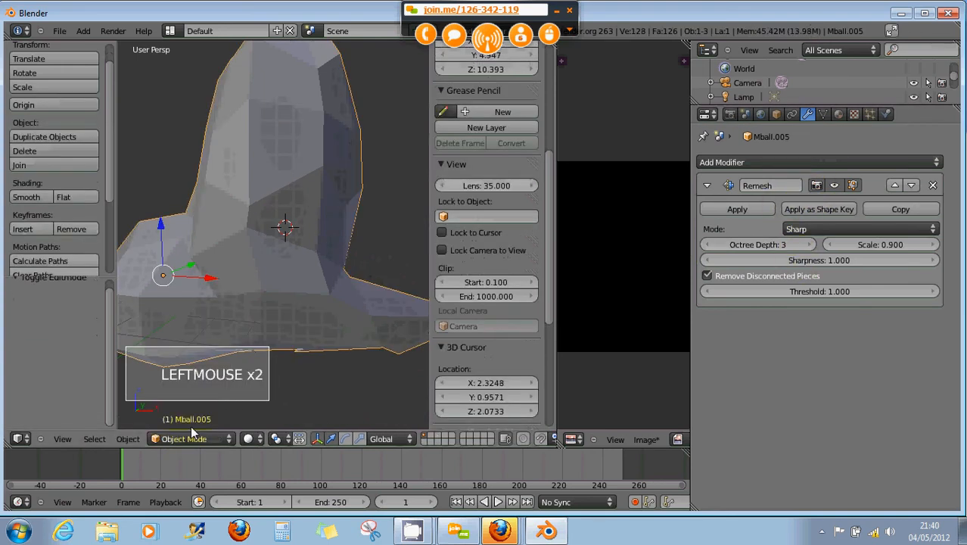
click(742, 210)
scroll(311, 267, down, 2)
middle_drag(309, 265, 286, 318)
scroll(242, 280, down, 2)
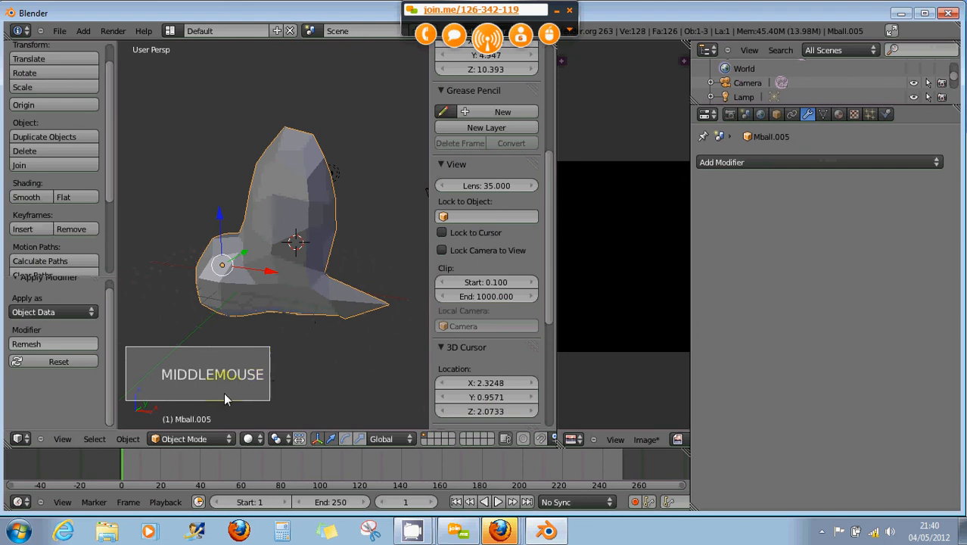
Step: Switch to Edit Mode and examine the low-poly topology of the remeshed object from several angles
click(190, 438)
click(191, 409)
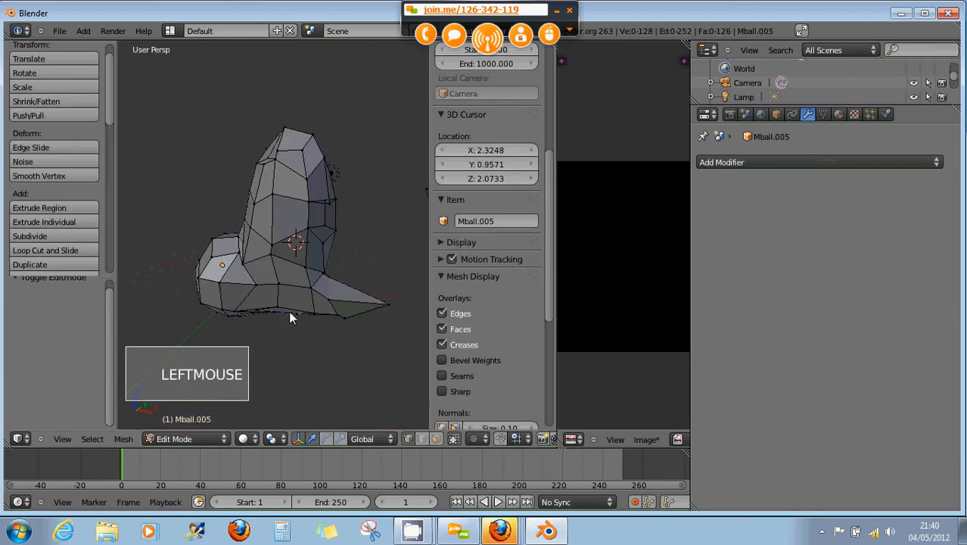
scroll(292, 313, up, 2)
middle_drag(296, 309, 345, 296)
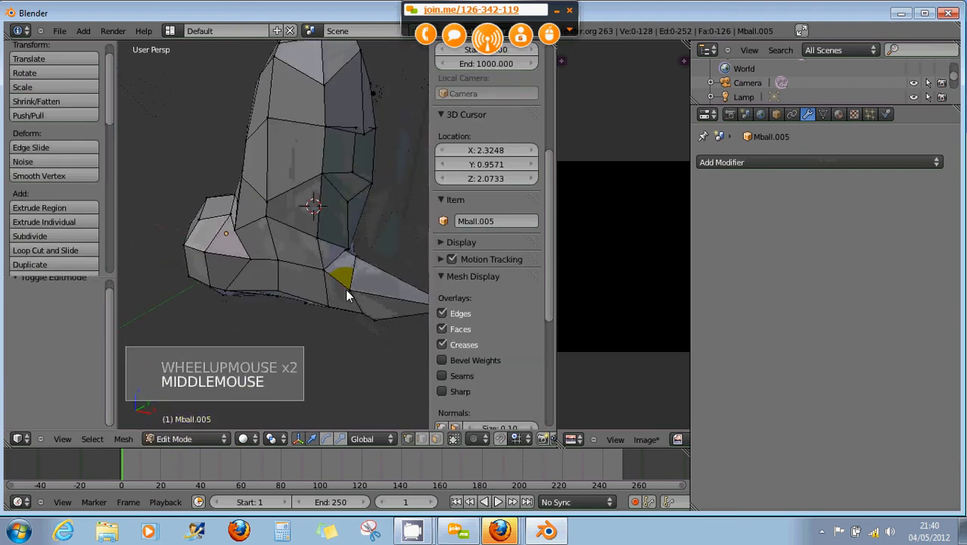
scroll(345, 289, down, 2)
middle_drag(362, 250, 378, 276)
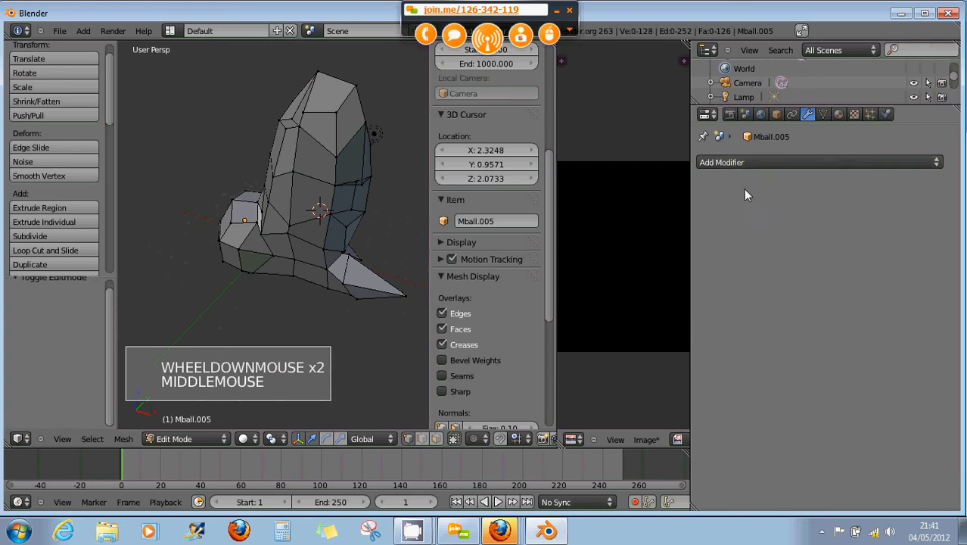
Step: Add another Remesh modifier to the low-poly mesh, switch to Object Mode, and set the octree depth to 6
click(780, 164)
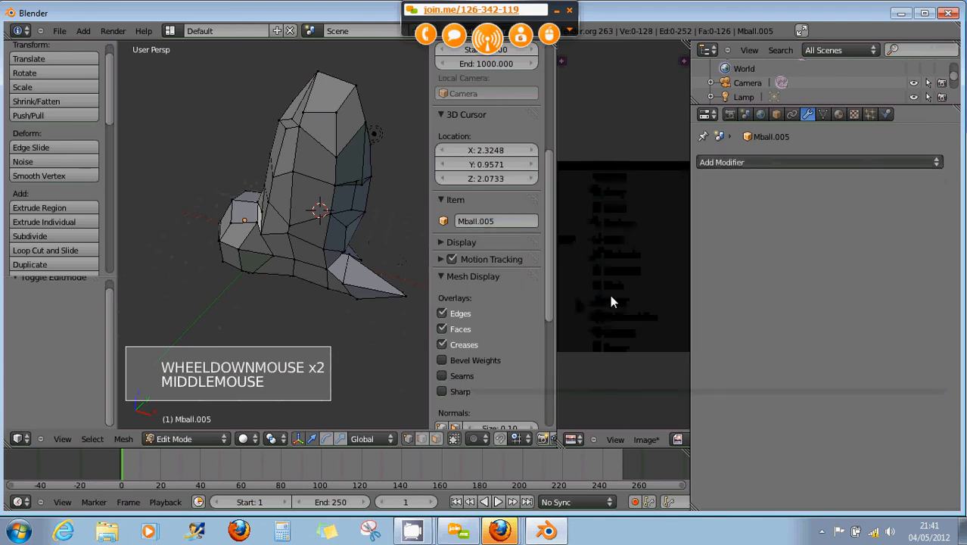
click(743, 161)
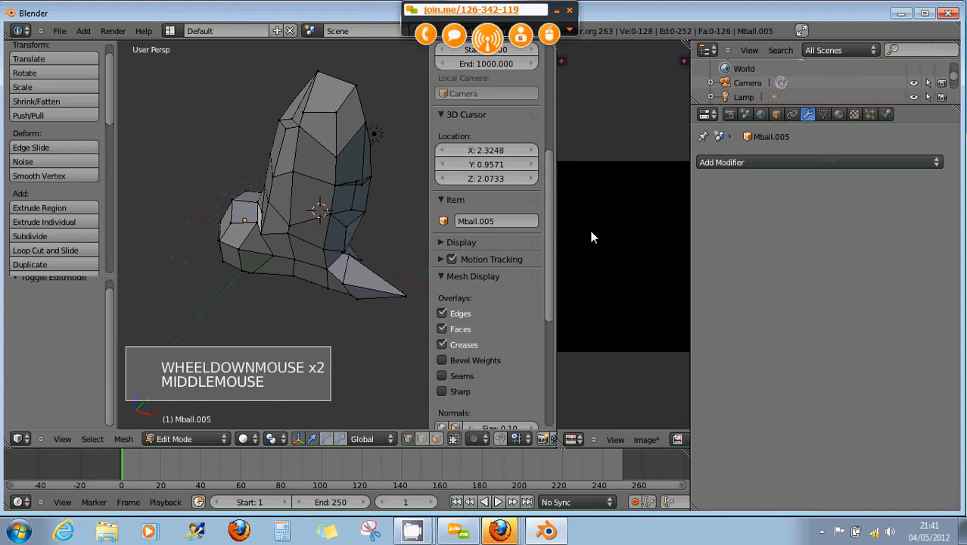
click(740, 163)
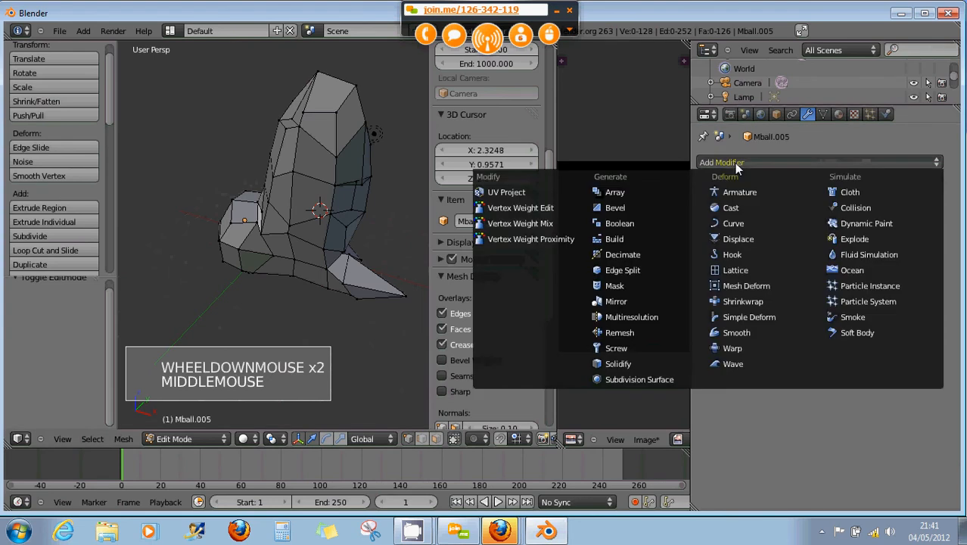
click(627, 332)
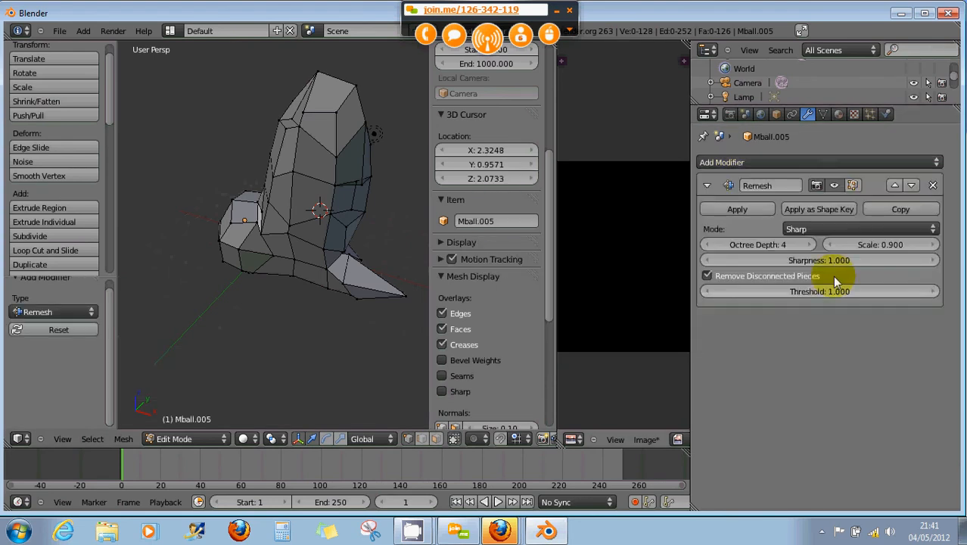
click(810, 247)
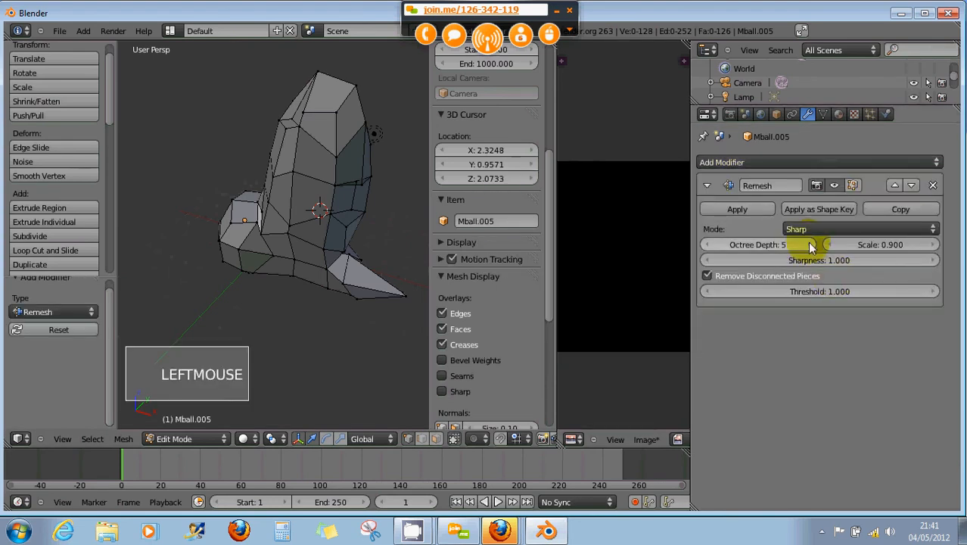
click(191, 439)
click(188, 427)
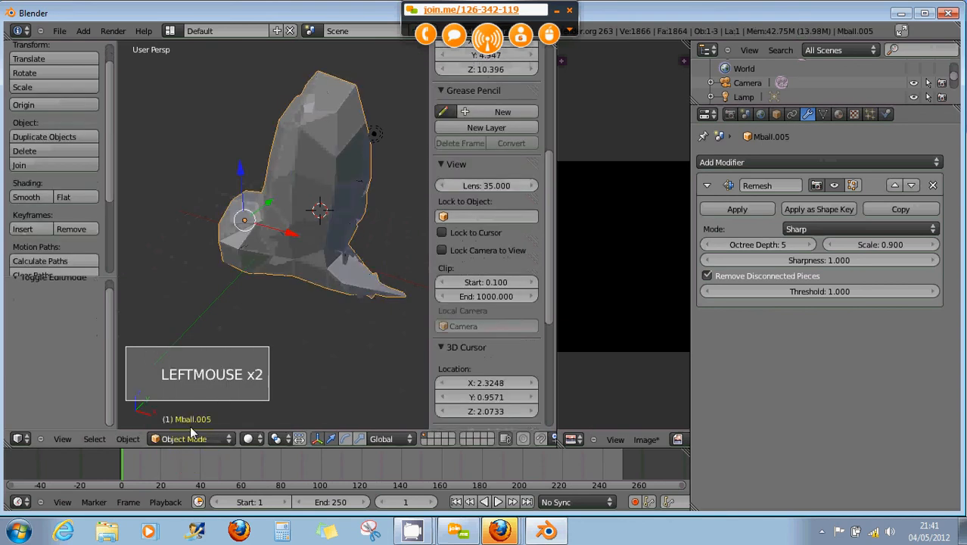
click(805, 244)
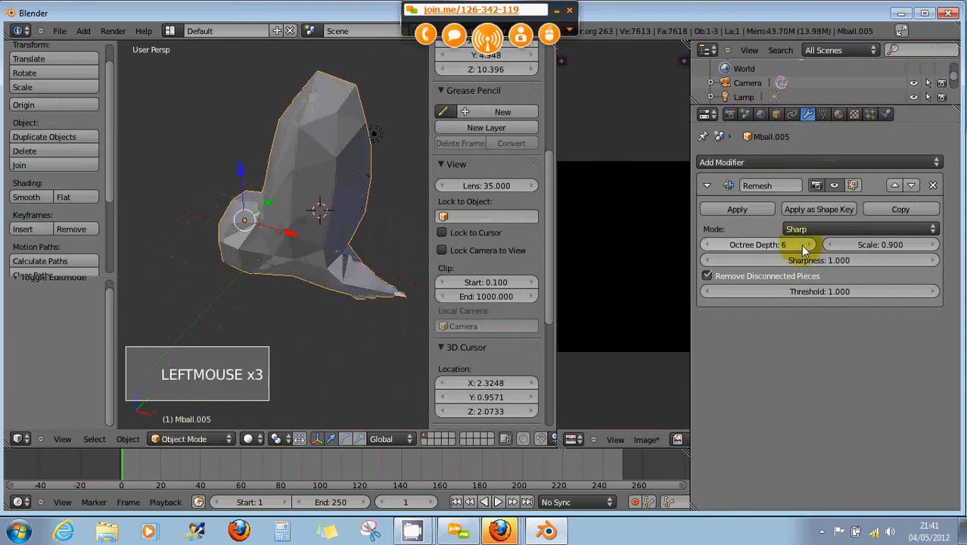
Step: Try the Smooth mode of the Remesh modifier and look over the resulting surface
click(817, 231)
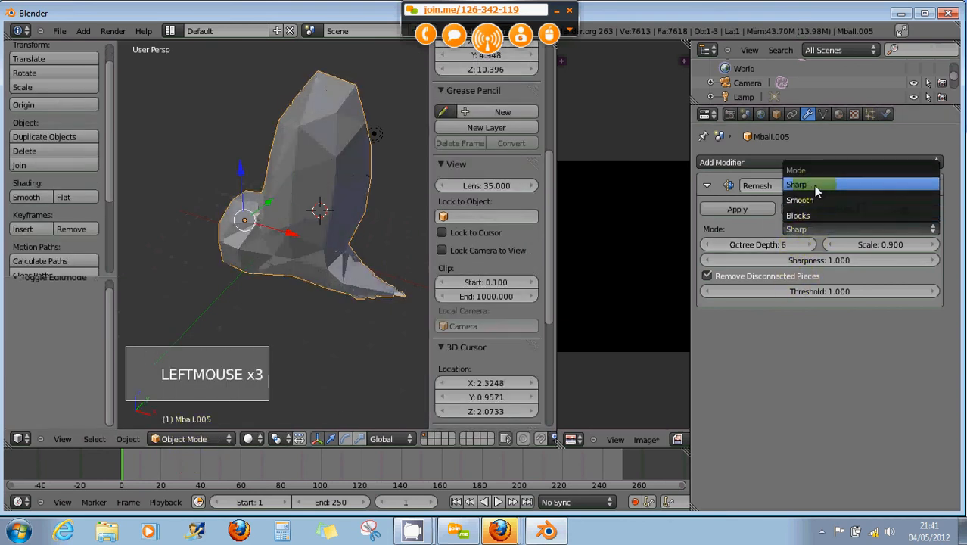
click(814, 199)
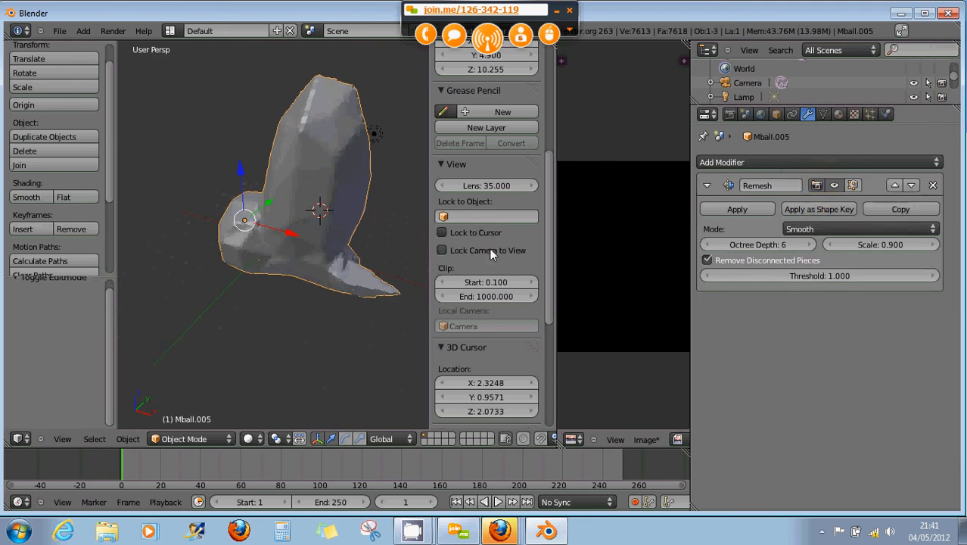
scroll(382, 230, up, 2)
middle_drag(382, 230, 397, 242)
scroll(372, 242, down, 2)
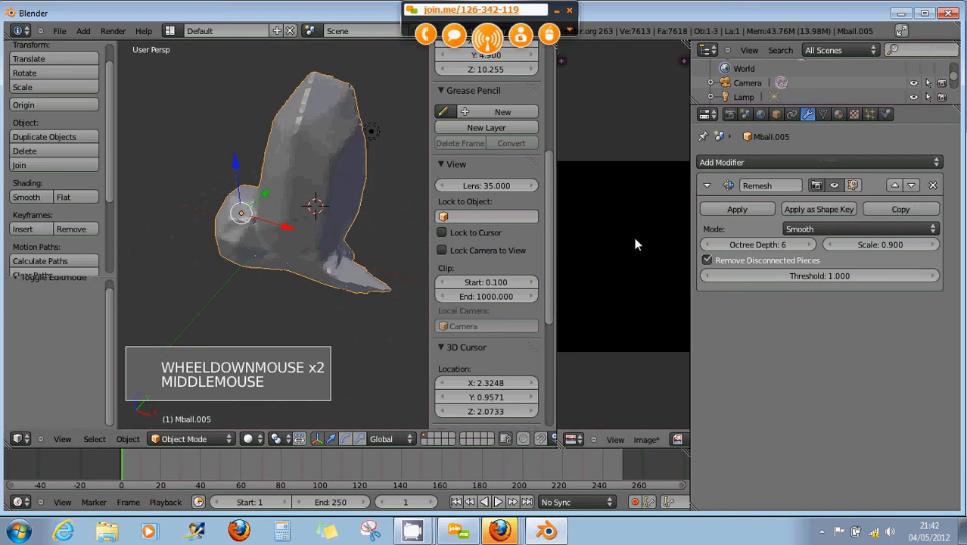
Step: Set the Remesh mode to Blocks and apply the modifier
click(822, 228)
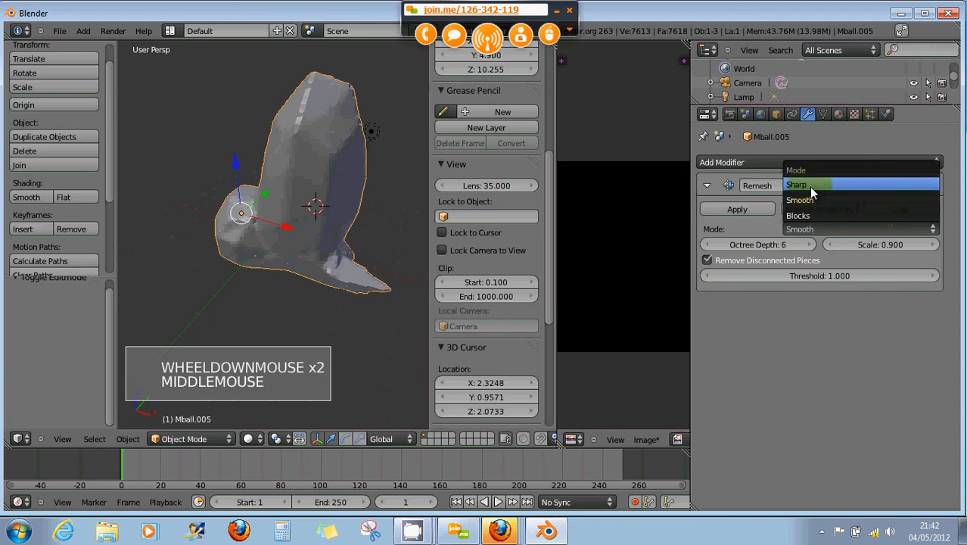
click(802, 215)
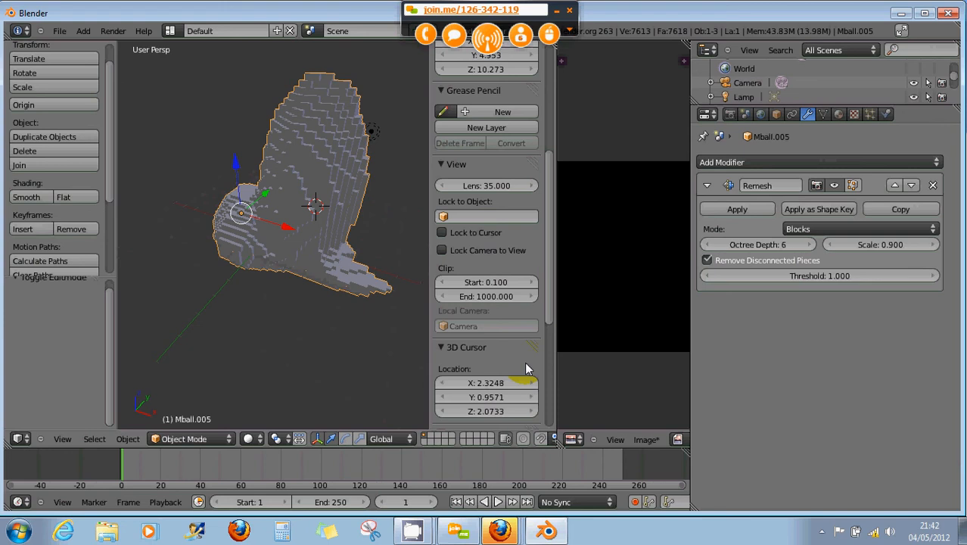
click(737, 209)
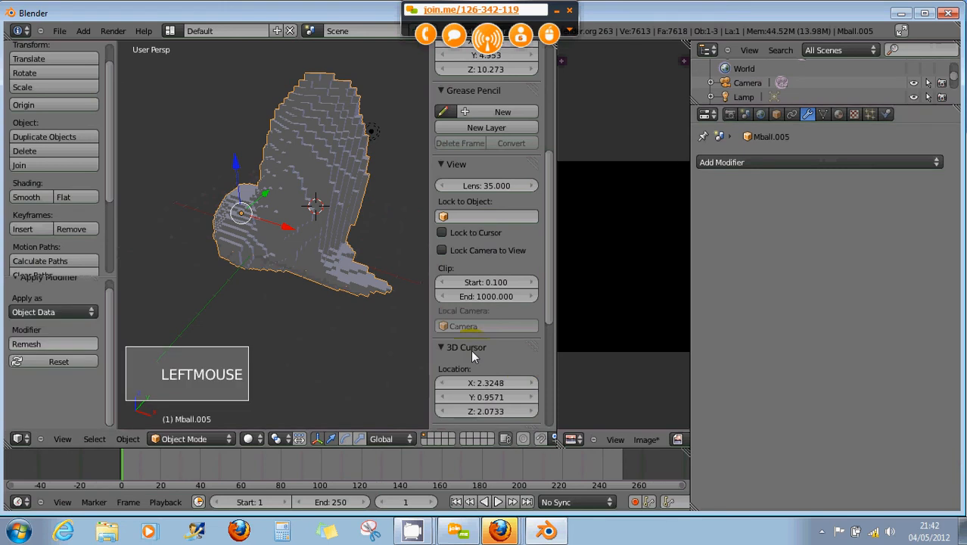
Step: Select the entire blocky mesh in Edit Mode and run Smooth Vertex on it about 15 times
click(216, 439)
click(213, 408)
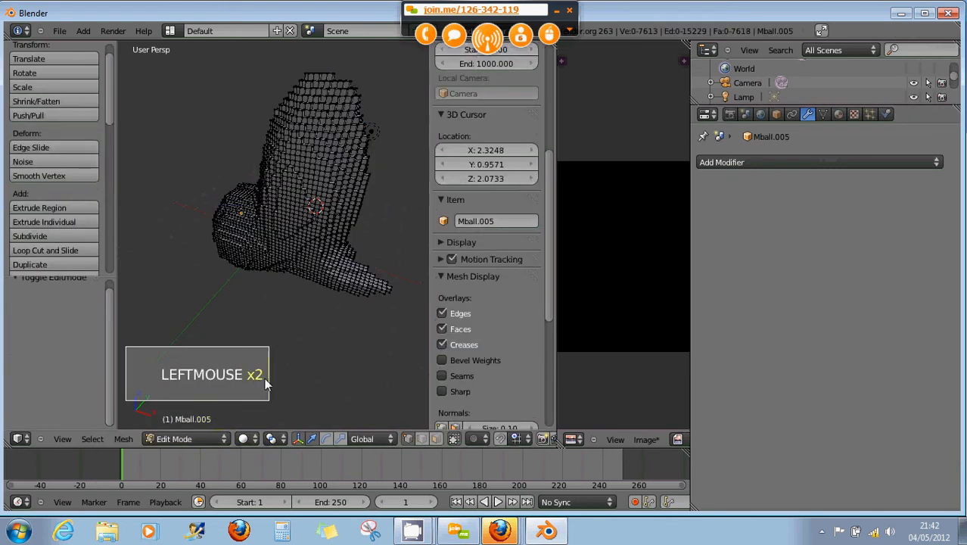
key(a)
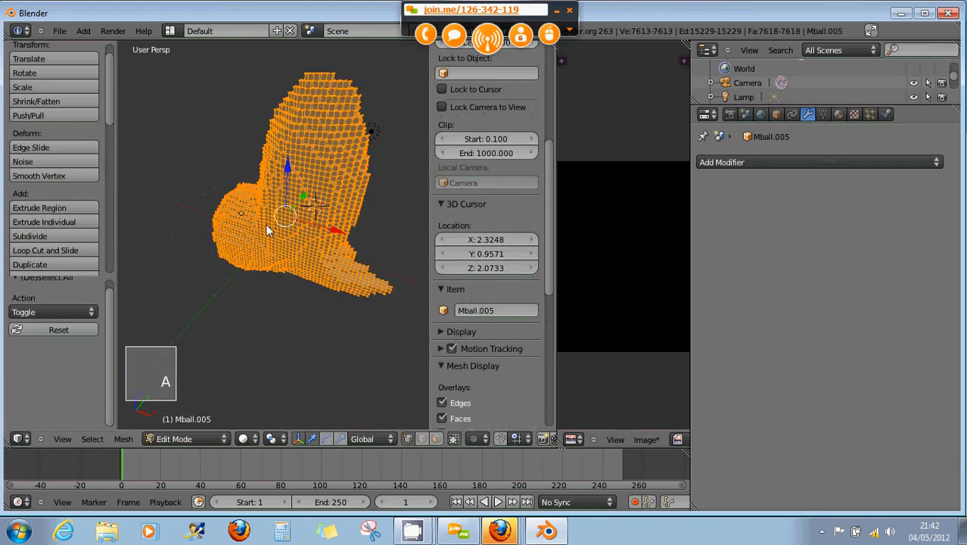
click(45, 176)
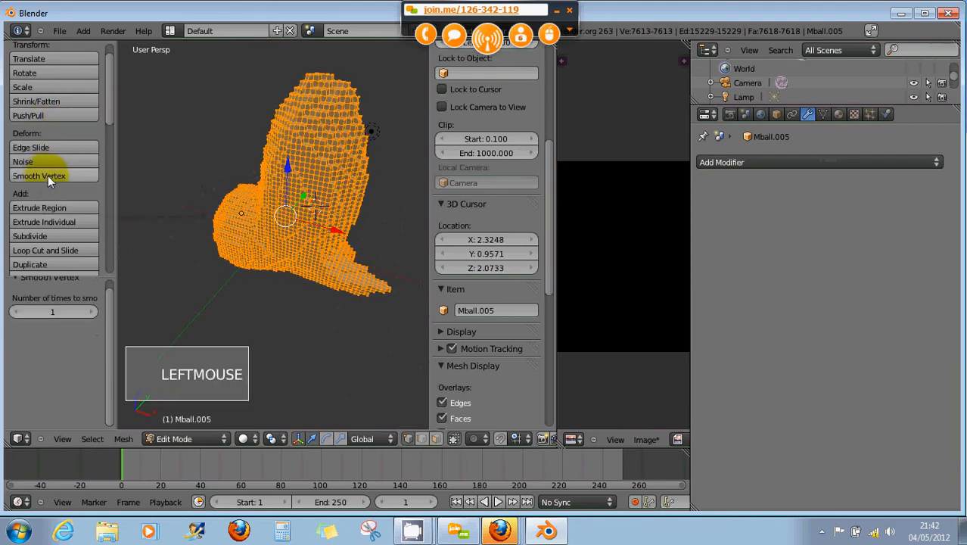
click(46, 175)
click(46, 176)
click(46, 176)
click(46, 176)
double_click(45, 175)
triple_click(45, 176)
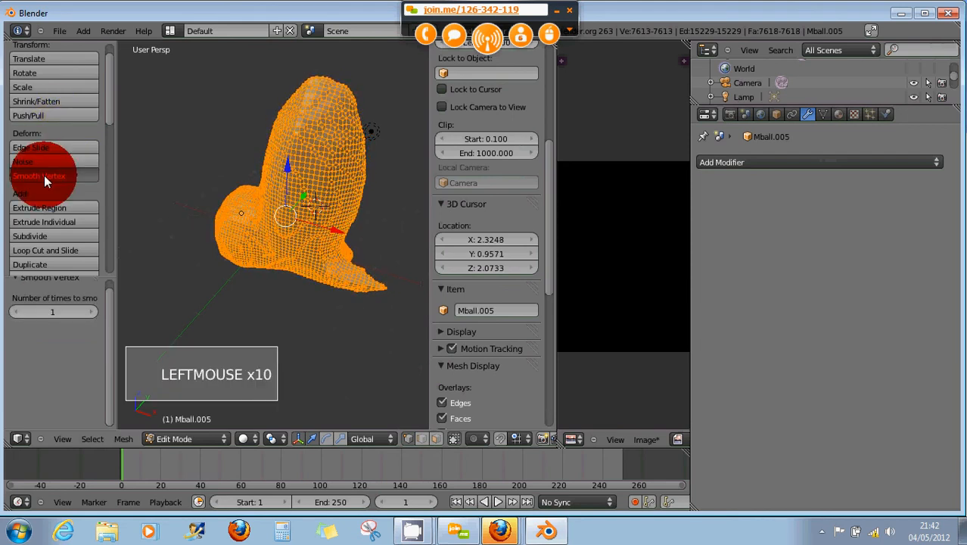
double_click(44, 176)
triple_click(44, 175)
Step: Examine the smoothed mesh's topology up close and select a single vertex on the upright part
scroll(374, 218, up, 4)
middle_drag(355, 216, 321, 184)
scroll(314, 180, up, 4)
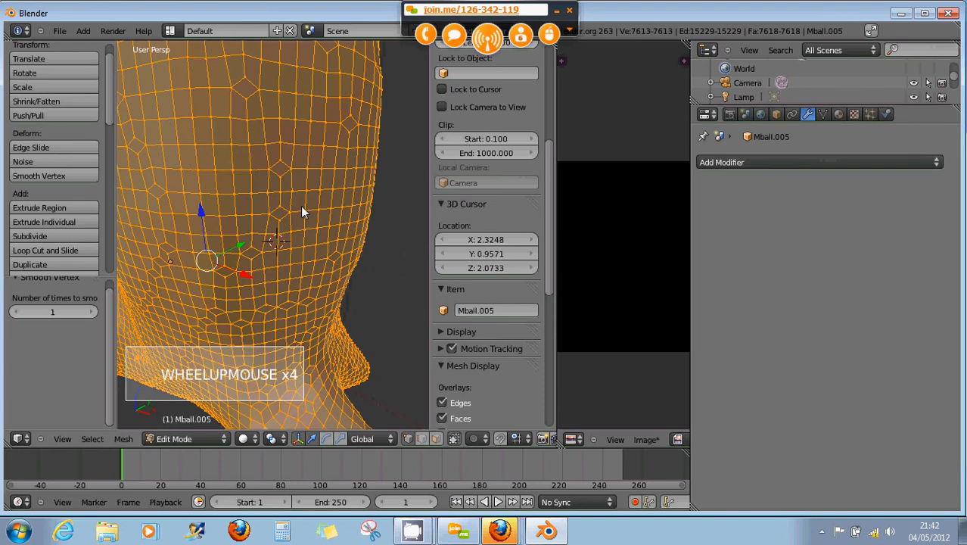
scroll(301, 208, down, 7)
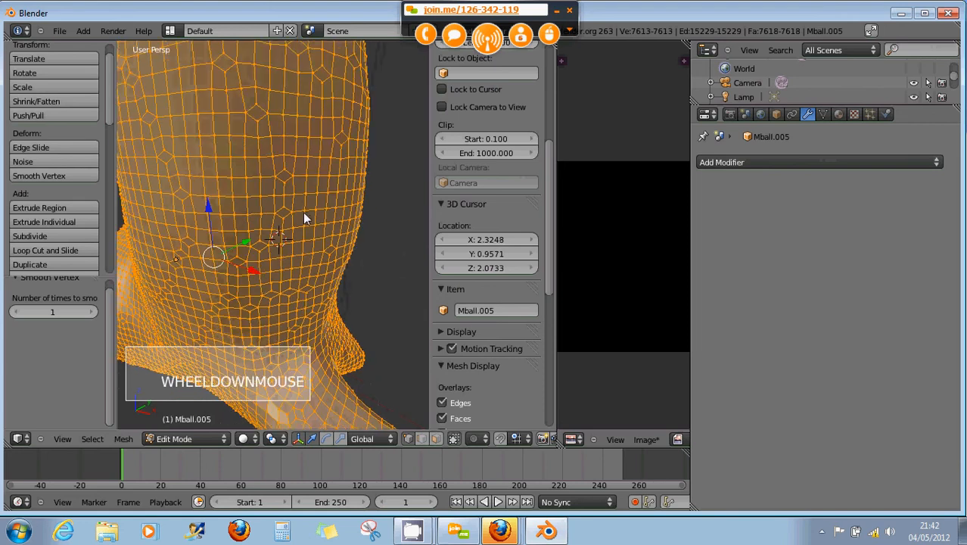
middle_drag(303, 216, 323, 202)
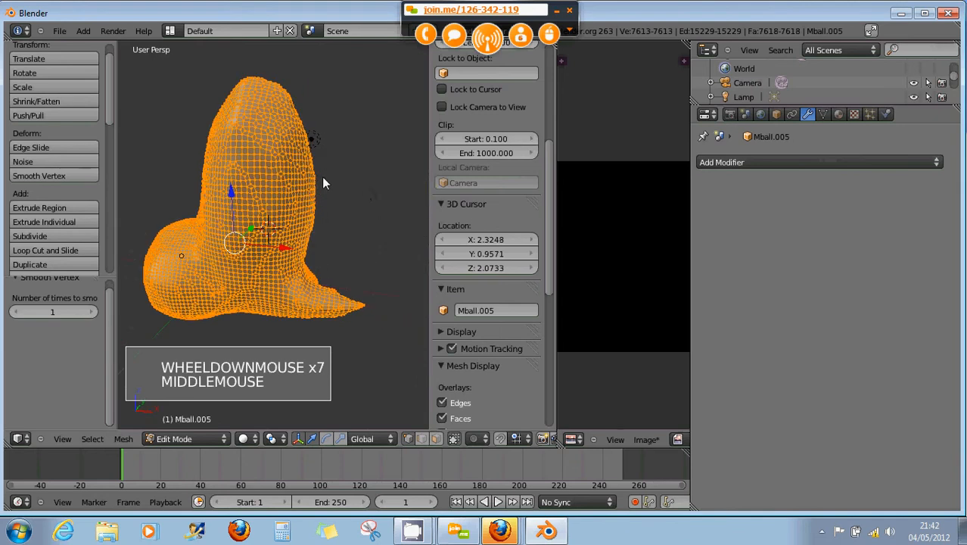
scroll(281, 247, up, 8)
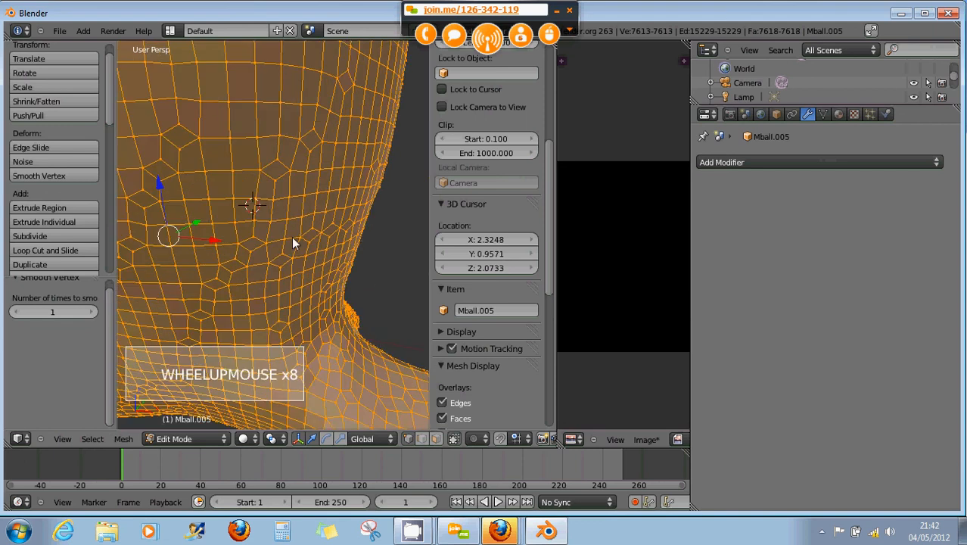
right_click(234, 224)
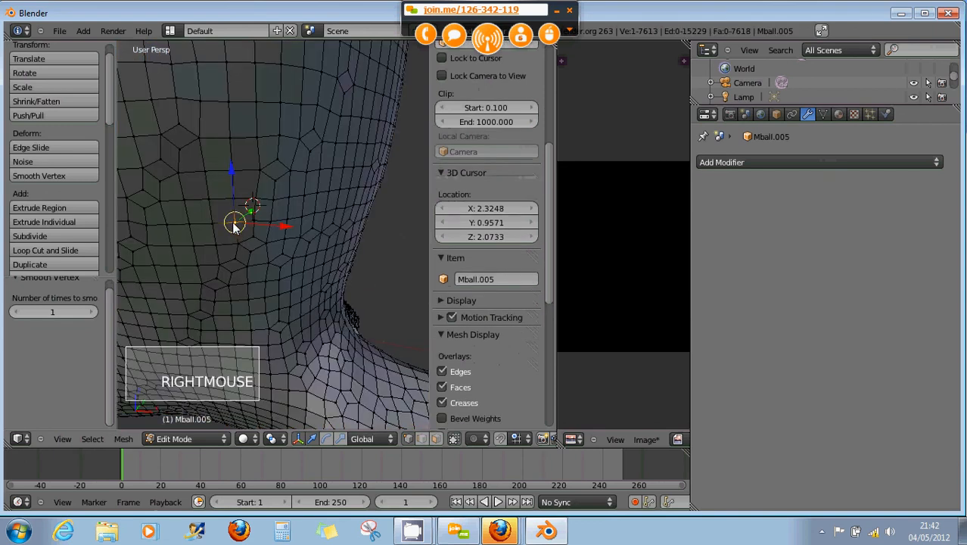
Step: Select edge loops at various places on the upright part to examine how they run through the remeshed topology
alt+right_click(236, 226)
scroll(236, 227, down, 6)
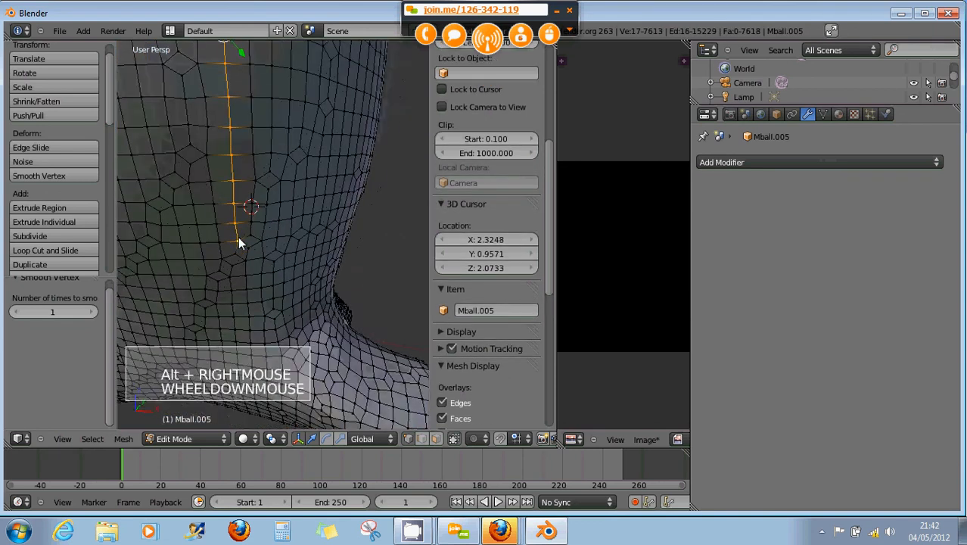
middle_drag(239, 245, 239, 236)
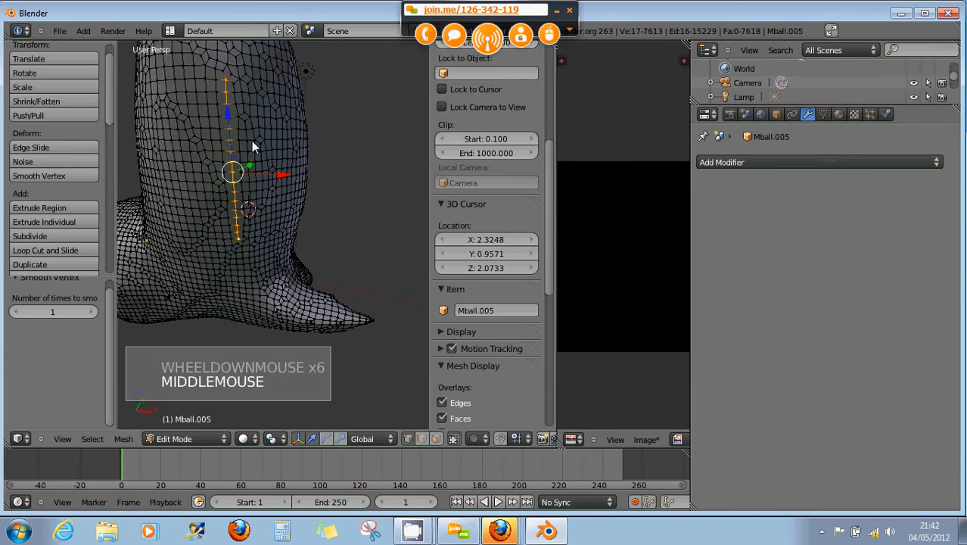
alt+right_click(260, 247)
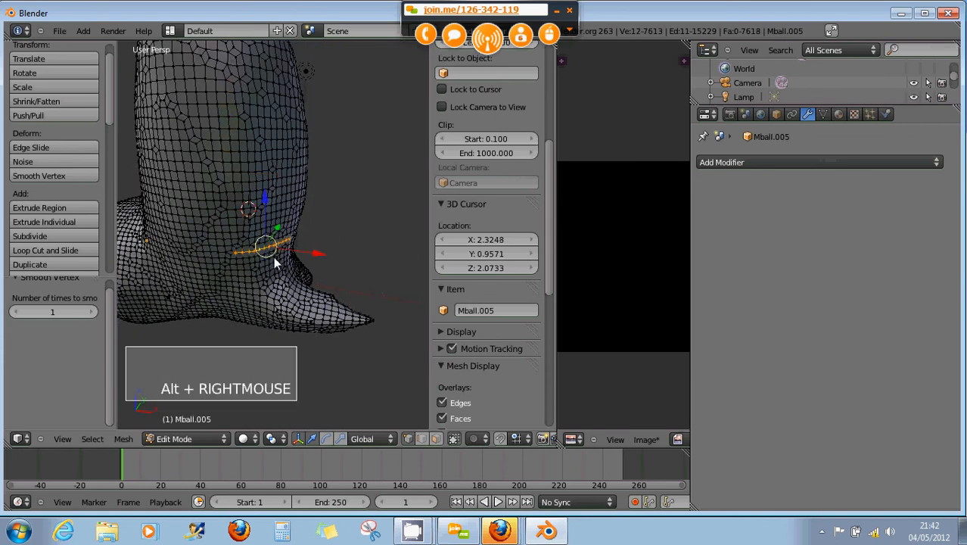
alt+right_click(268, 262)
alt+right_click(295, 210)
alt+right_click(291, 181)
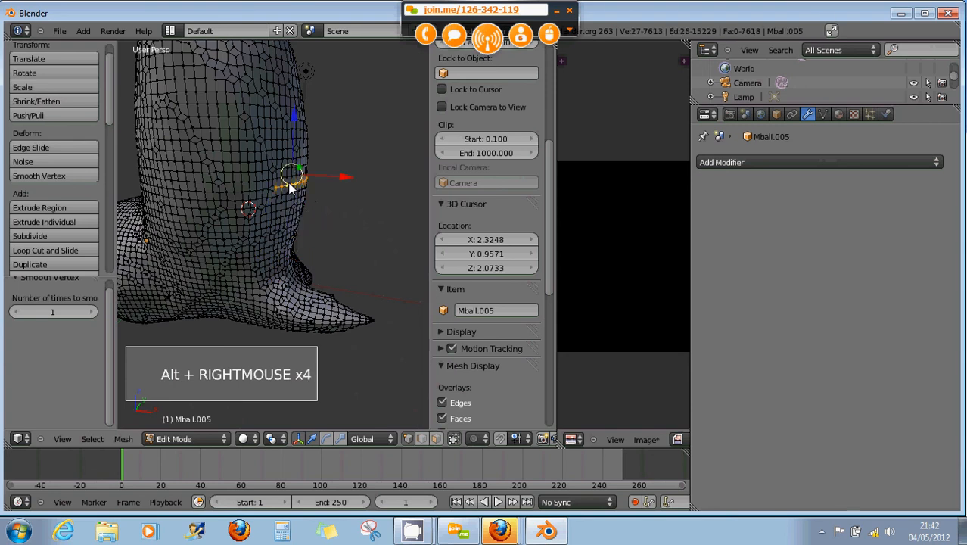
alt+right_click(282, 162)
alt+right_click(265, 130)
alt+right_click(223, 119)
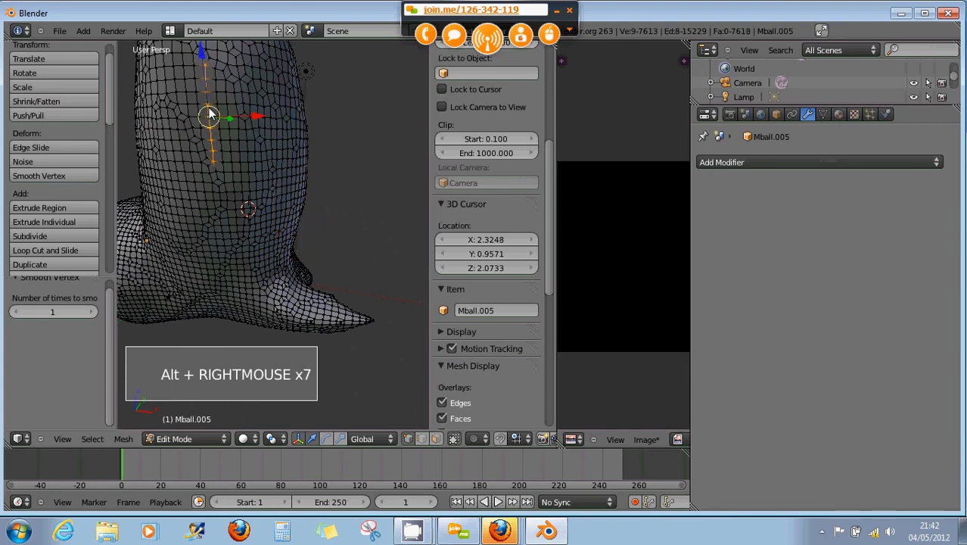
alt+right_click(190, 96)
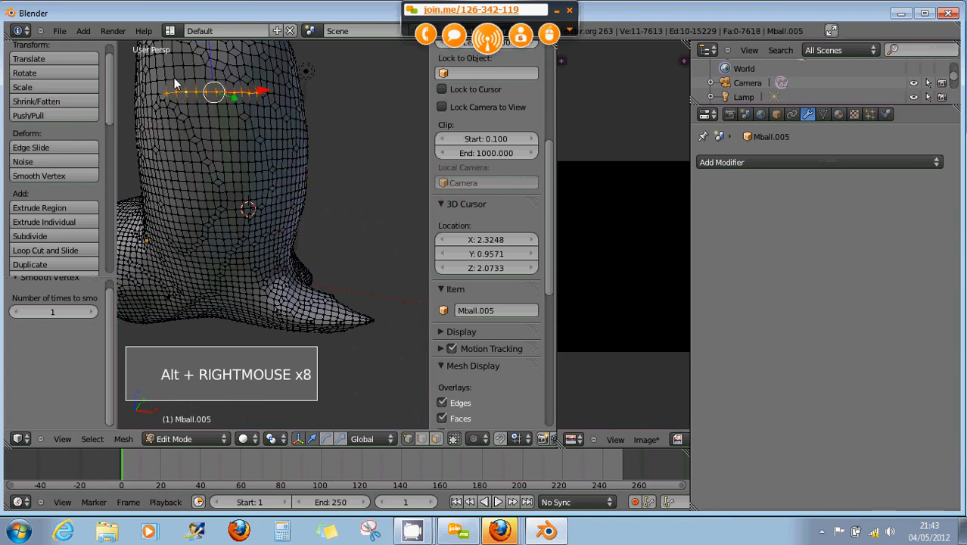
alt+right_click(175, 85)
Step: Enable proportional editing and pull a low vertex on the mesh outward into a spike, about 2.7 units along X
middle_drag(228, 153, 215, 182)
scroll(267, 153, down, 3)
scroll(267, 159, down, 4)
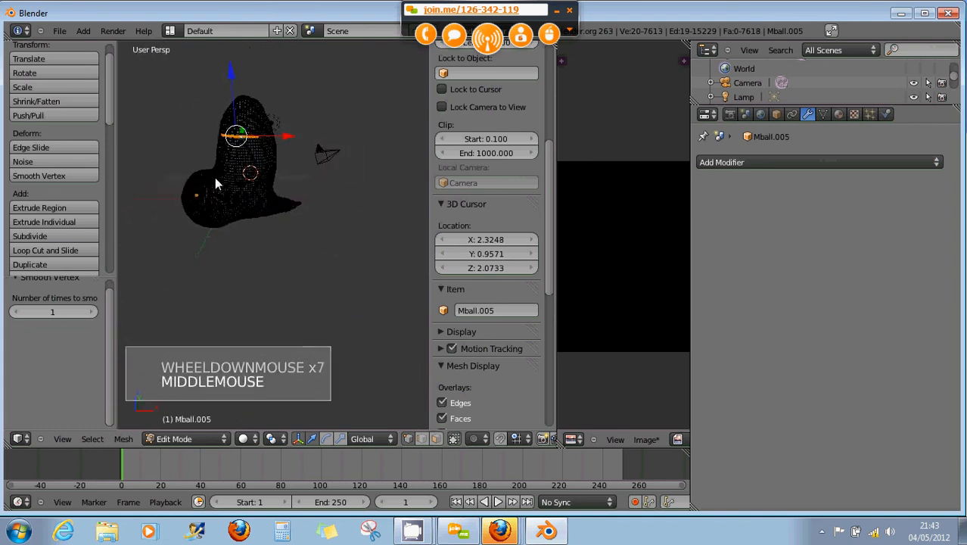
scroll(303, 208, up, 2)
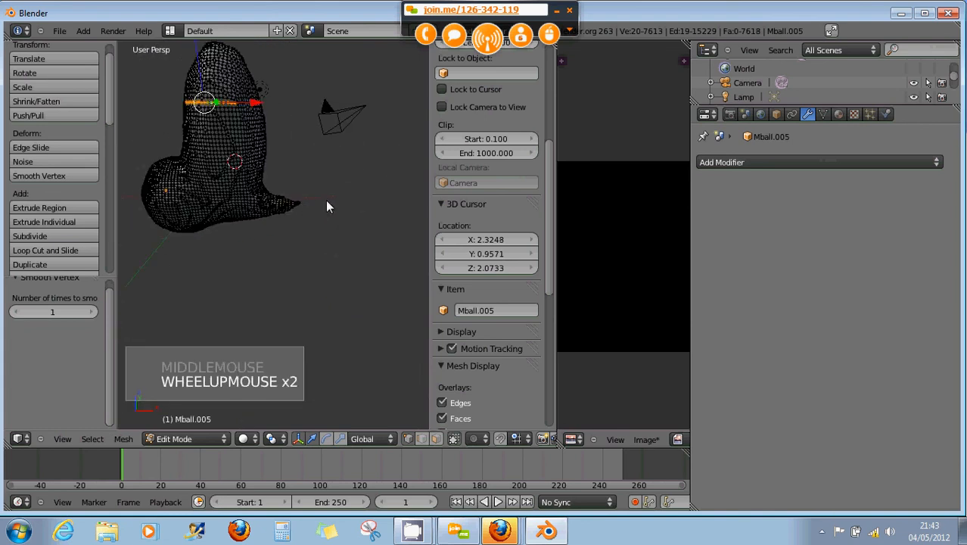
middle_drag(325, 200, 212, 214)
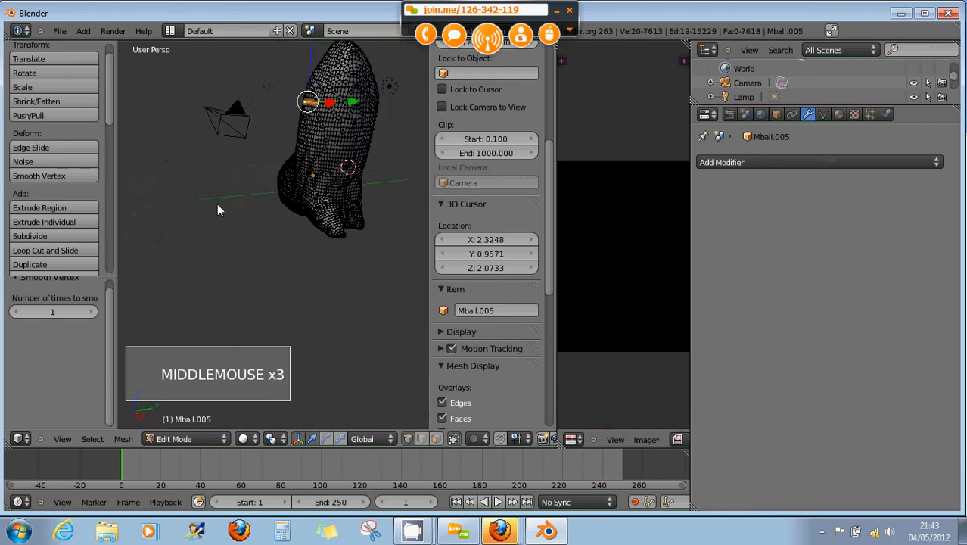
scroll(300, 229, down, 2)
mouse_move(300, 229)
middle_down()
mouse_move(283, 222)
mouse_move(288, 232)
middle_up()
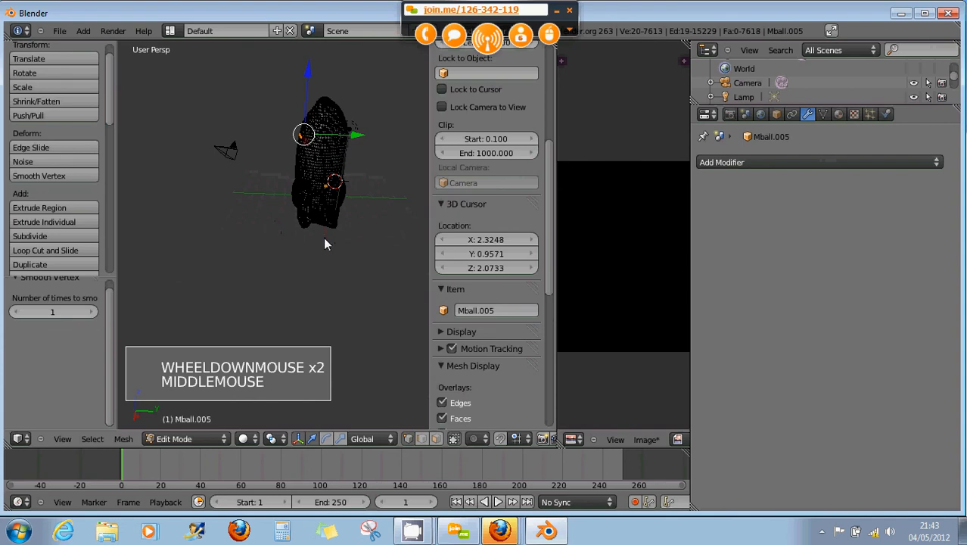
mouse_move(347, 235)
middle_down()
mouse_move(232, 218)
mouse_move(349, 244)
mouse_move(340, 252)
middle_up()
right_click(346, 257)
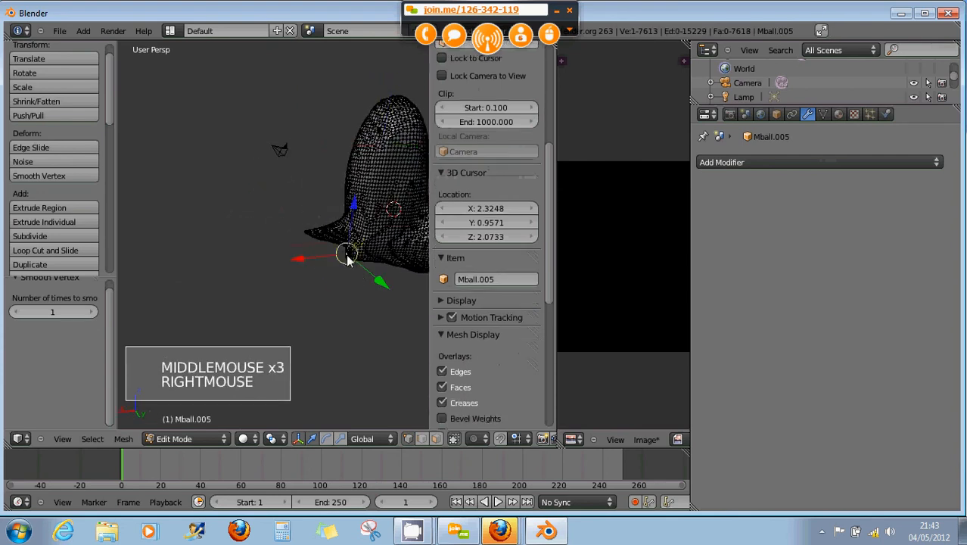
click(471, 442)
click(483, 407)
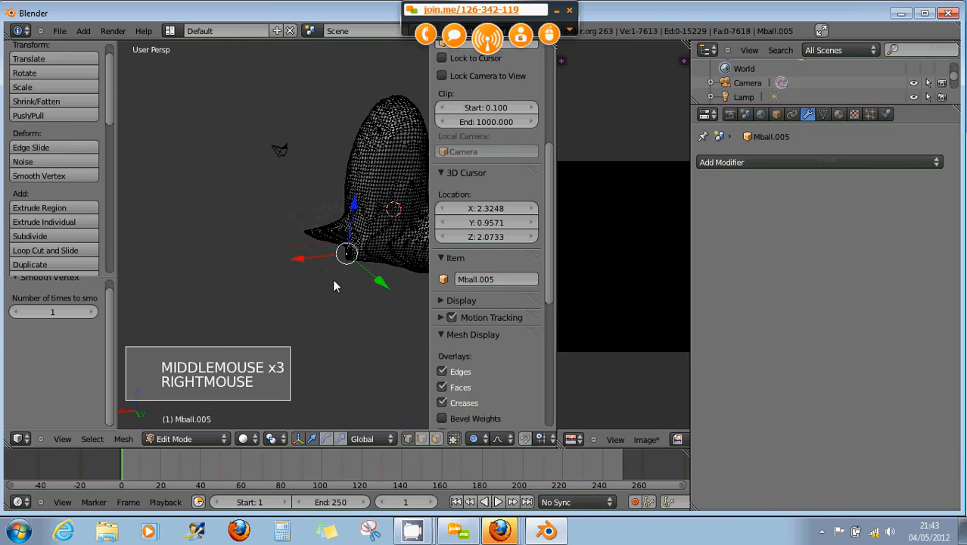
drag(345, 257, 293, 275)
Step: Pull the tip of the upright part about 3.2 units along X with a wider proportional falloff and rotate it about -46 degrees
right_click(390, 98)
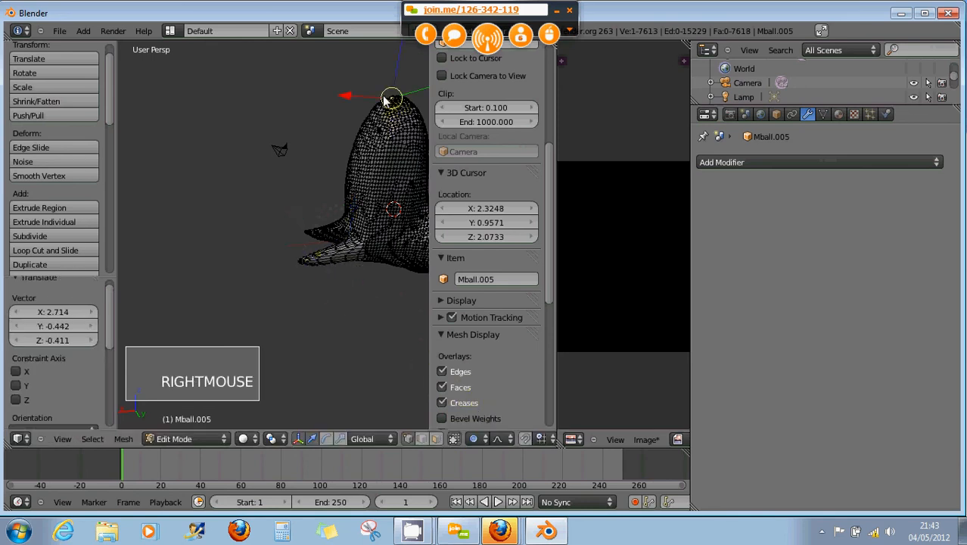
drag(384, 98, 316, 104)
scroll(337, 89, down, 8)
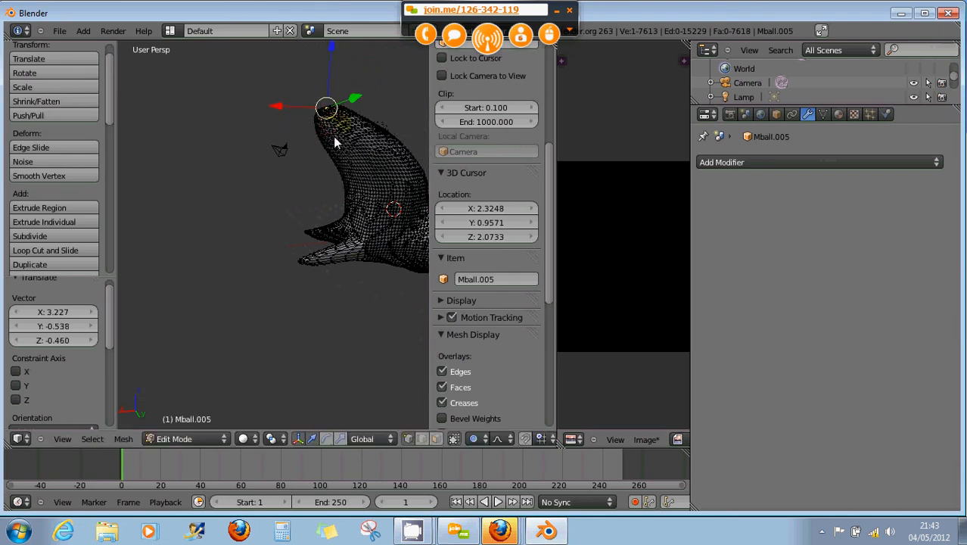
key(r)
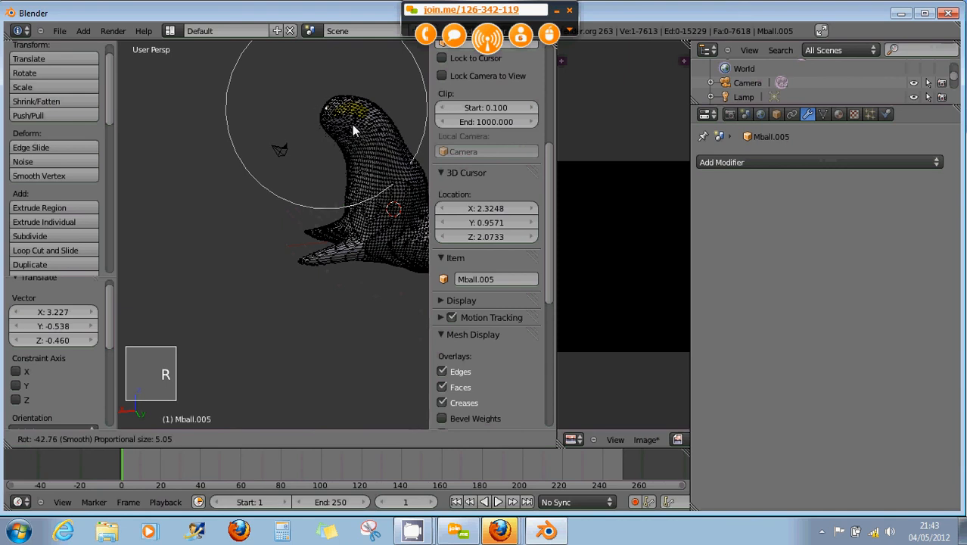
click(345, 162)
Step: Stretch the tip of the other lower spike about 1.5 units along X with a reduced proportional falloff
middle_drag(345, 162, 316, 235)
right_click(316, 235)
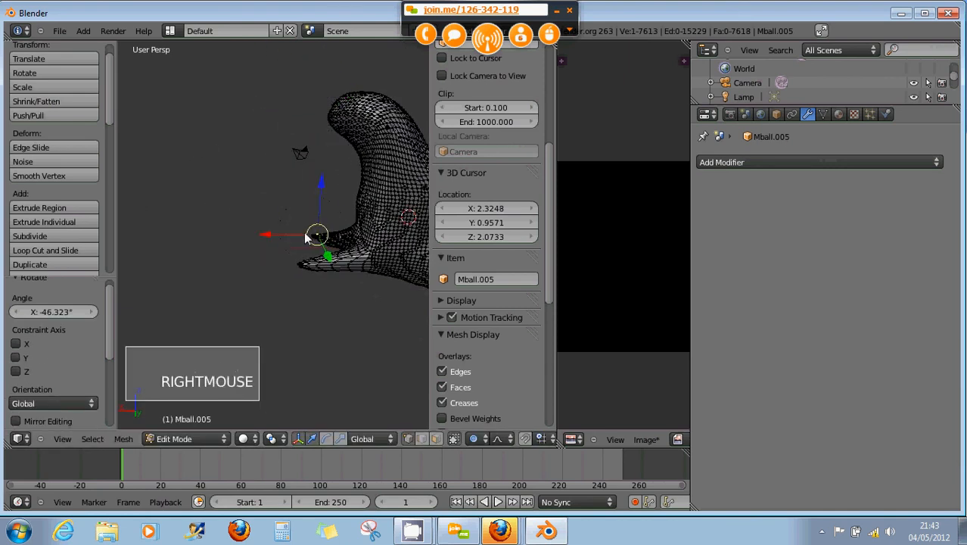
drag(303, 234, 281, 222)
scroll(292, 222, up, 8)
Step: Pull the tip of the bent upright part about 1 unit further along X using proportional editing
middle_drag(317, 250, 47, 256)
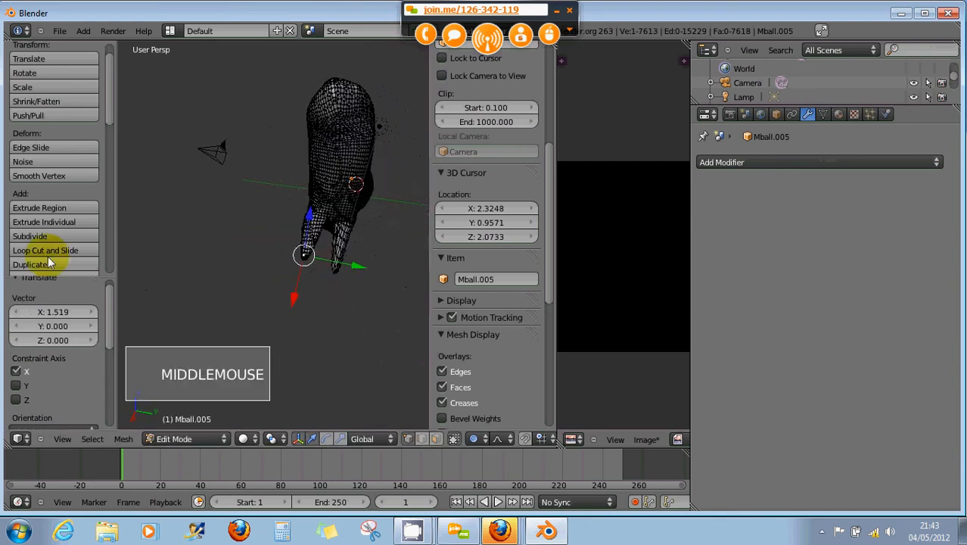
middle_drag(123, 229, 322, 221)
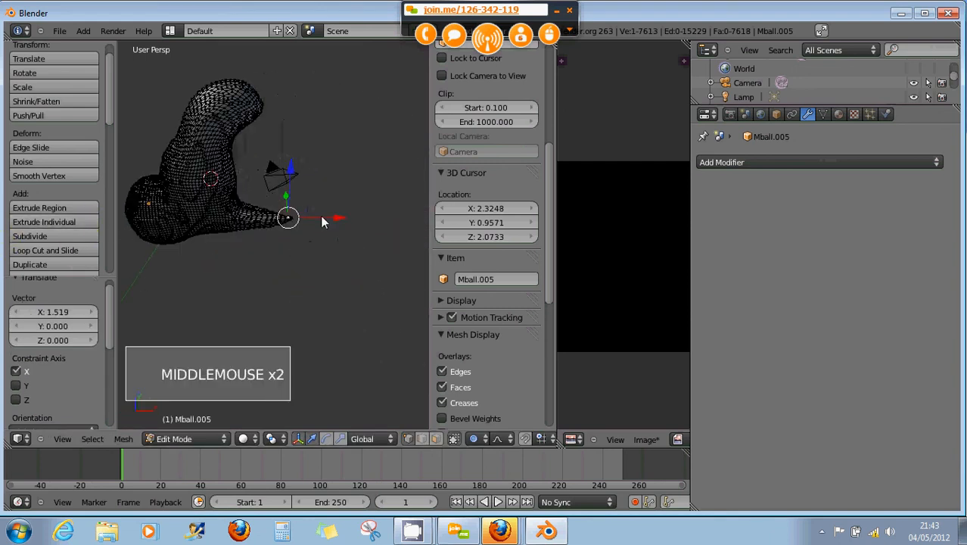
middle_drag(227, 215, 280, 219)
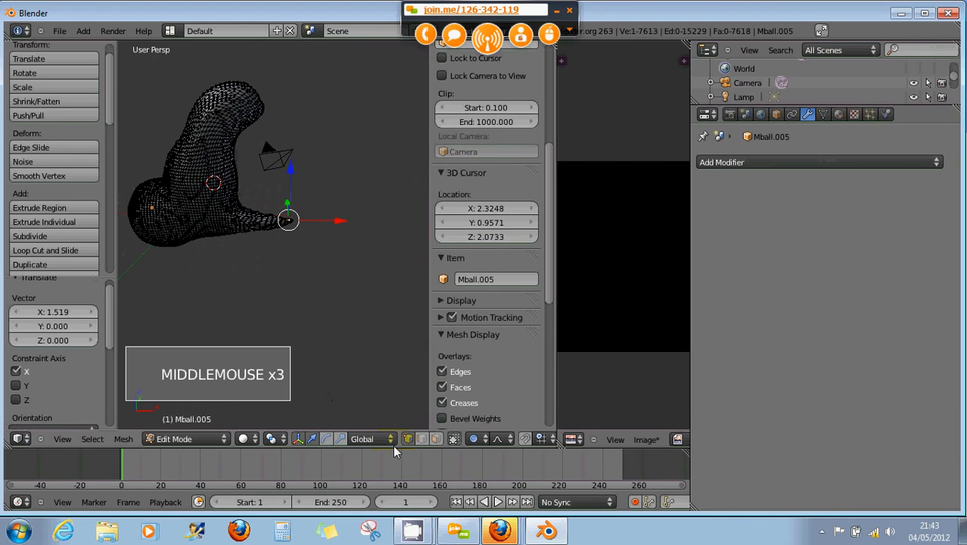
click(475, 439)
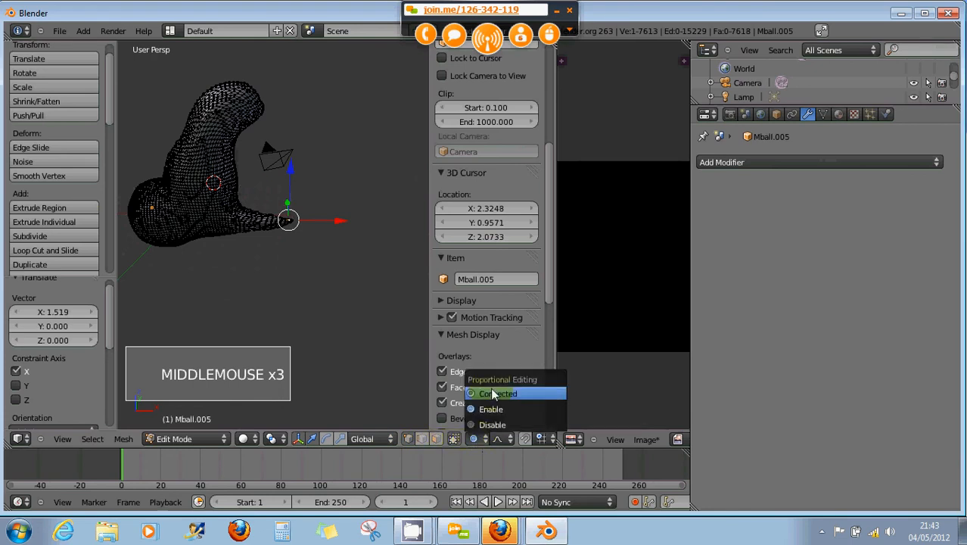
right_click(273, 109)
mouse_move(273, 110)
mouse_down()
mouse_move(322, 117)
mouse_move(291, 113)
mouse_up()
scroll(294, 111, down, 11)
scroll(296, 112, down, 1)
scroll(321, 117, up, 4)
scroll(318, 117, up, 2)
click(290, 115)
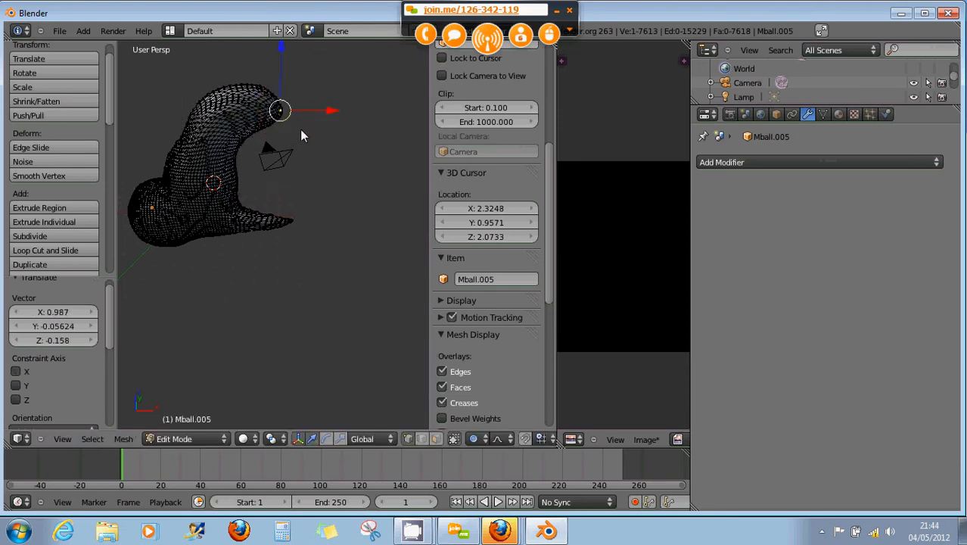
Step: Rotate the tip about 340 degrees with an enlarged proportional falloff of about 8 to curl the upright part into a spiral
key(r)
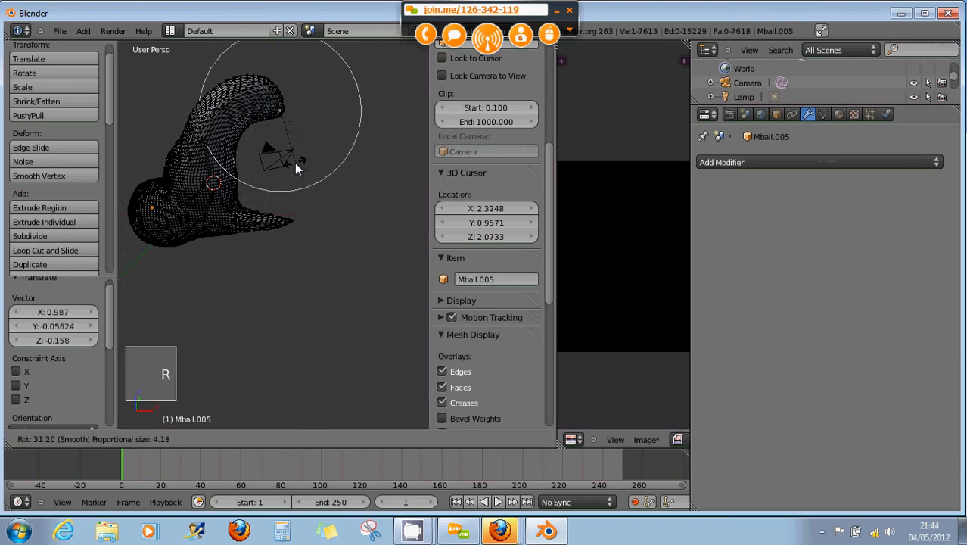
scroll(295, 163, down, 6)
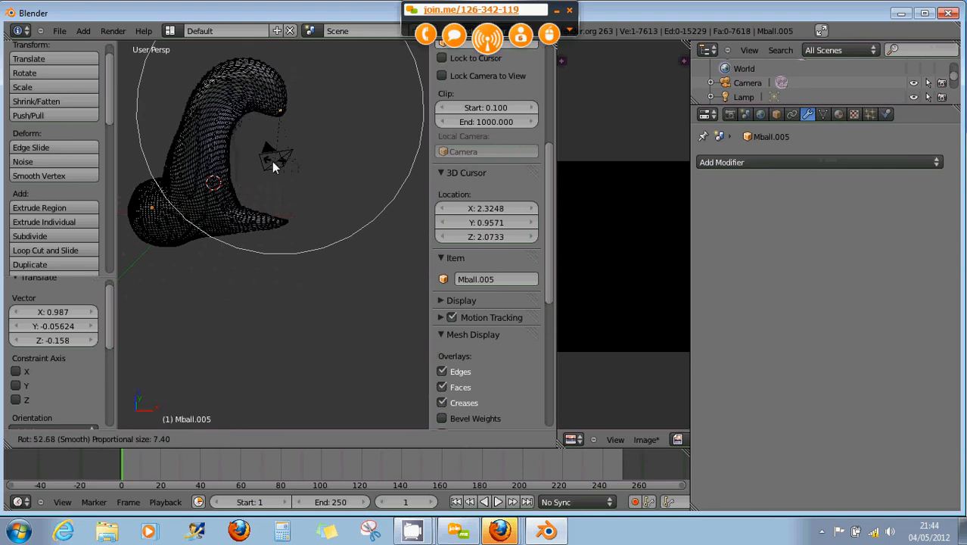
scroll(224, 130, down, 1)
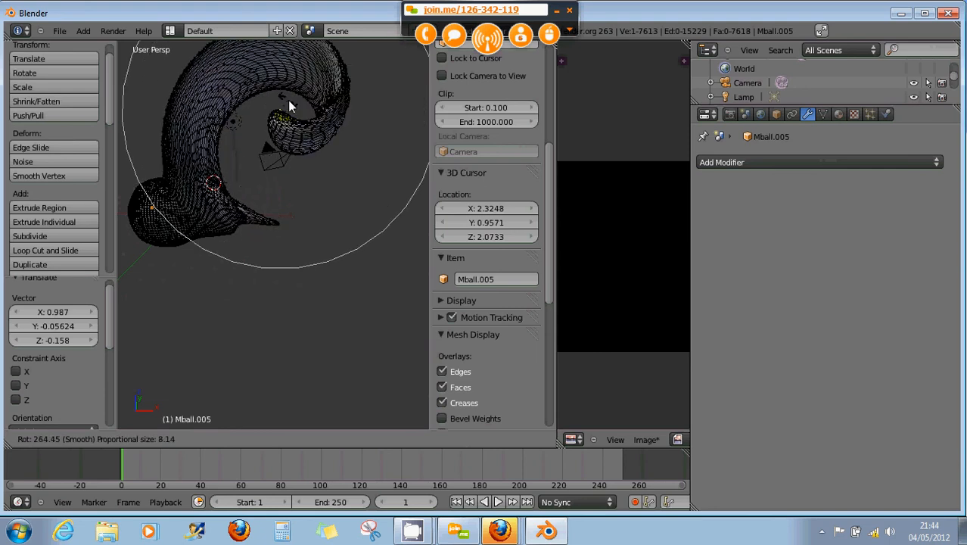
click(316, 117)
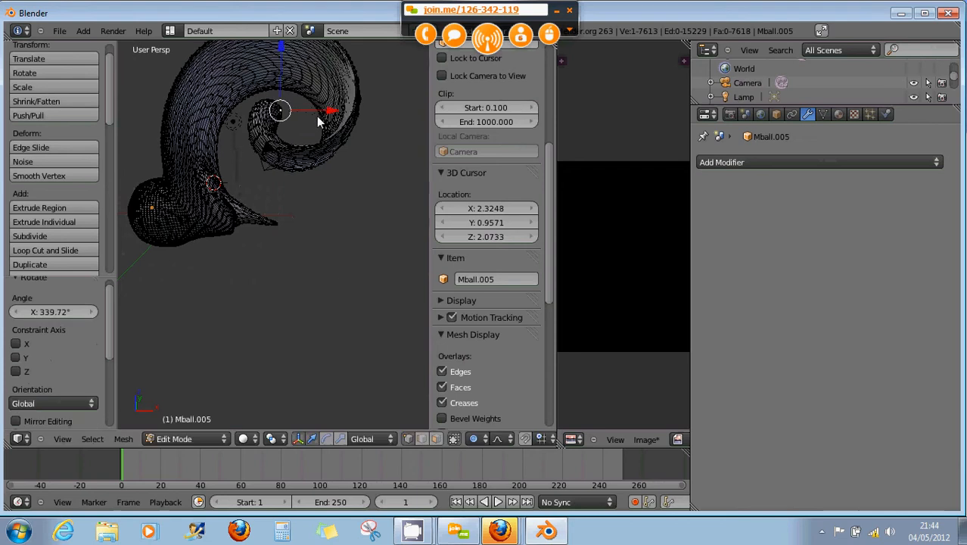
Step: Return to Object Mode and add a Remesh modifier in Blocks mode to the curled mesh
middle_drag(316, 116, 274, 220)
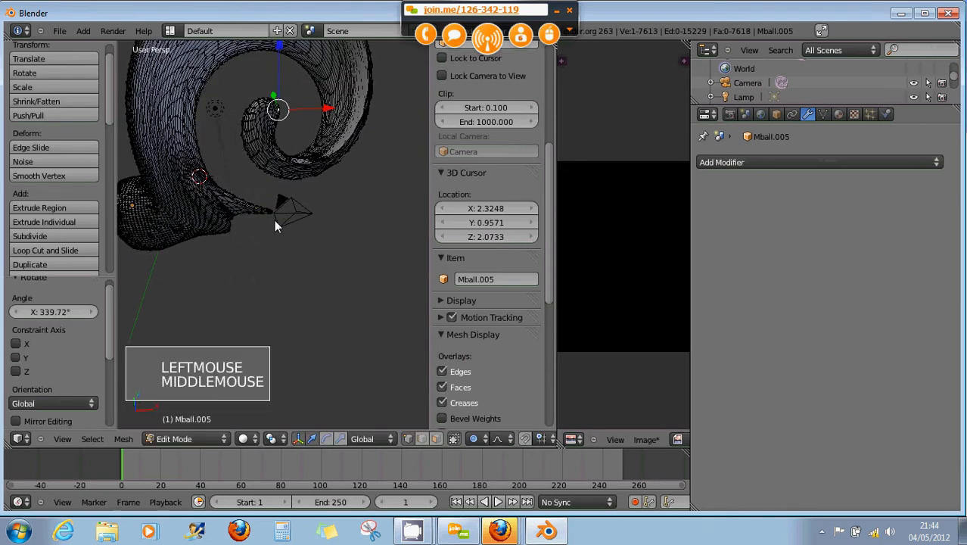
scroll(275, 224, down, 3)
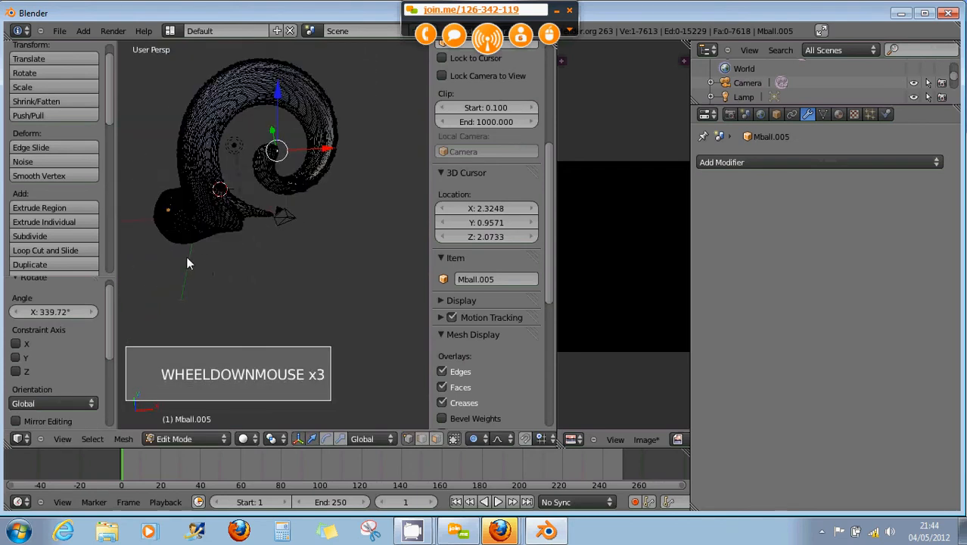
mouse_move(186, 256)
middle_down()
mouse_move(263, 218)
mouse_move(201, 199)
mouse_move(167, 156)
mouse_move(190, 244)
middle_up()
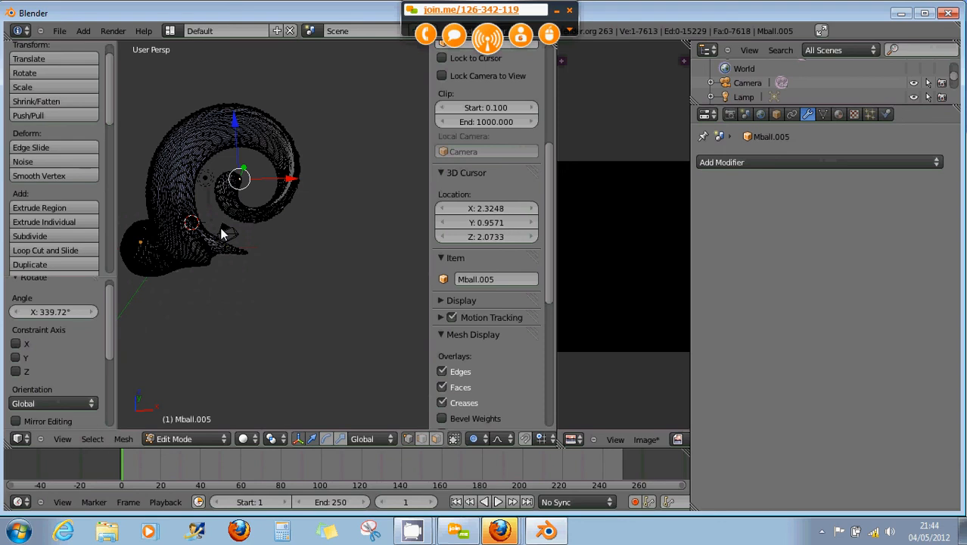
click(161, 437)
click(164, 424)
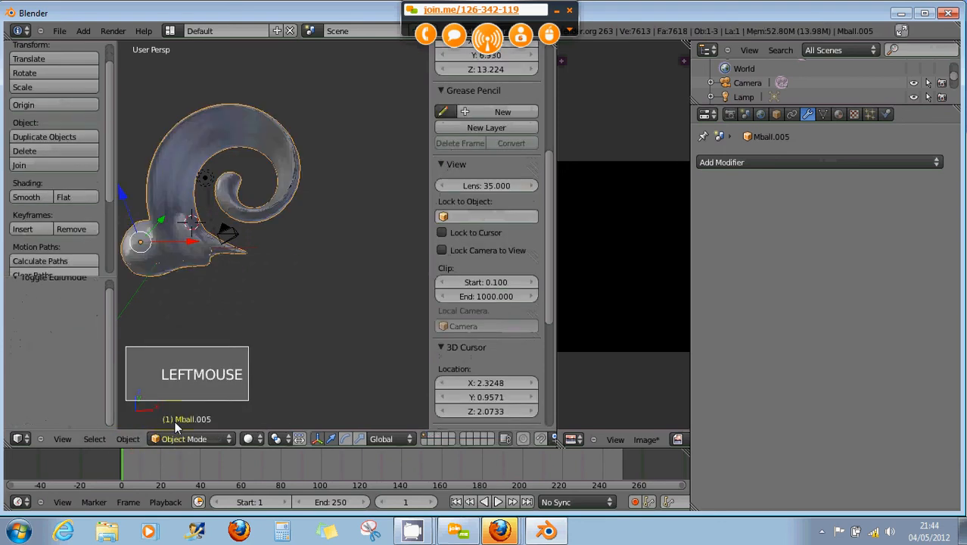
click(750, 162)
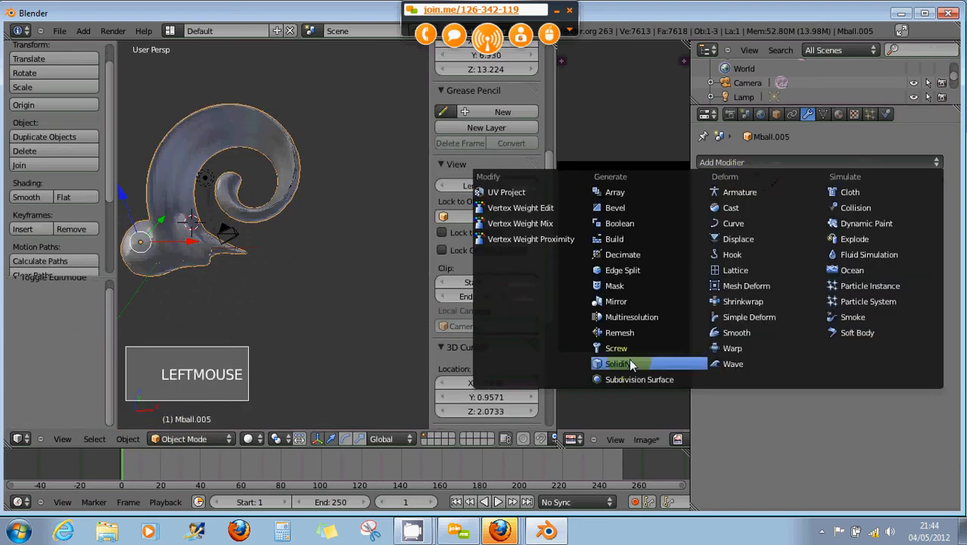
click(623, 332)
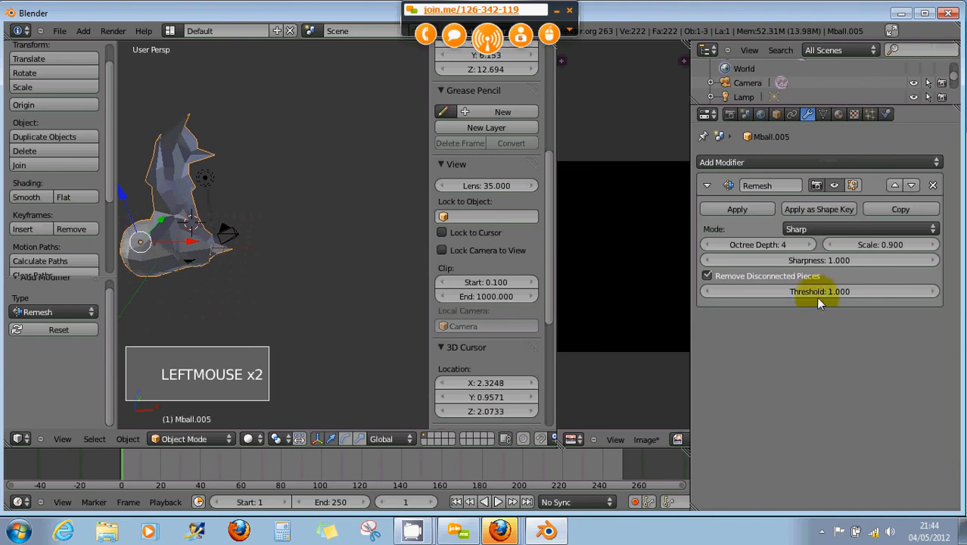
click(814, 228)
click(798, 216)
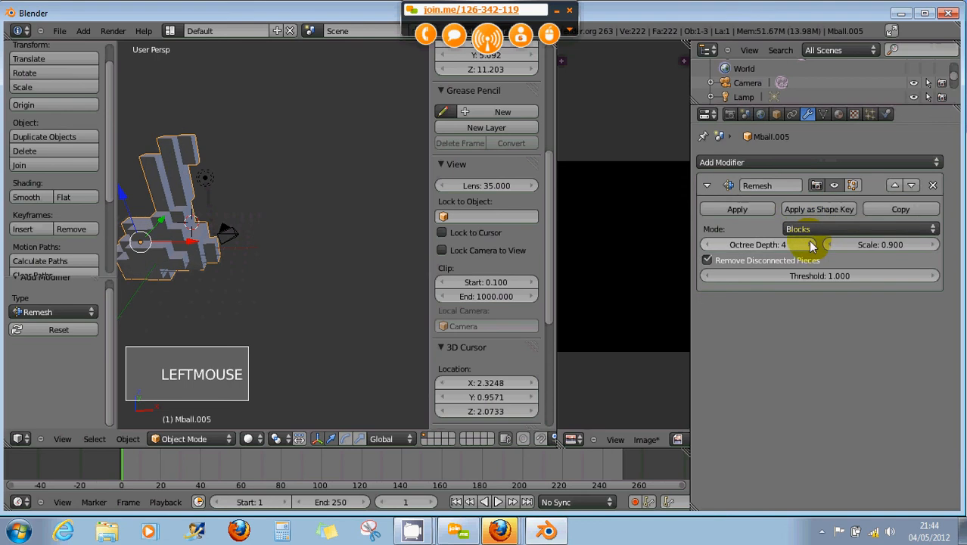
Step: Set the Remesh modifier's Octree Depth to 5
scroll(377, 243, down, 1)
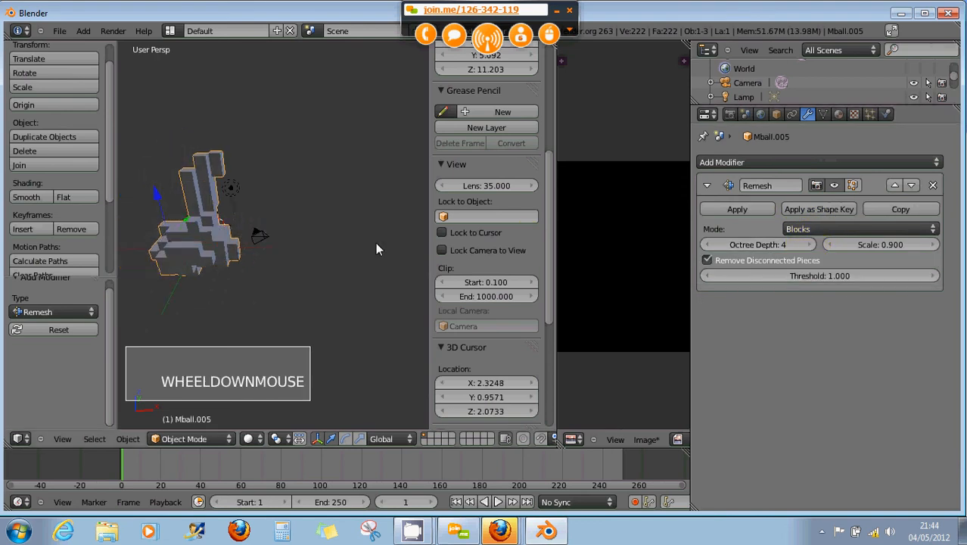
middle_click(370, 243)
middle_drag(359, 237, 304, 233)
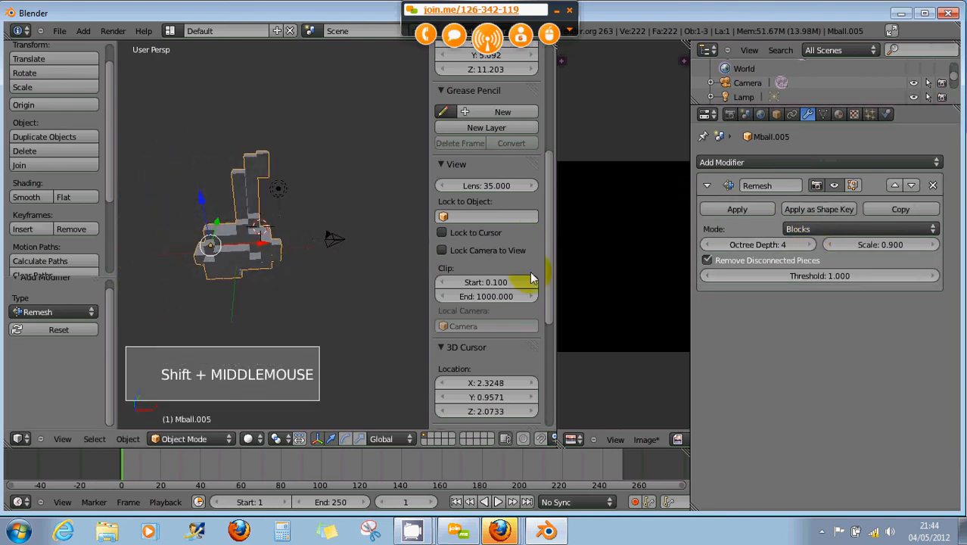
click(808, 246)
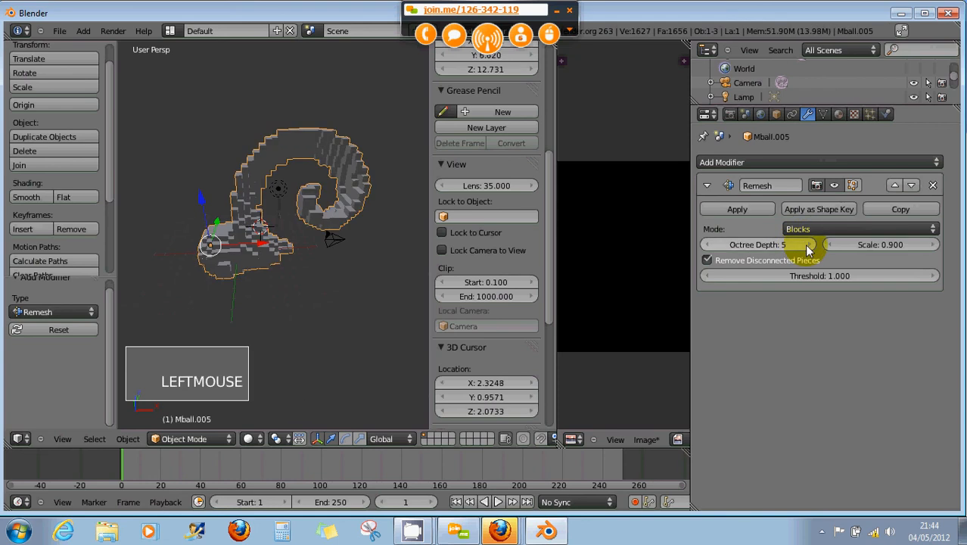
Step: Apply the Remesh modifier to the curled mesh and shade the mesh smooth
click(738, 209)
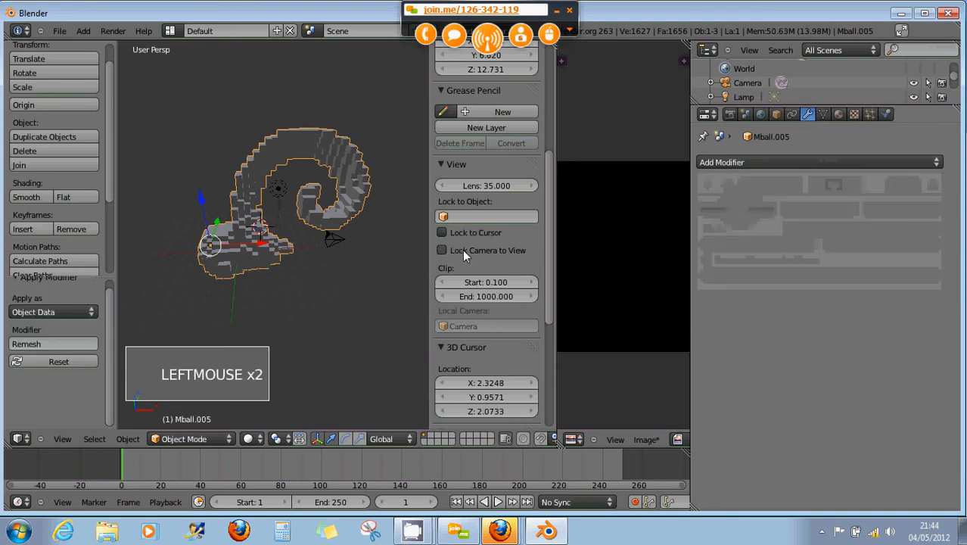
click(34, 196)
click(34, 195)
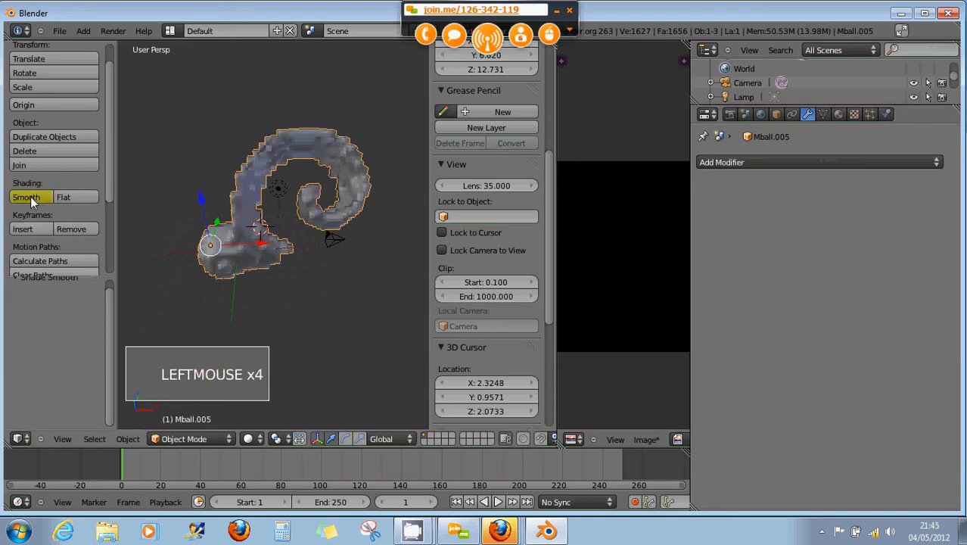
click(31, 200)
click(31, 200)
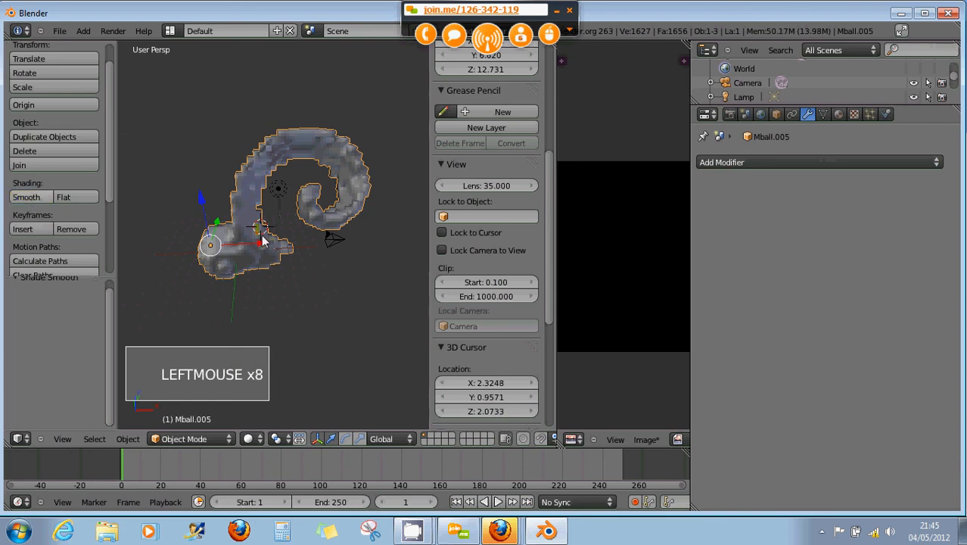
Step: Set the curled blocky mesh back to flat shading
scroll(263, 242, up, 1)
click(73, 197)
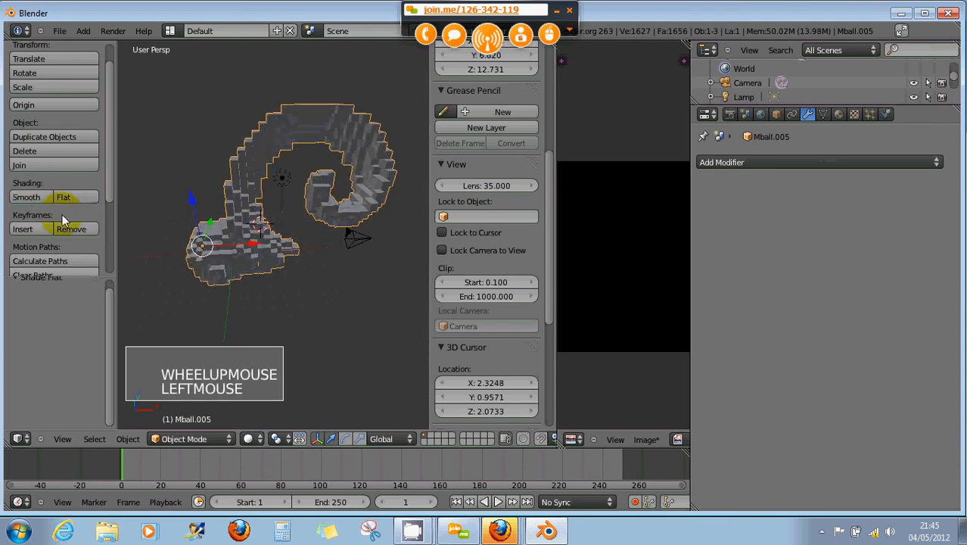
scroll(73, 242, down, 4)
scroll(69, 242, up, 4)
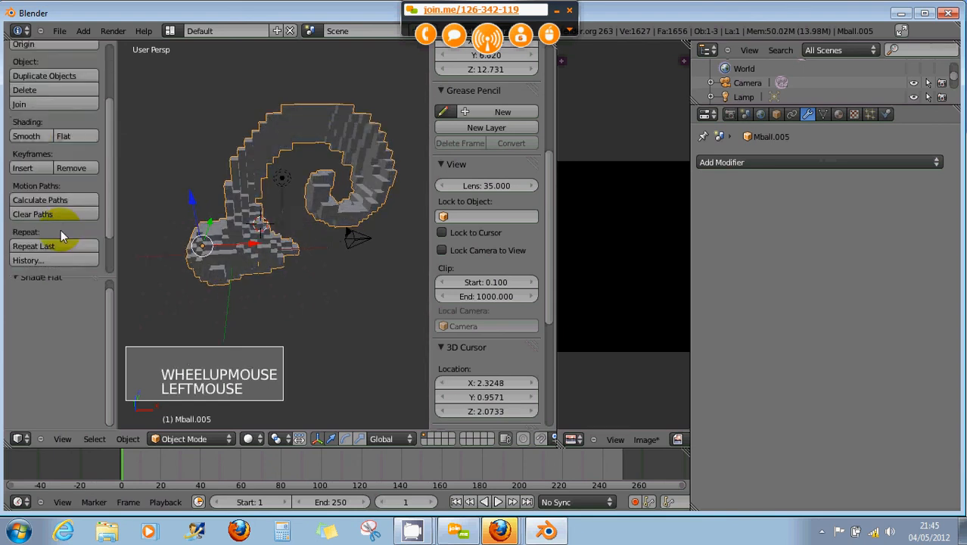
Step: Try to switch the blocky mesh to Edit Mode and decline sending the crash information
click(178, 438)
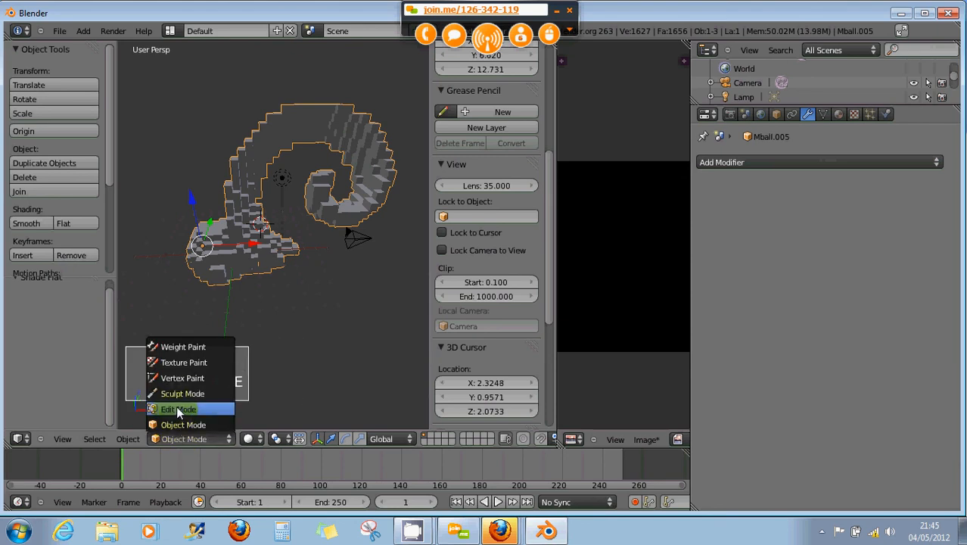
click(176, 408)
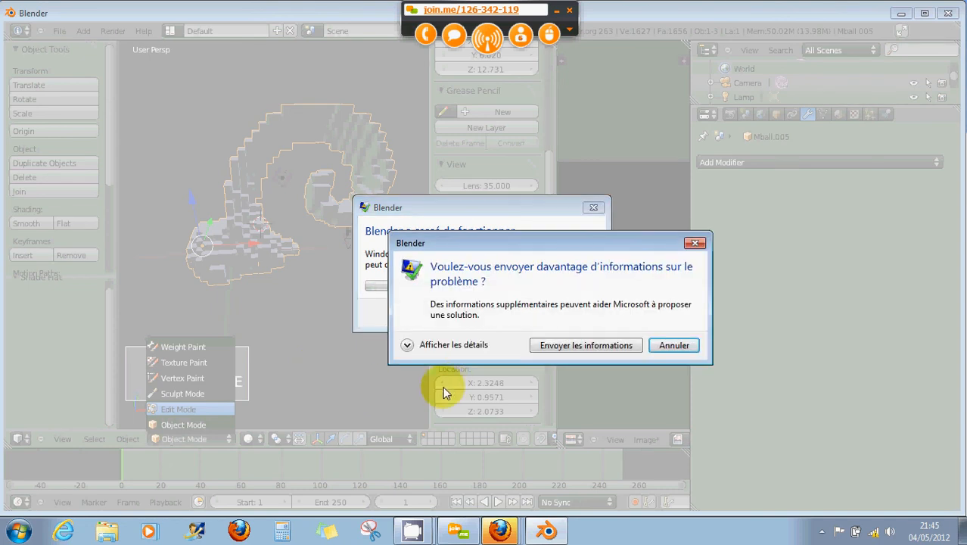
click(669, 348)
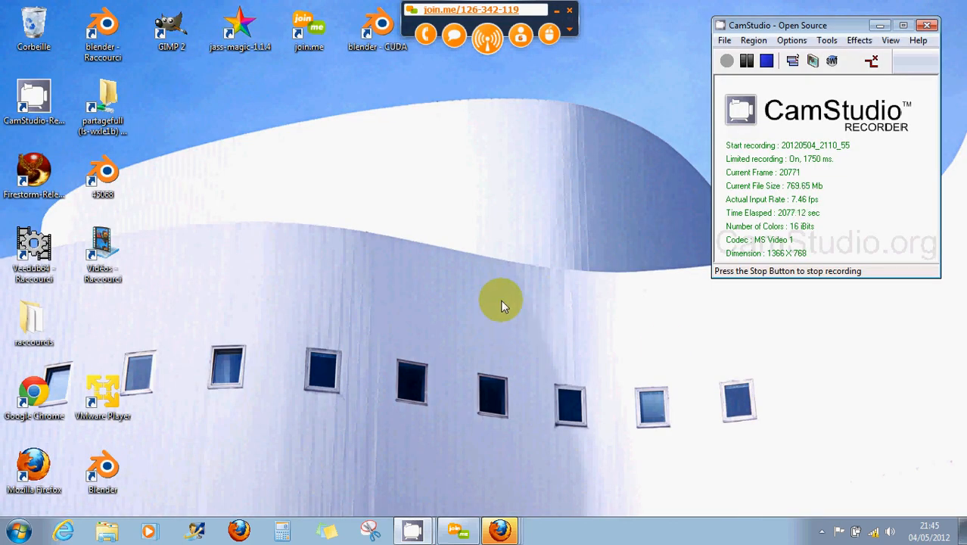
Step: Relaunch Blender from the desktop with the high-performance NVIDIA graphics processor and dismiss the splash screen
click(108, 472)
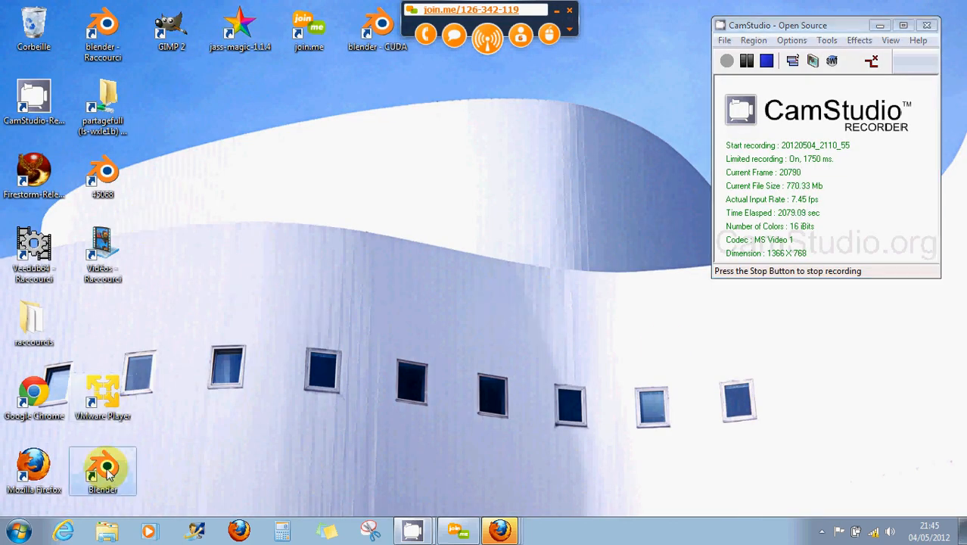
right_click(108, 472)
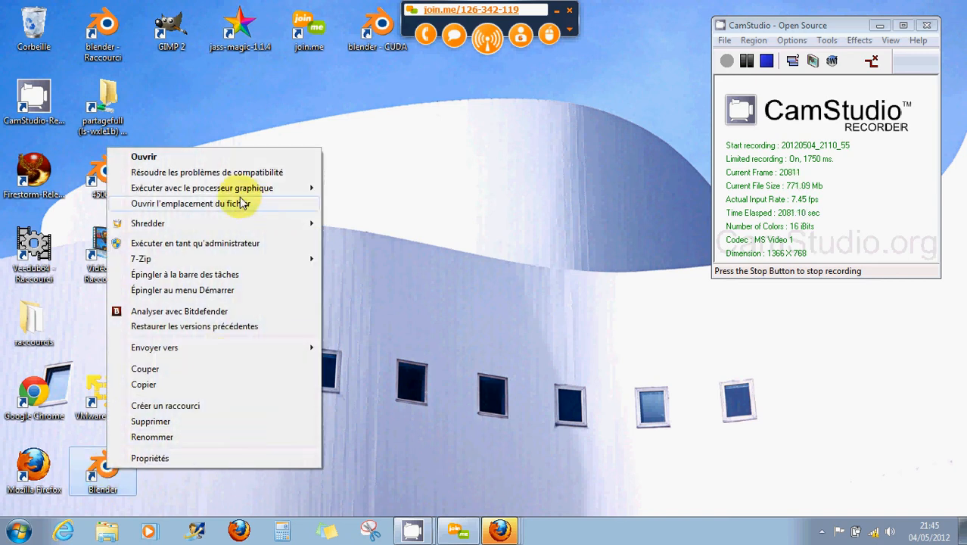
mouse_move(240, 195)
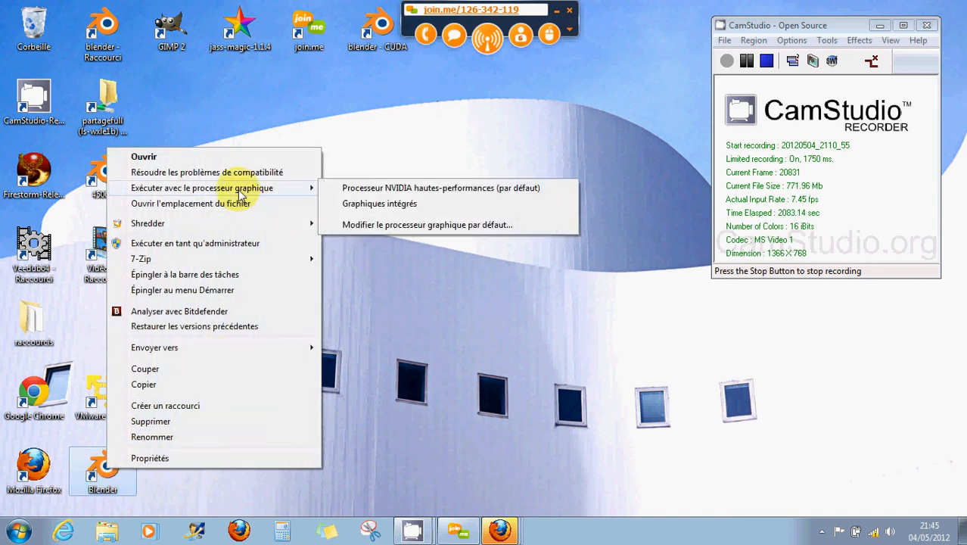
click(361, 188)
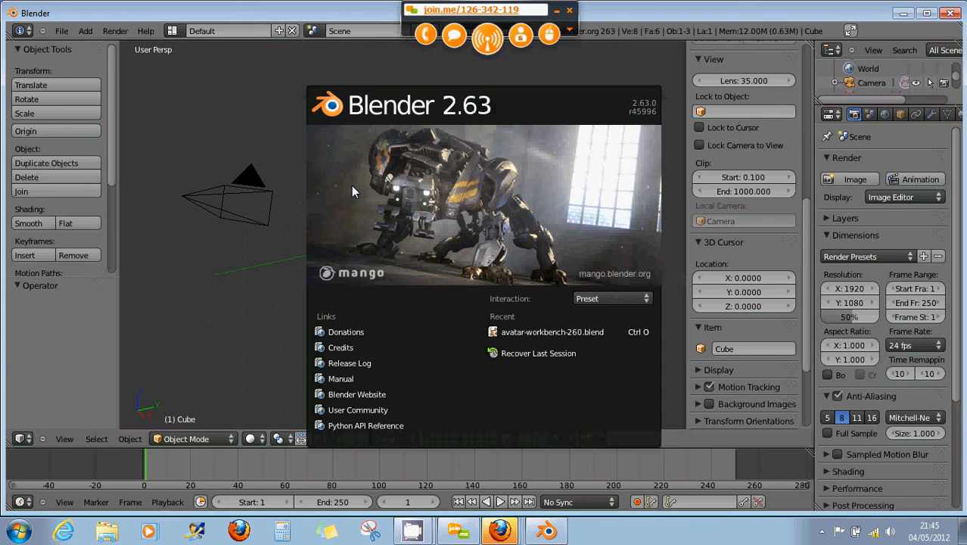
click(272, 272)
Step: Enter Edit Mode on the default cube and subdivide all its faces with 10 cuts
middle_drag(437, 250, 413, 247)
middle_drag(404, 200, 401, 234)
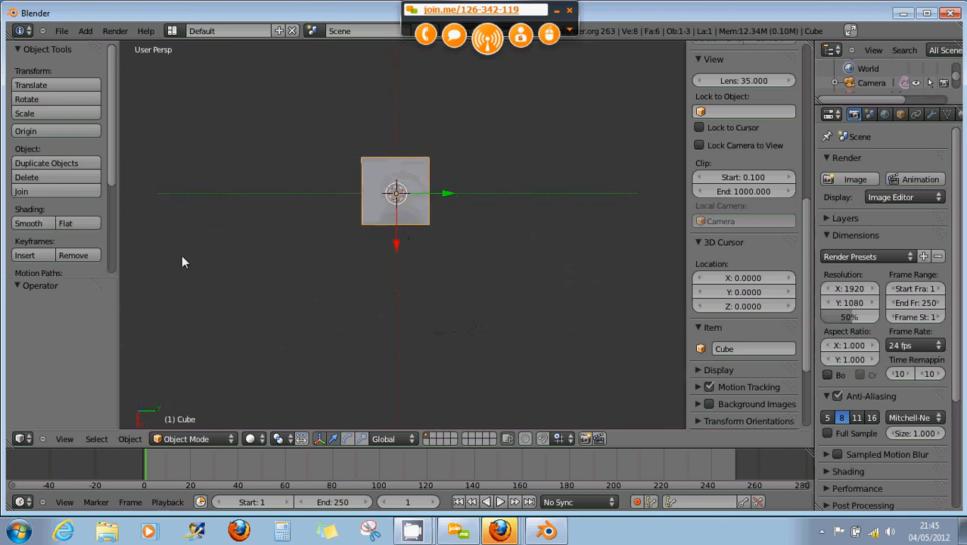
drag(115, 175, 118, 269)
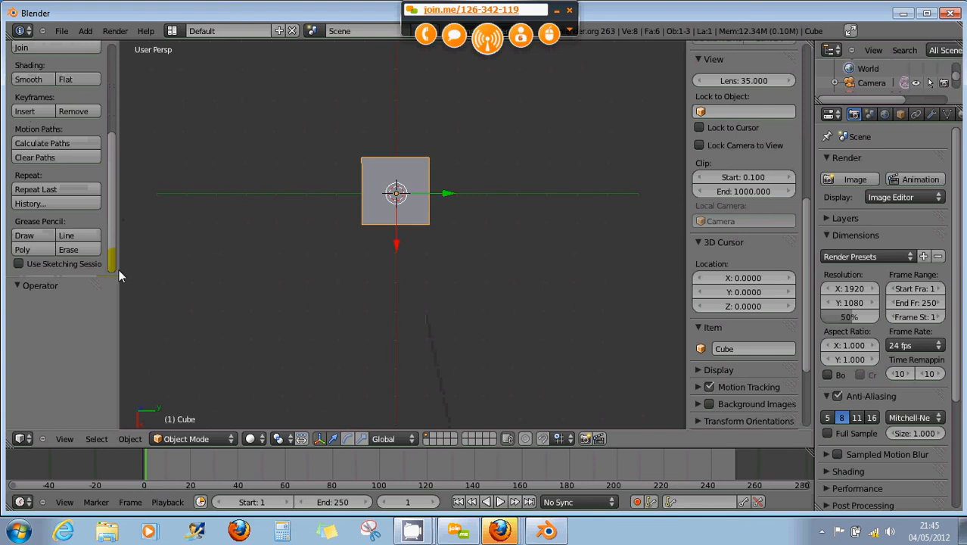
key(Tab)
middle_drag(371, 205, 401, 188)
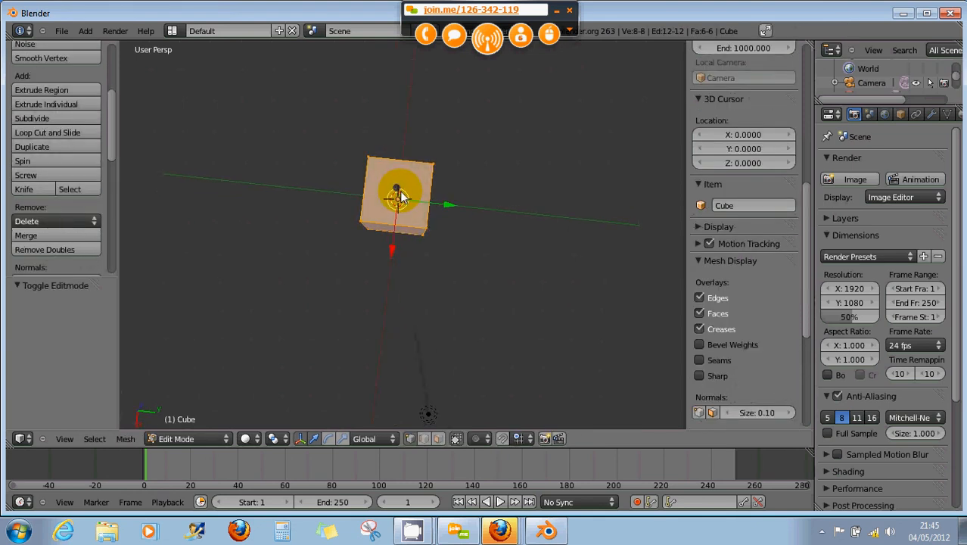
key(w)
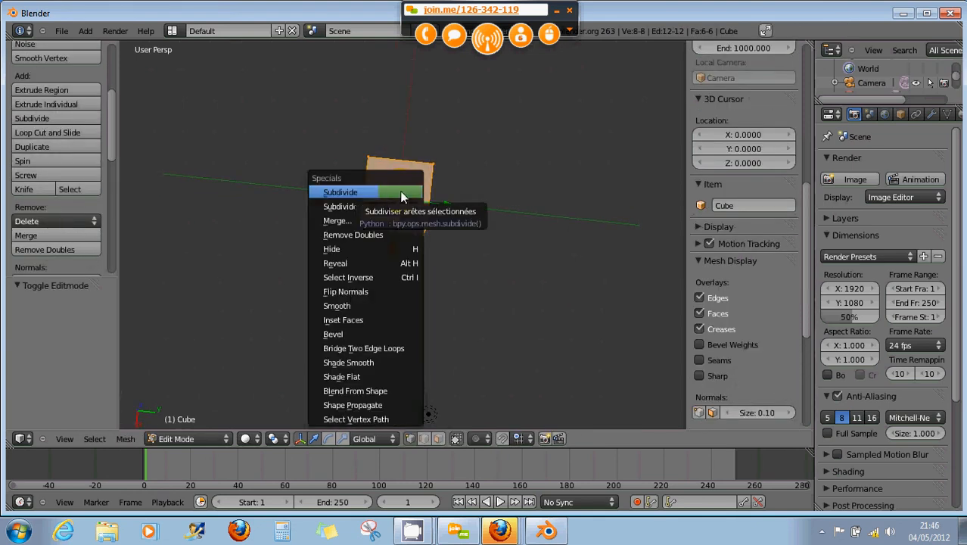
click(399, 190)
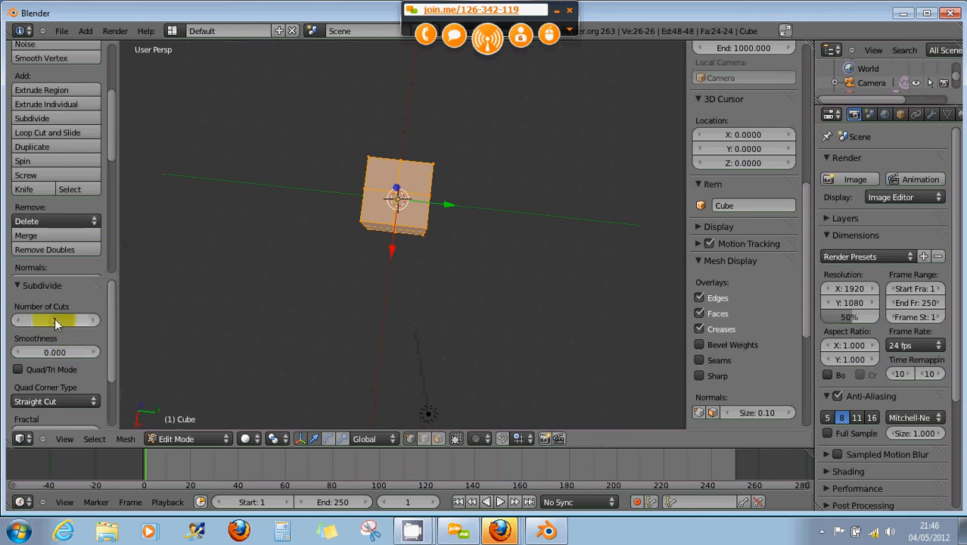
drag(54, 319, 257, 318)
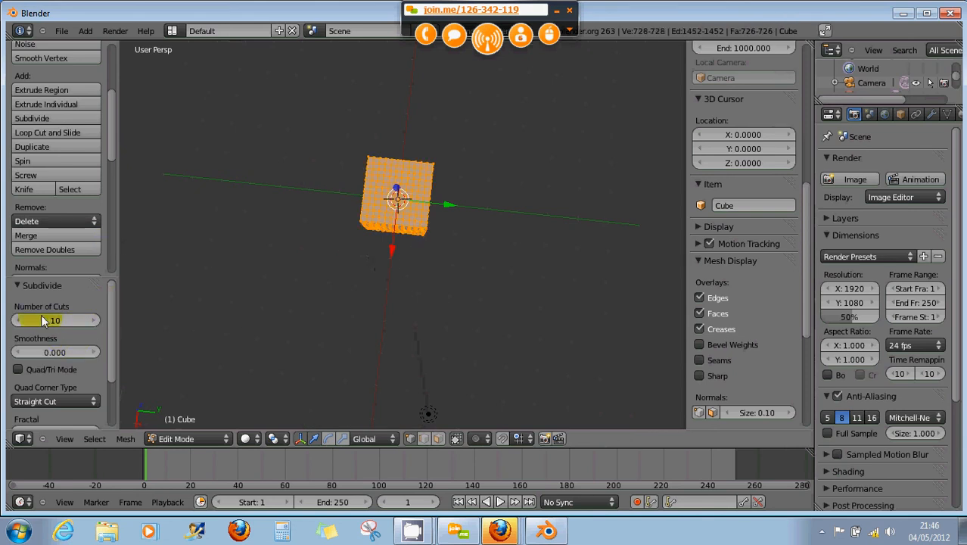
Step: Subdivide the whole cube mesh a second time with 10 cuts
click(364, 300)
key(w)
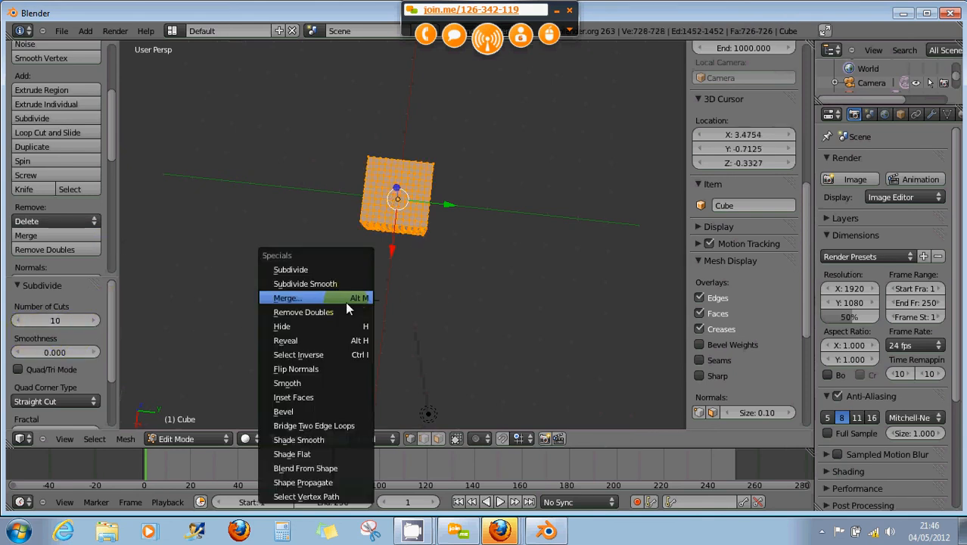
click(323, 265)
drag(40, 316, 313, 320)
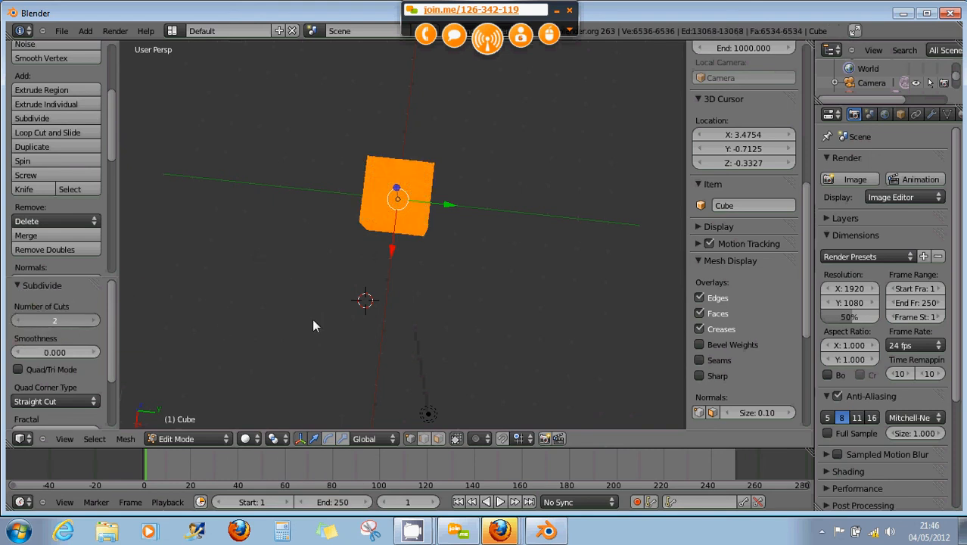
drag(395, 301, 386, 298)
drag(316, 302, 212, 308)
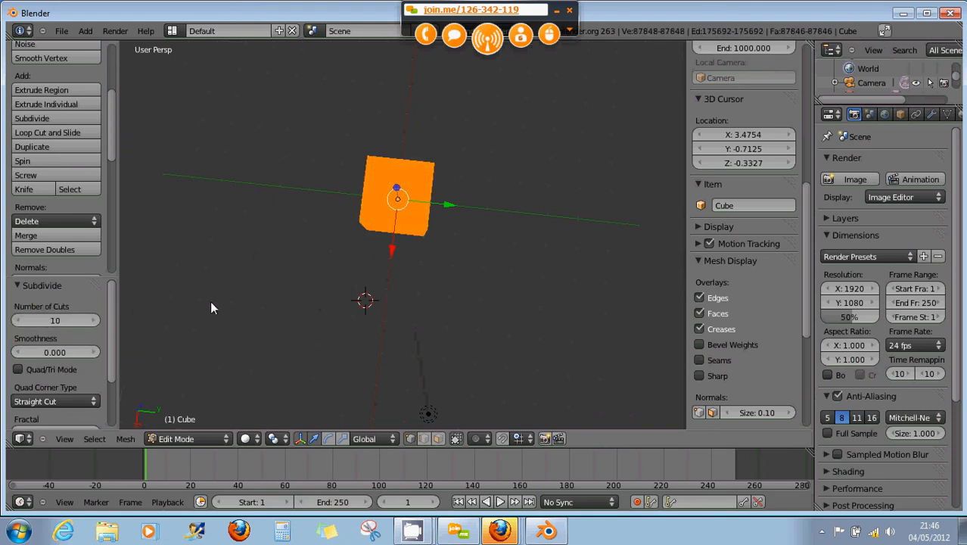
shift+middle_drag(501, 265, 433, 251)
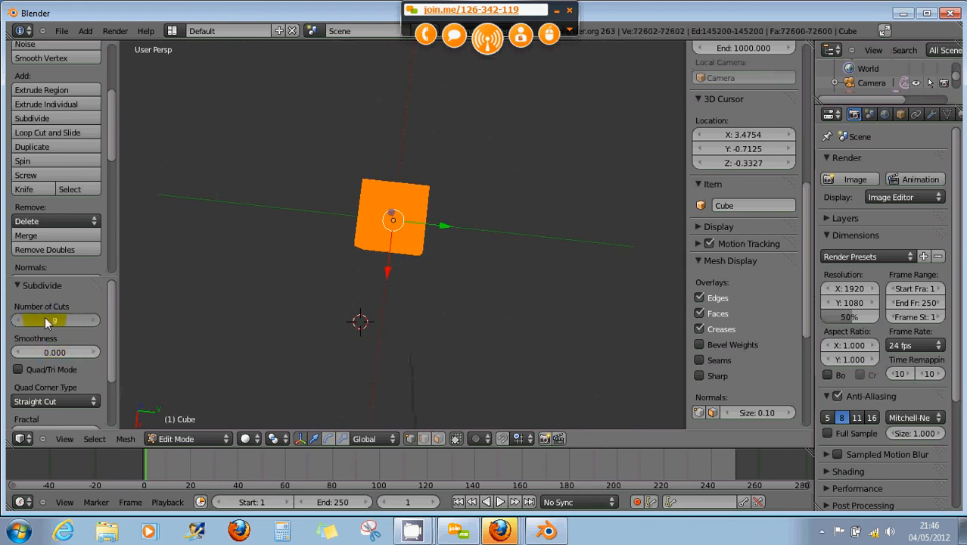
Step: Reduce the second subdivision's number of cuts to 1
click(21, 322)
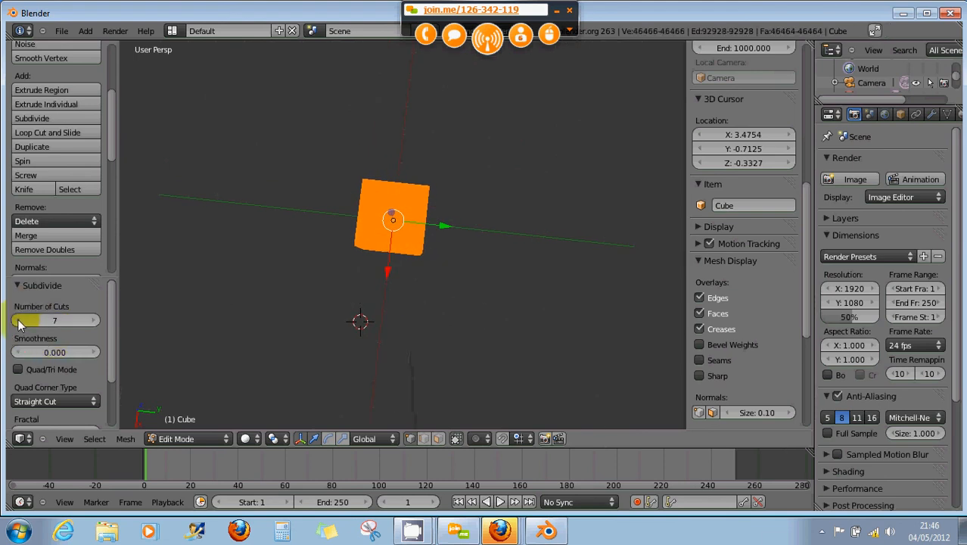
click(20, 322)
click(21, 321)
click(20, 322)
click(21, 322)
click(21, 321)
click(21, 322)
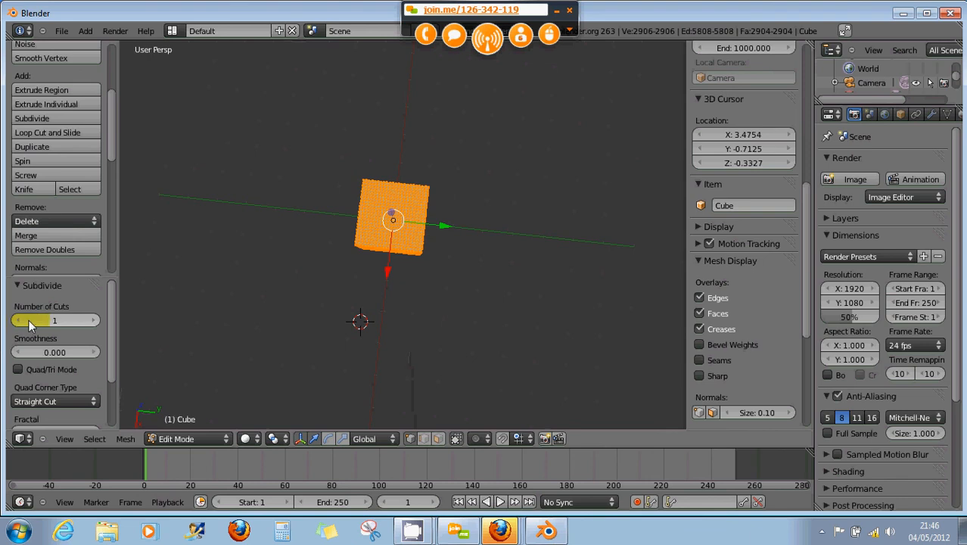
Step: Enable proportional editing and pull a vertex near the top face's back corner about 1.86 units up along Z
middle_drag(431, 227, 403, 217)
right_click(430, 205)
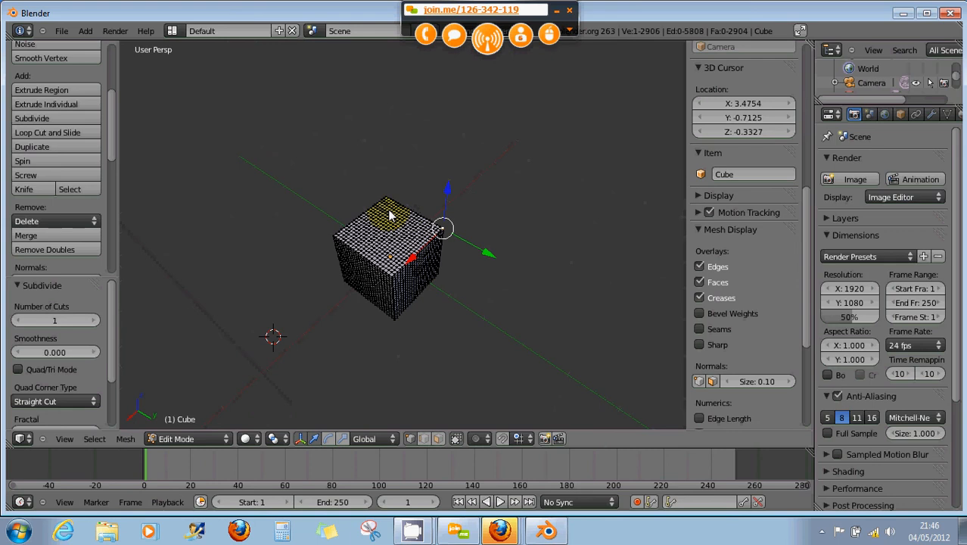
right_click(387, 211)
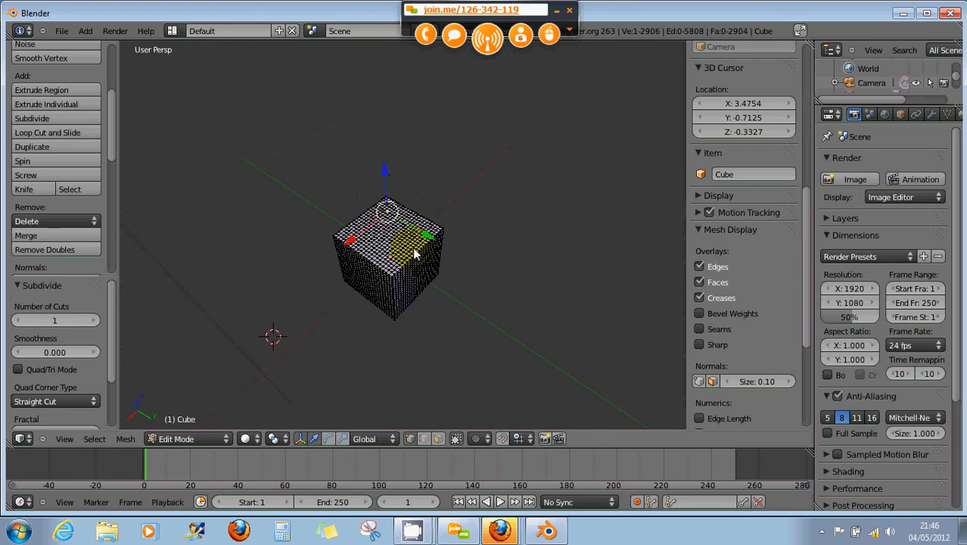
click(484, 439)
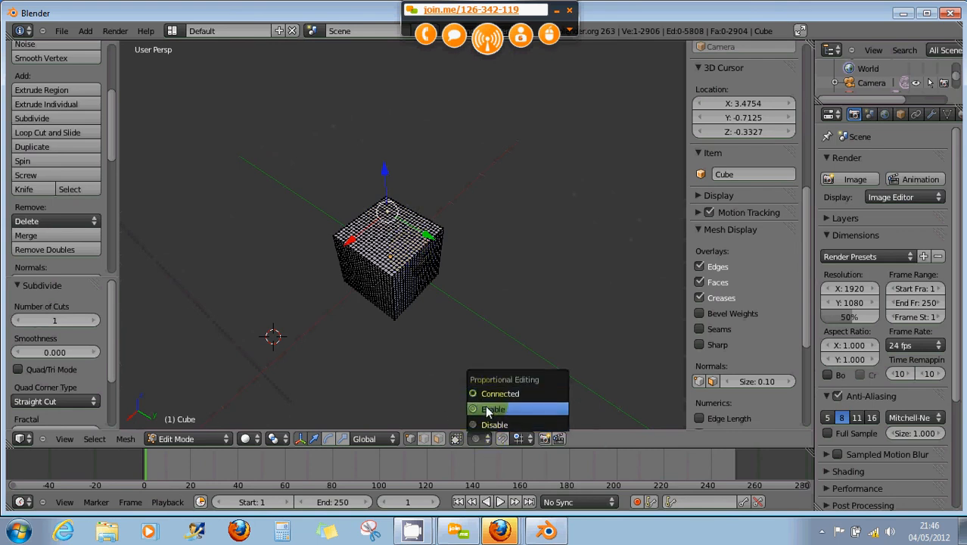
click(487, 409)
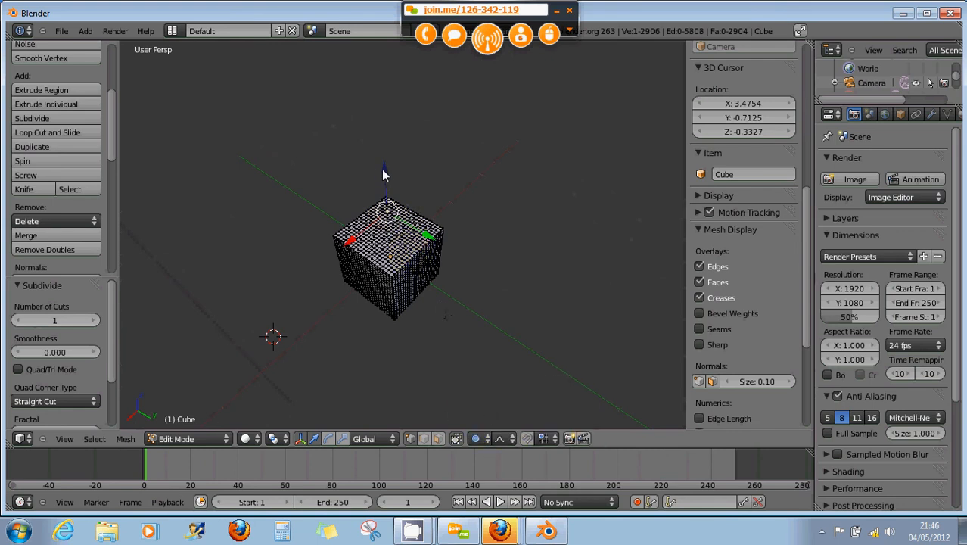
drag(385, 174, 372, 111)
scroll(396, 111, down, 3)
scroll(396, 112, down, 6)
scroll(379, 87, up, 8)
scroll(374, 103, up, 5)
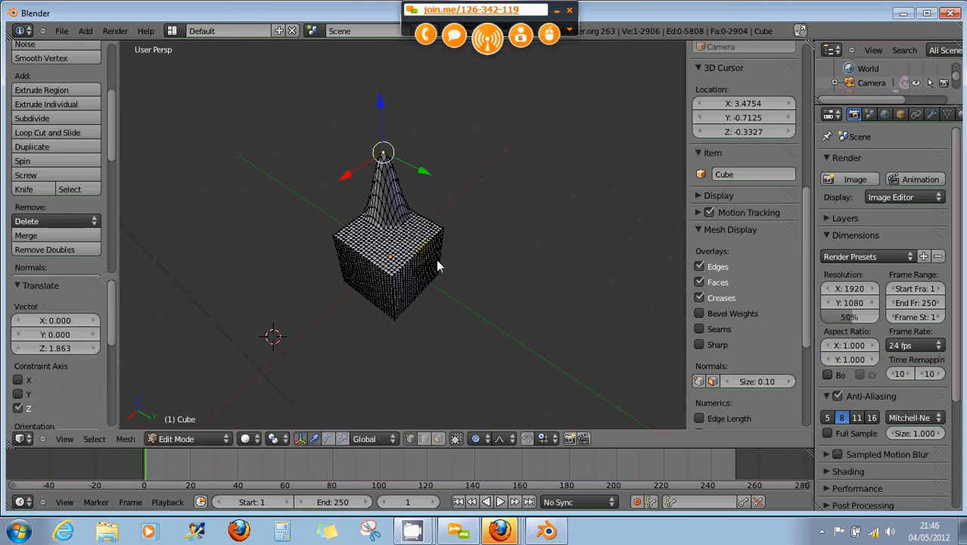
Step: Pull the other corners of the top face up into spikes along Z, raising the two side corners about 1.78 and 2.08 units
drag(448, 195, 450, 142)
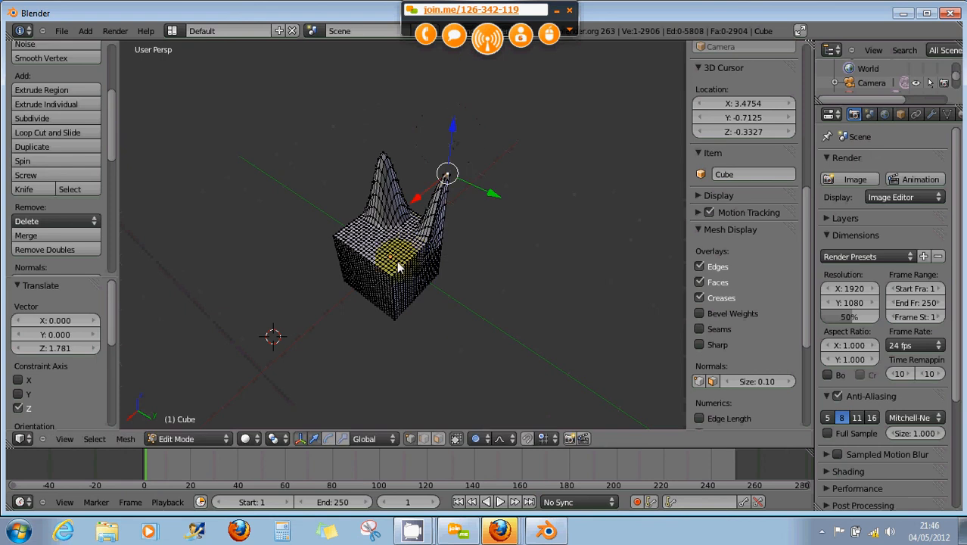
right_click(388, 269)
drag(388, 254, 380, 167)
right_click(340, 239)
drag(333, 214, 322, 134)
Step: Select a neighbouring spike's tip and raise it about 0.88 units along Z with proportional editing enabled, enlarging the influence size to about 4.18
middle_drag(469, 244, 358, 244)
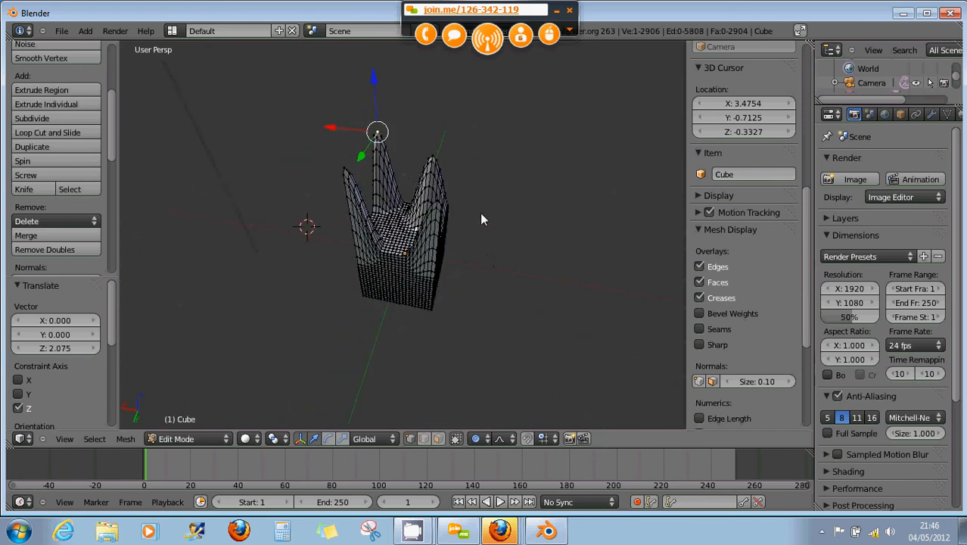
right_click(431, 160)
right_click(432, 155)
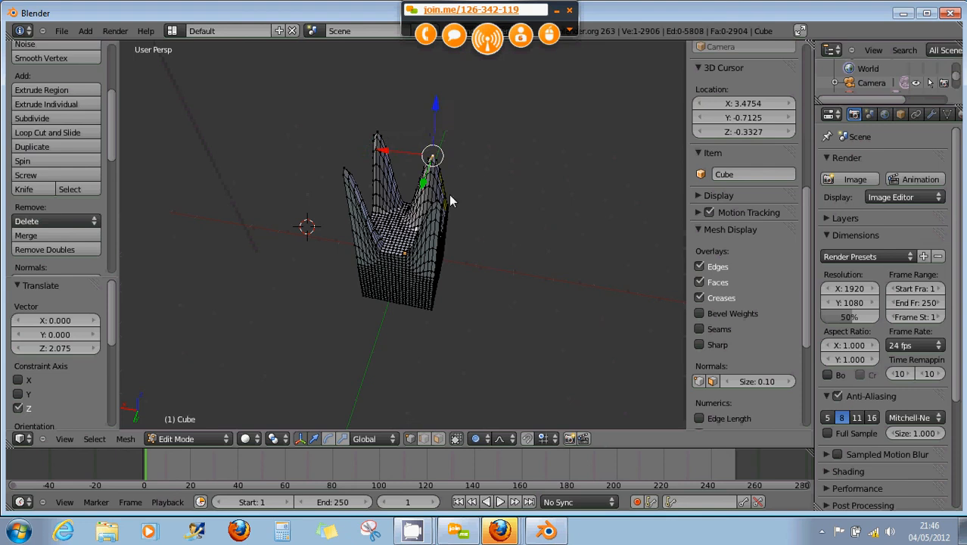
click(476, 443)
click(484, 408)
scroll(439, 129, down, 2)
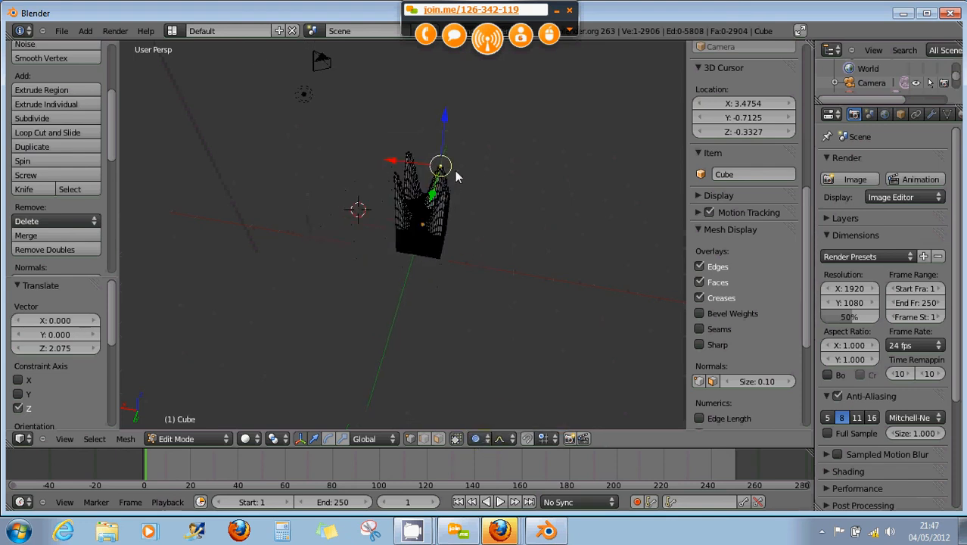
key(g)
key(z)
scroll(446, 107, down, 3)
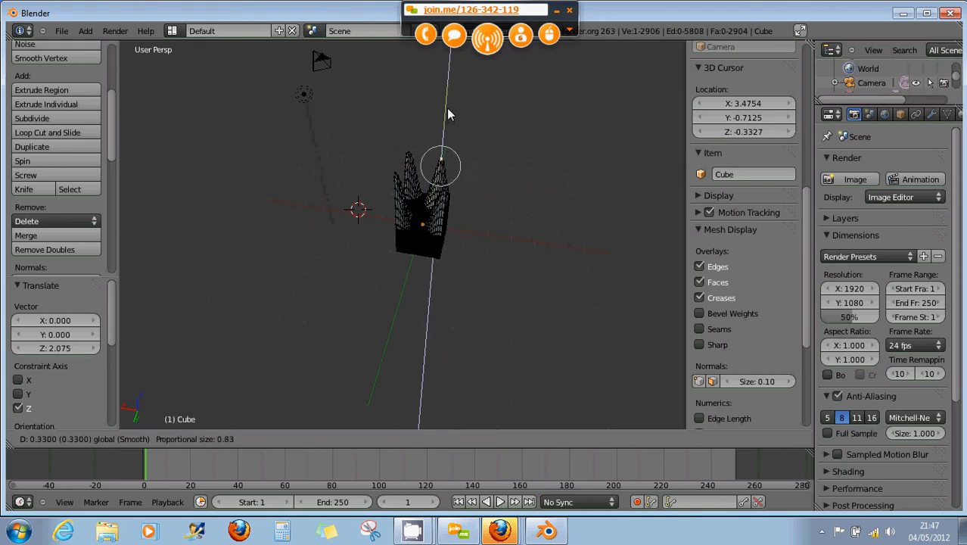
scroll(436, 102, down, 11)
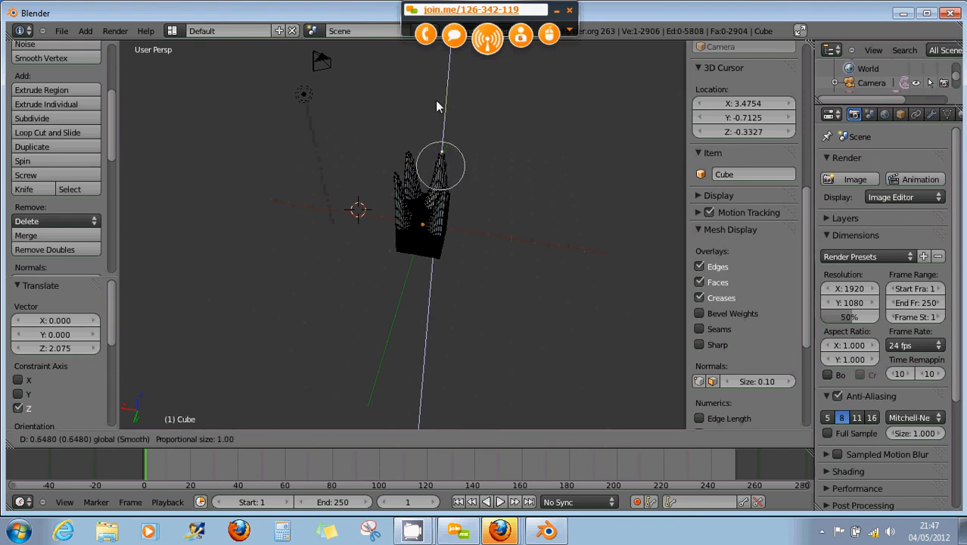
scroll(437, 106, down, 6)
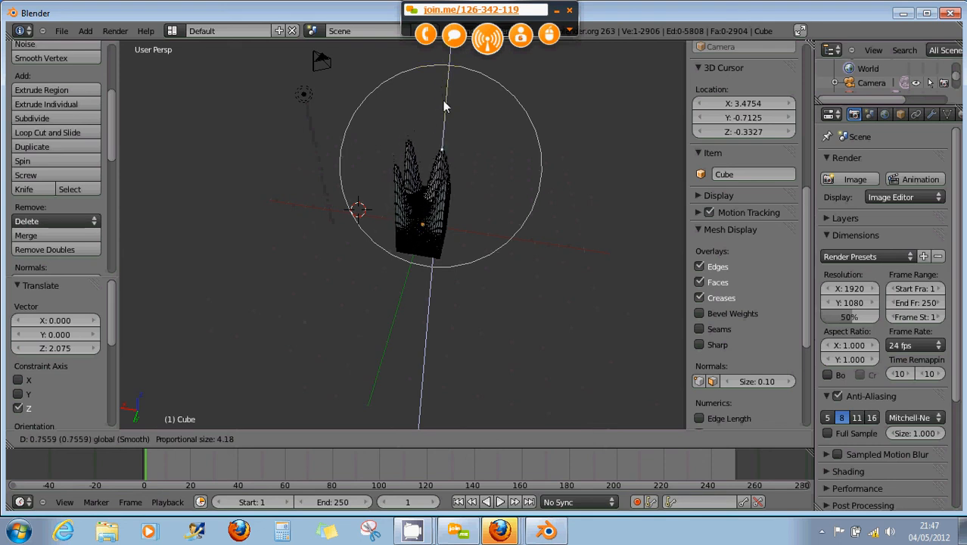
click(454, 135)
Step: Raise the selected spike tip about 0.05 units further along Z
middle_drag(454, 135, 328, 142)
scroll(328, 142, up, 4)
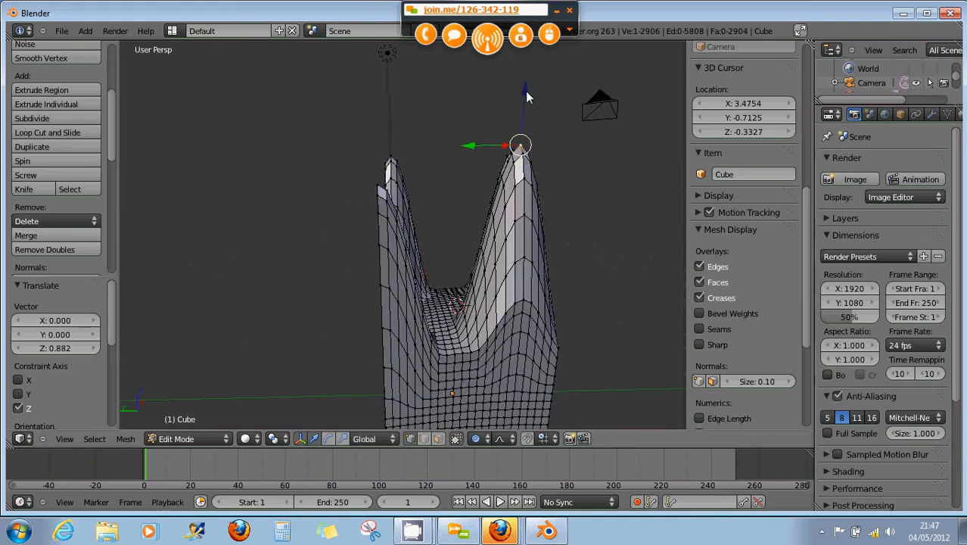
drag(525, 91, 468, 87)
scroll(519, 85, up, 1)
scroll(509, 60, down, 1)
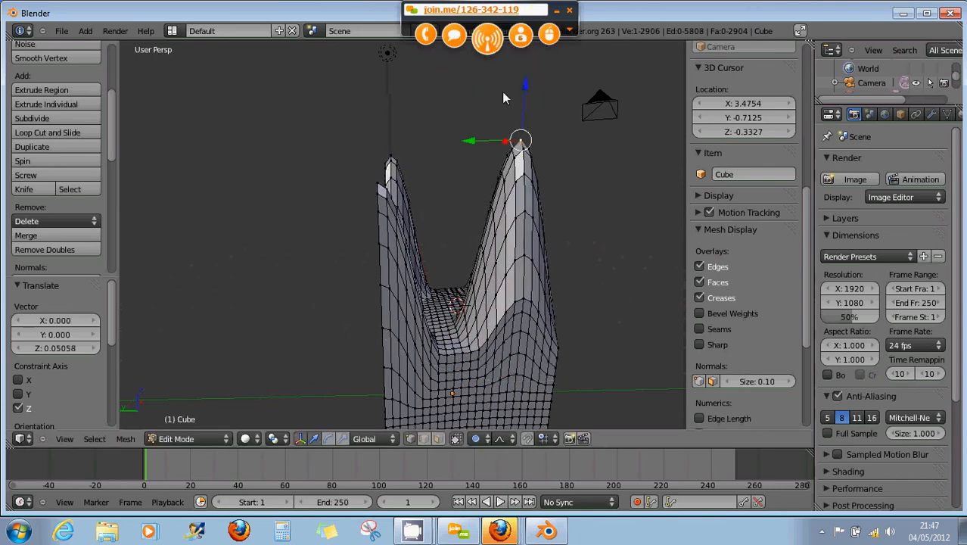
Step: Switch proportional editing to Connected and pull the selected spike tip up about 3.40 units along Z
middle_drag(511, 281, 534, 350)
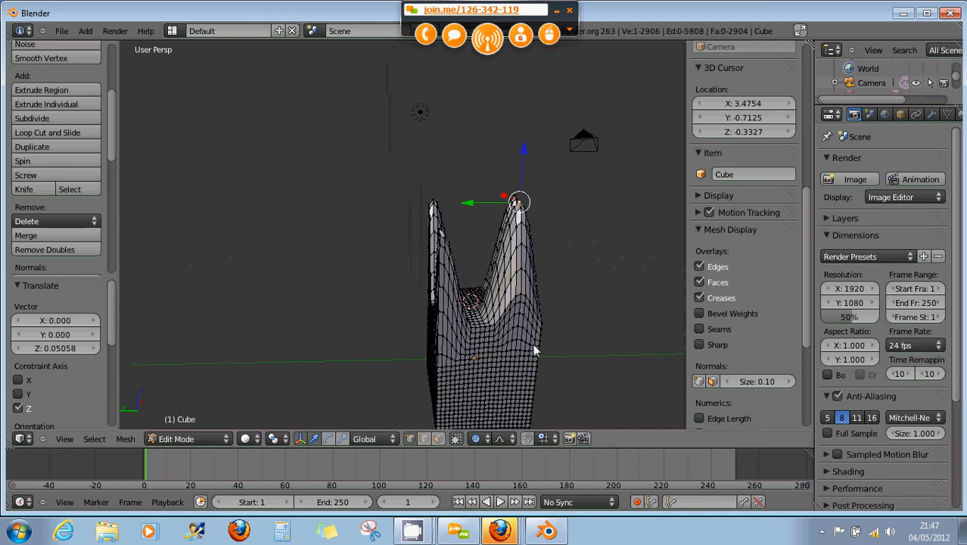
click(477, 439)
click(482, 396)
drag(527, 154, 546, 333)
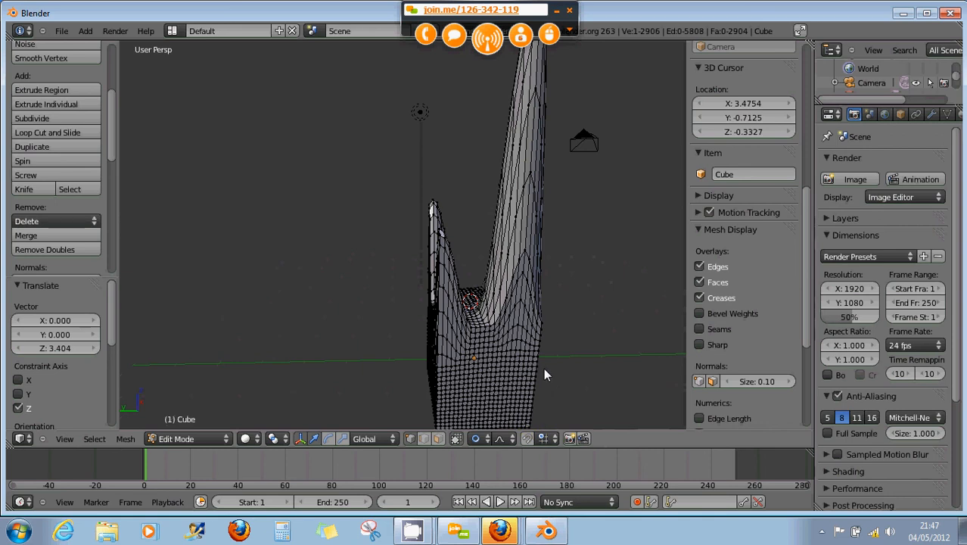
Step: Lower the tall spike's tip about 3.96 units along Z
scroll(543, 367, down, 2)
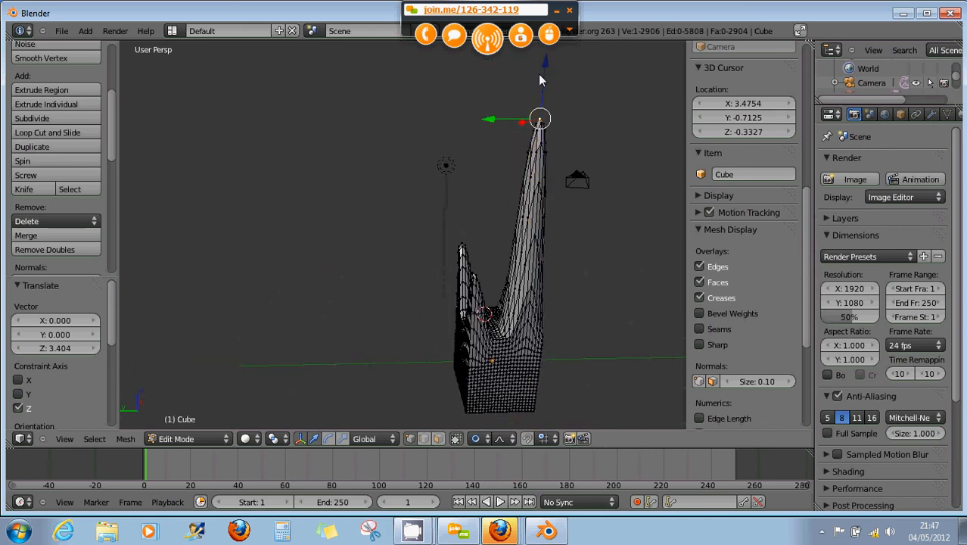
drag(547, 71, 528, 219)
scroll(546, 119, down, 7)
scroll(535, 155, down, 3)
scroll(541, 294, up, 3)
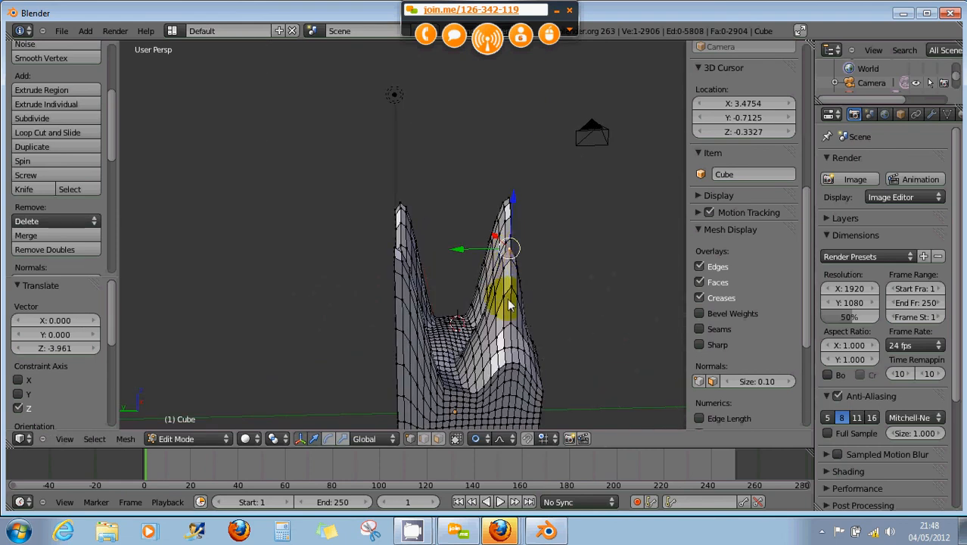
Step: Choose the Connected proportional editing mode again and raise the selected spike tip about 0.02 units along Z
click(477, 438)
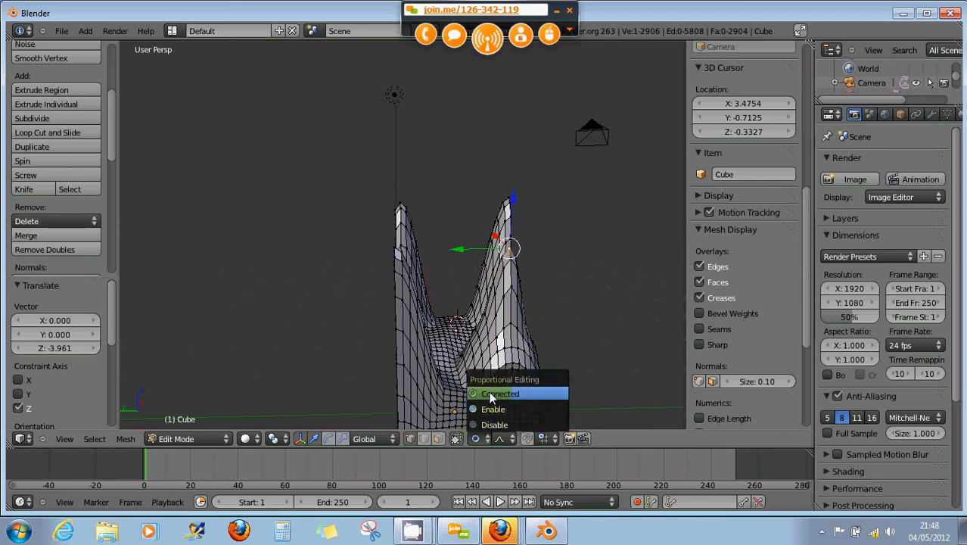
click(490, 394)
drag(495, 262, 520, 195)
scroll(516, 179, up, 10)
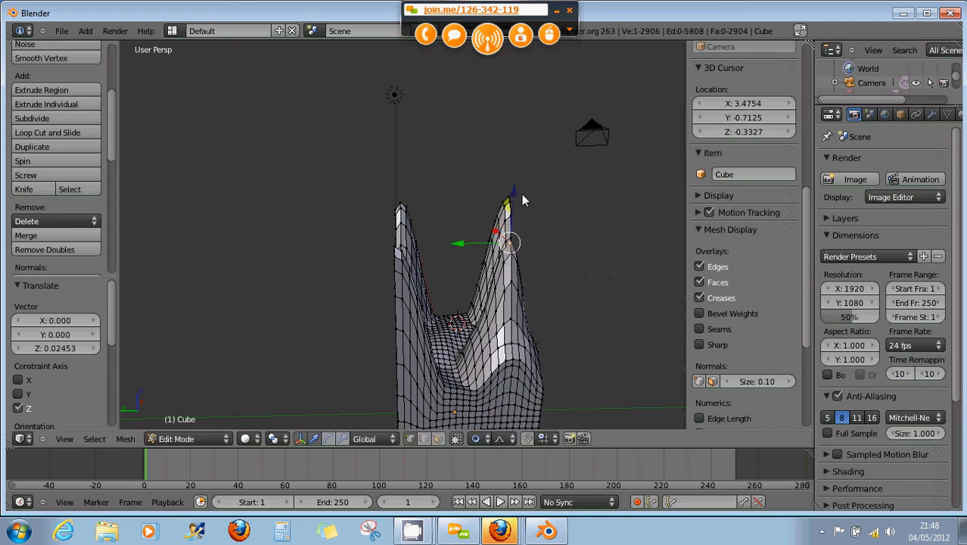
Step: Switch proportional editing to Enable and raise the selected spike tip about 0.12 units along Z
click(475, 439)
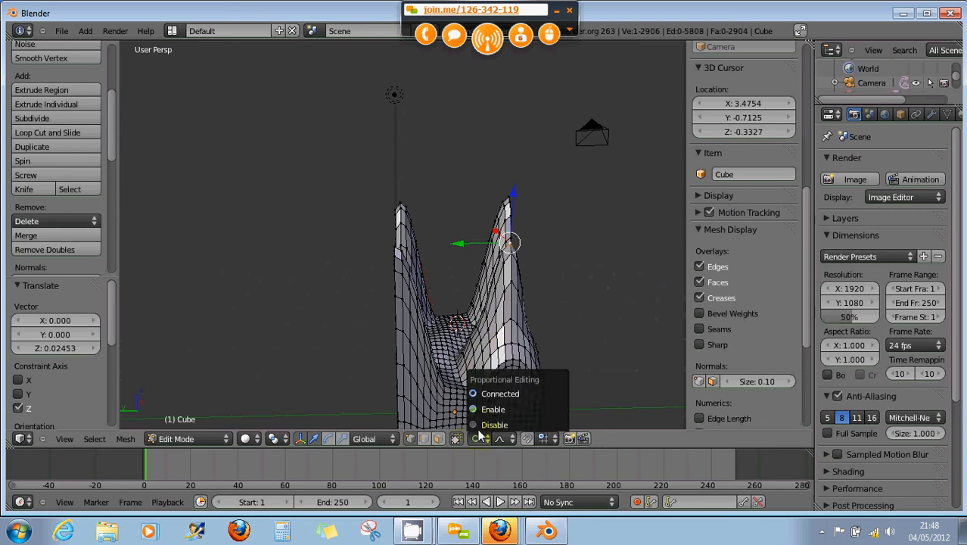
click(478, 408)
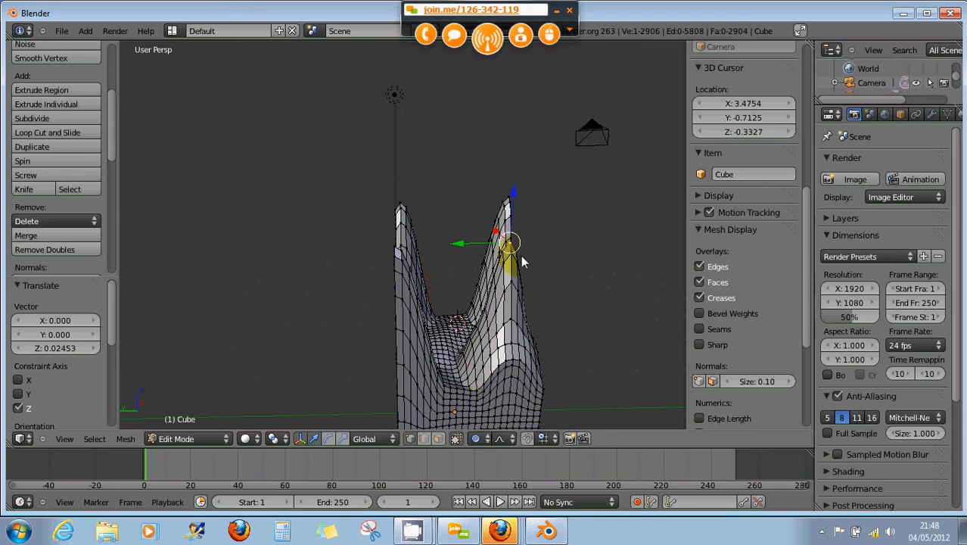
drag(517, 196, 504, 274)
Step: Return proportional editing to Connected and lower the selected spike tip about 0.19 units along Z
click(473, 439)
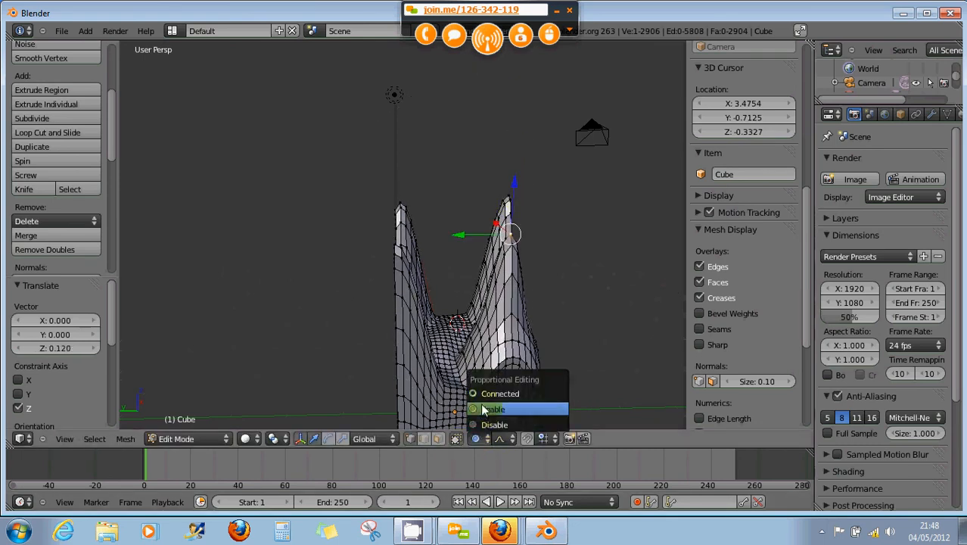
click(483, 408)
drag(515, 184, 513, 205)
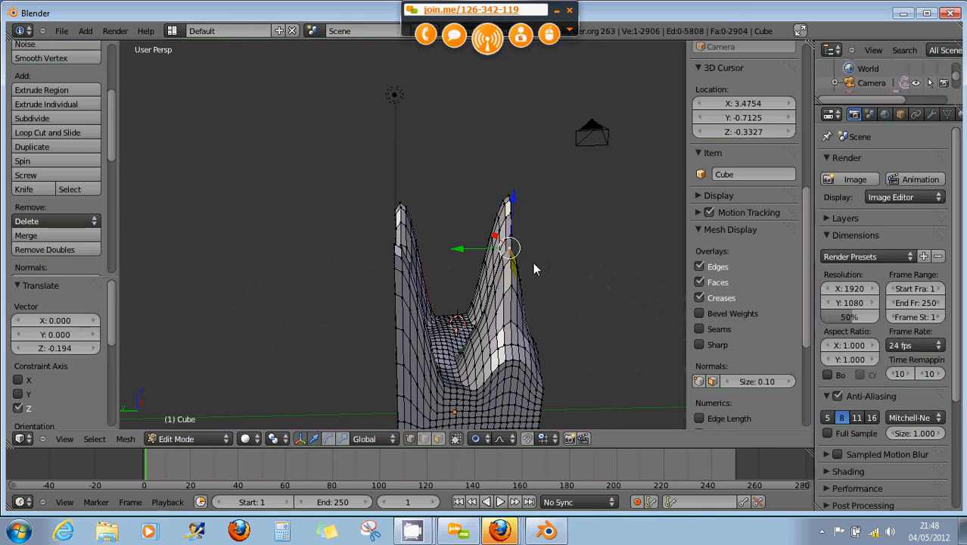
Step: Set the proportional editing falloff to Sharp
click(475, 439)
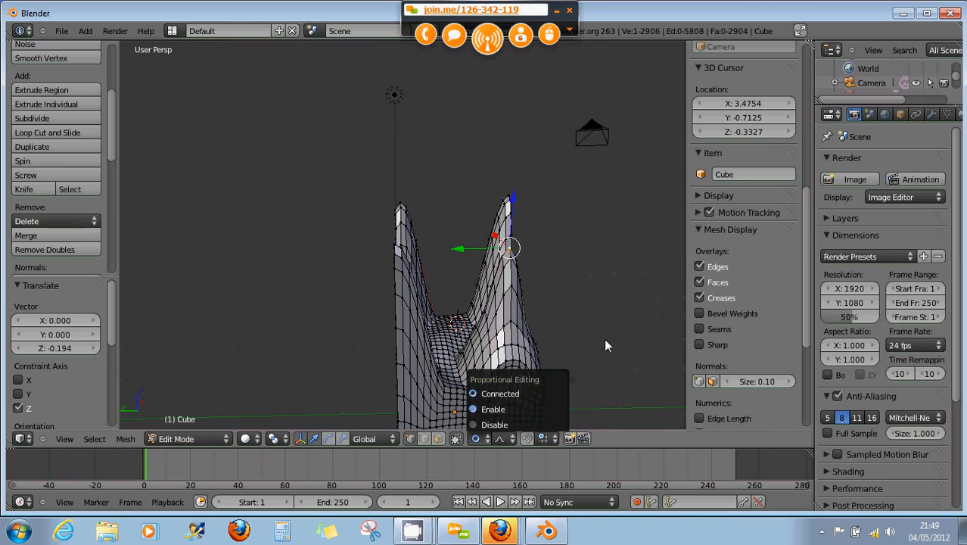
click(609, 300)
middle_drag(485, 337, 454, 356)
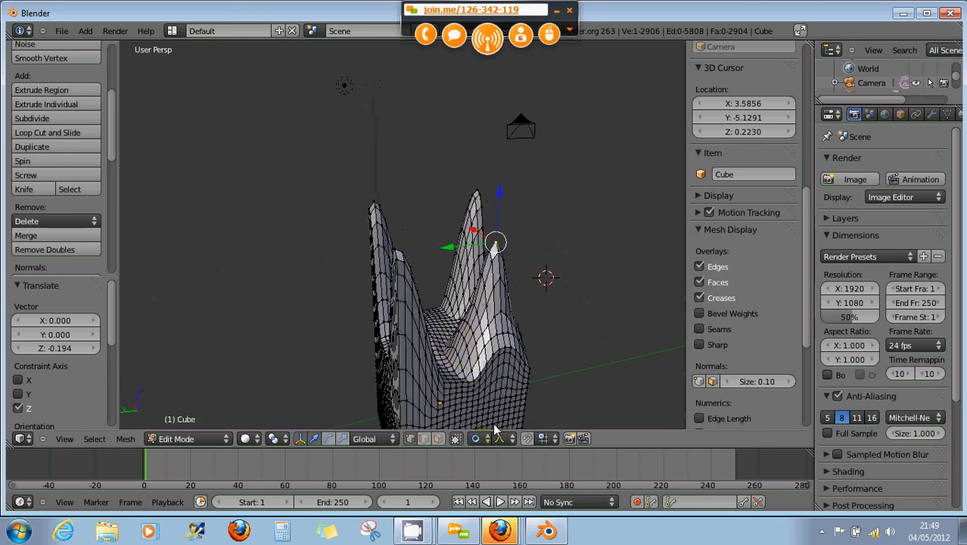
click(500, 438)
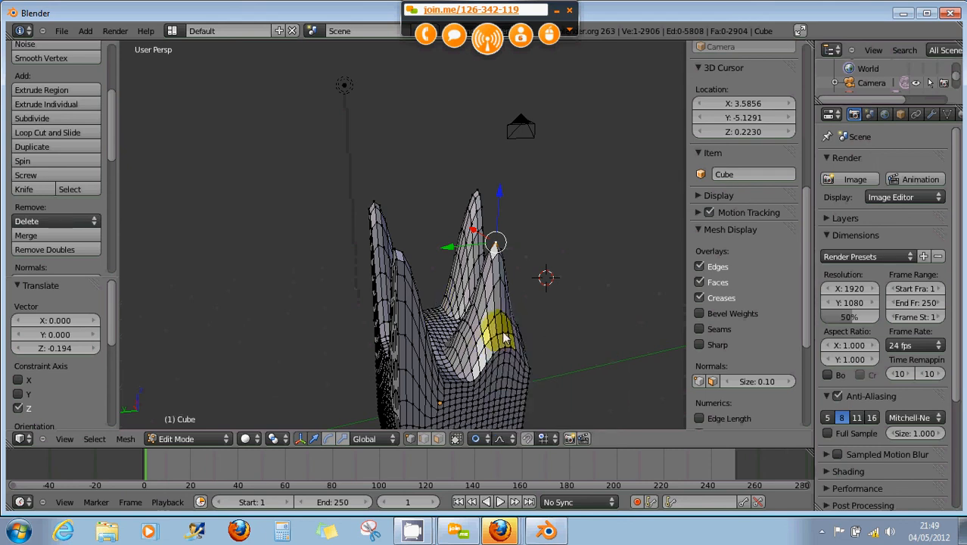
click(499, 438)
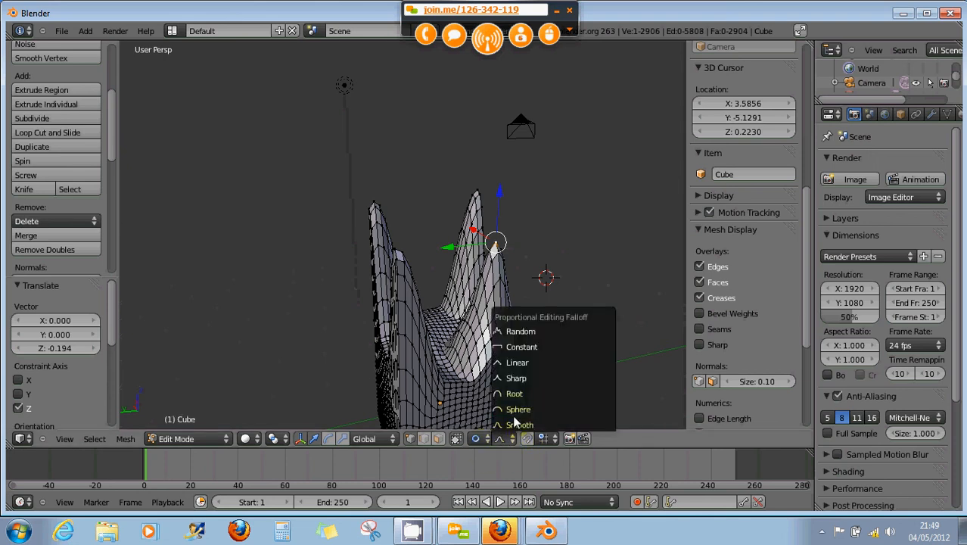
click(516, 378)
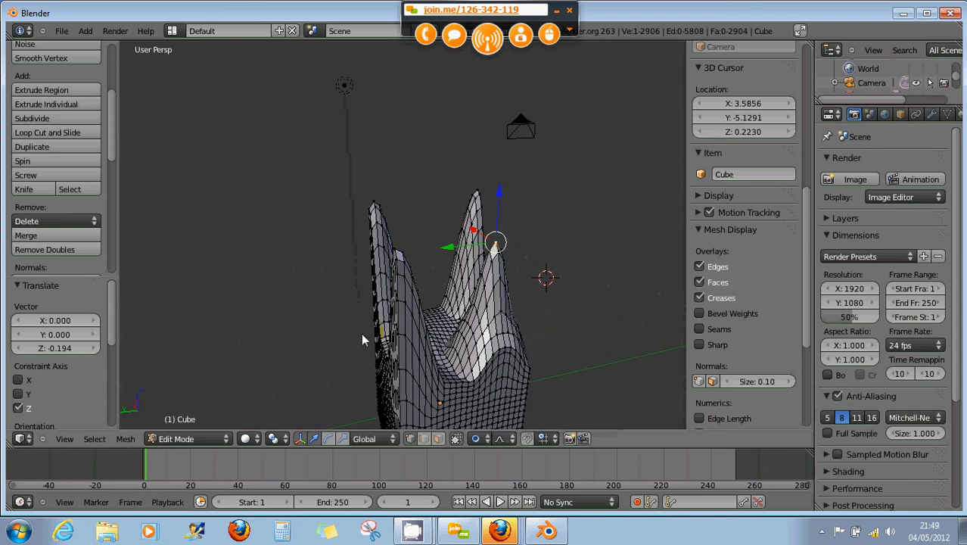
Step: Examine the spiked cube from several sides and select a vertex on the top surface between the spikes
middle_drag(363, 335, 464, 336)
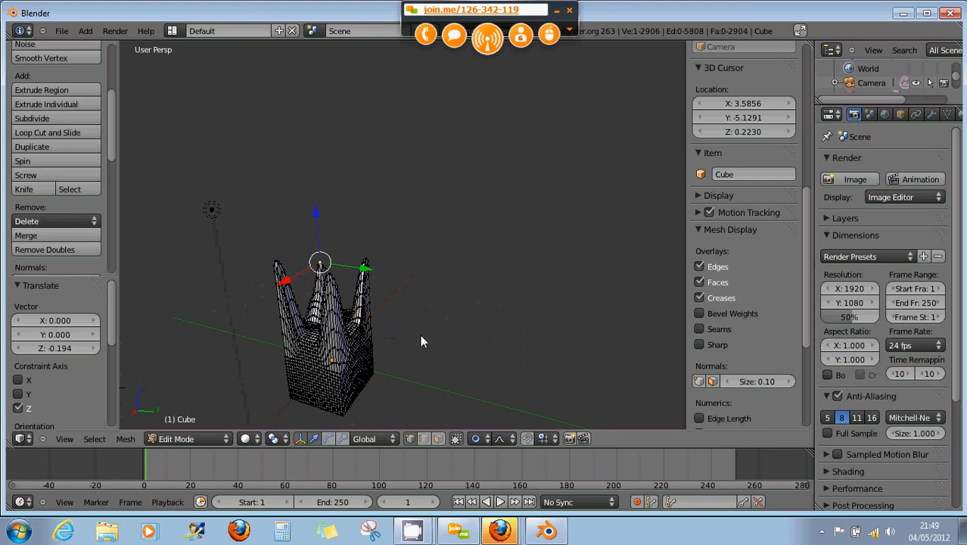
middle_drag(421, 337, 344, 329)
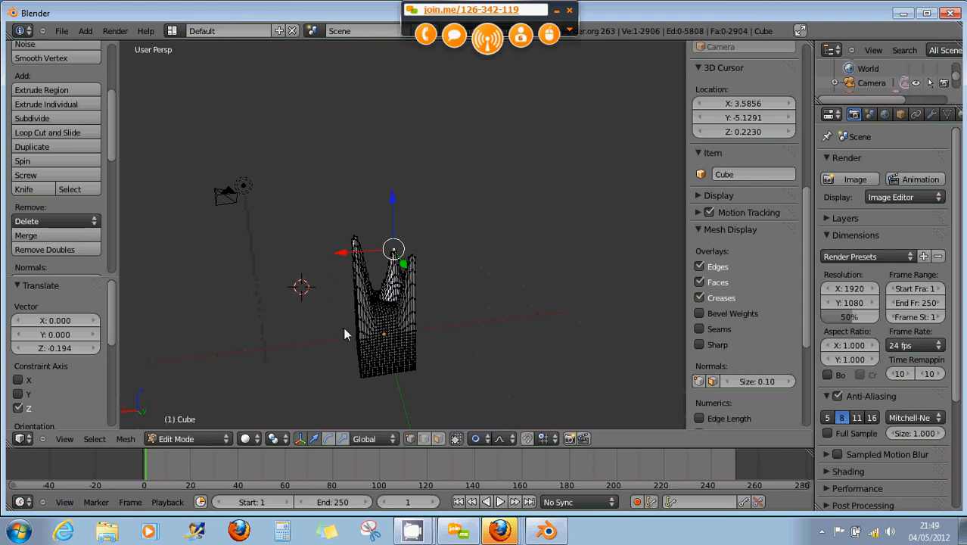
middle_drag(456, 342, 421, 335)
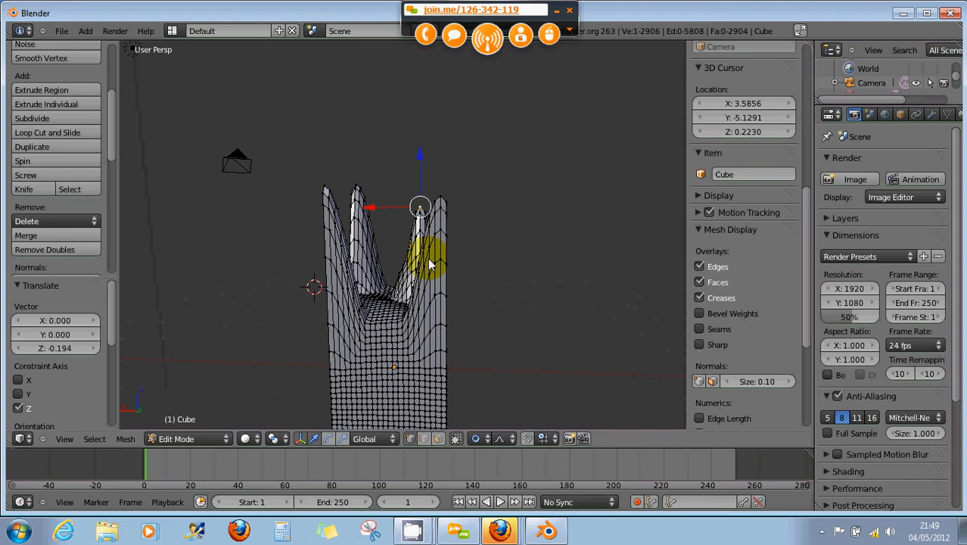
middle_drag(426, 259, 325, 221)
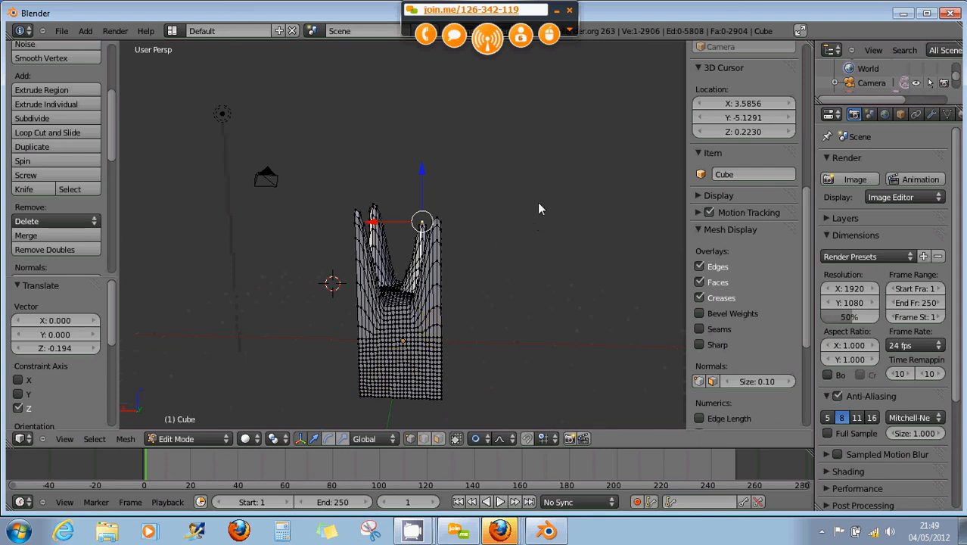
middle_drag(410, 367, 434, 350)
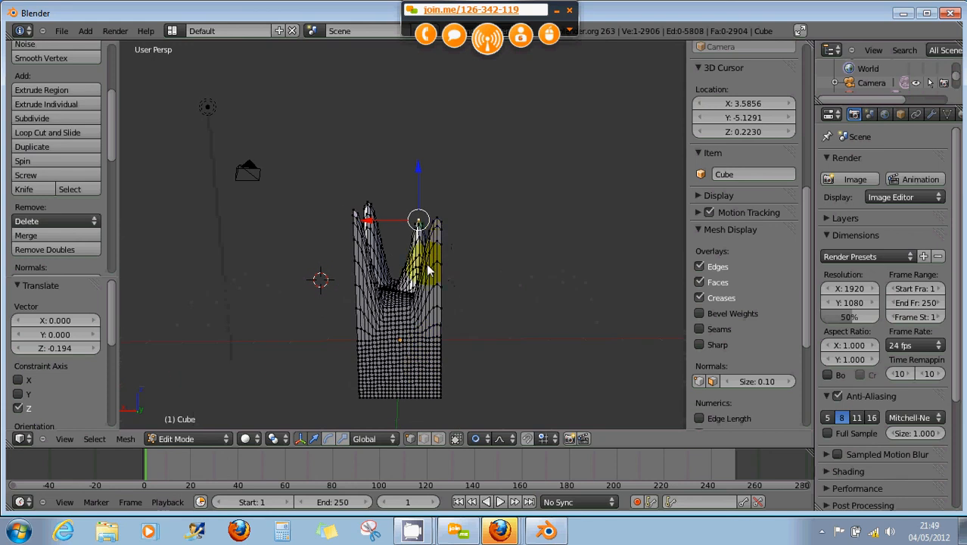
mouse_move(428, 269)
middle_down()
mouse_move(436, 319)
mouse_move(427, 282)
middle_up()
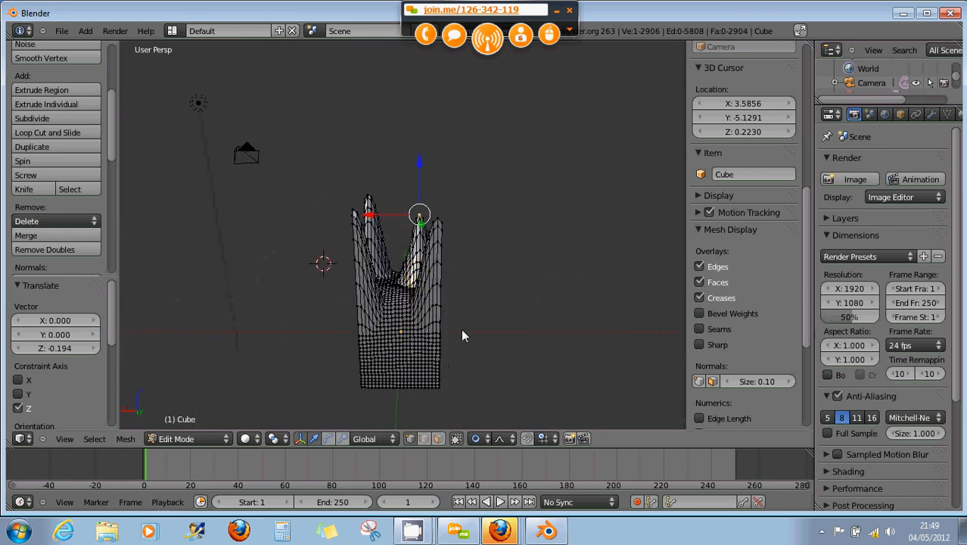
middle_drag(468, 330, 388, 310)
right_click(389, 299)
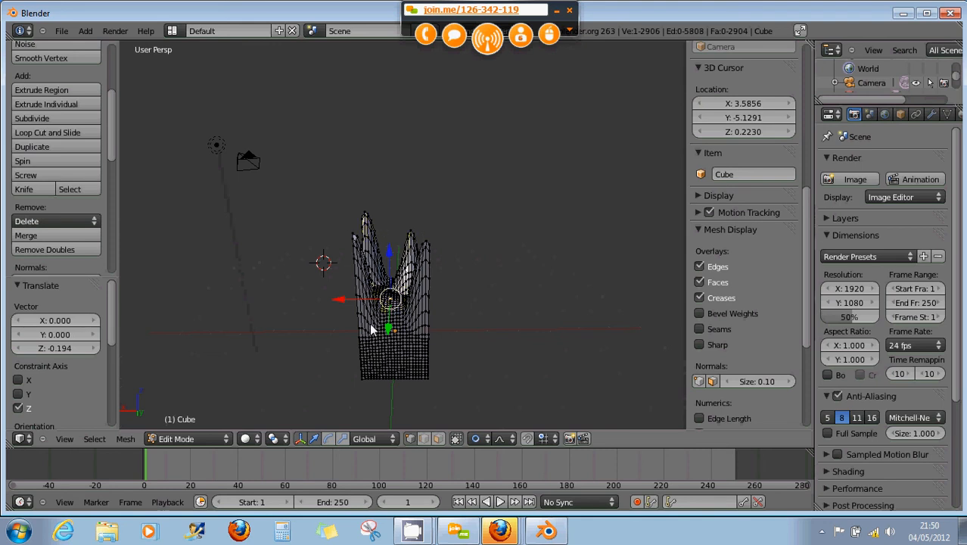
mouse_move(406, 302)
middle_down()
mouse_move(426, 295)
mouse_move(415, 311)
mouse_move(393, 302)
middle_up()
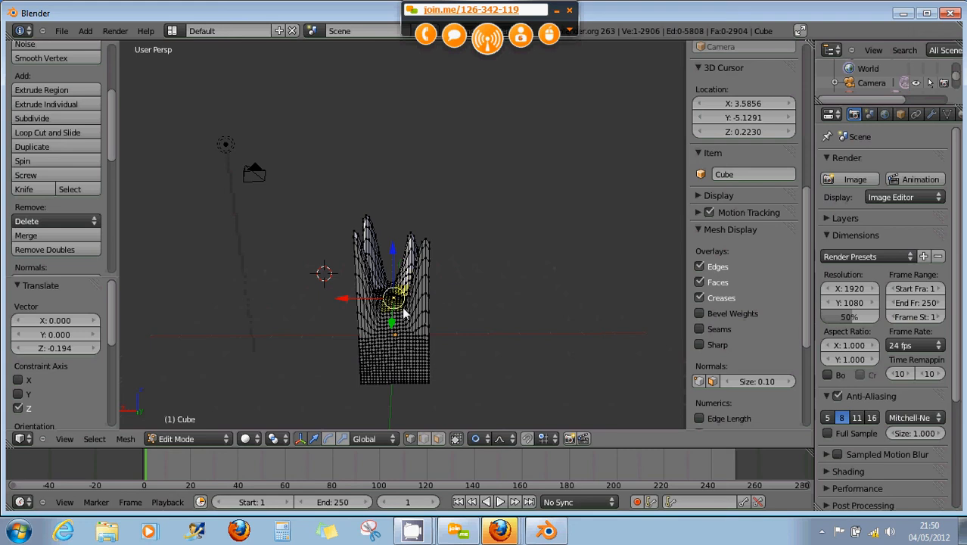
middle_drag(404, 338, 528, 308)
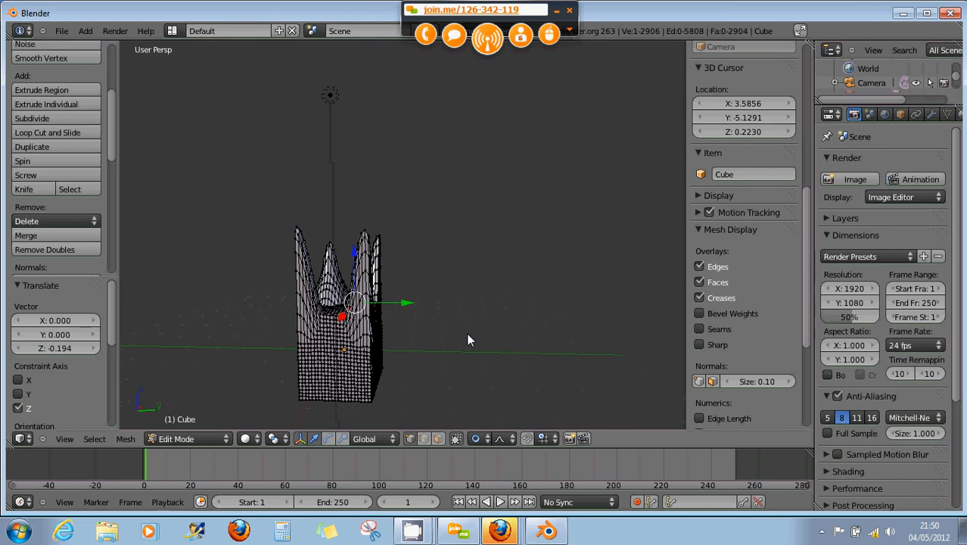
Step: Snap the 3D cursor to the scene centre and switch the cube to Object Mode
key(shift+s)
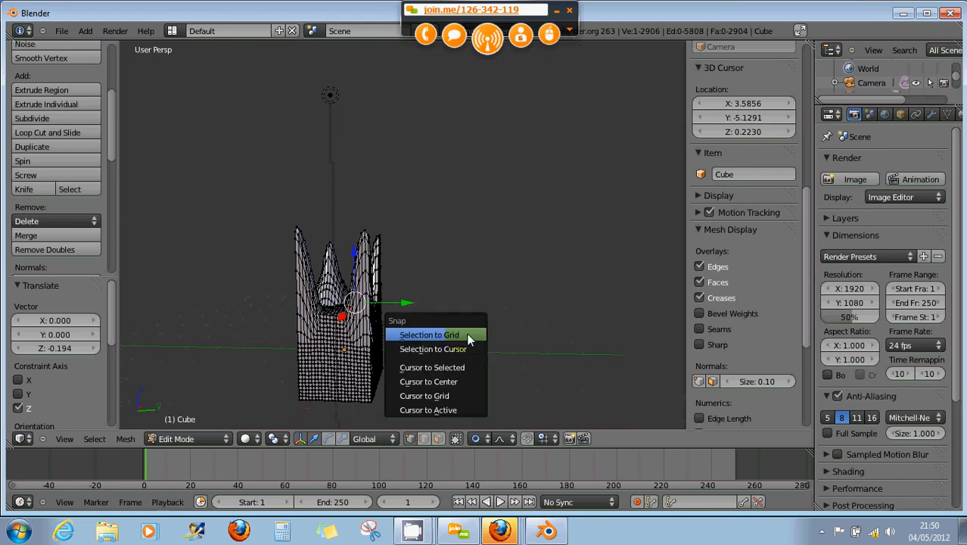
click(457, 379)
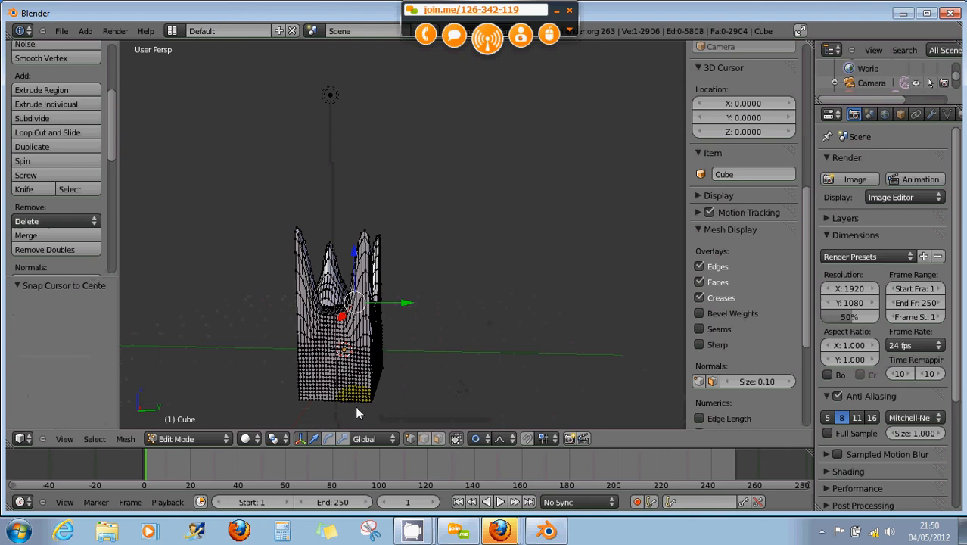
click(187, 442)
click(190, 424)
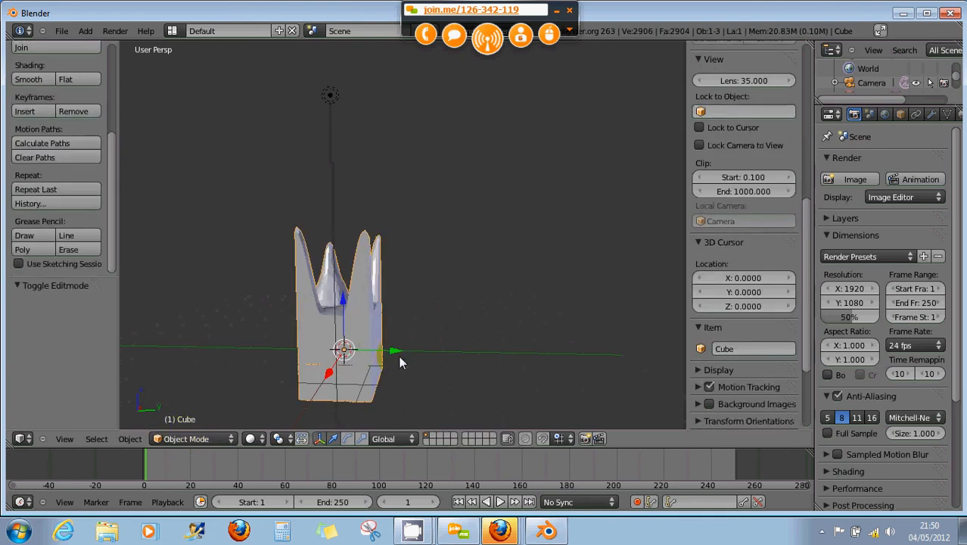
Step: Snap the spiked cube to the 3D cursor
key(shift+s)
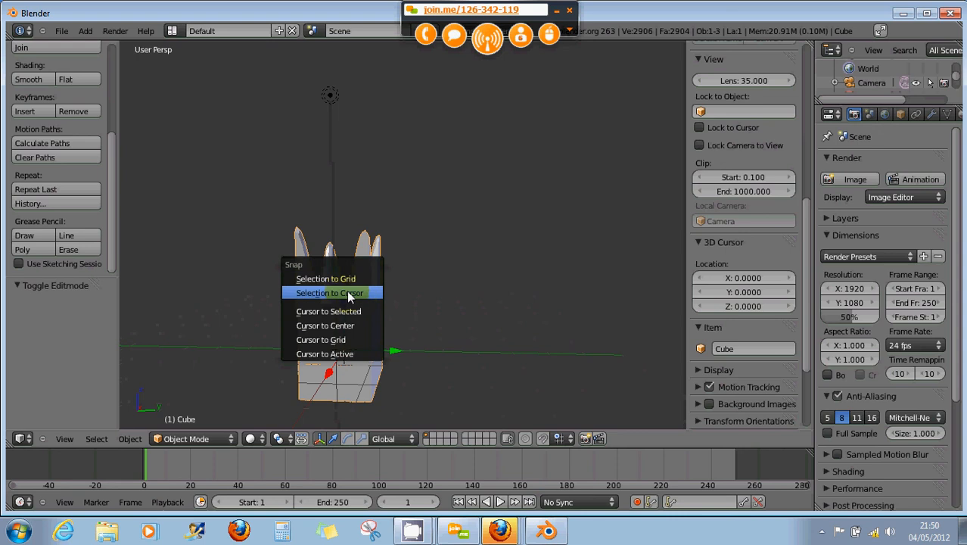
click(346, 291)
mouse_move(374, 336)
middle_down()
mouse_move(346, 335)
mouse_move(356, 345)
middle_up()
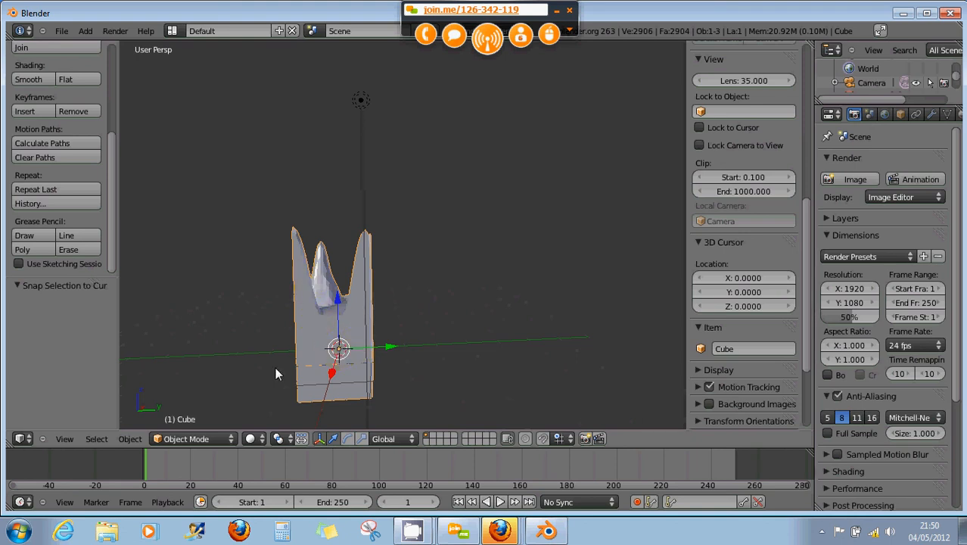
click(129, 437)
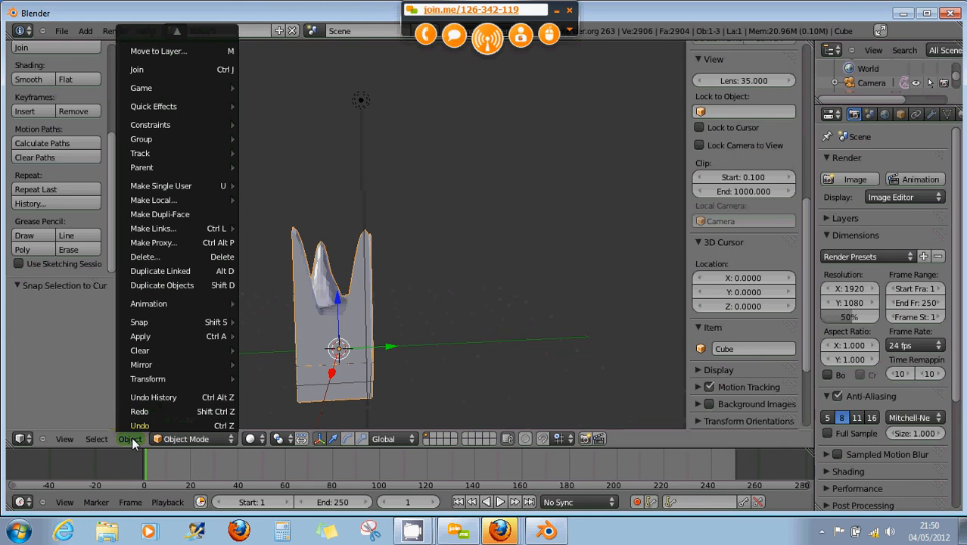
mouse_move(145, 349)
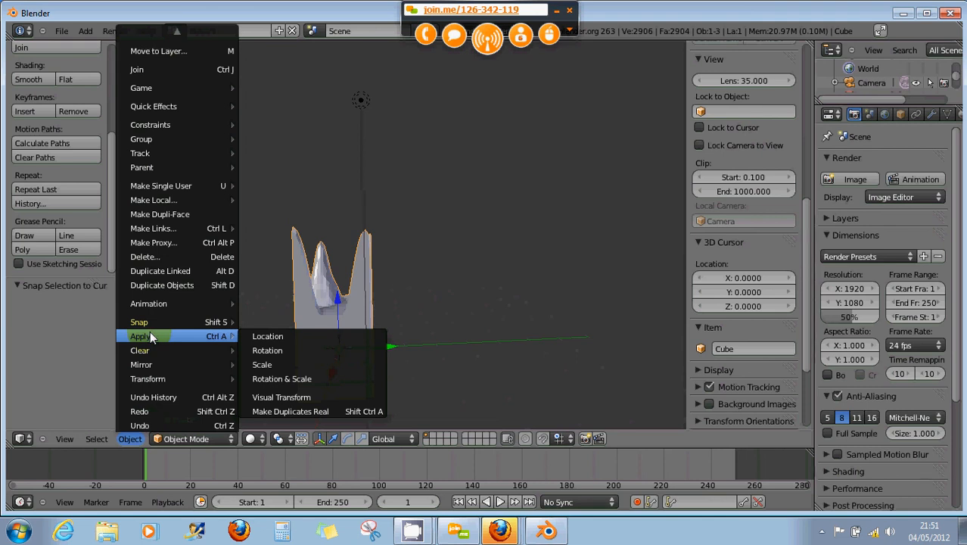
mouse_move(161, 302)
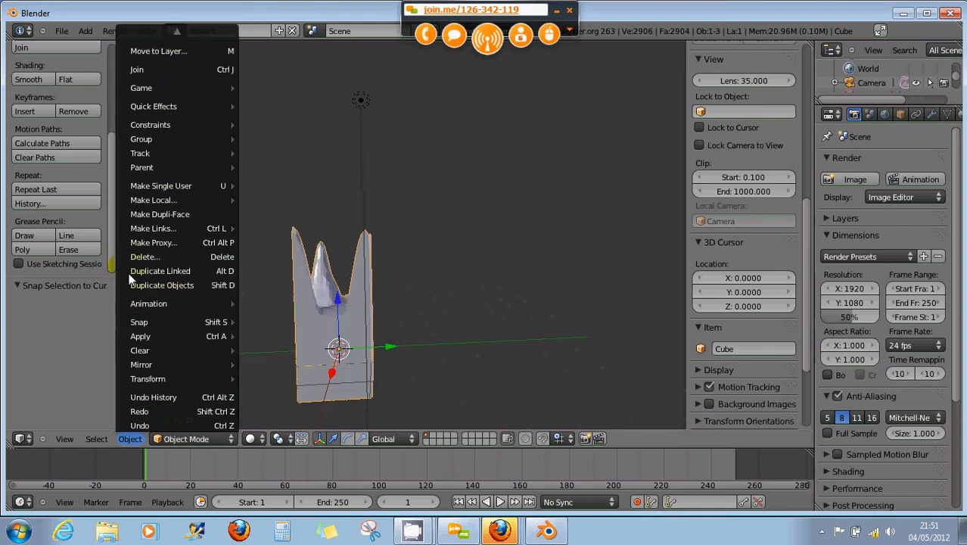
click(347, 294)
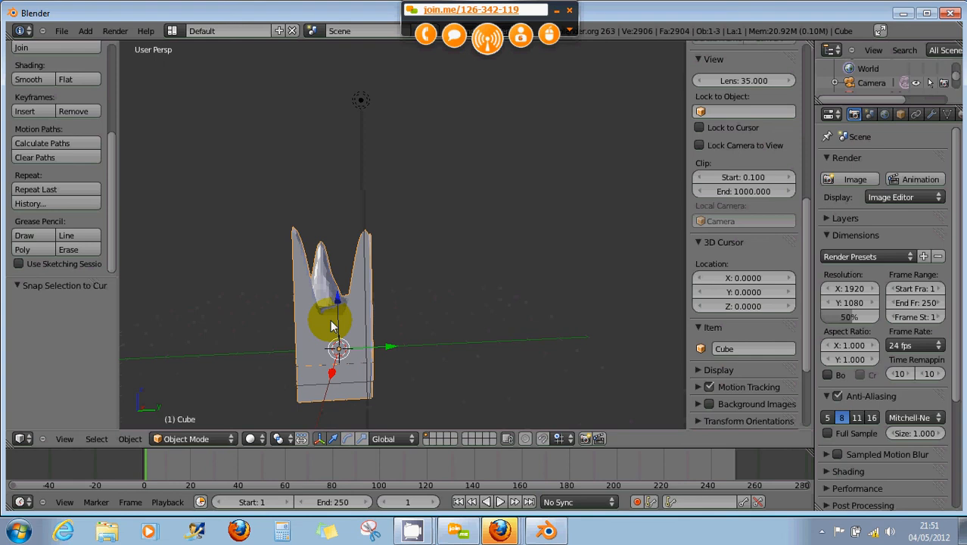
Step: Add a lattice at the 3D cursor and scale it up uniformly by about 6.24 around the spiked cube
key(shift+a)
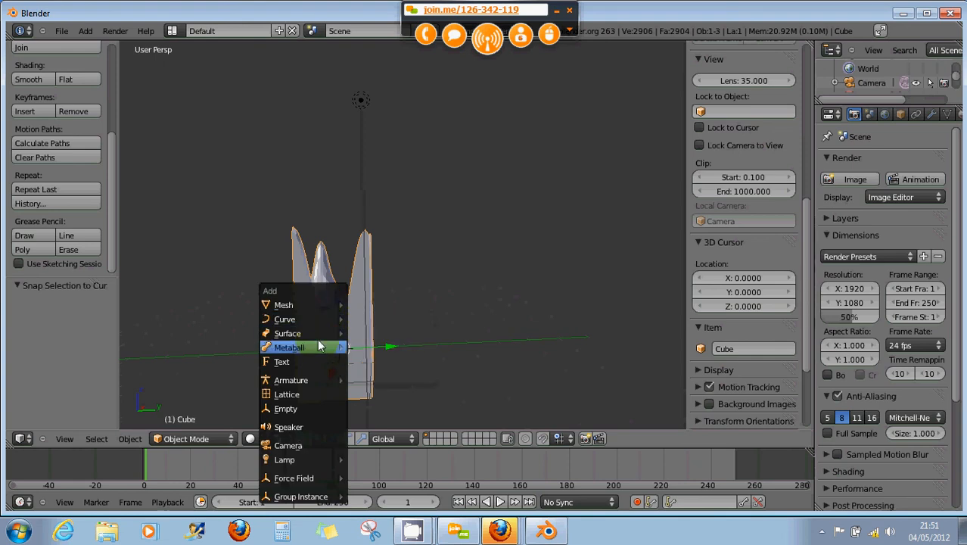
click(286, 394)
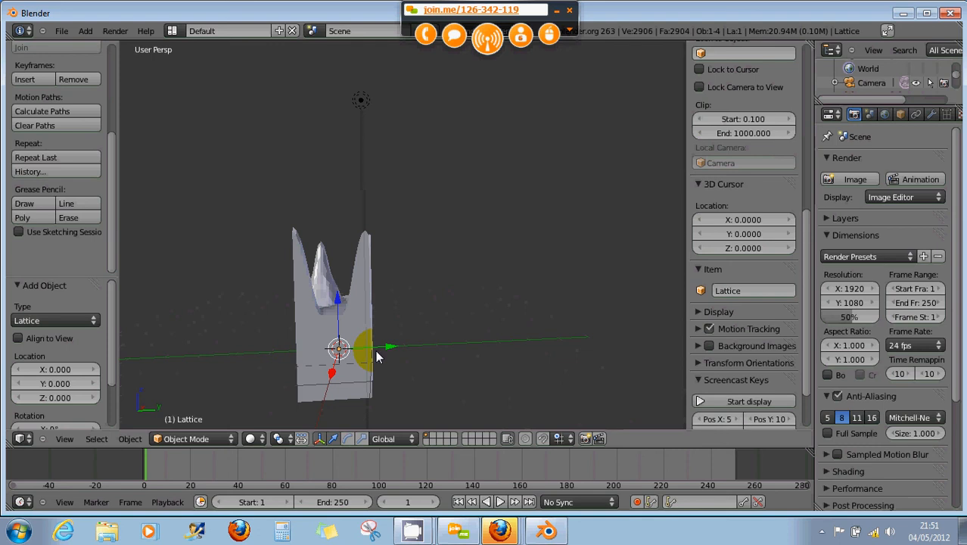
key(s)
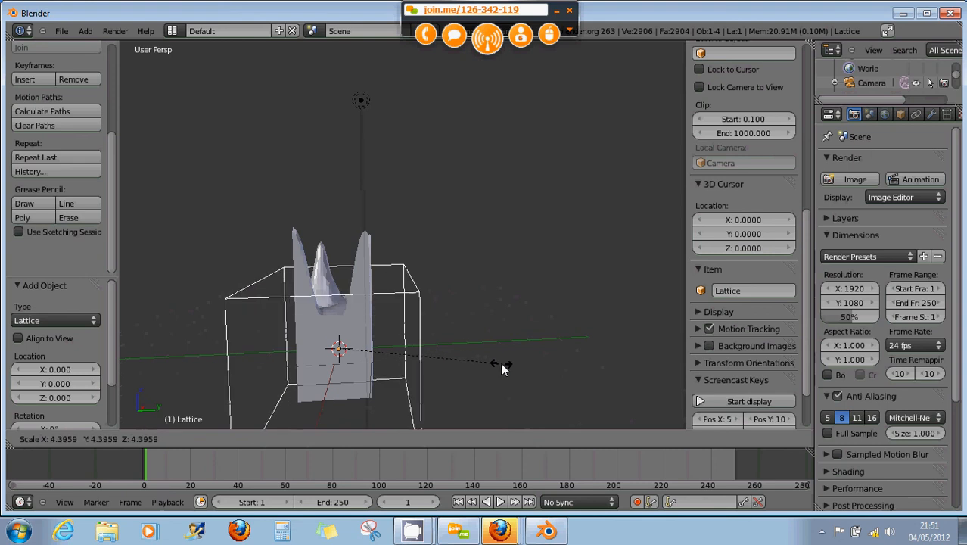
click(564, 366)
Step: Start the screencast keys display and raise the lattice about 1.13 units along Z
middle_drag(422, 357, 377, 342)
key(KP_1)
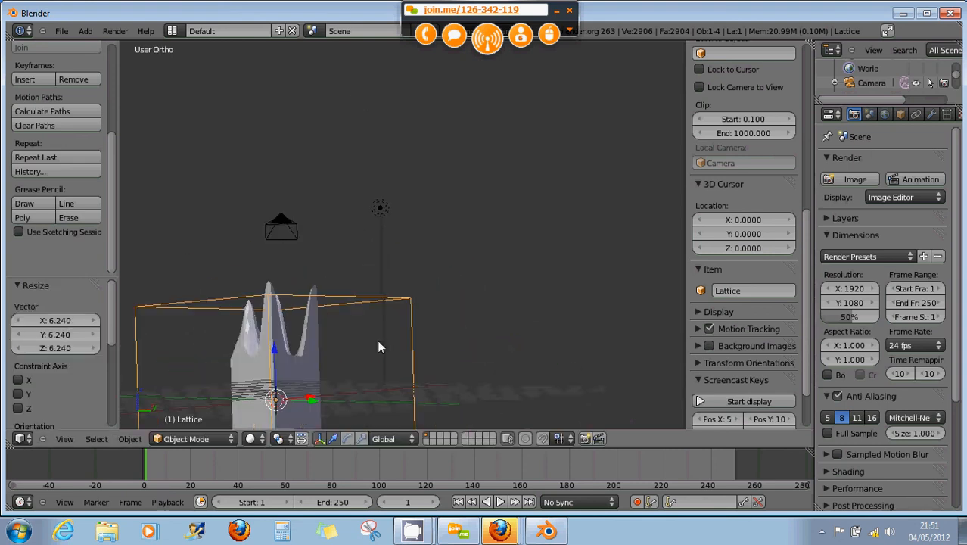
middle_drag(317, 336, 345, 308)
key(KP_1)
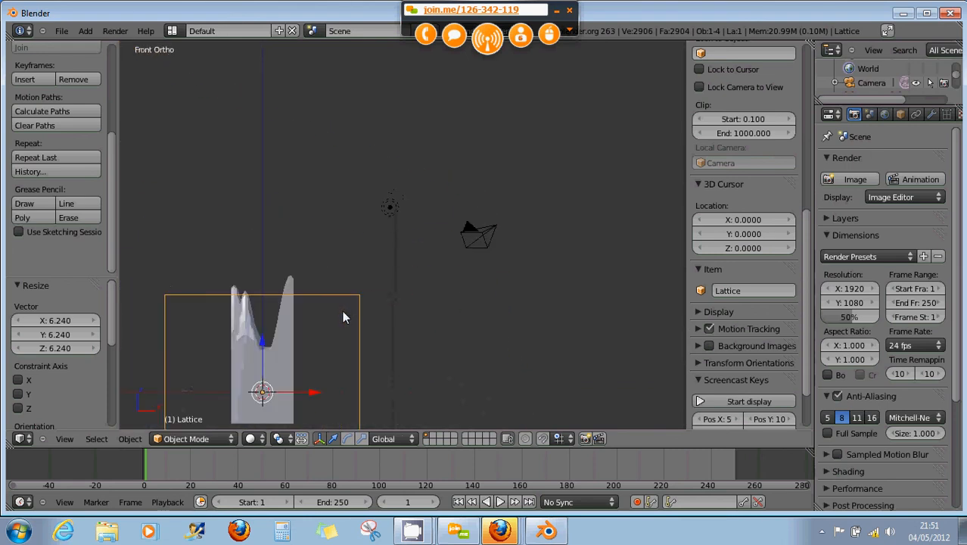
shift+middle_drag(288, 321, 399, 163)
click(713, 400)
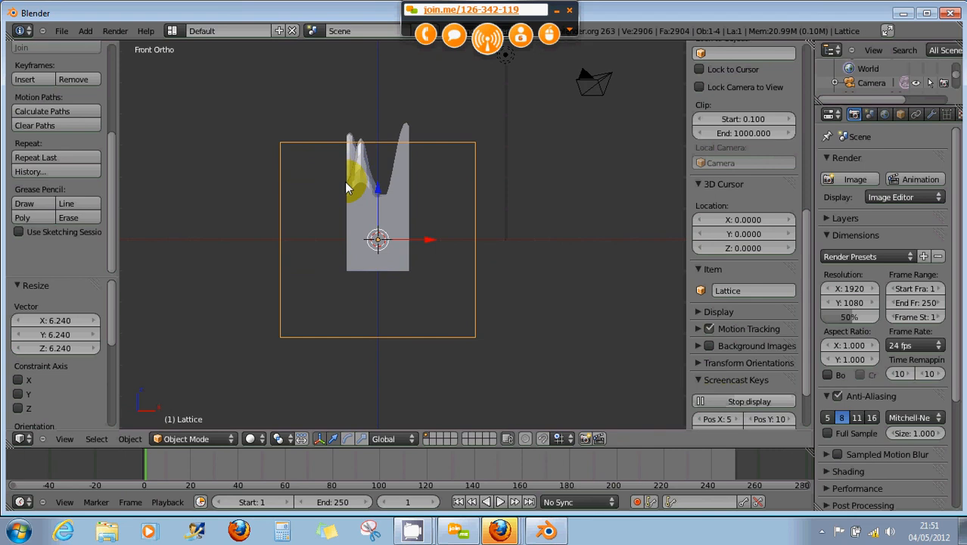
scroll(342, 187, up, 2)
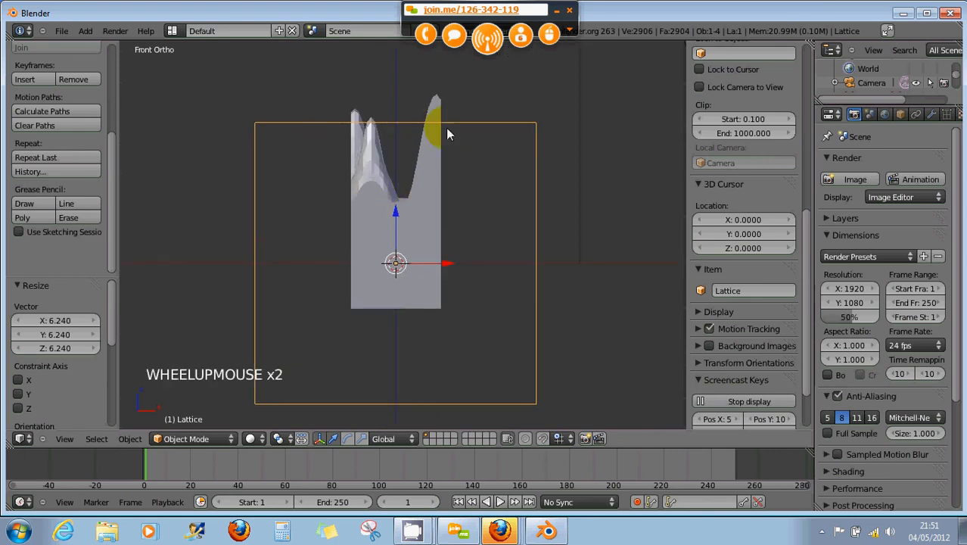
drag(395, 212, 395, 160)
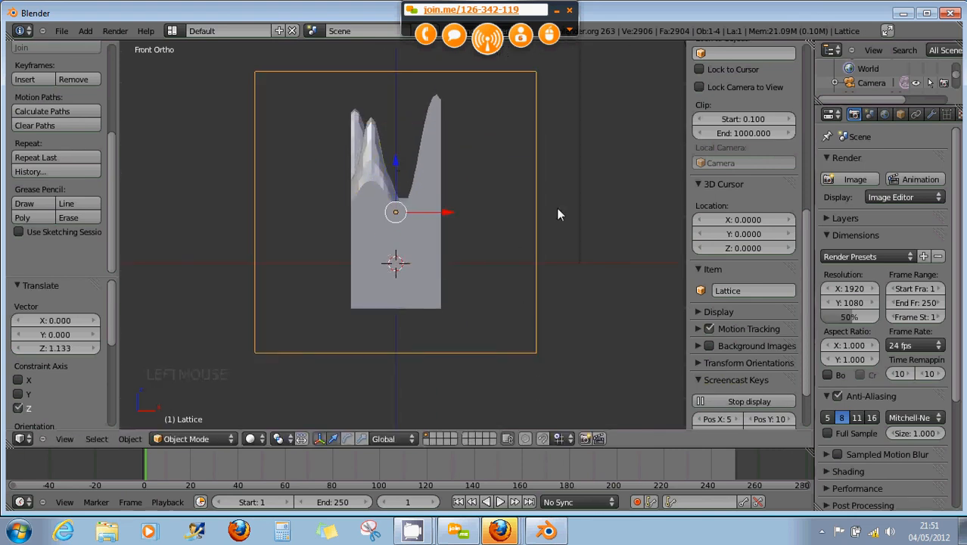
Step: Fit the lattice to the cube's height by scaling it to about 0.78, raising it about 0.24 units, and scaling it again to 0.99
key(s)
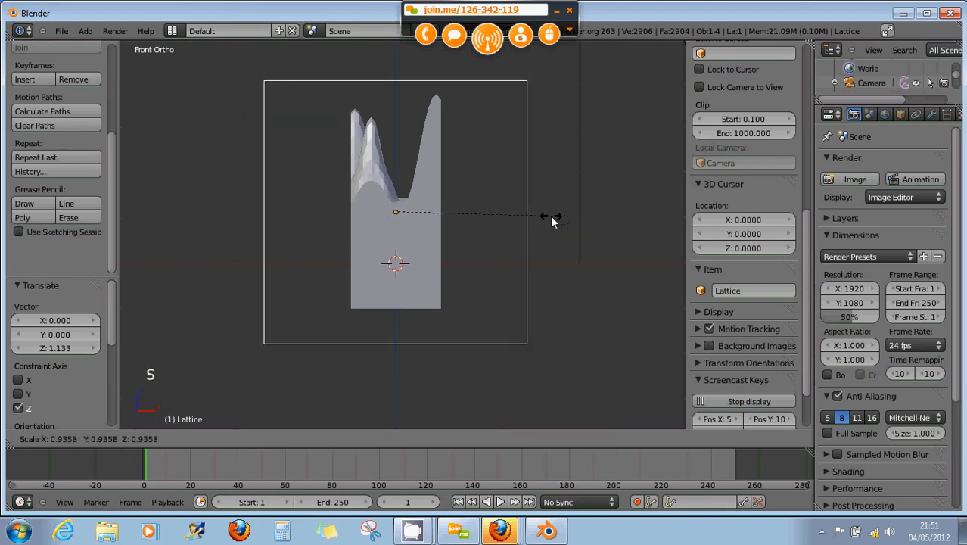
click(524, 212)
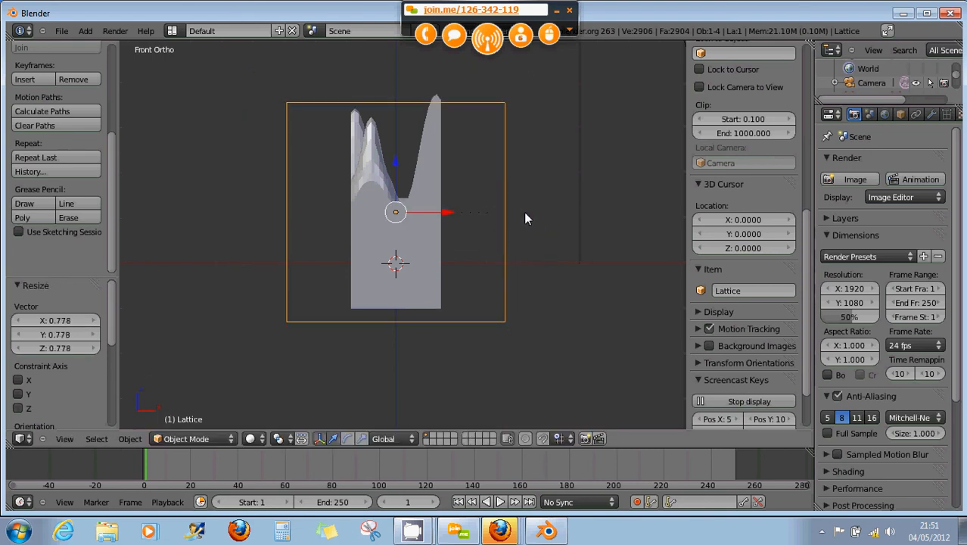
drag(395, 160, 395, 150)
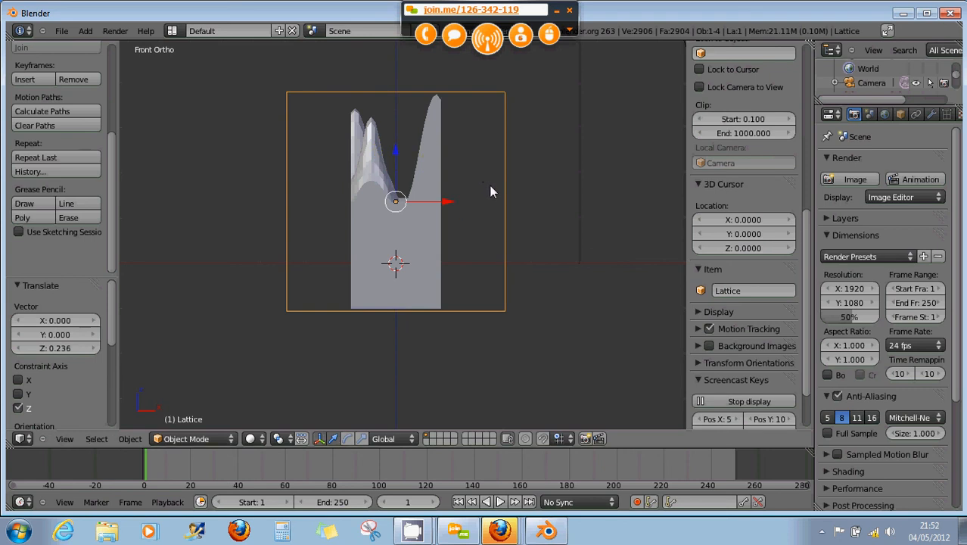
key(s)
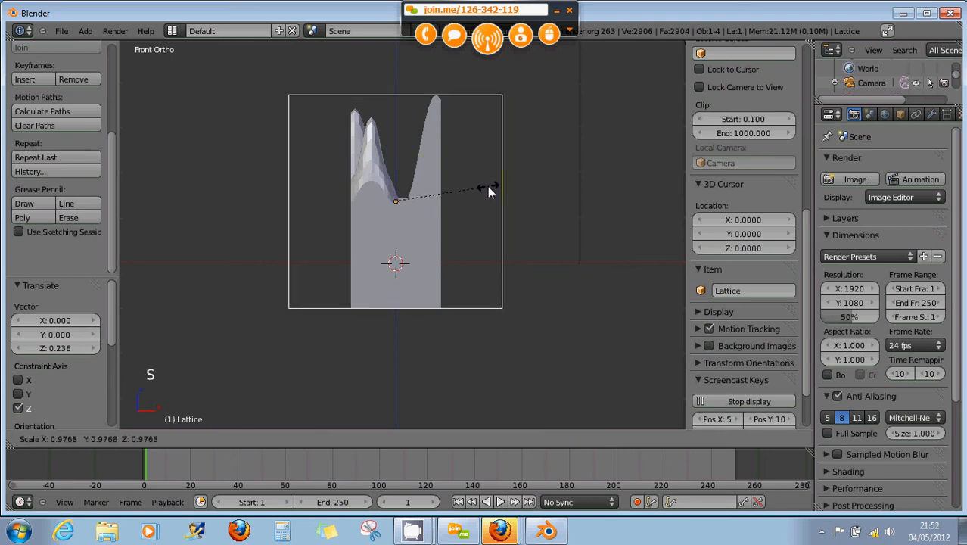
click(489, 186)
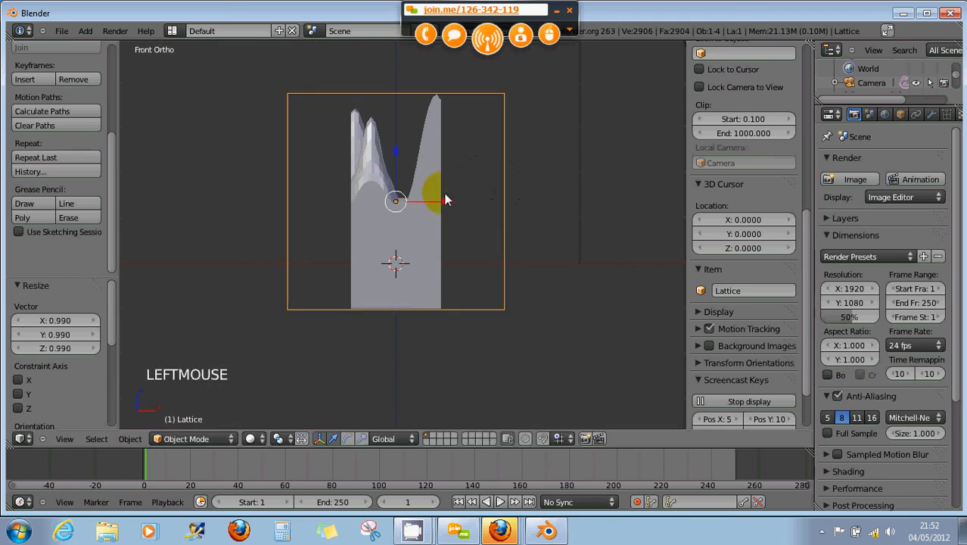
Step: Scale the lattice along X to about 0.44 so it closely encloses the cube's width
key(s)
key(s)
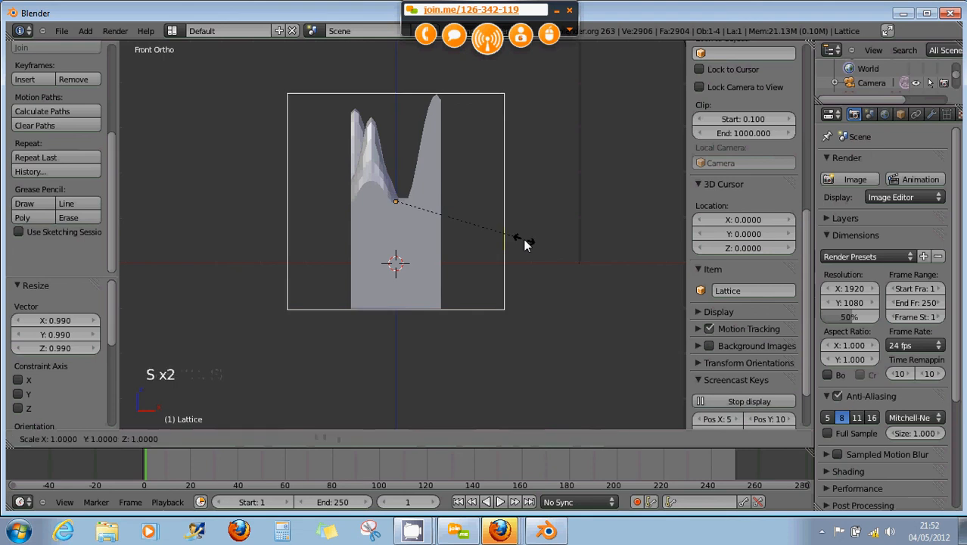
key(x)
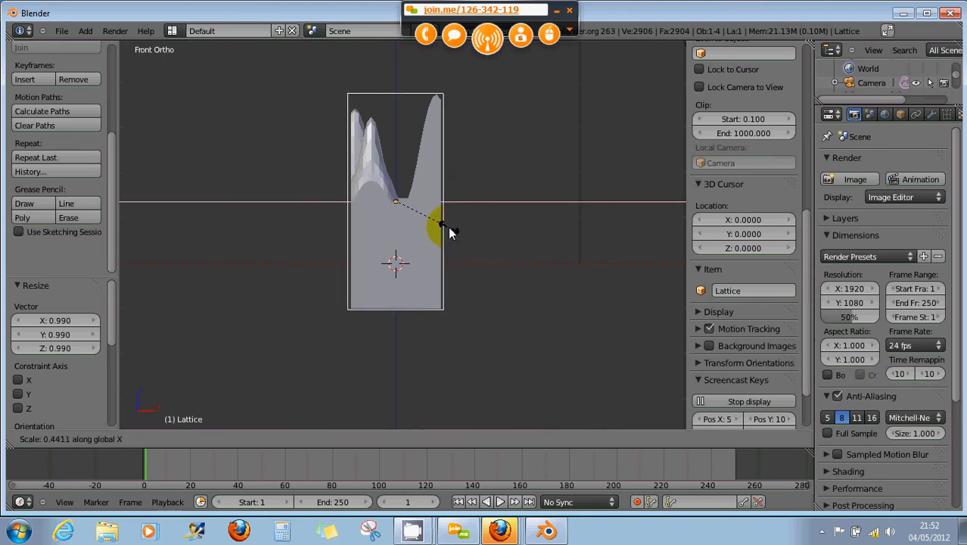
click(448, 227)
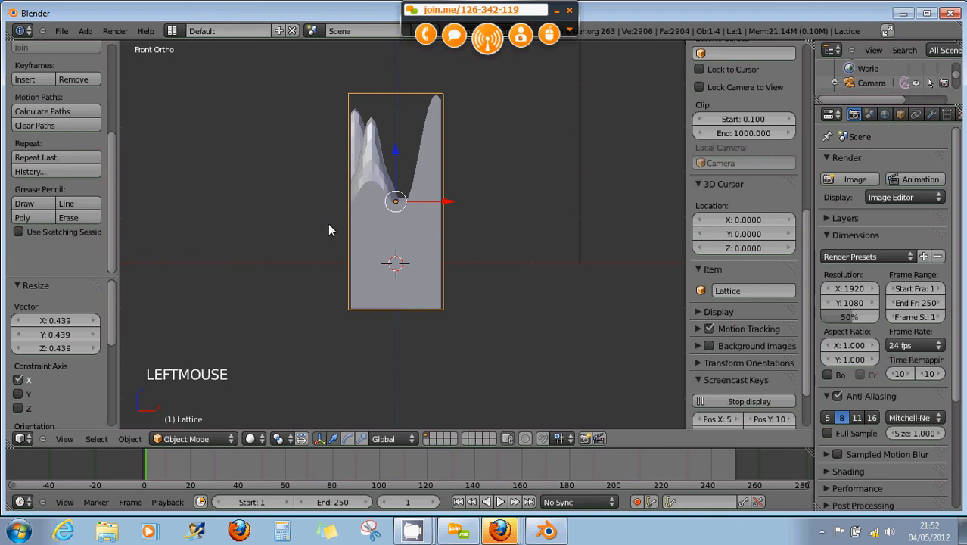
Step: Scale the lattice along Y to about 0.44 so it closely encloses the cube's depth
key(KP_3)
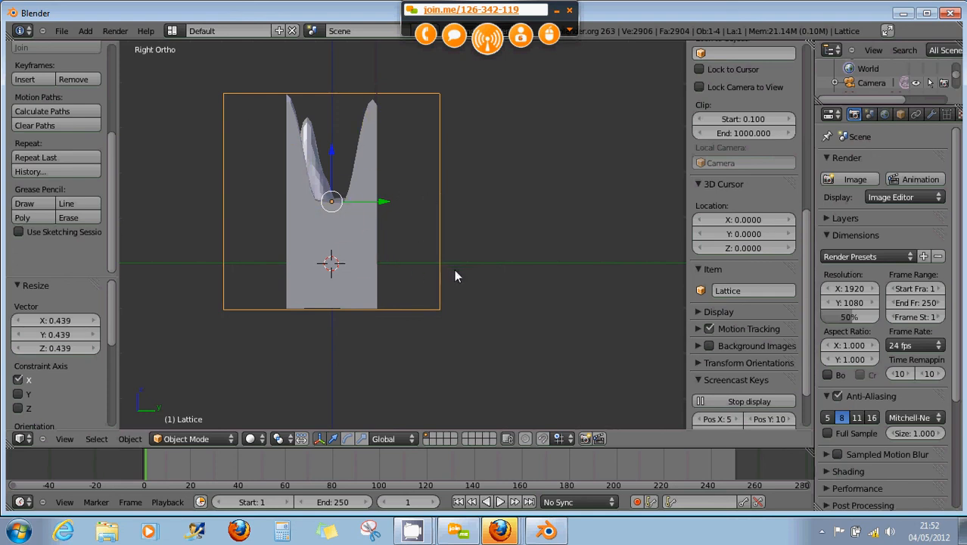
key(s)
key(y)
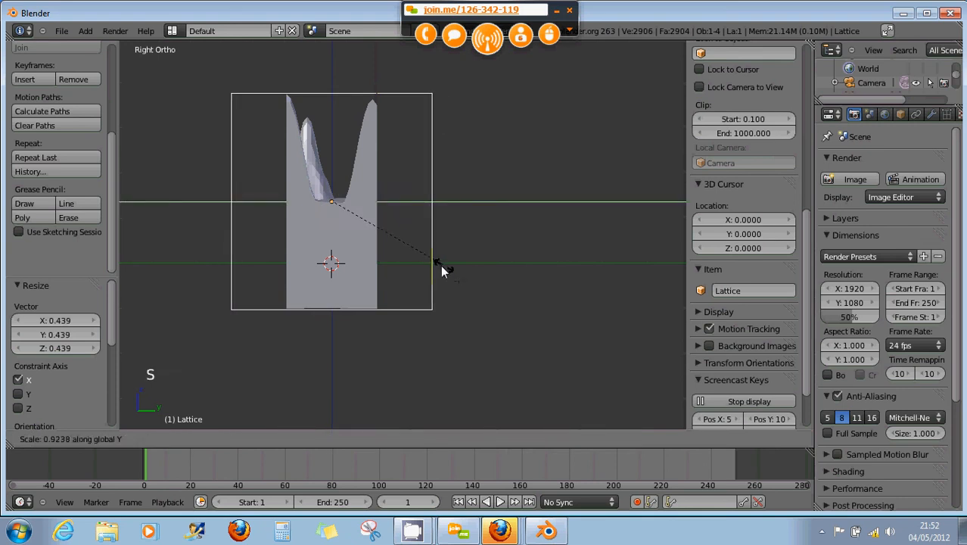
click(379, 242)
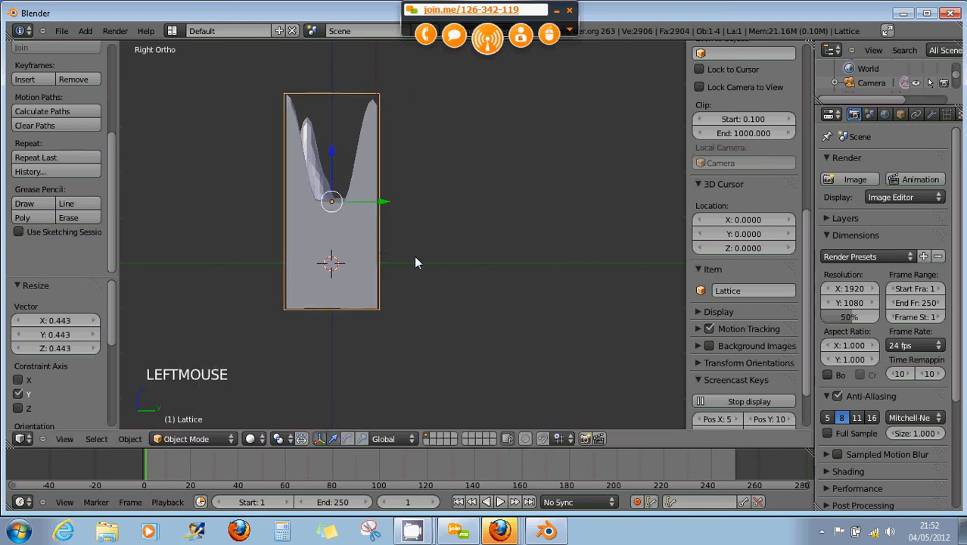
Step: Widen the properties area and set the lattice's U and V resolution to 4 each
middle_drag(357, 176, 382, 230)
scroll(423, 174, down, 2)
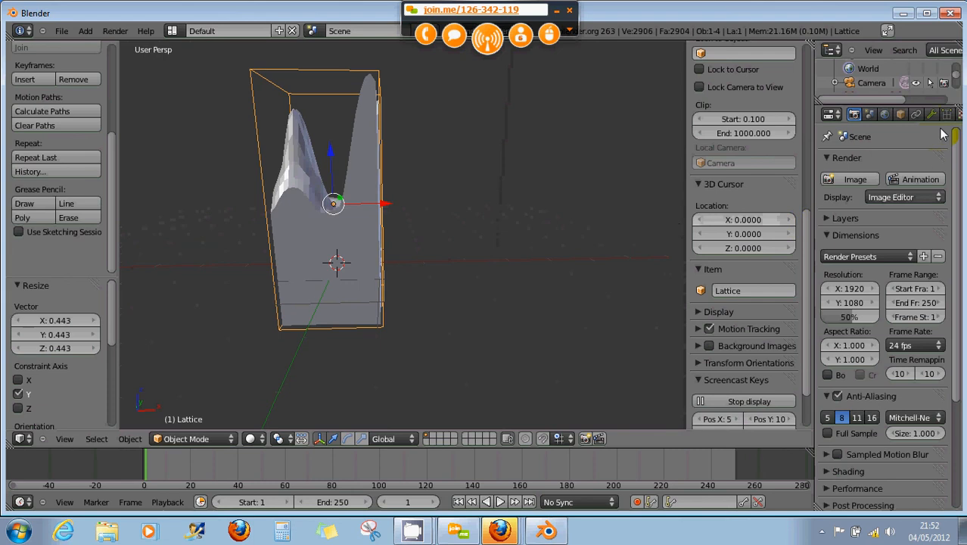
drag(816, 166, 721, 167)
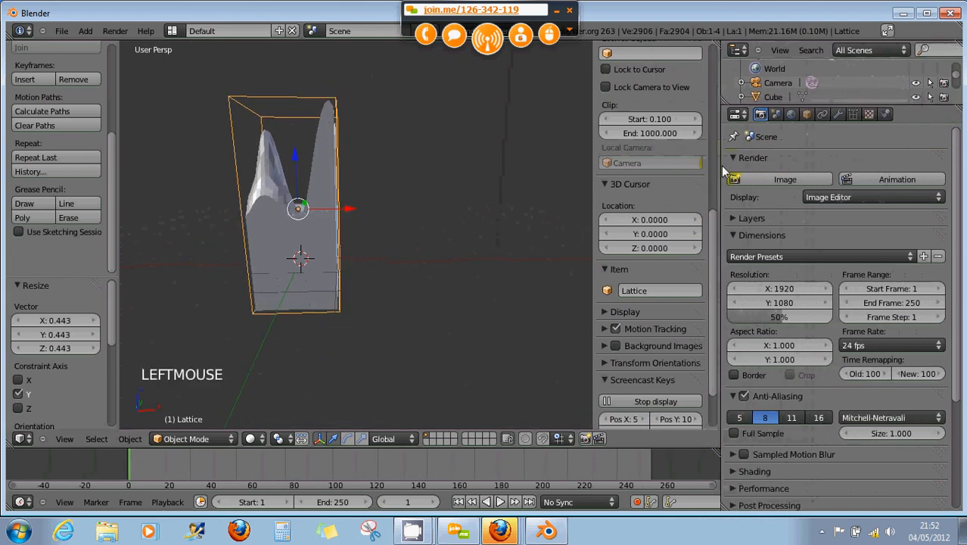
click(852, 115)
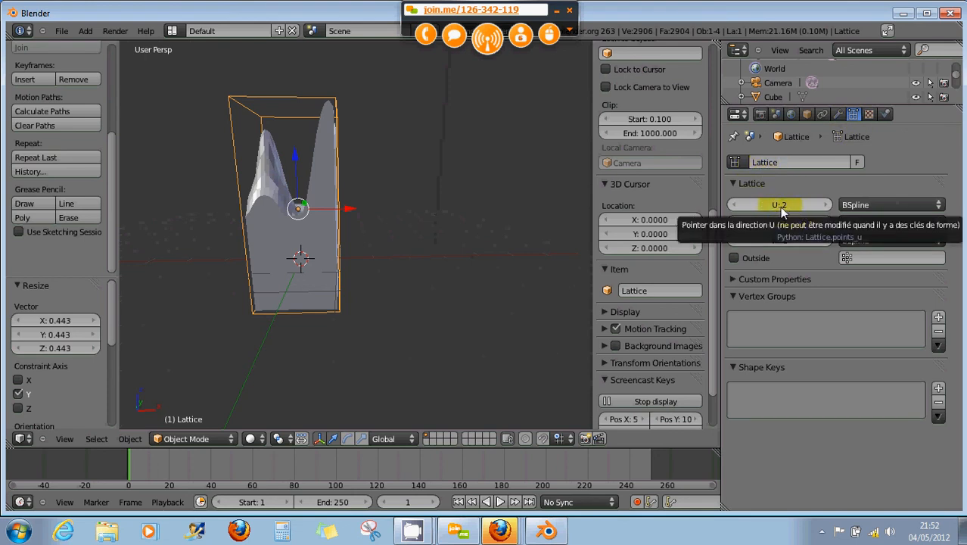
click(825, 206)
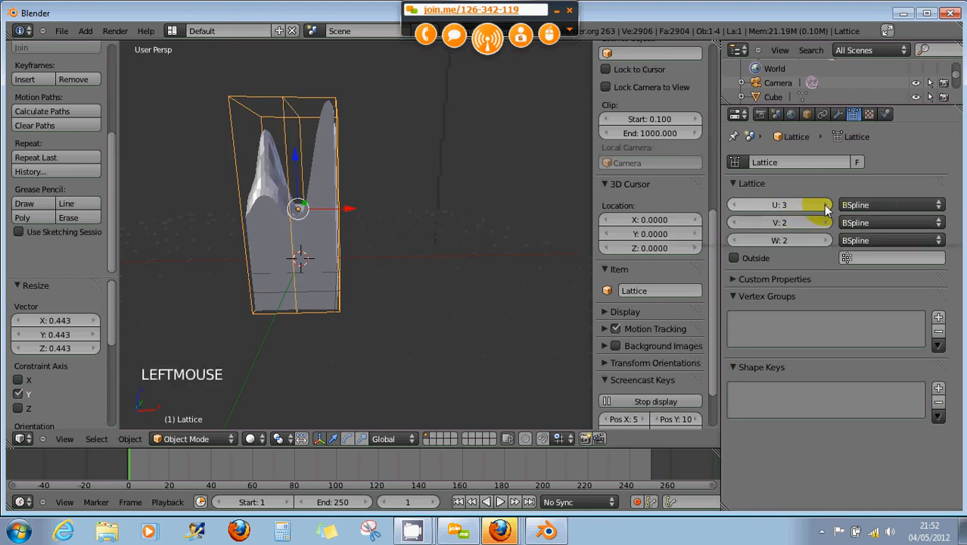
click(826, 206)
click(826, 223)
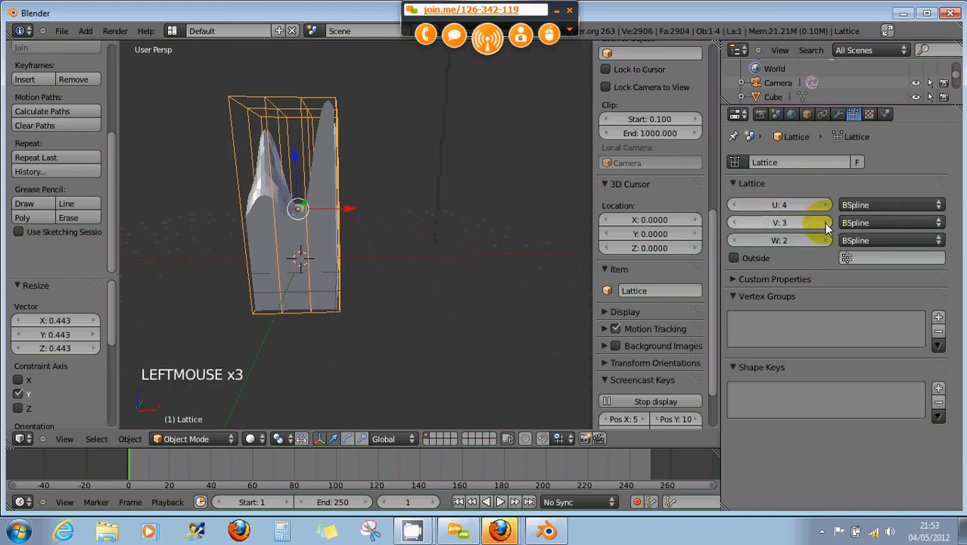
click(825, 223)
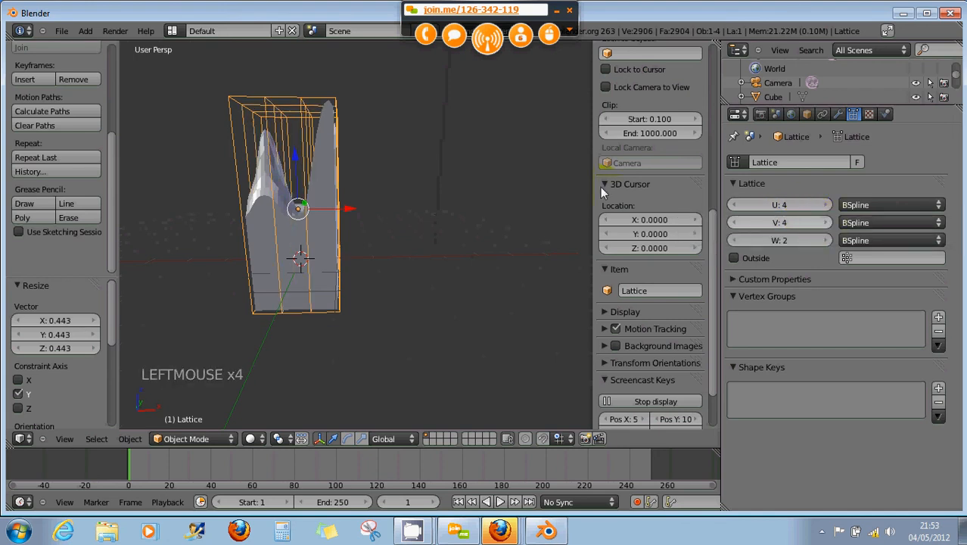
Step: Lower the lattice's V resolution to 2 and restore it to 4 to show its effect
middle_drag(454, 200, 393, 253)
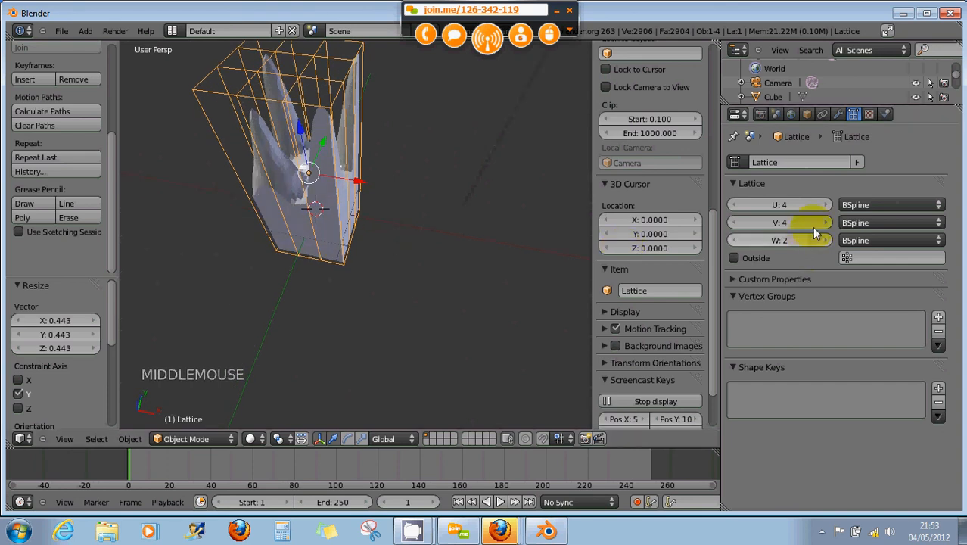
click(735, 224)
click(735, 224)
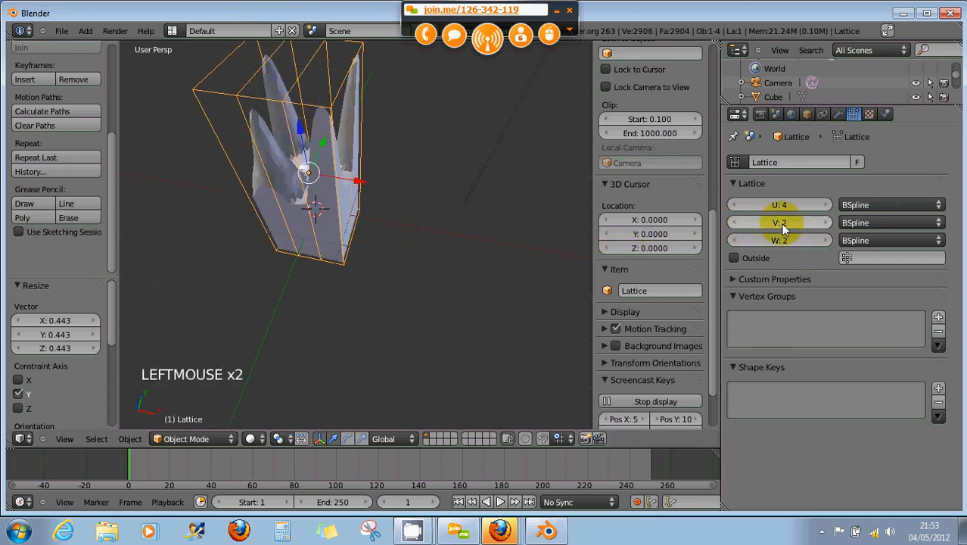
click(817, 222)
click(817, 221)
Step: Raise the lattice's W resolution to 4 and return it to 2 to show its effect
click(814, 239)
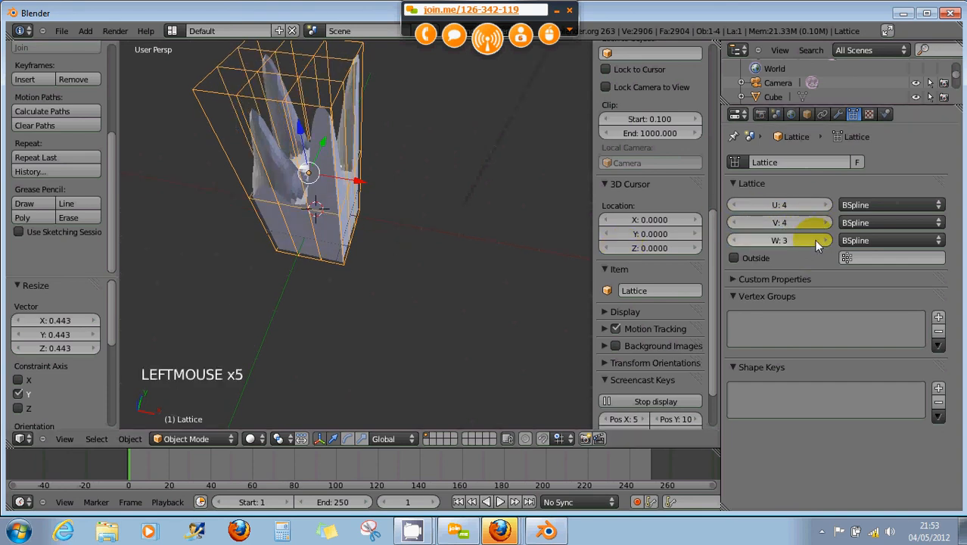
click(814, 240)
middle_drag(454, 212, 413, 203)
click(737, 240)
click(736, 240)
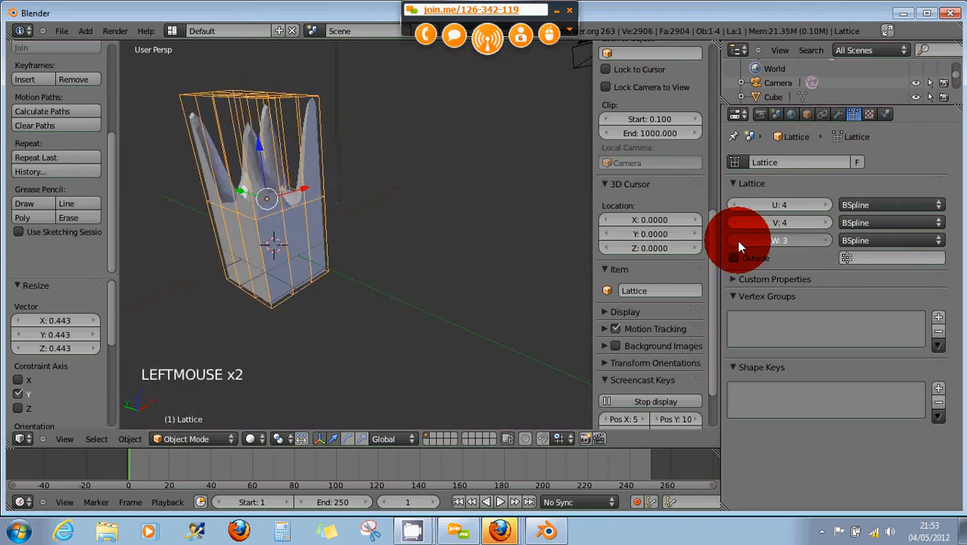
Step: Reduce the lattice's V and U resolution to 2 each
click(736, 222)
click(736, 222)
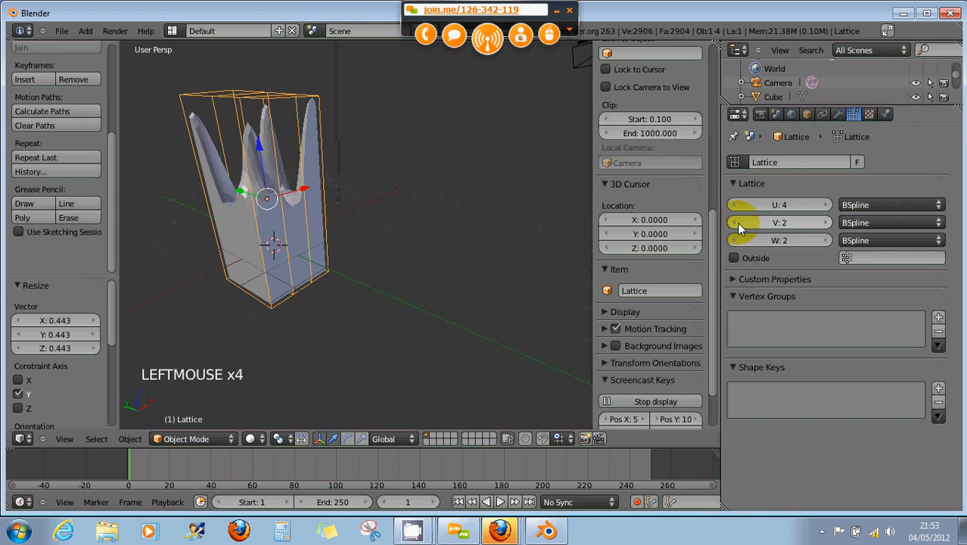
click(736, 223)
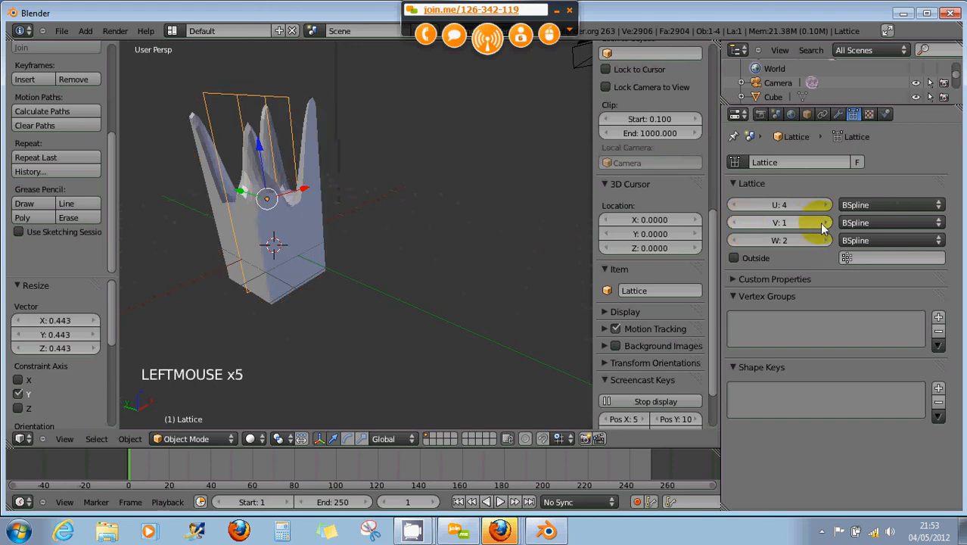
click(827, 222)
click(739, 203)
click(737, 204)
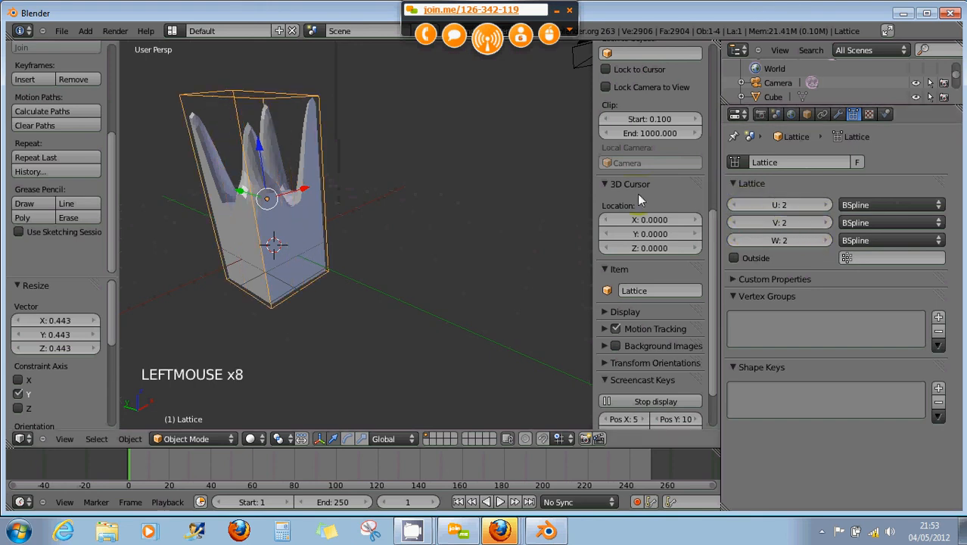
Step: Set the lattice's interpolation type to Linear for U, V and W
middle_drag(505, 199, 432, 216)
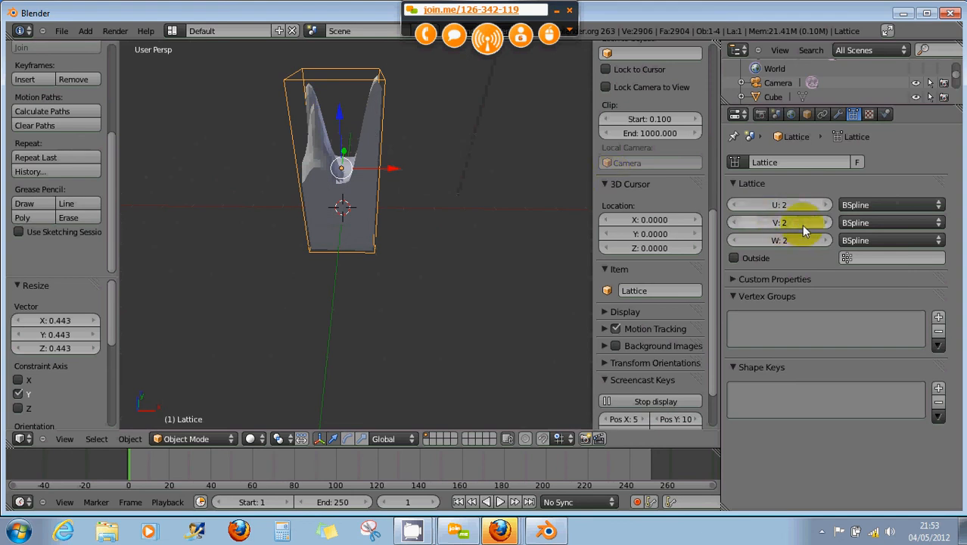
click(867, 204)
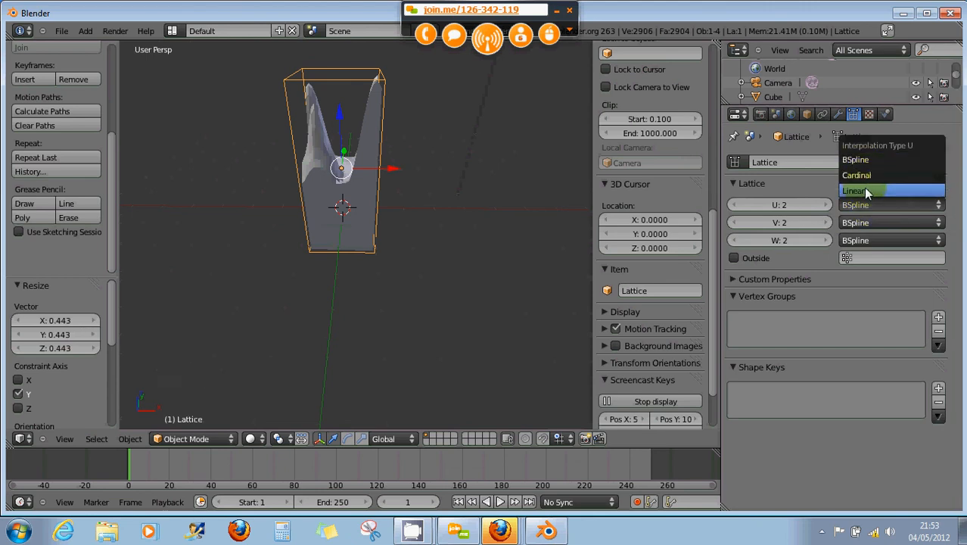
click(863, 187)
click(862, 219)
click(863, 208)
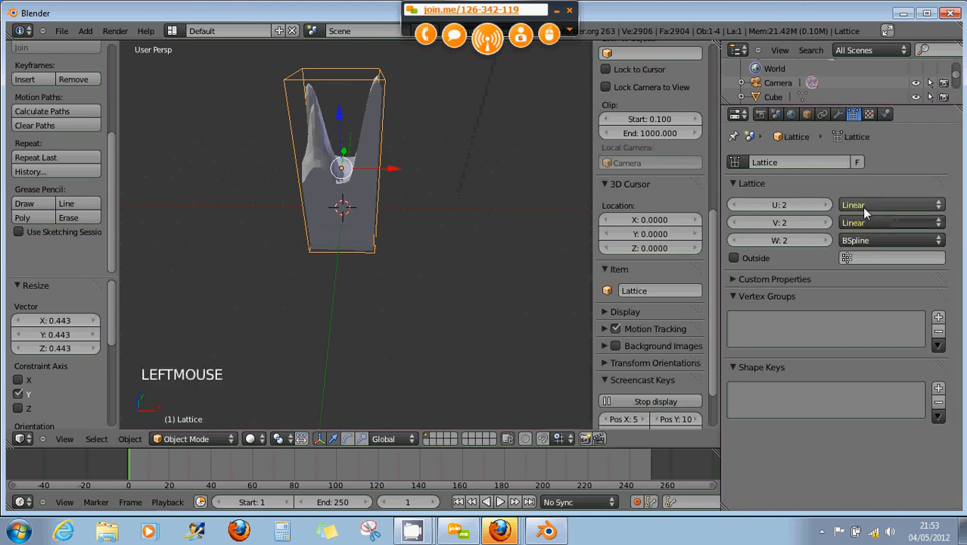
click(861, 239)
click(859, 228)
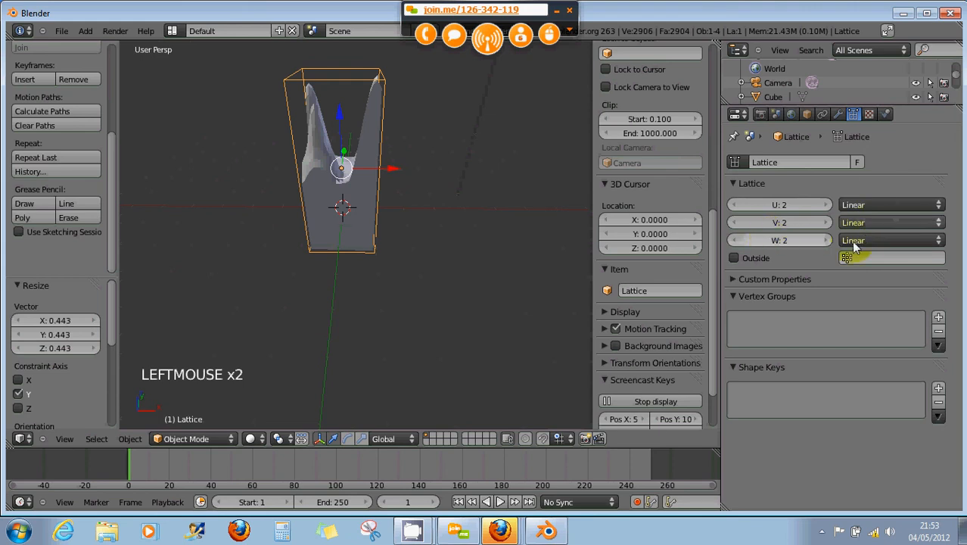
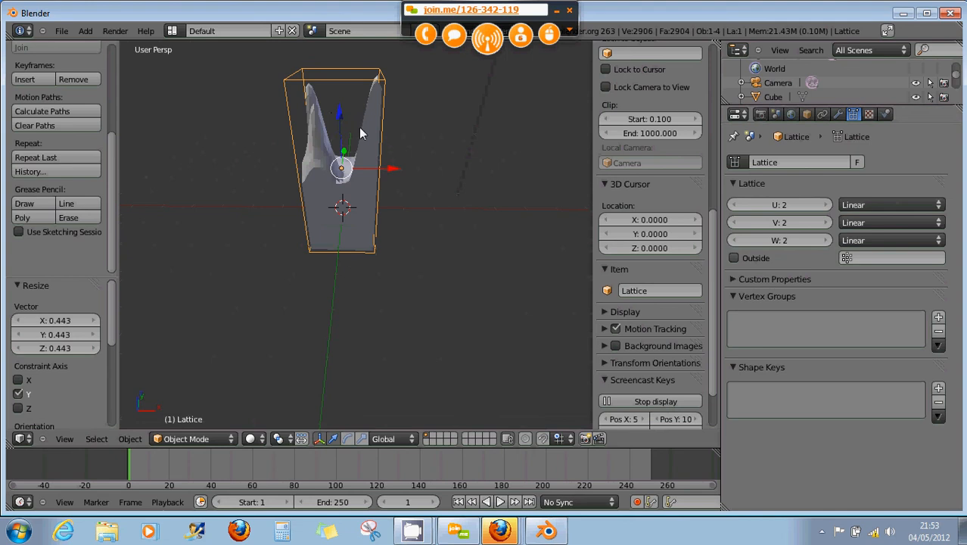
Step: Add a Lattice modifier to the cube and assign the Lattice object as its deforming object
right_click(357, 192)
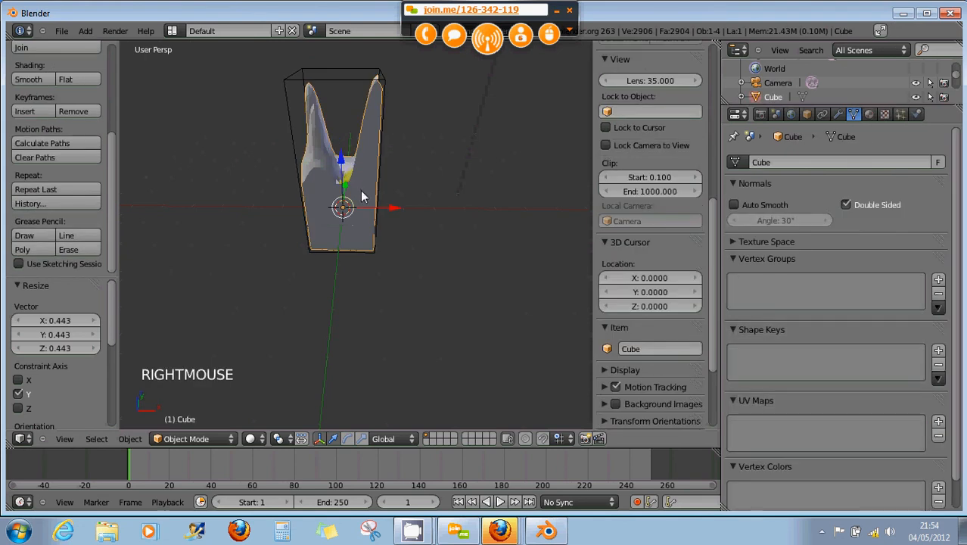
middle_drag(351, 166, 421, 160)
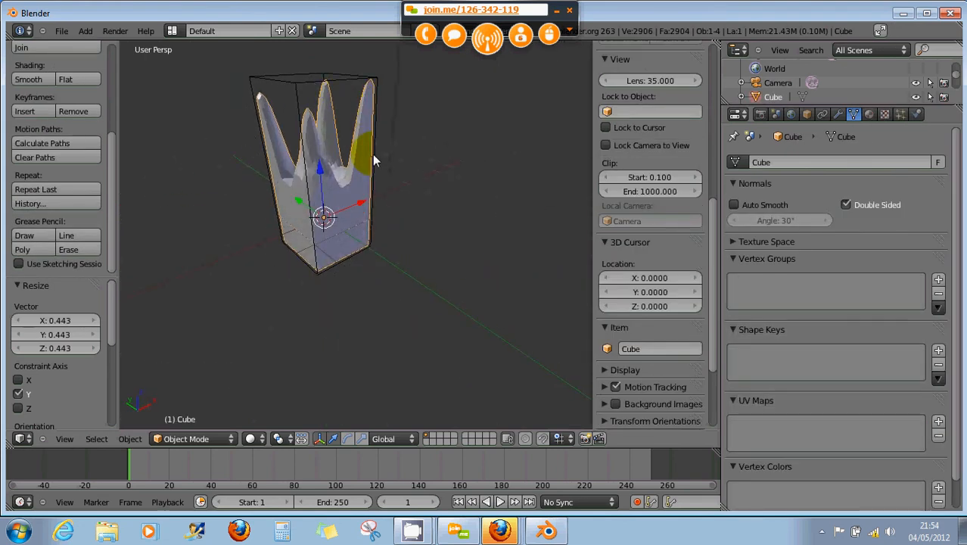
click(838, 114)
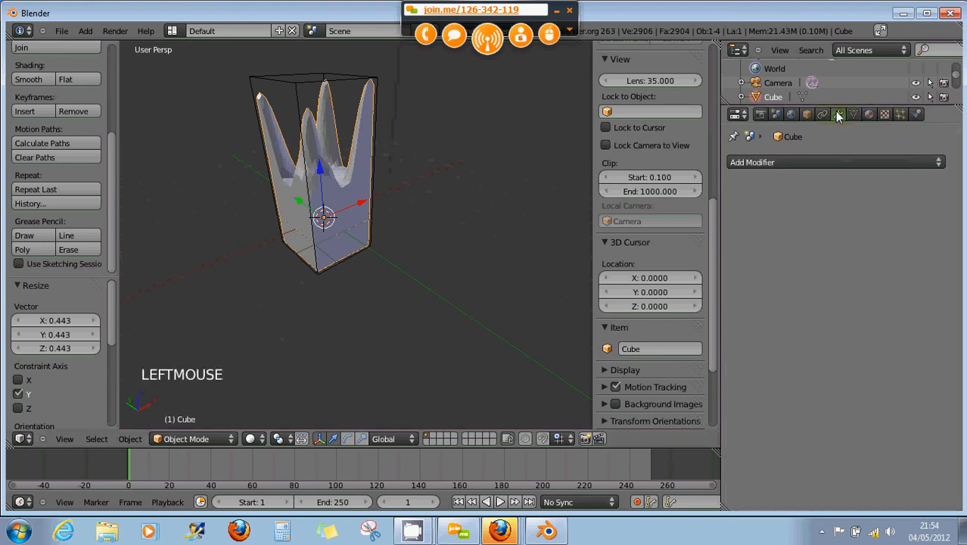
click(772, 162)
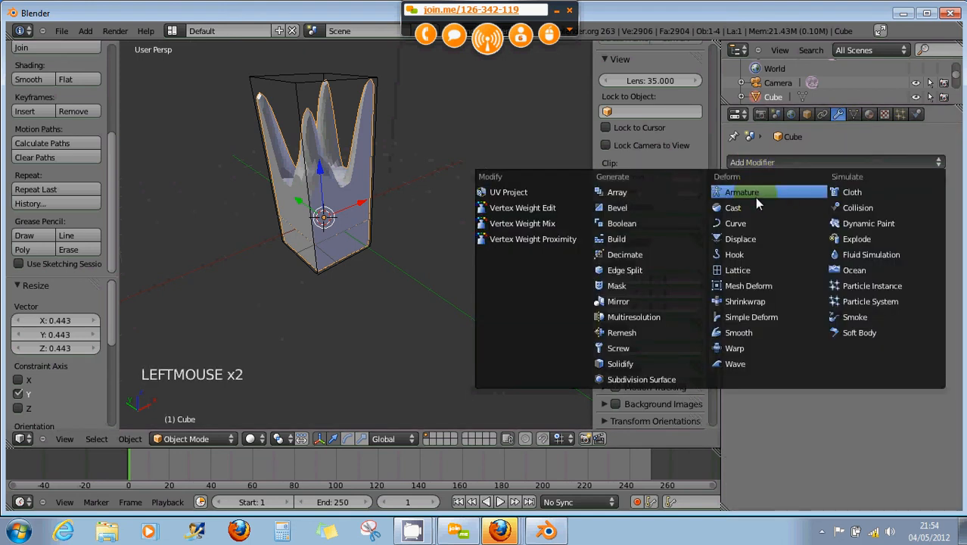
click(724, 273)
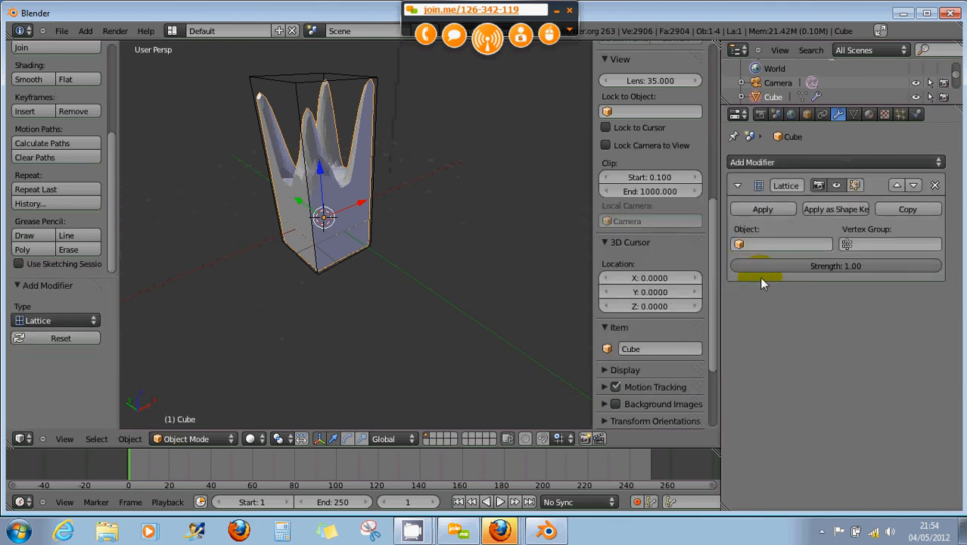
click(739, 244)
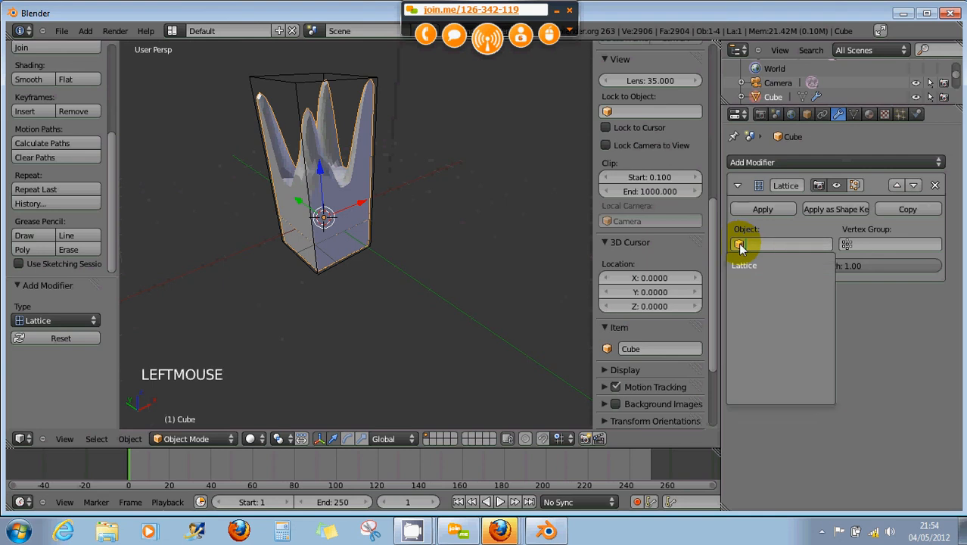
click(740, 266)
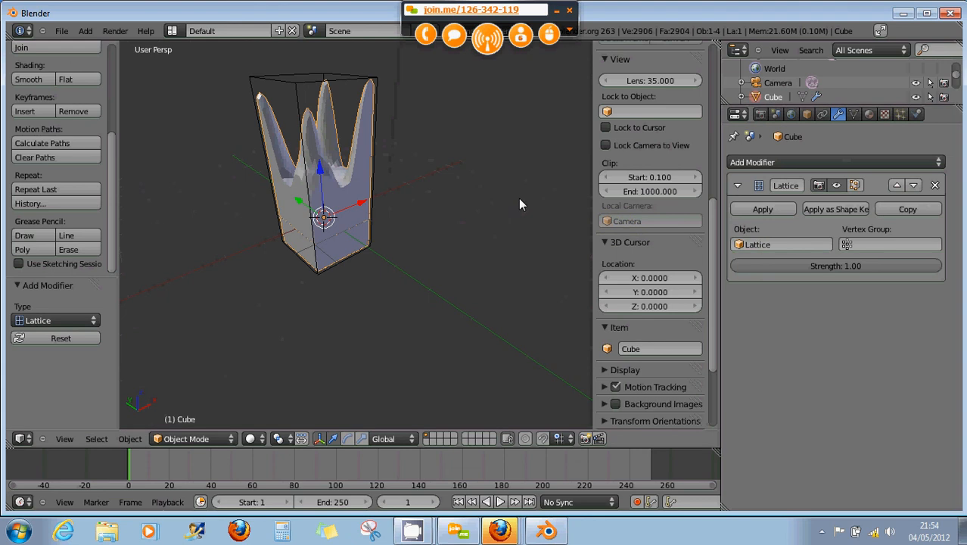
Step: Select the lattice around the cube and switch it to Edit Mode
middle_drag(507, 182, 476, 181)
scroll(453, 174, down, 2)
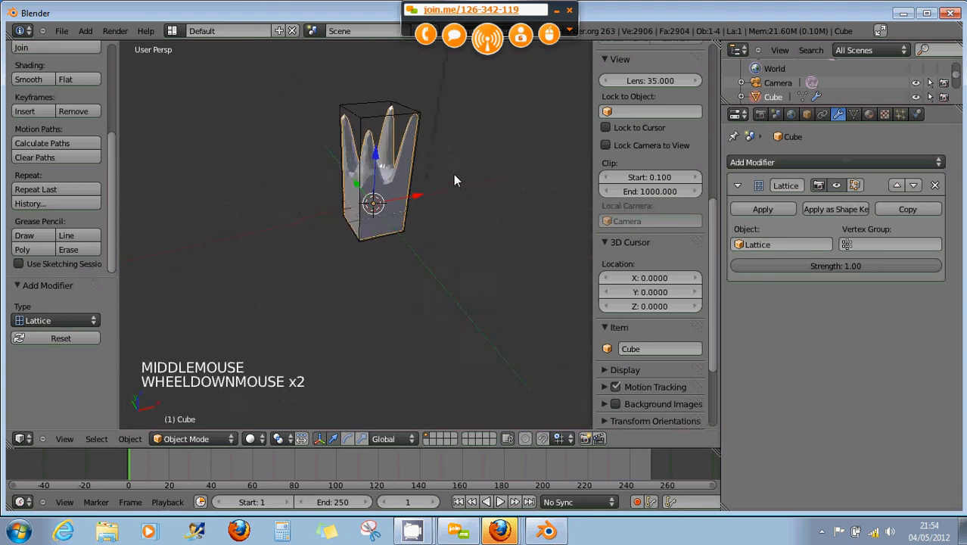
middle_drag(453, 174, 426, 186)
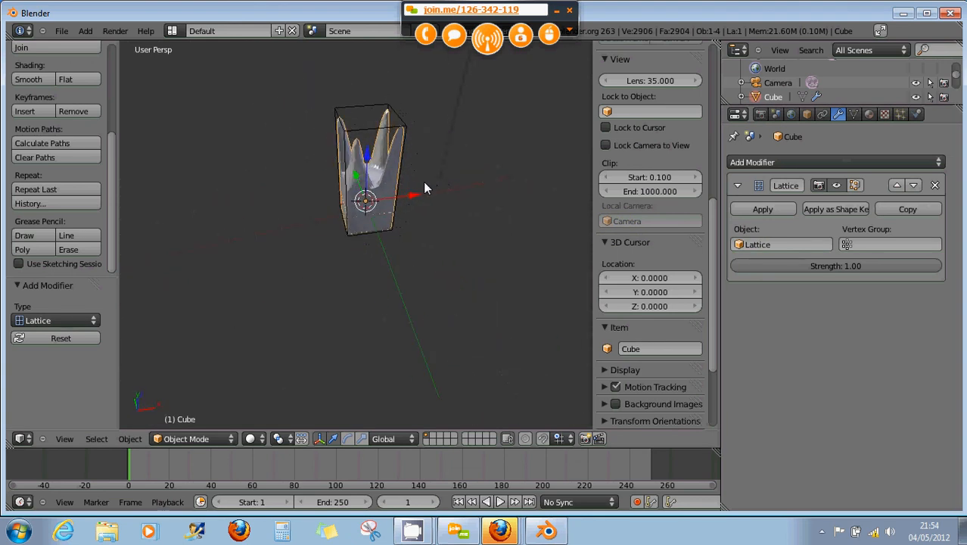
shift+middle_drag(411, 150, 421, 181)
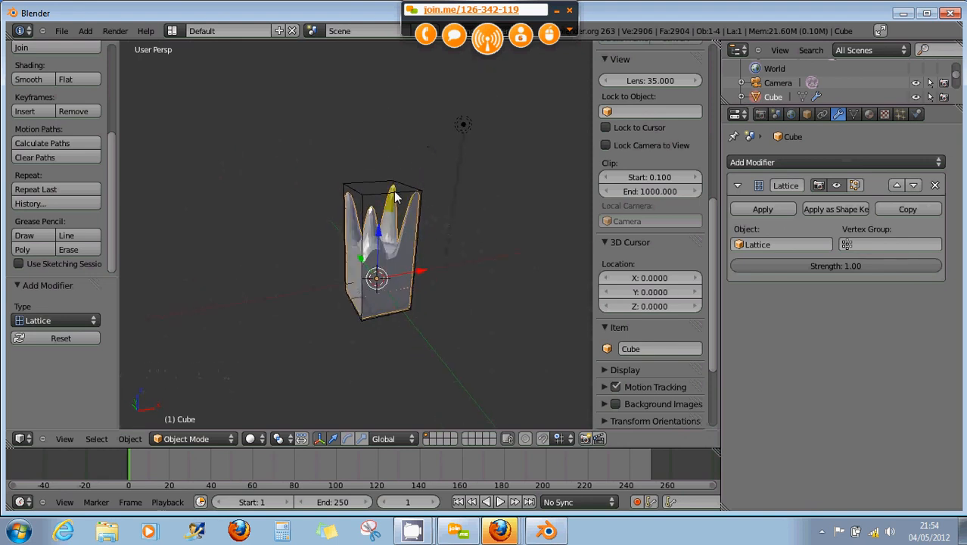
right_click(394, 199)
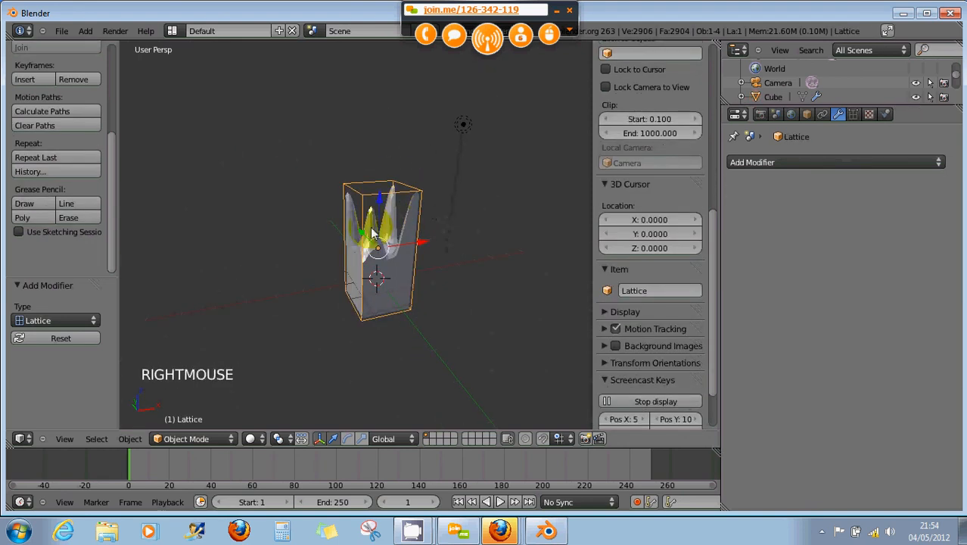
click(189, 438)
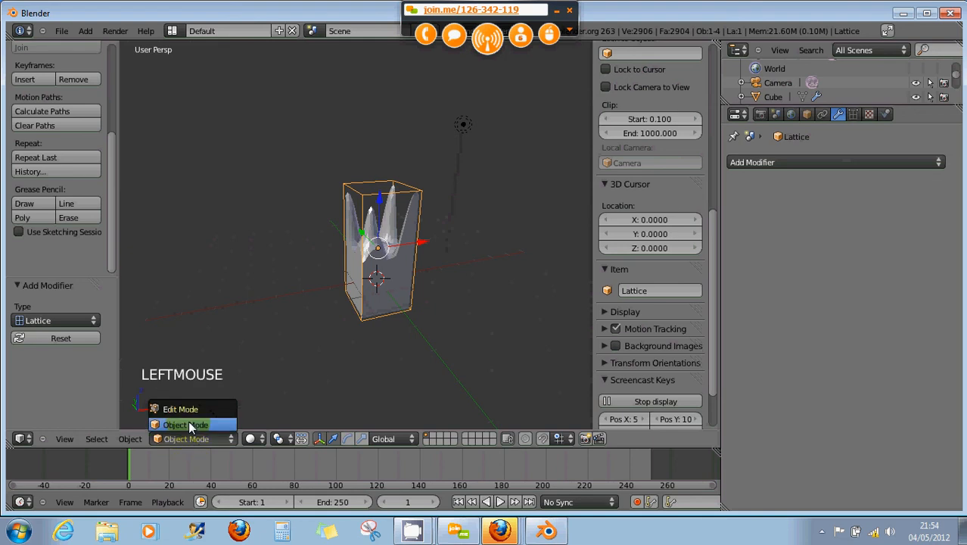
click(186, 408)
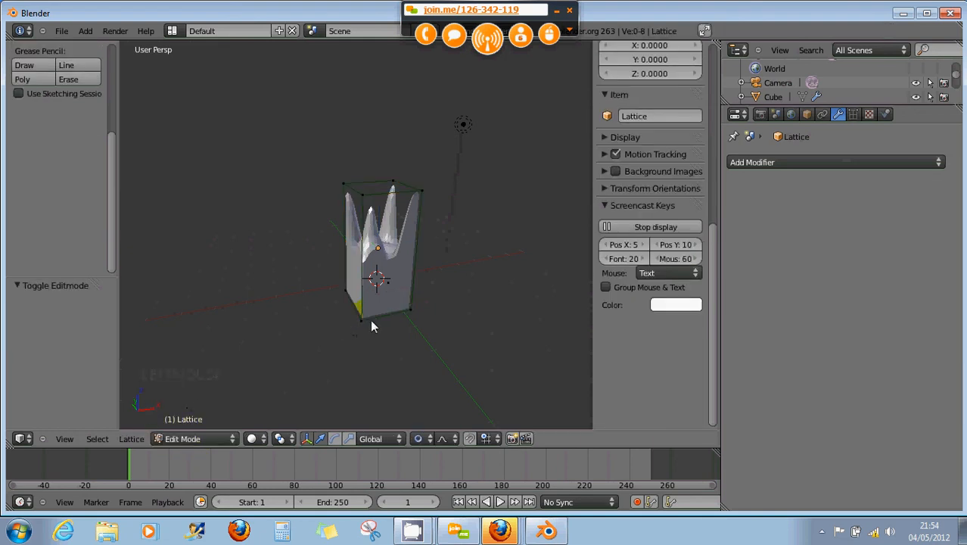
Step: Try pulling one top corner point of the lattice outward to deform the cube, and undo the move
mouse_move(371, 325)
middle_down()
mouse_move(379, 286)
mouse_move(367, 320)
middle_up()
scroll(363, 324, up, 2)
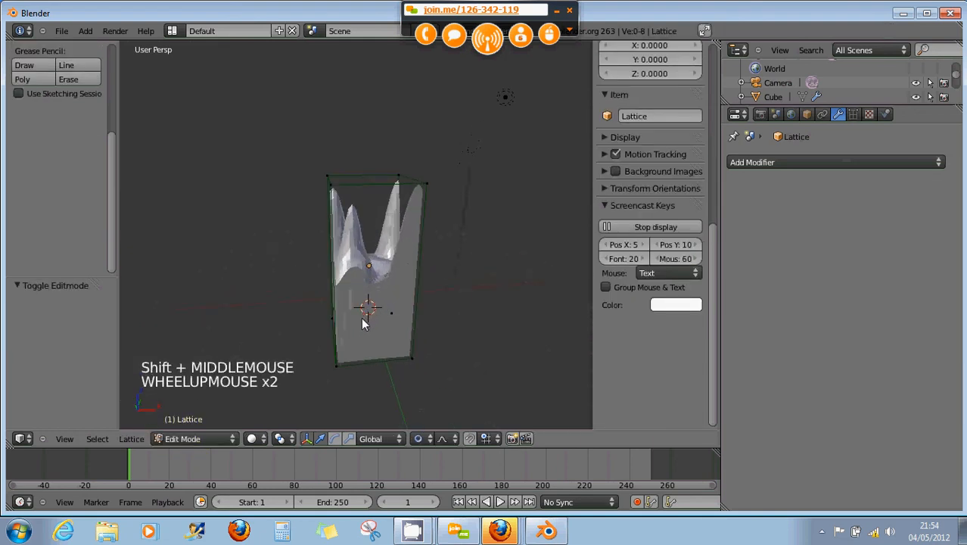
right_click(427, 184)
drag(434, 194, 491, 214)
middle_drag(368, 323, 449, 339)
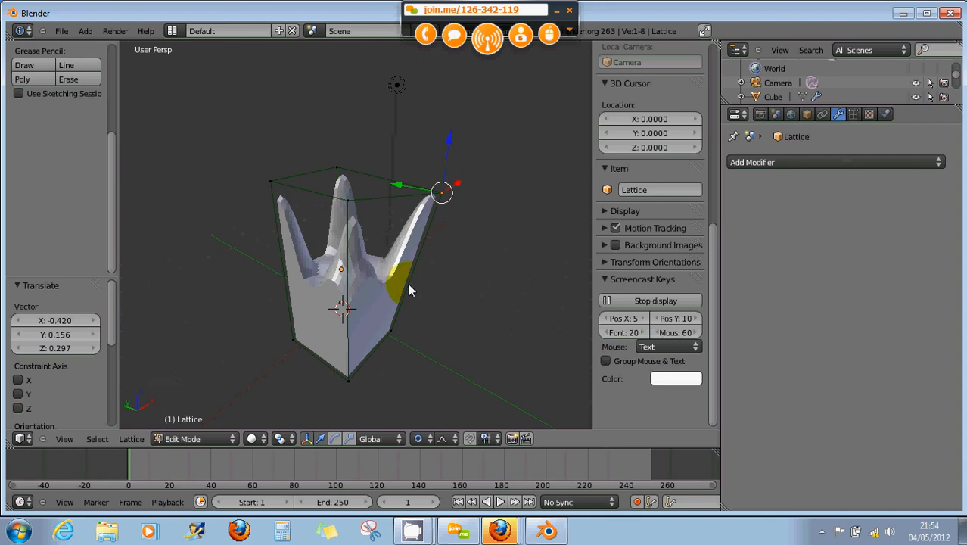
key(ctrl+z)
key(ctrl+z)
key(ctrl+z)
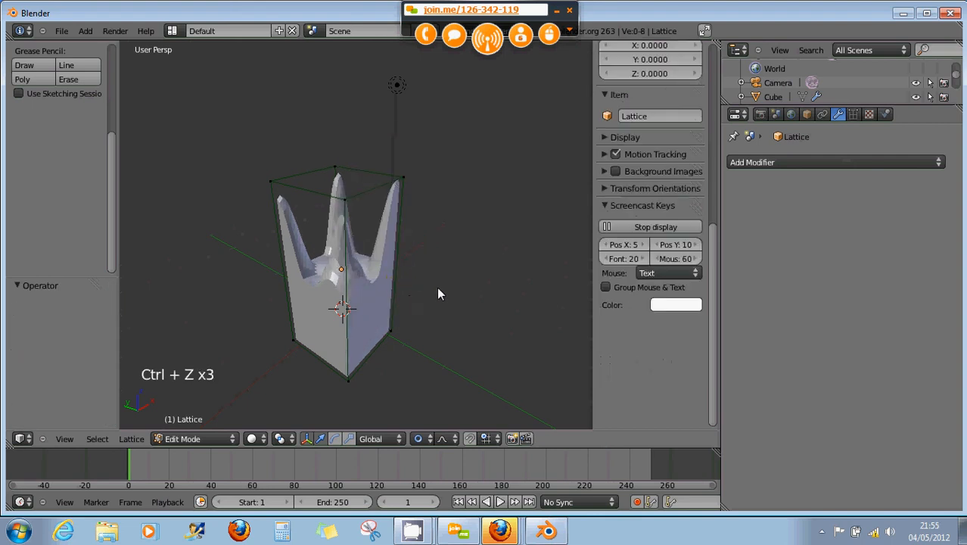
Step: Select all four top corner points of the lattice
middle_drag(437, 293, 387, 186)
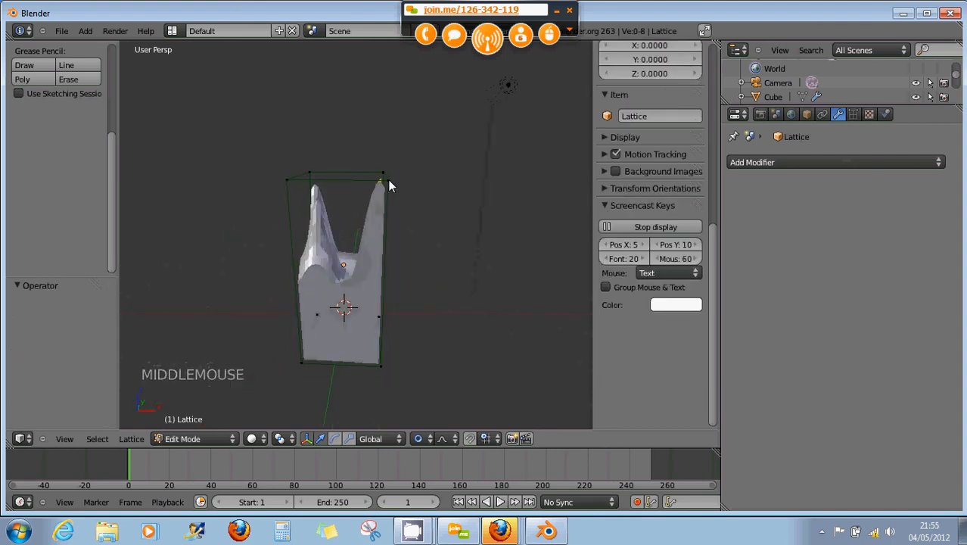
right_click(389, 184)
shift+right_click(387, 180)
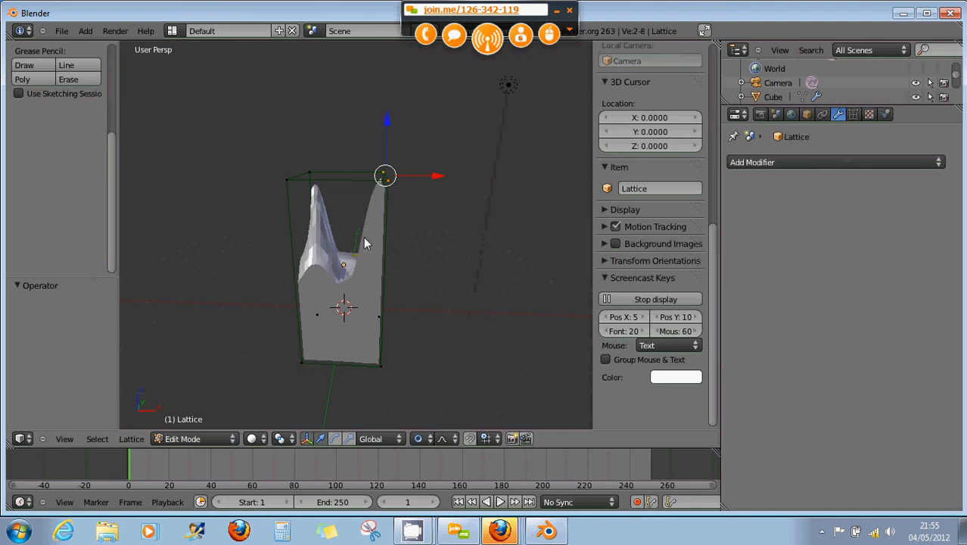
shift+right_click(286, 180)
shift+right_click(306, 173)
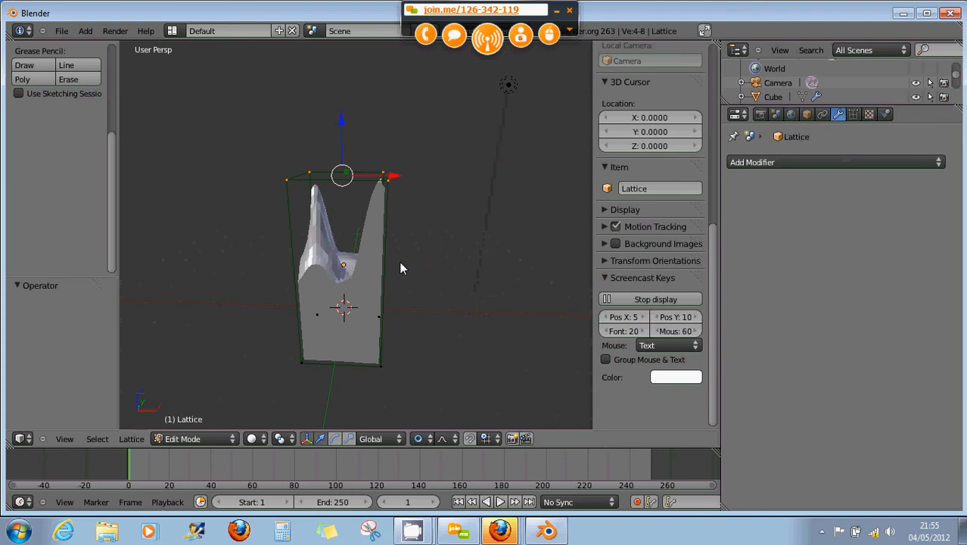
Step: Select only the two top corner points on the lattice's +X side and raise them about 2.59 along Z
right_click(289, 180)
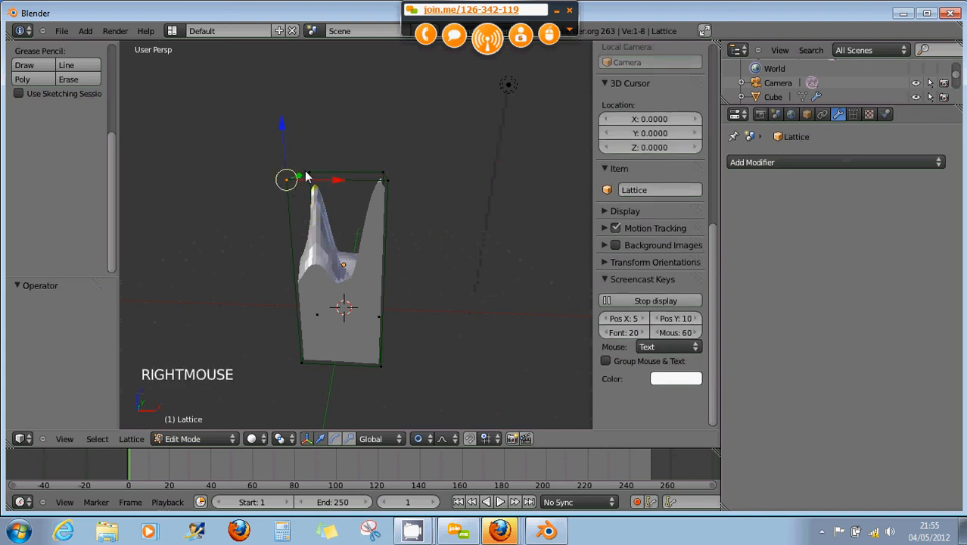
right_click(382, 176)
shift+right_click(412, 250)
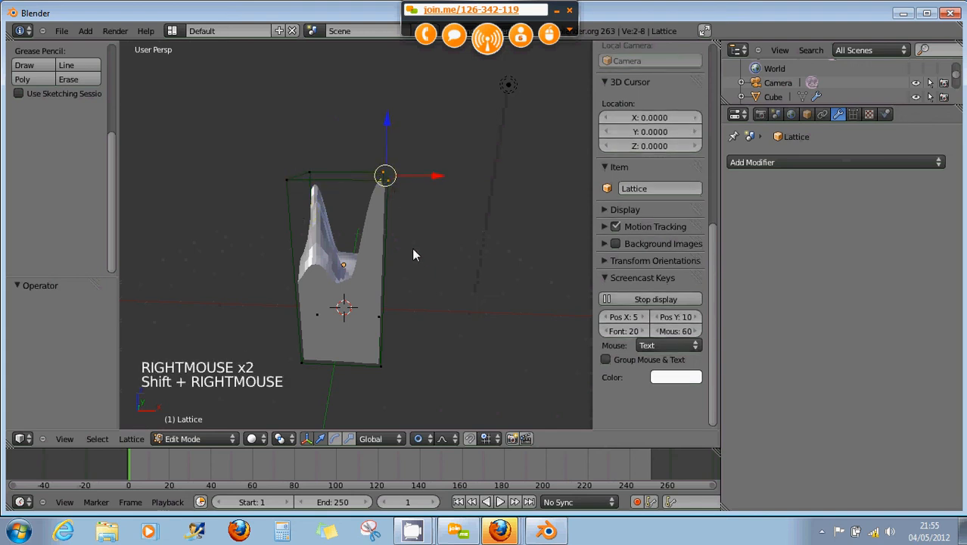
scroll(413, 252, down, 1)
middle_drag(413, 252, 426, 246)
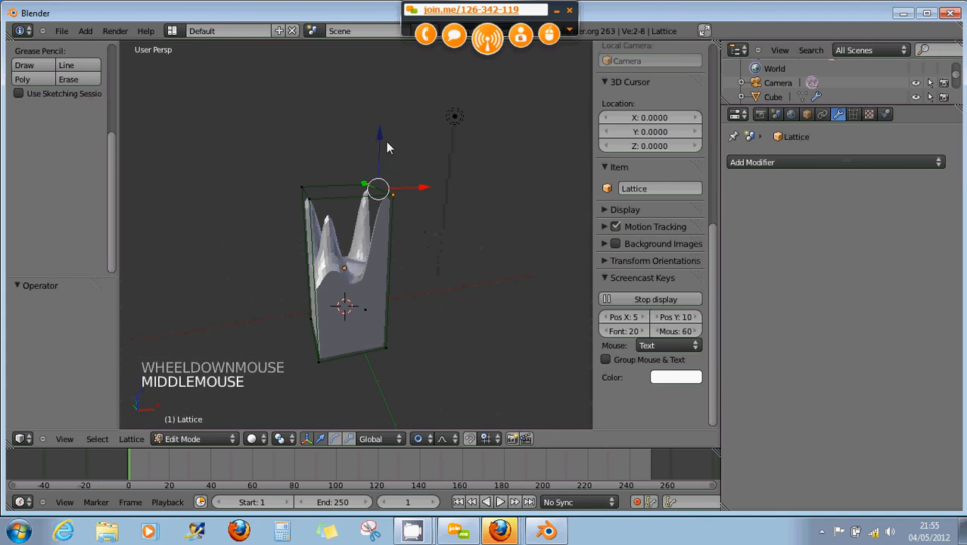
drag(380, 140, 391, 59)
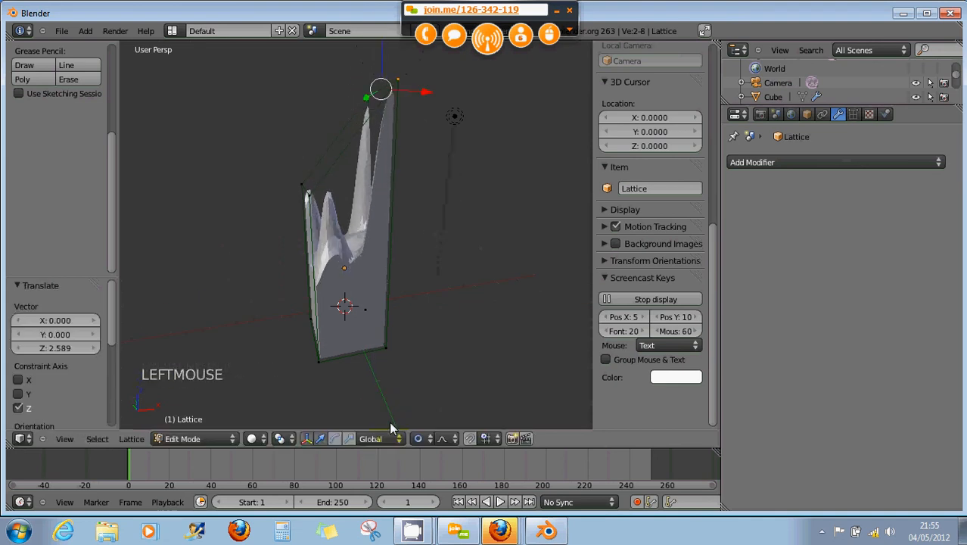
Step: Move the two raised lattice points about 2.67 outward along X to slant the cube's spikes
middle_drag(382, 394, 350, 342)
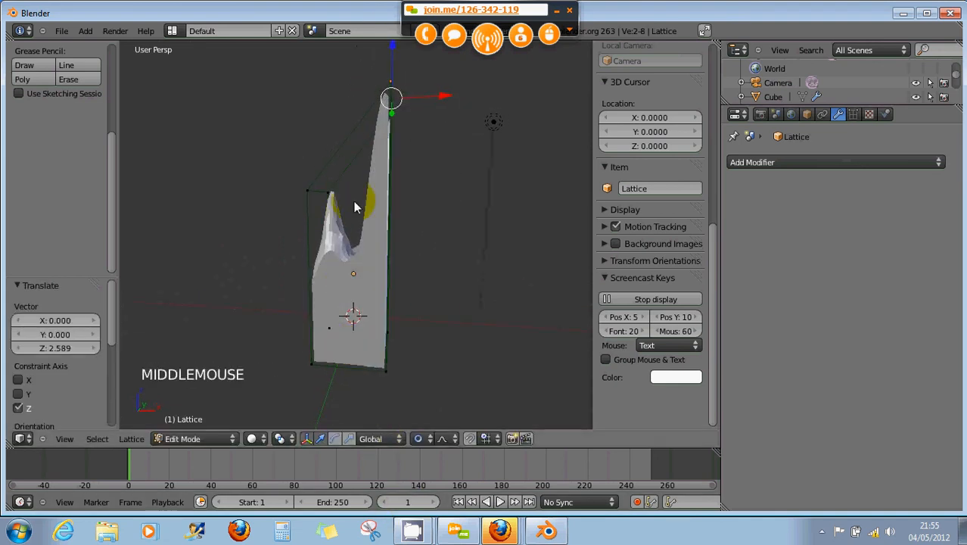
middle_drag(326, 196, 462, 149)
scroll(338, 241, up, 1)
drag(461, 149, 556, 158)
middle_drag(516, 250, 550, 234)
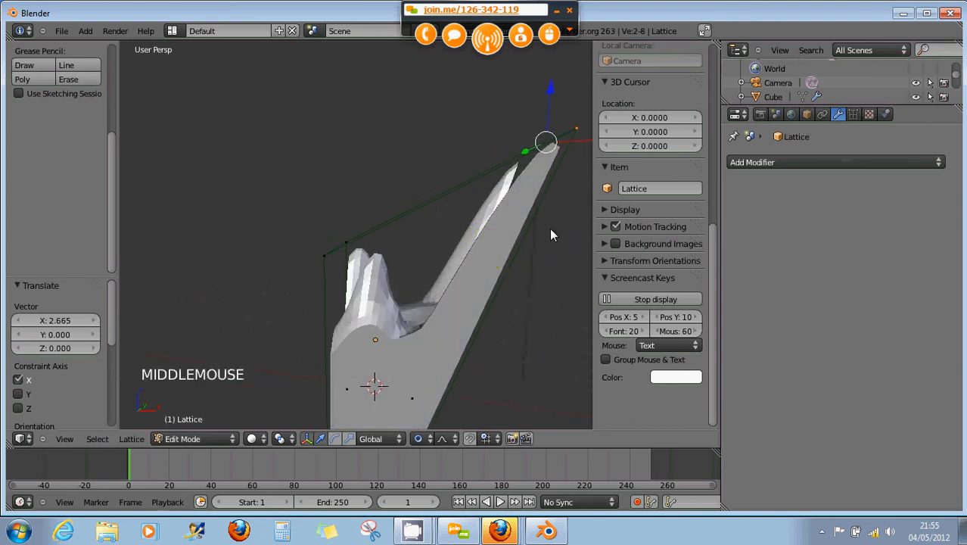
Step: Select the two top lattice points on the -X side and lower them about 2.81 along Z
right_click(326, 254)
shift+right_click(346, 250)
drag(334, 202, 350, 303)
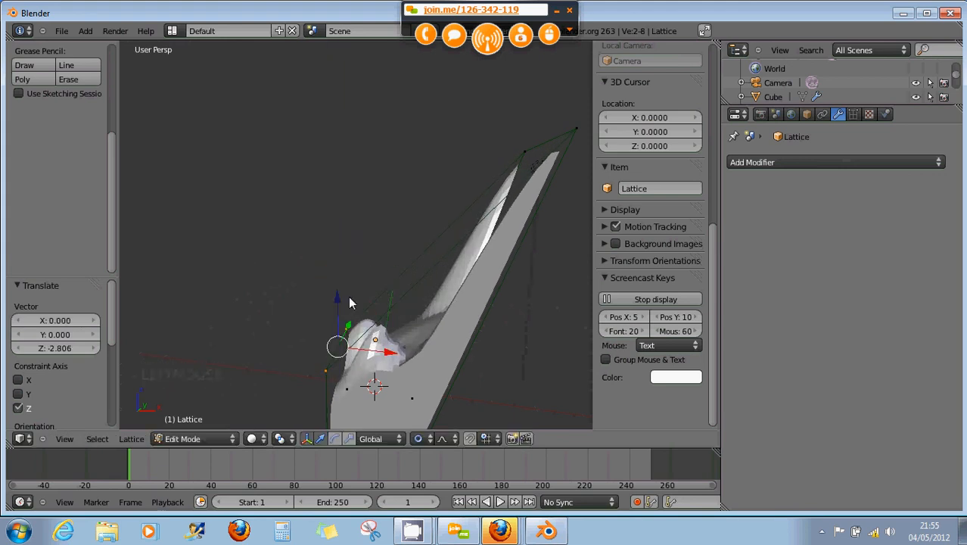
Step: Select the two bottom lattice points on the +X side
shift+middle_drag(396, 315, 403, 240)
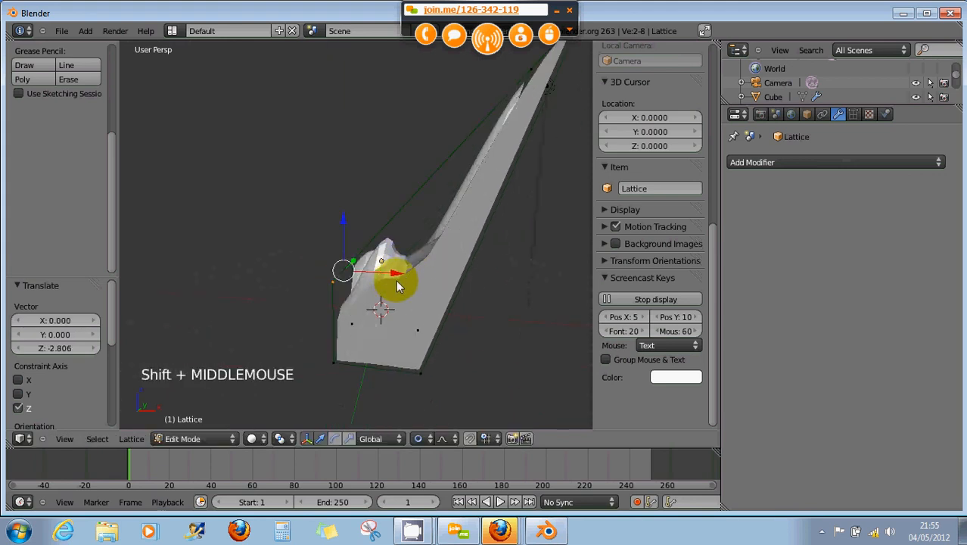
middle_drag(397, 282, 464, 379)
right_click(425, 379)
shift+right_click(437, 357)
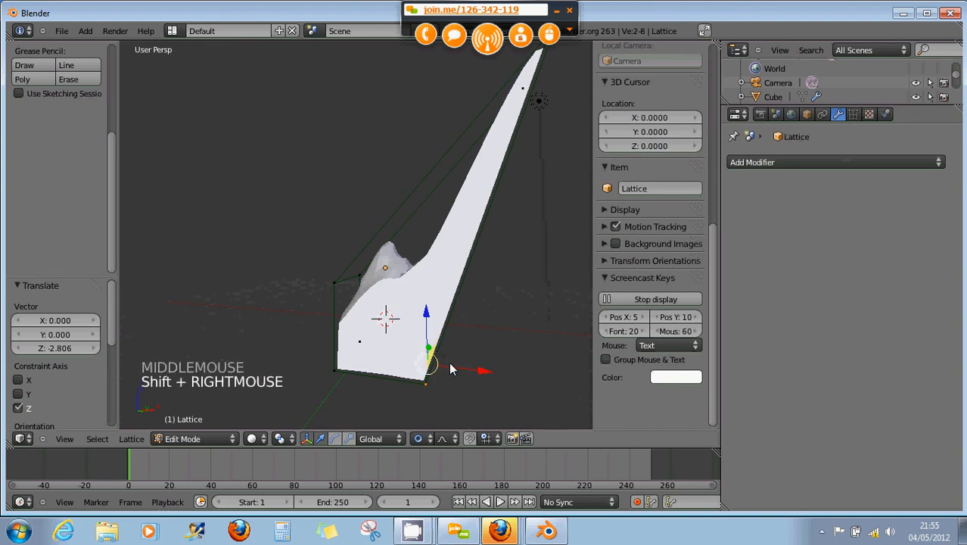
Step: Undo the recent lattice moves back to before the two top +X points were raised
key(ctrl+z)
key(ctrl+z)
key(ctrl+z)
key(ctrl+z)
key(ctrl+z)
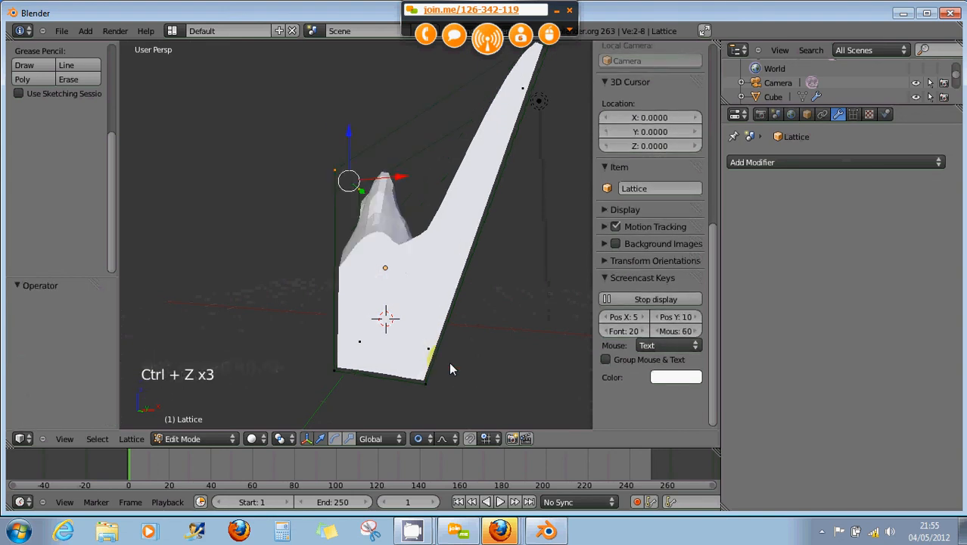
key(ctrl+z)
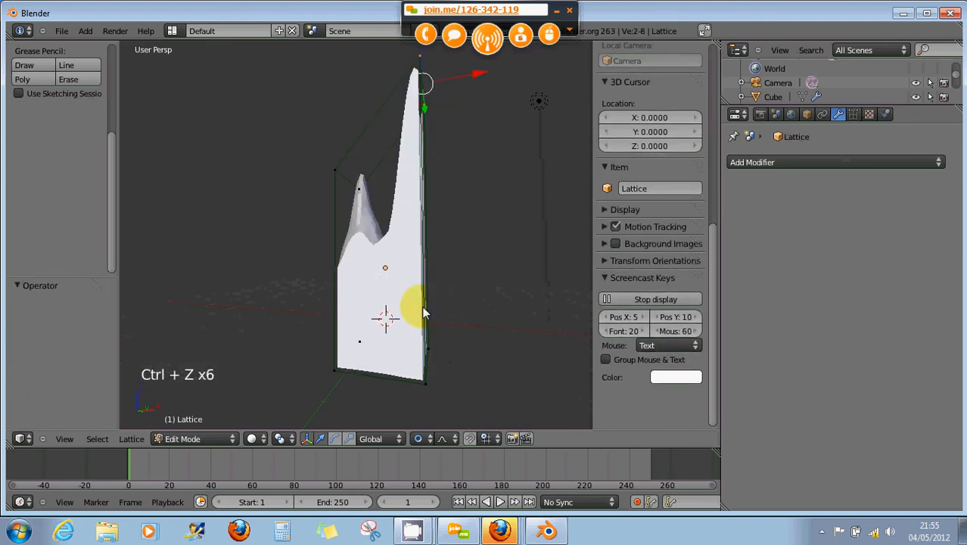
scroll(432, 315, down, 2)
key(ctrl+z)
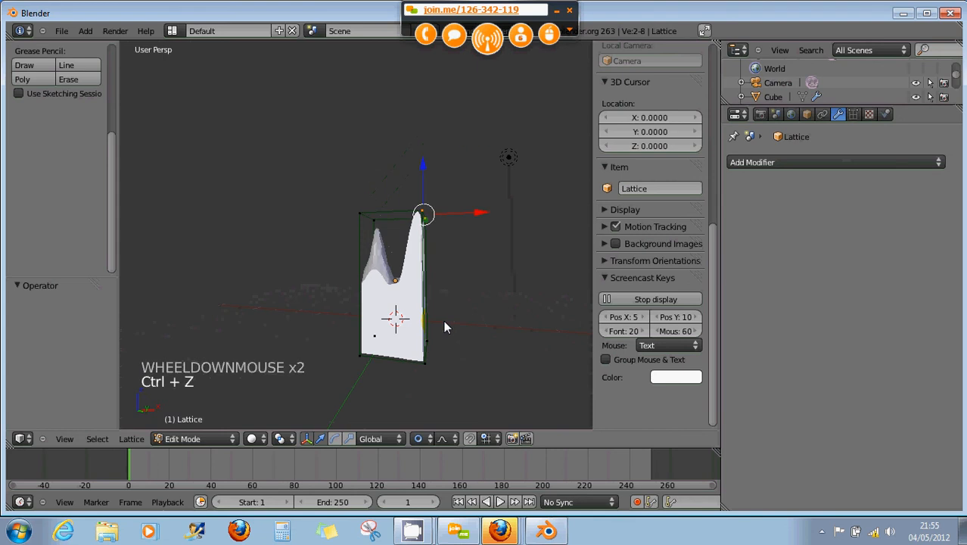
Step: Add the two bottom +X points to the selection and raise the lattice's whole +X side about 3.49 along Z
shift+right_click(424, 365)
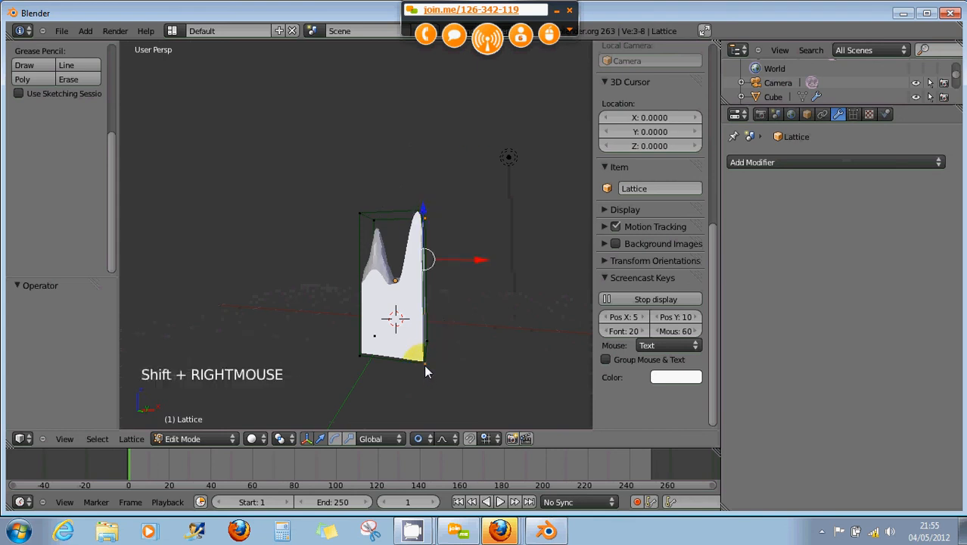
shift+right_click(429, 344)
middle_drag(442, 297, 484, 335)
drag(451, 261, 441, 136)
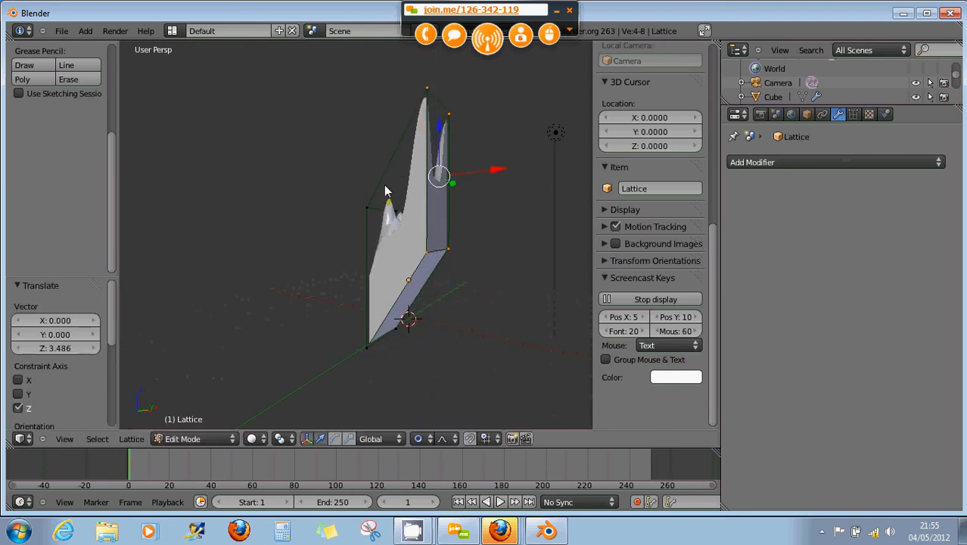
middle_drag(390, 191, 435, 204)
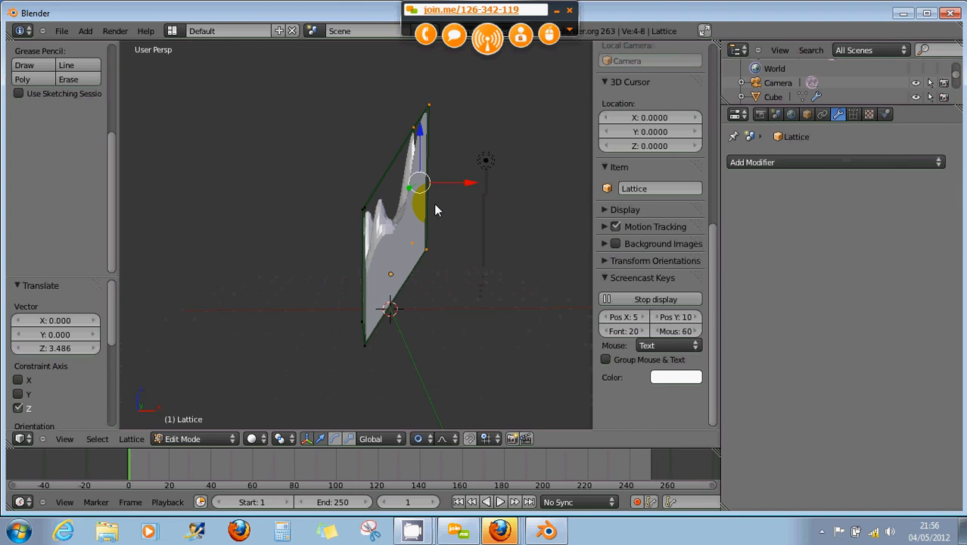
middle_drag(435, 208, 406, 243)
scroll(413, 249, up, 1)
scroll(414, 251, up, 1)
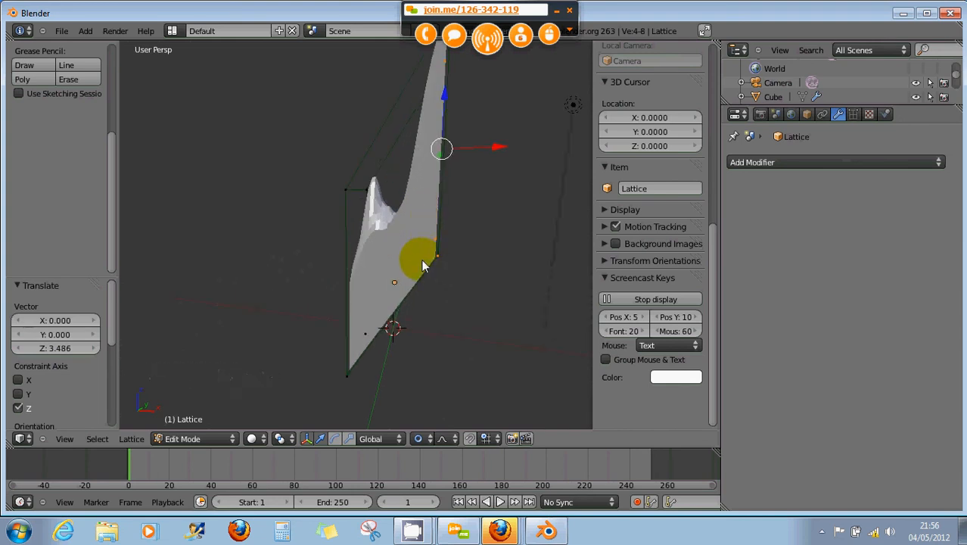
Step: Leave lattice editing, check the cube's underlying mesh in Edit Mode, and return to Object Mode
click(184, 444)
click(179, 422)
right_click(362, 285)
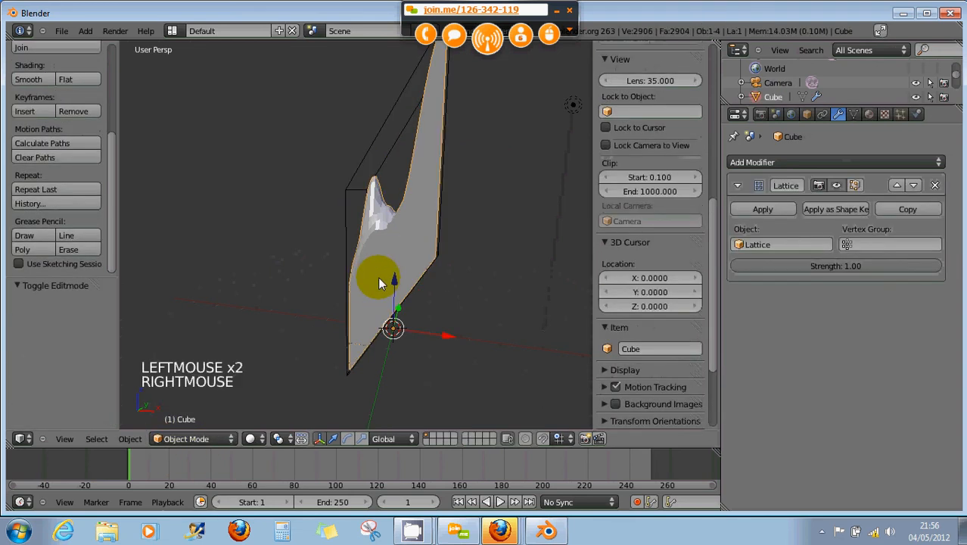
click(191, 440)
click(188, 407)
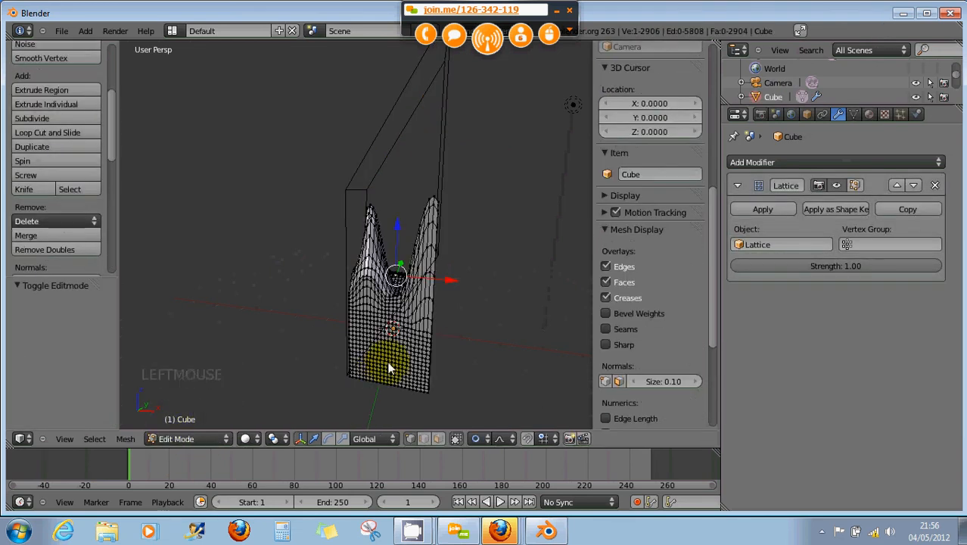
click(174, 437)
click(177, 428)
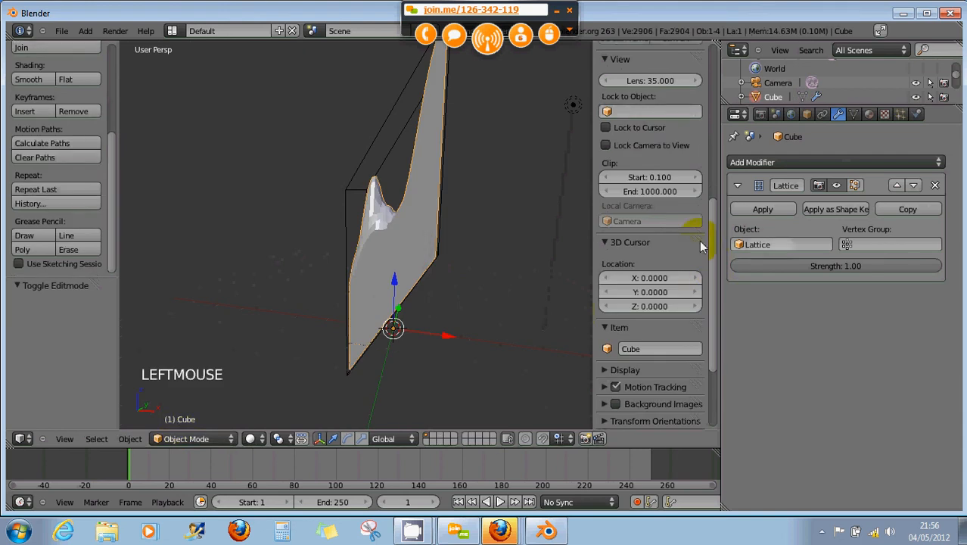
Step: Apply the Lattice modifier to the cube
right_click(389, 150)
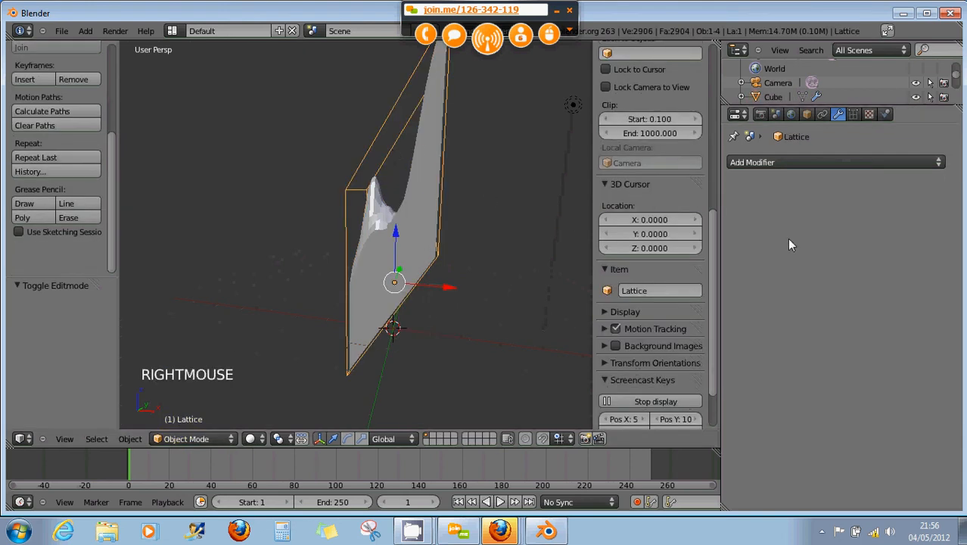
right_click(427, 212)
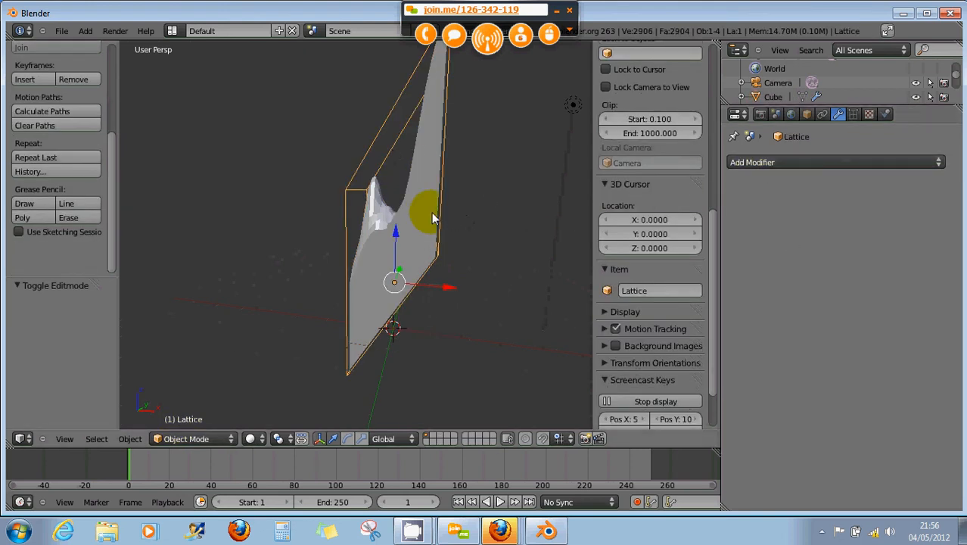
click(763, 209)
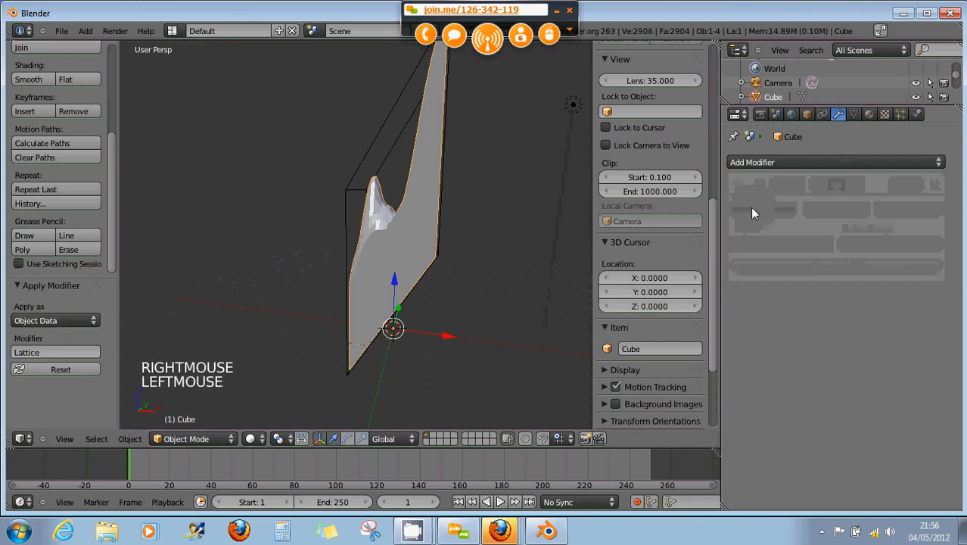
Step: Examine the cube's mesh in Edit Mode from several angles to see how the applied lattice changed its geometry
click(203, 438)
click(203, 413)
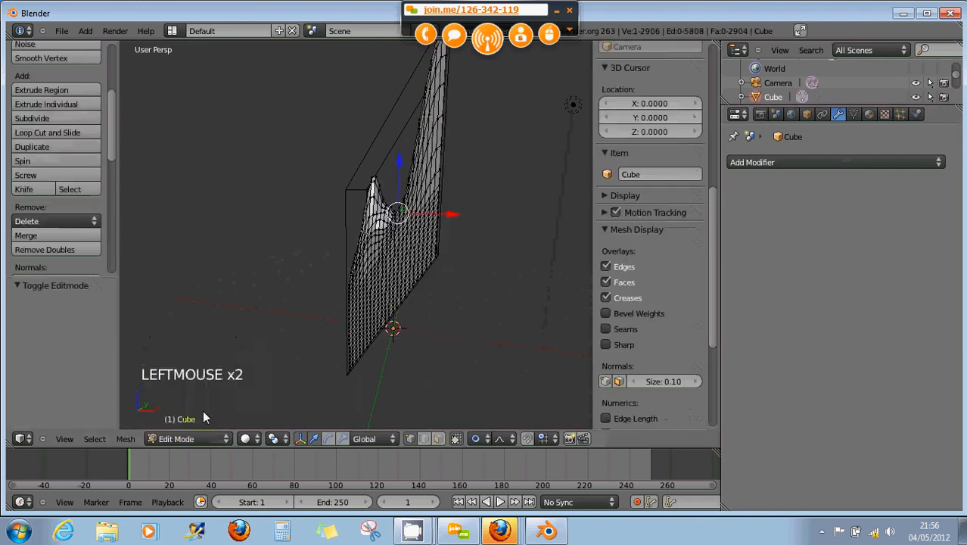
scroll(416, 332, up, 3)
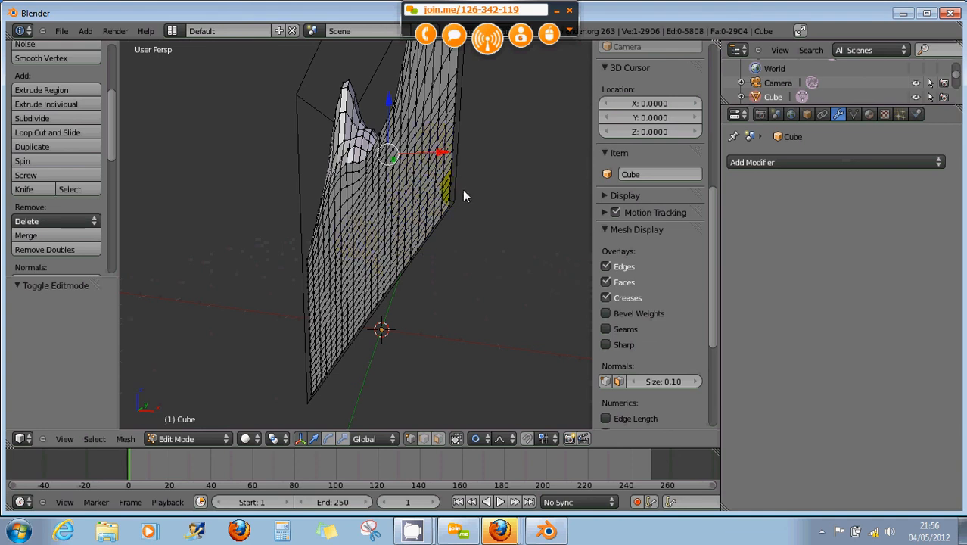
scroll(477, 214, down, 3)
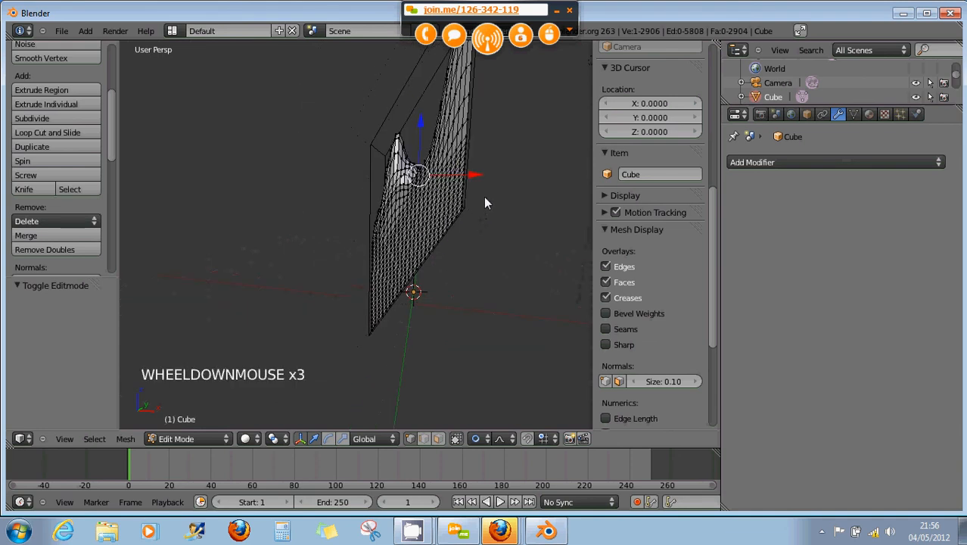
shift+middle_drag(485, 203, 449, 295)
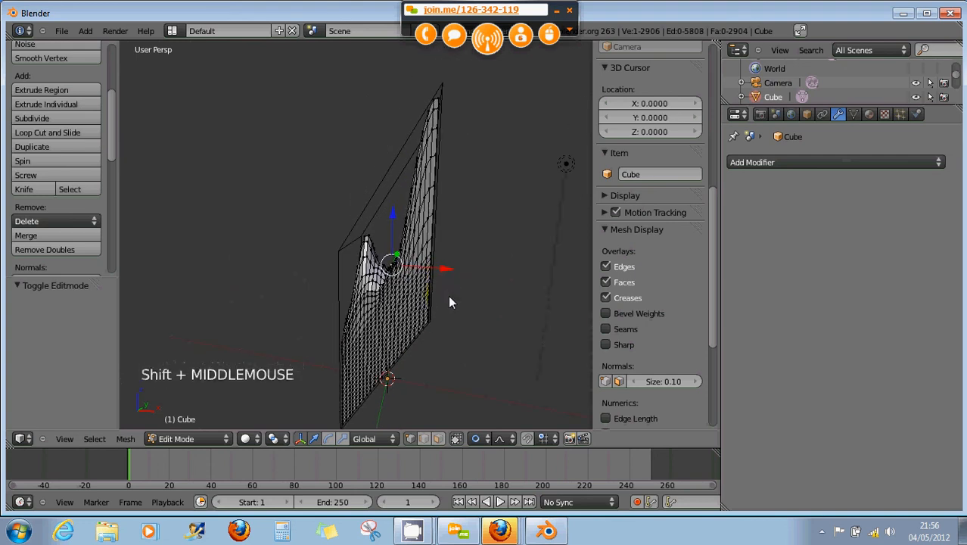
scroll(446, 302, up, 1)
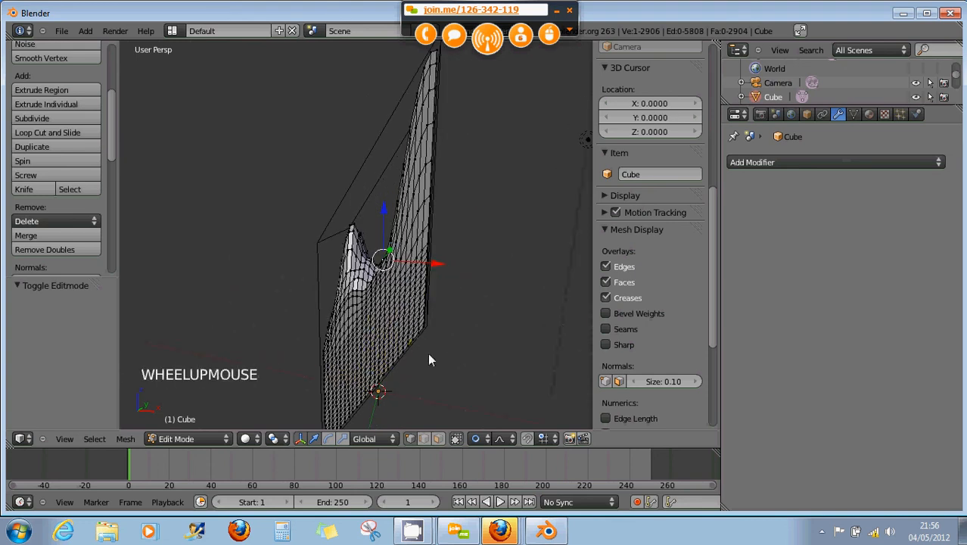
middle_drag(451, 337, 424, 337)
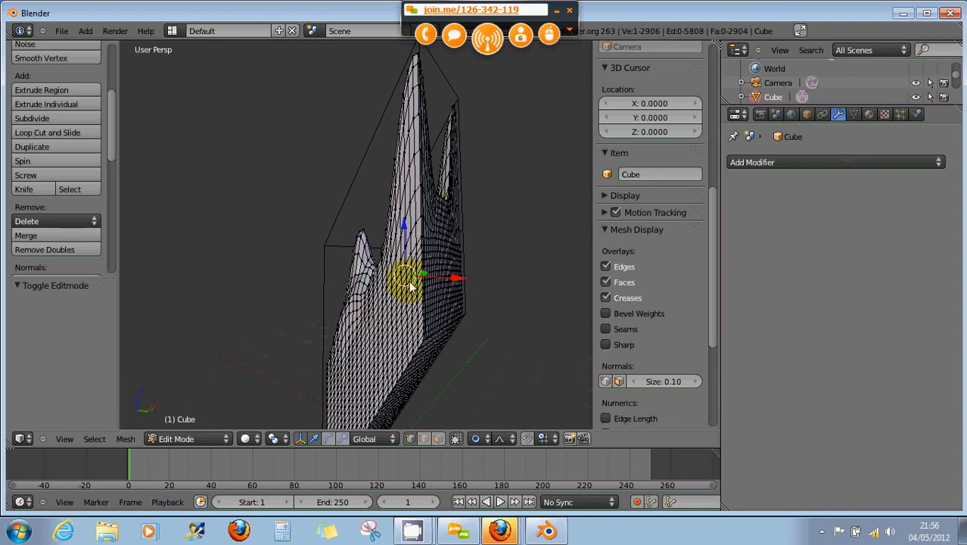
scroll(416, 295, down, 2)
middle_drag(417, 299, 434, 183)
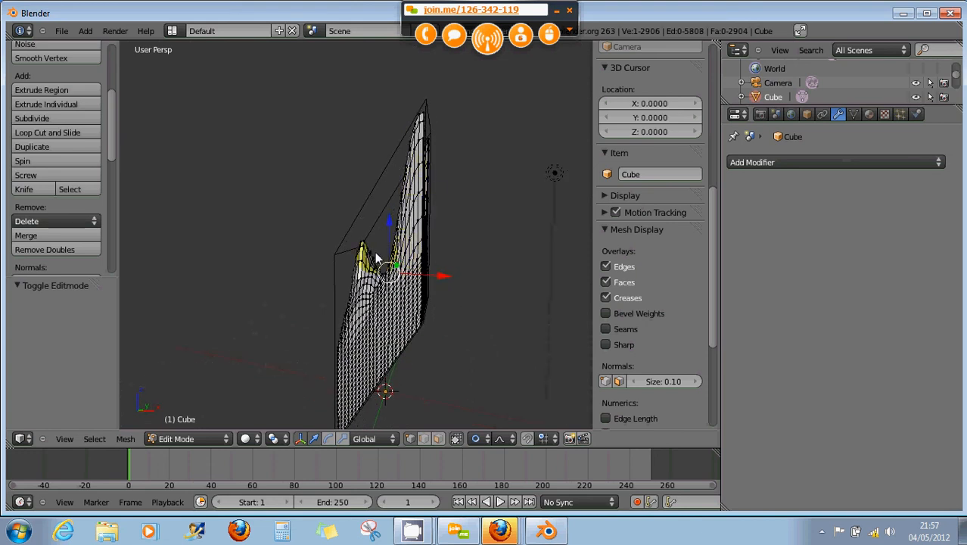
middle_drag(372, 255, 396, 216)
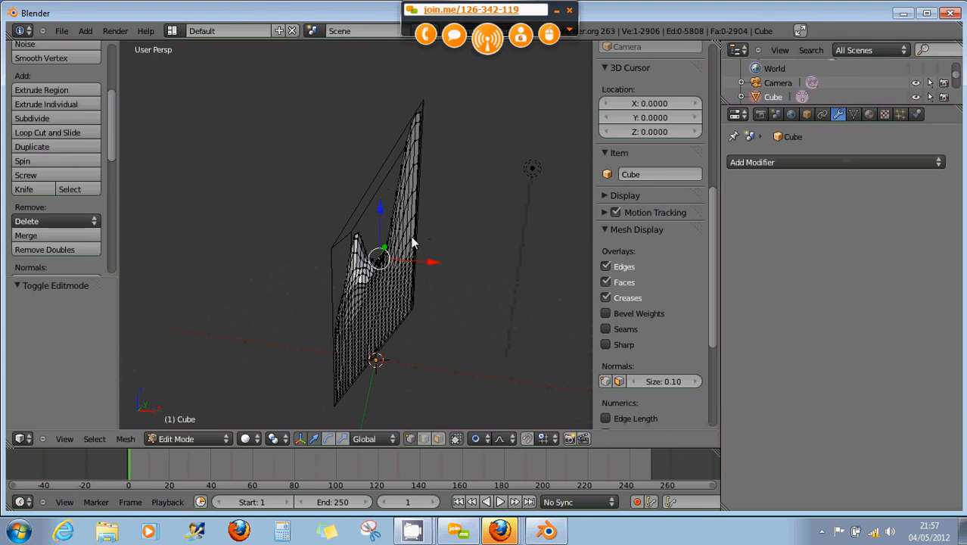
middle_drag(419, 248, 436, 280)
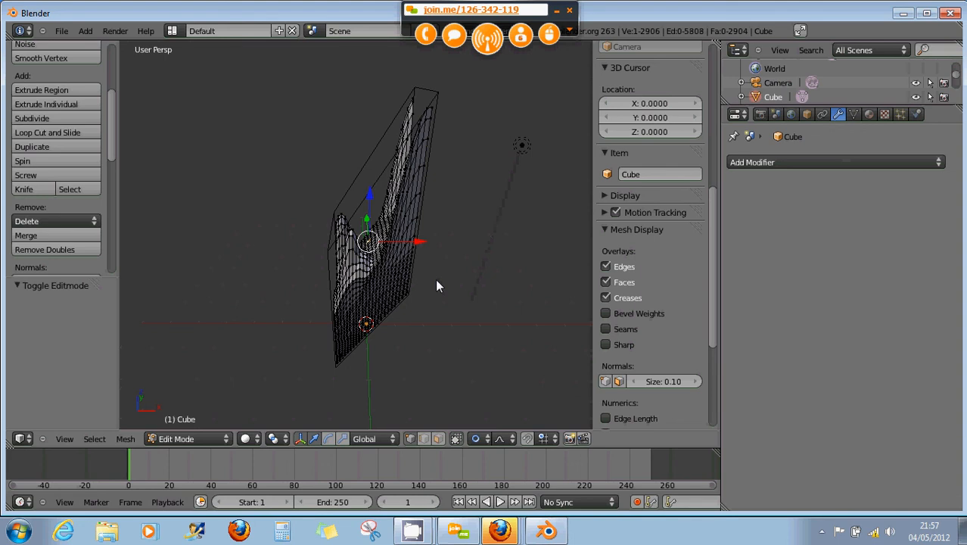
middle_drag(437, 284, 399, 256)
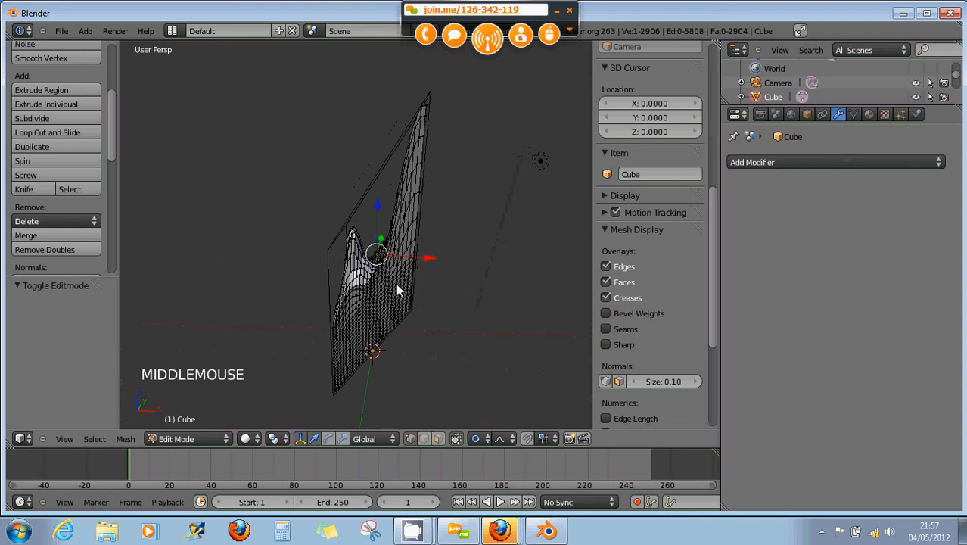
middle_drag(397, 289, 401, 303)
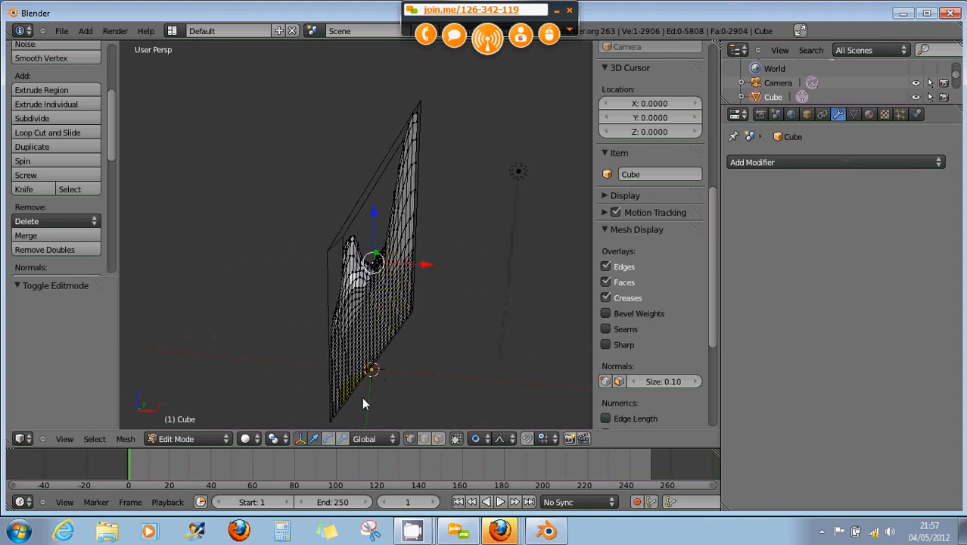
Step: Return the cube to Object Mode and undo the application of its Lattice modifier
key(ctrl+z)
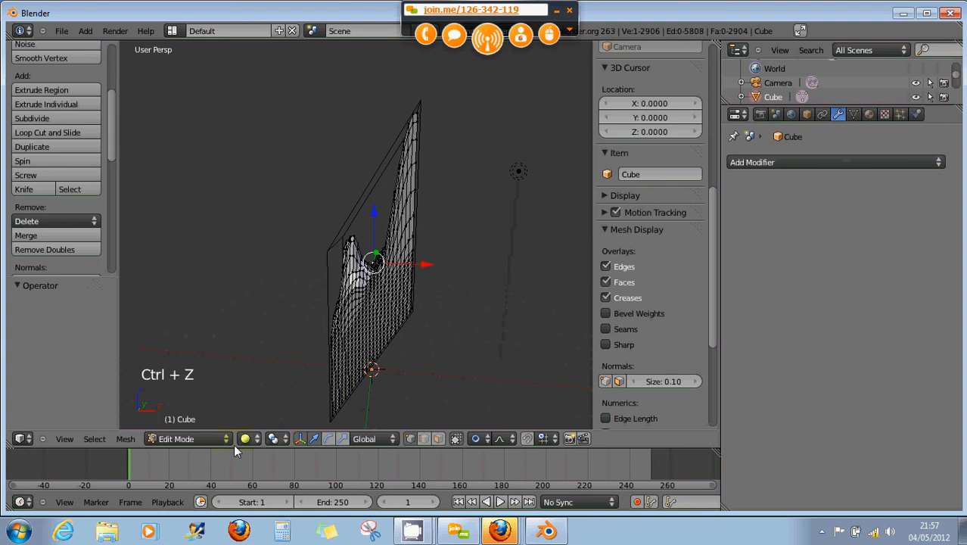
click(199, 439)
click(207, 421)
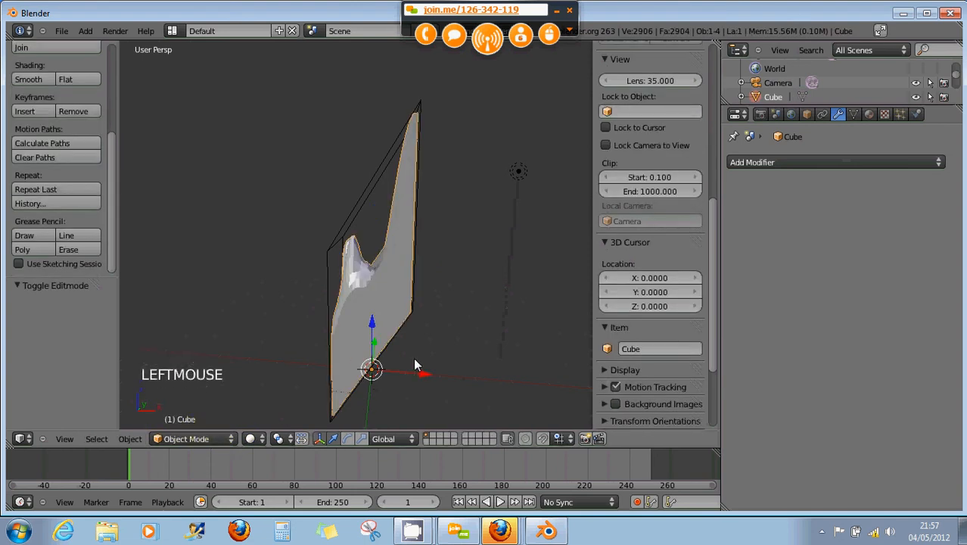
key(ctrl+z)
key(ctrl+z)
key(ctrl+z)
key(ctrl+z)
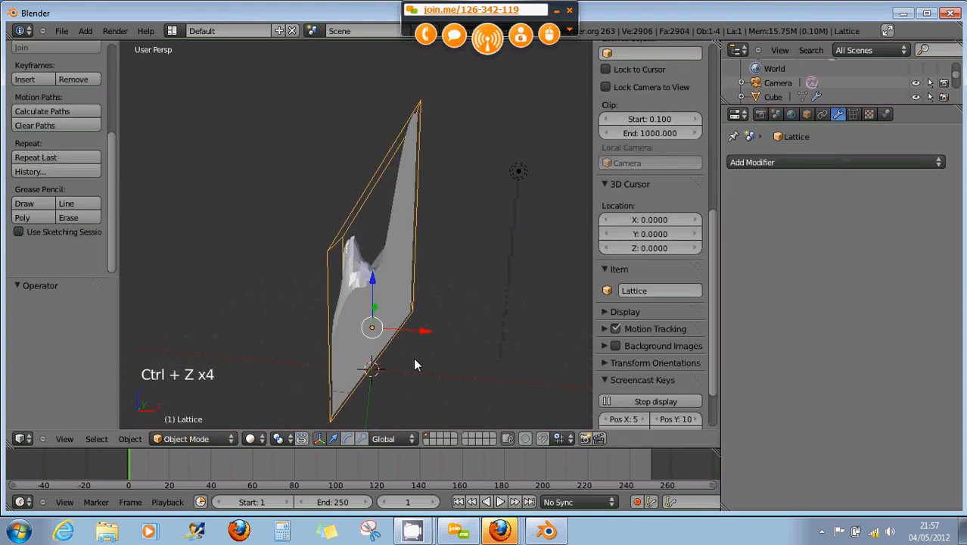
key(ctrl+z)
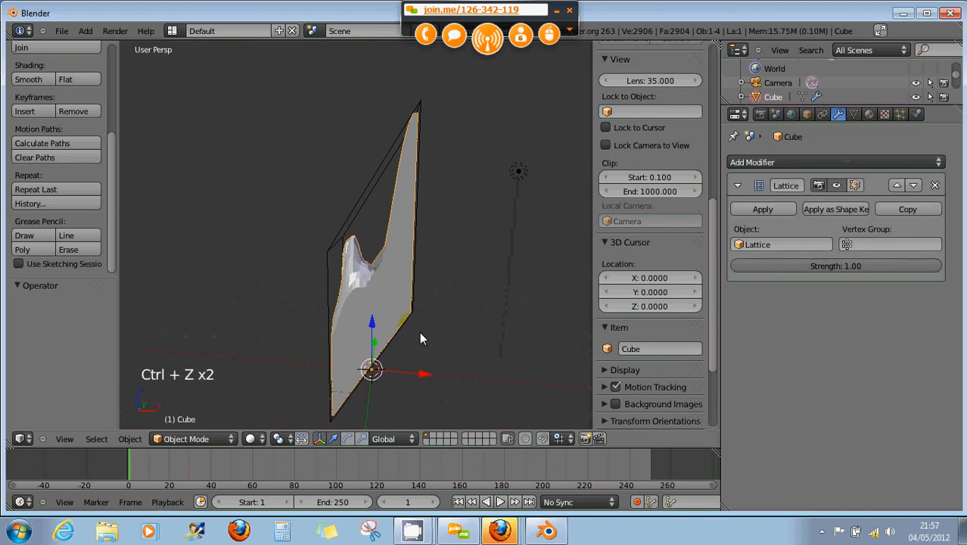
Step: Select the lattice, reopen it in Edit Mode, and try to undo the raising of its +X side
right_click(412, 321)
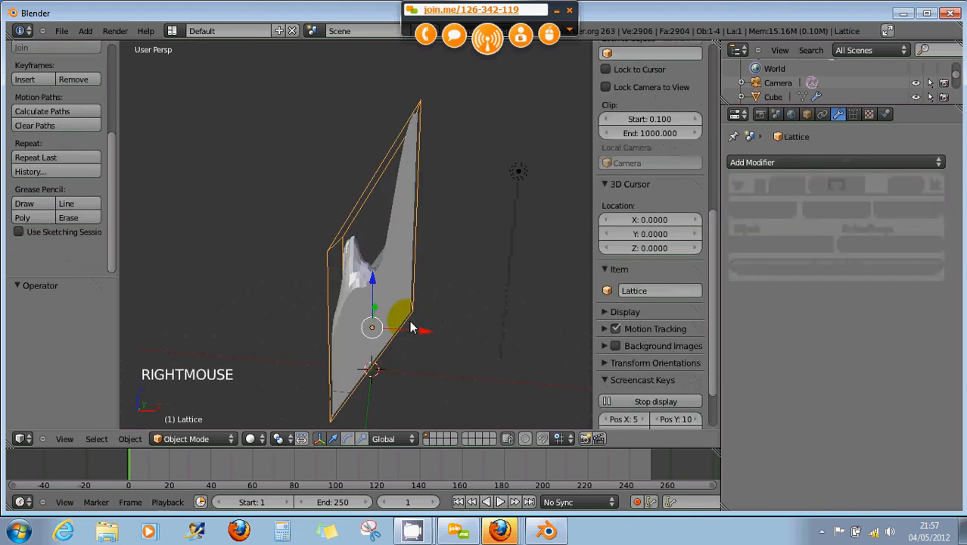
click(205, 430)
click(205, 411)
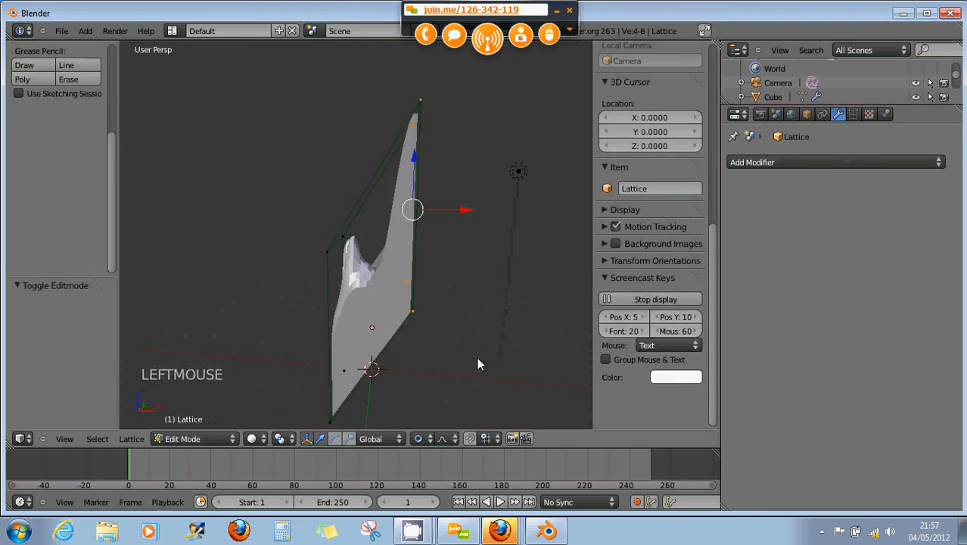
key(ctrl+z)
key(ctrl+z)
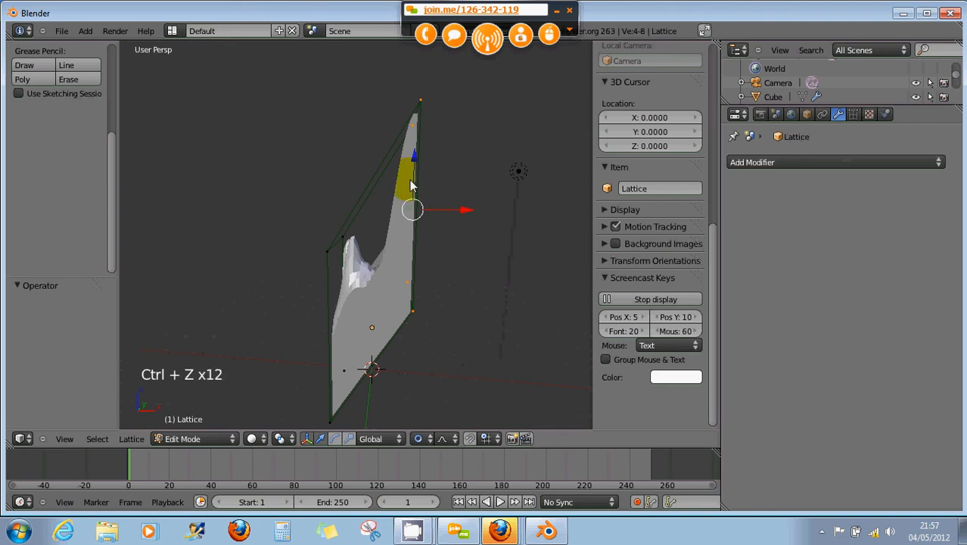
Step: Lower the four selected +X lattice points along Z to level with the other side, finishing with a move of about -0.10
drag(414, 163, 417, 288)
shift+middle_drag(415, 340, 414, 254)
drag(411, 203, 414, 200)
middle_drag(412, 299, 412, 278)
scroll(408, 291, up, 2)
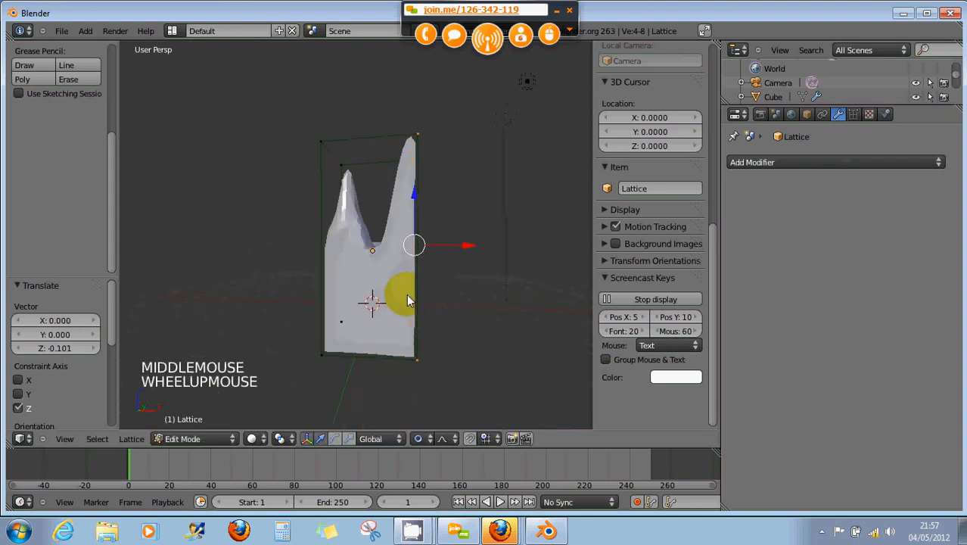
Step: Switch from the lattice to the cube's Edit Mode and select all vertices along its +X side, including the hidden ones
key(Tab)
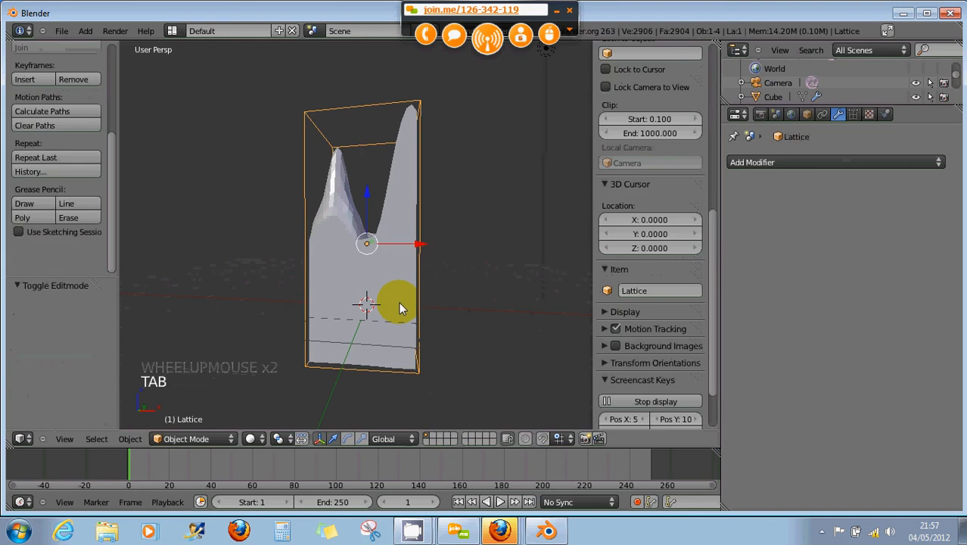
right_click(397, 304)
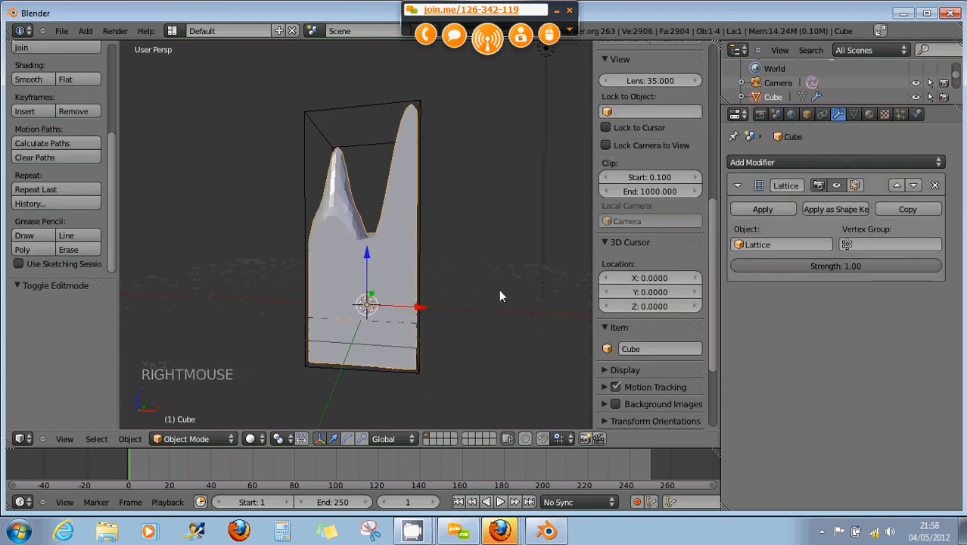
key(Tab)
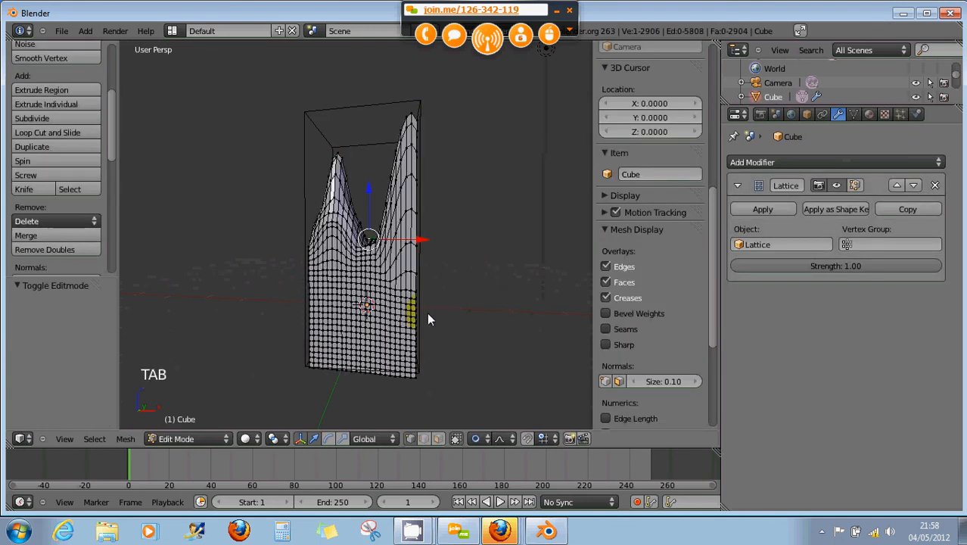
right_click(418, 185)
key(a)
click(455, 440)
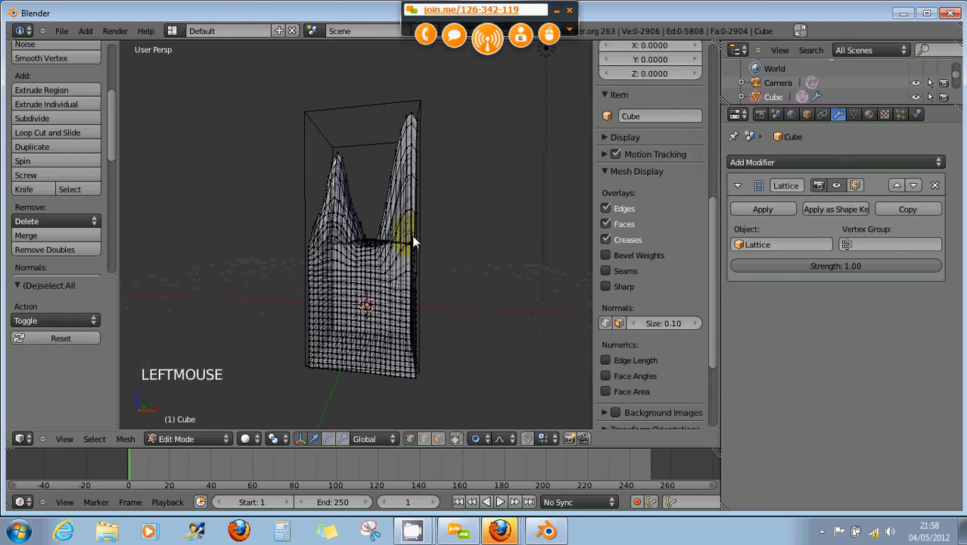
key(b)
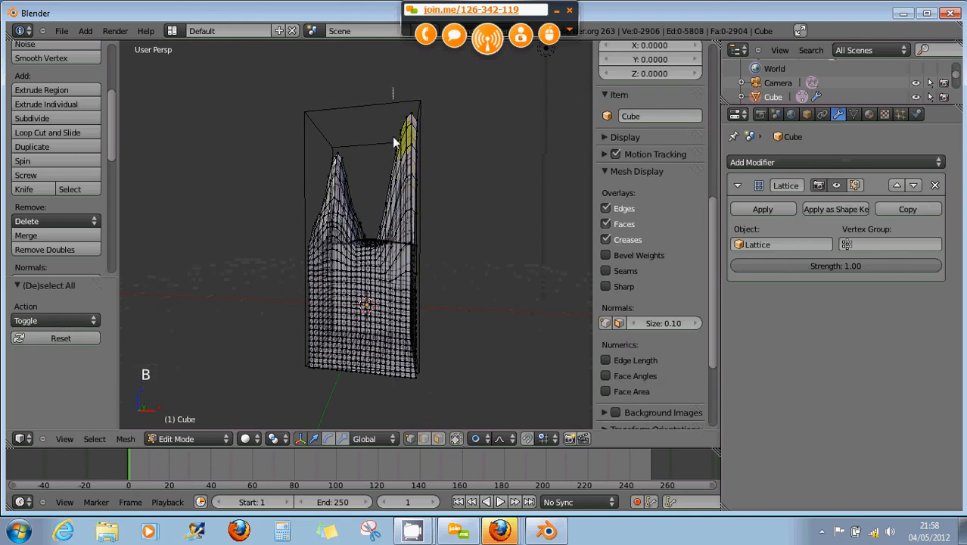
drag(392, 88, 446, 421)
middle_drag(448, 429, 515, 355)
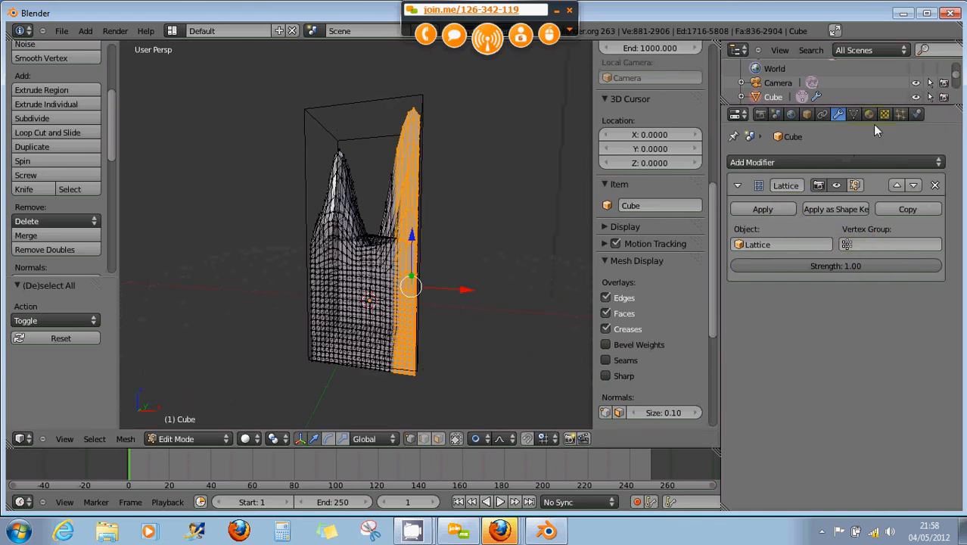
Step: Create a vertex group on the cube, assign the selected +X vertices to it, and check it by deselecting and reselecting the group
click(853, 114)
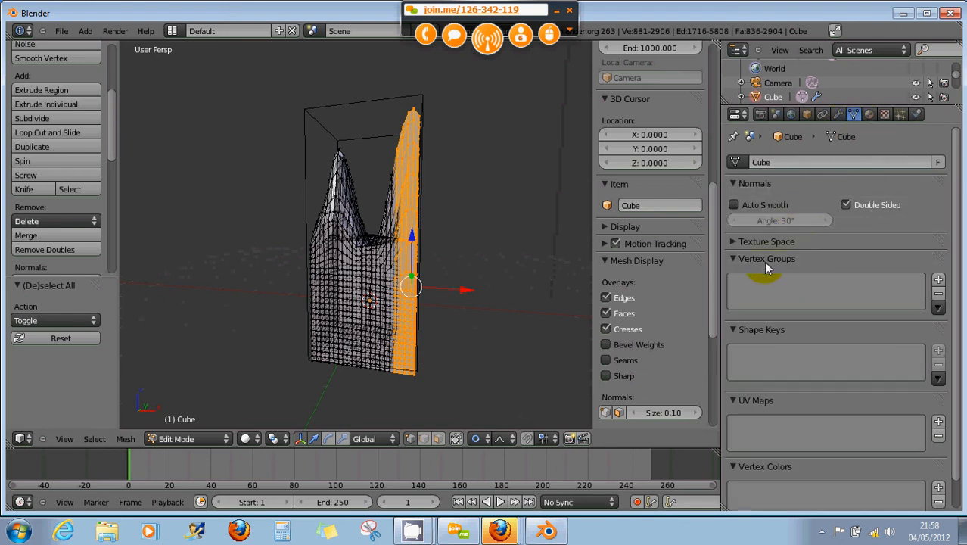
click(938, 279)
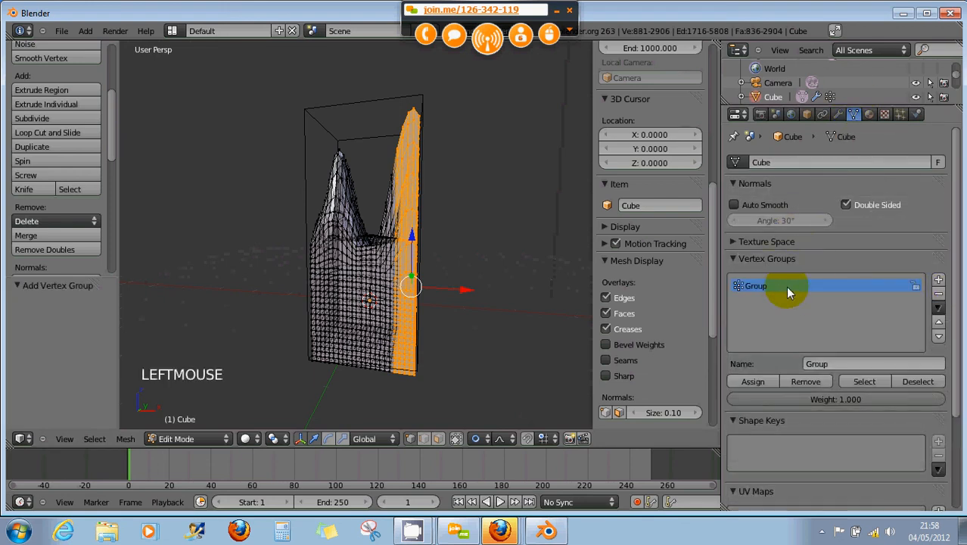
click(752, 383)
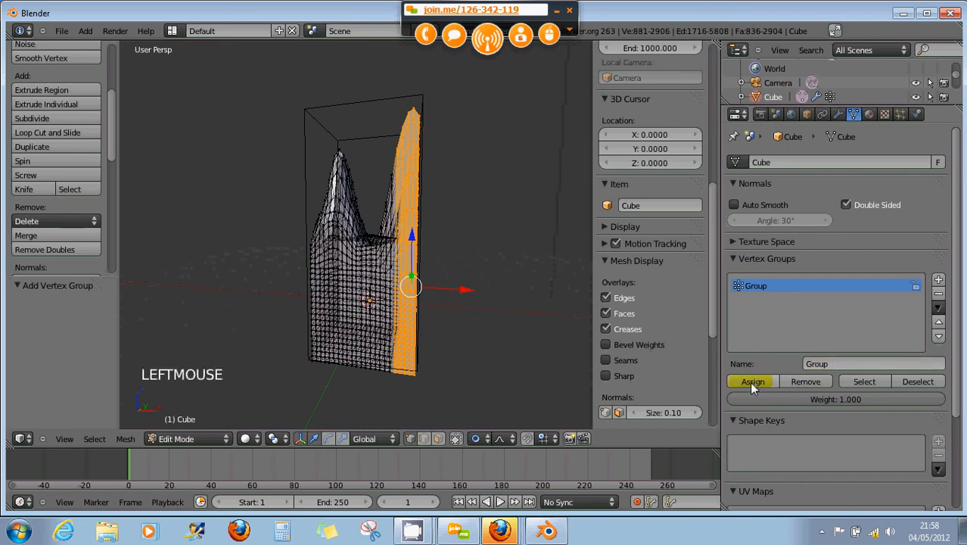
click(910, 382)
click(870, 381)
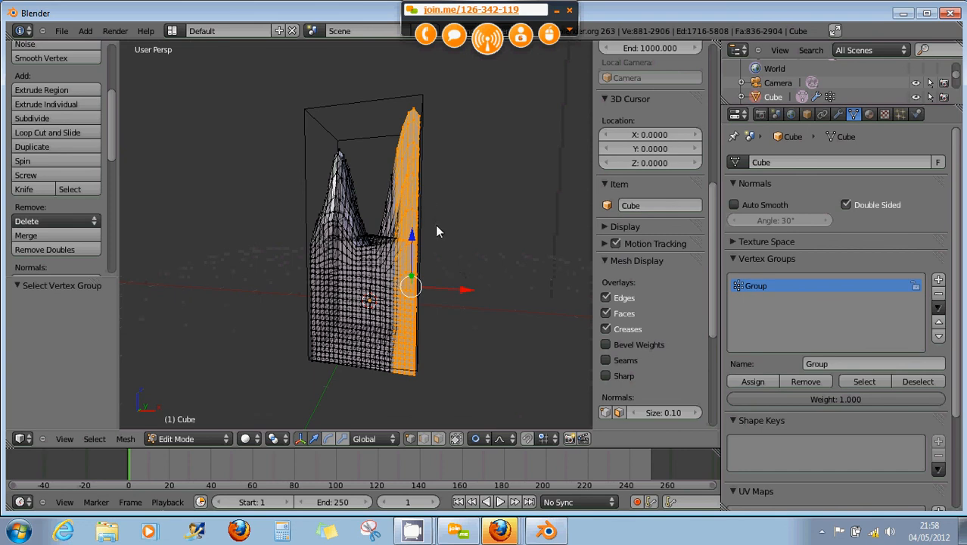
Step: Return the cube to Object Mode and limit its Lattice modifier to the vertex group named Group
middle_drag(437, 231, 507, 268)
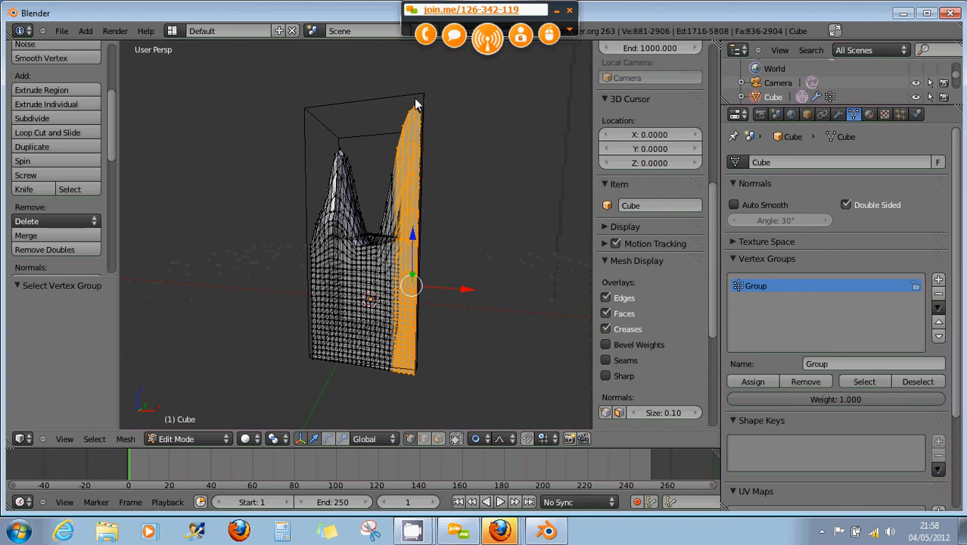
key(Tab)
right_click(413, 98)
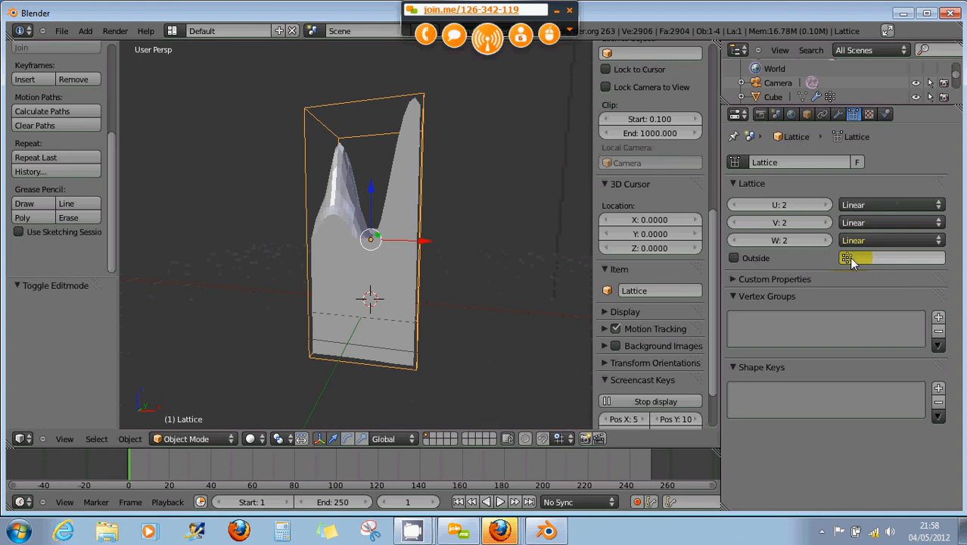
right_click(363, 280)
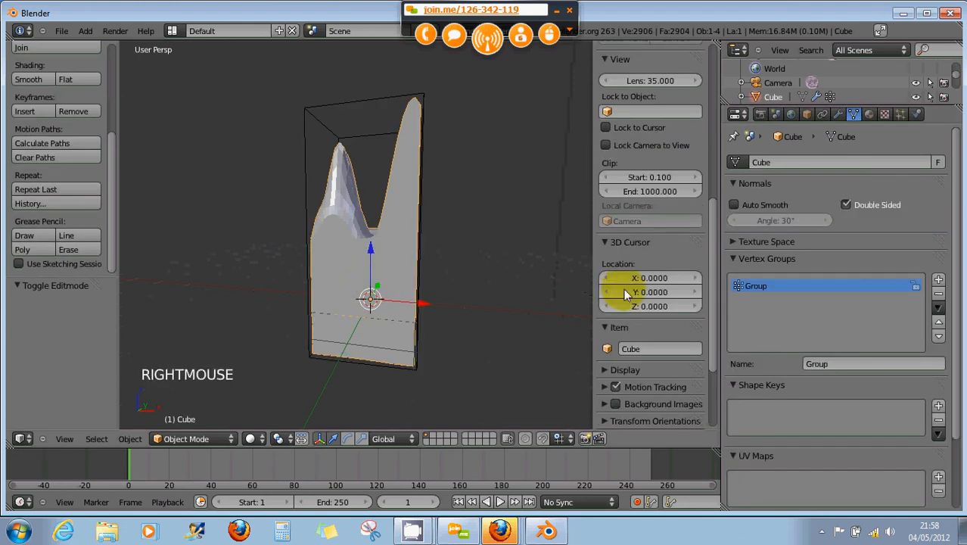
click(837, 114)
click(846, 244)
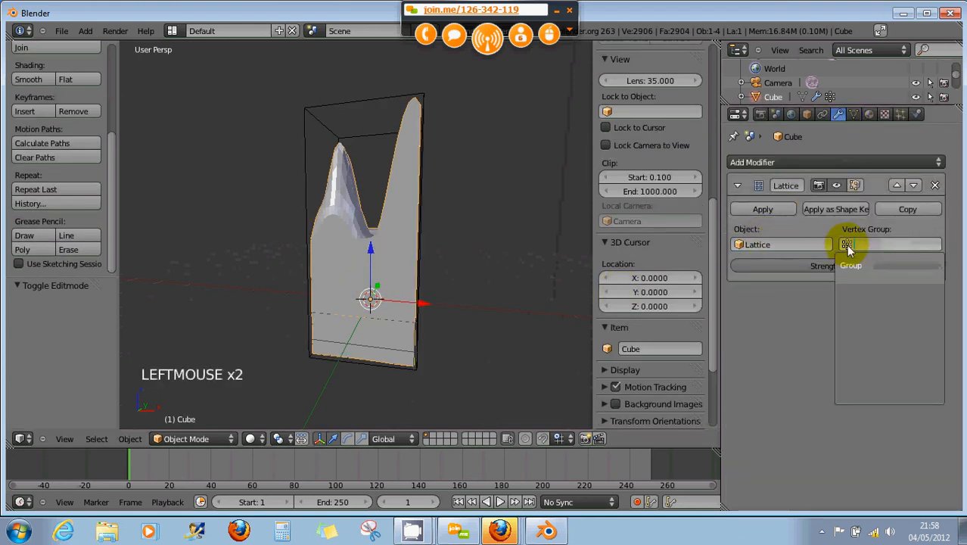
click(852, 265)
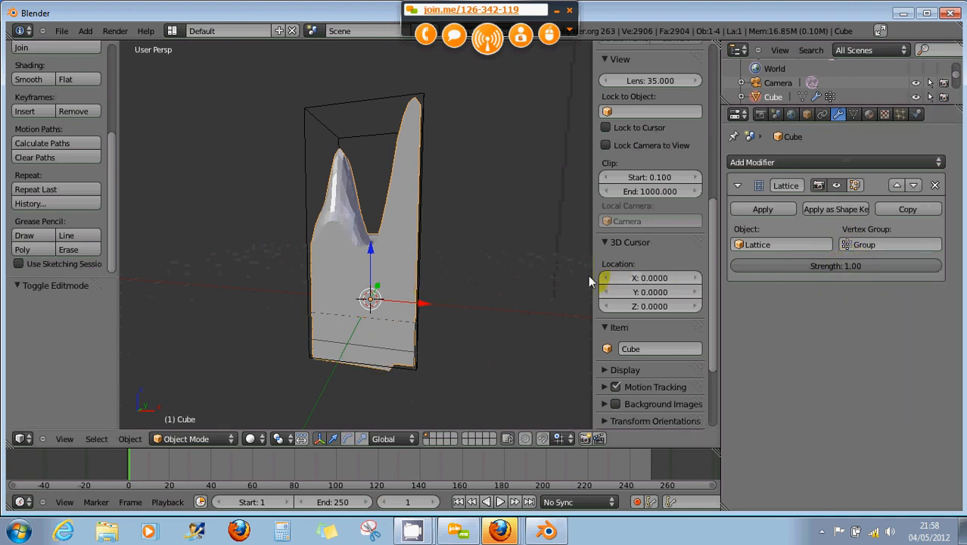
middle_drag(436, 294, 449, 278)
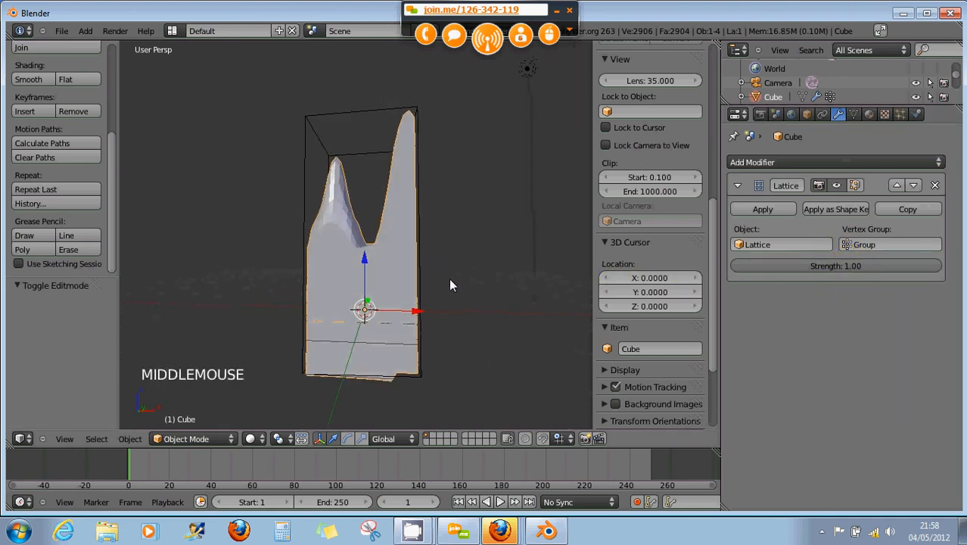
Step: Open the lattice in Edit Mode and move its front upper +X corner point about 0.2 along X
right_click(416, 200)
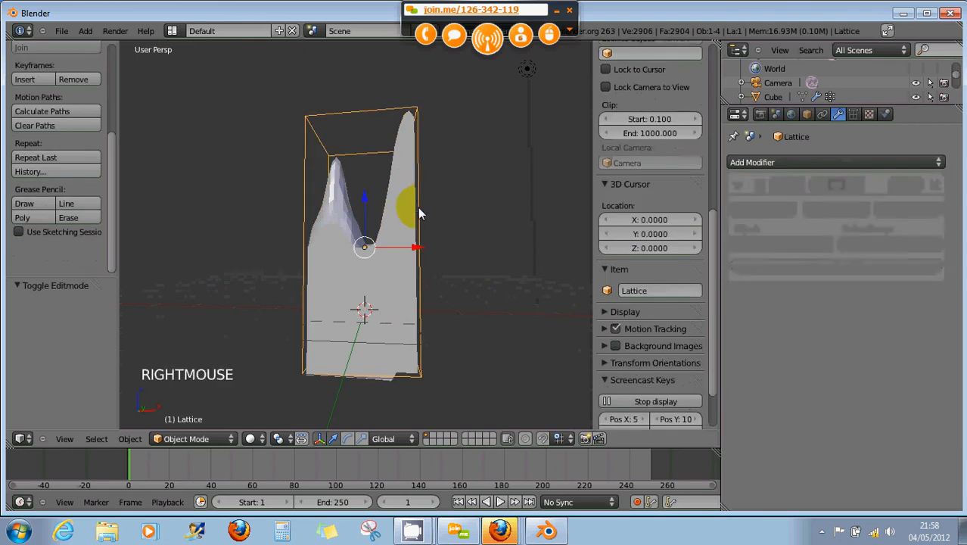
click(186, 439)
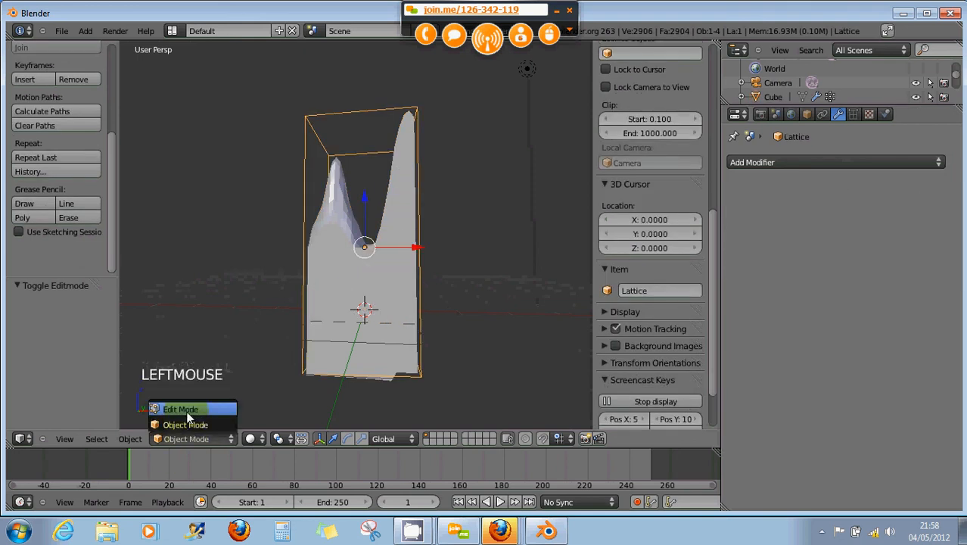
click(185, 406)
right_click(419, 110)
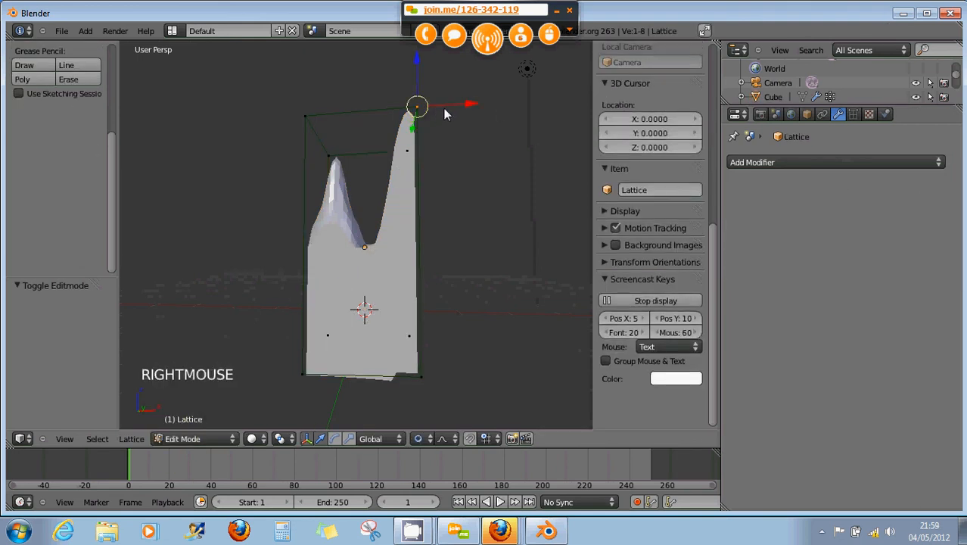
drag(443, 109, 478, 127)
scroll(445, 171, down, 1)
scroll(445, 174, down, 2)
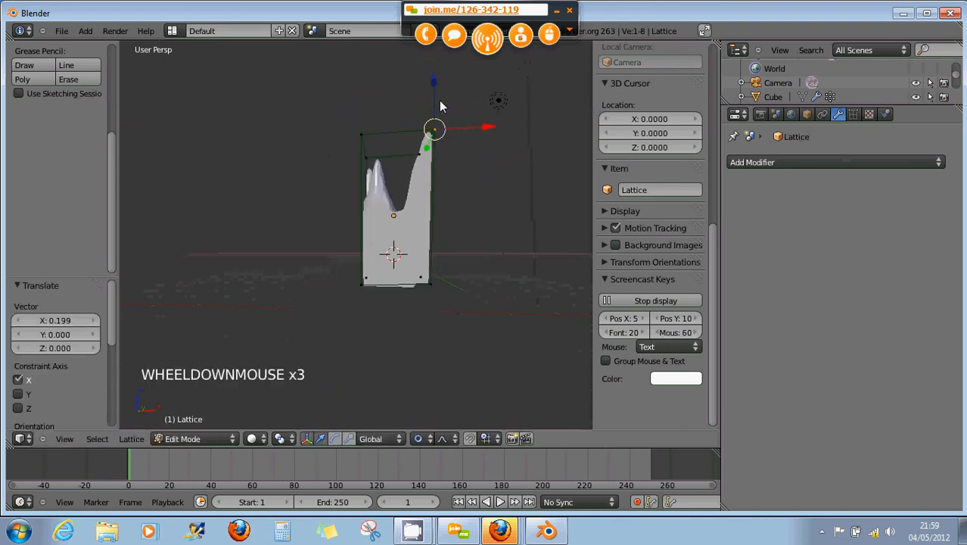
Step: Add the other three +X side points to the lattice selection and raise all four about 3.71 along Z
middle_drag(442, 165, 467, 142)
shift+right_click(449, 140)
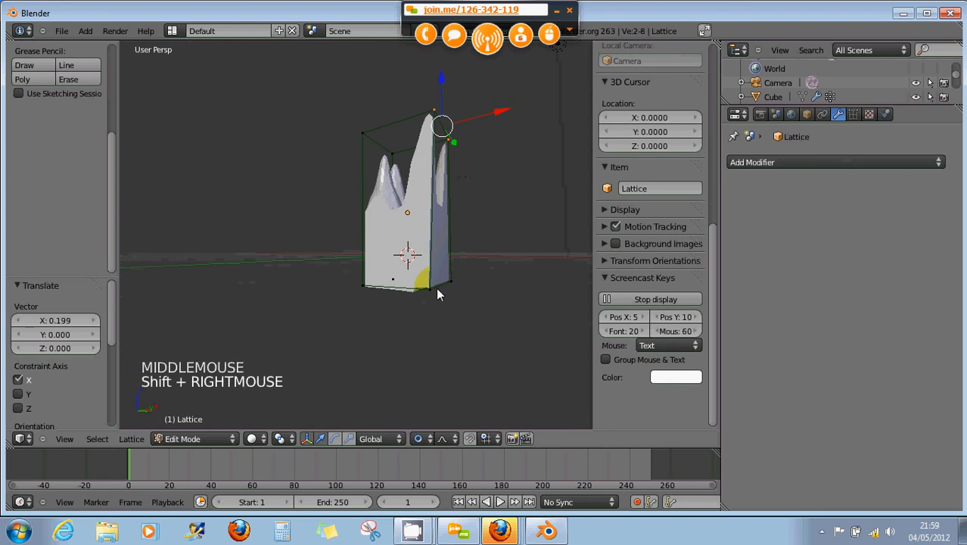
shift+right_click(431, 288)
shift+right_click(452, 281)
scroll(467, 280, down, 2)
drag(445, 188, 454, 93)
scroll(441, 228, up, 3)
scroll(441, 229, up, 2)
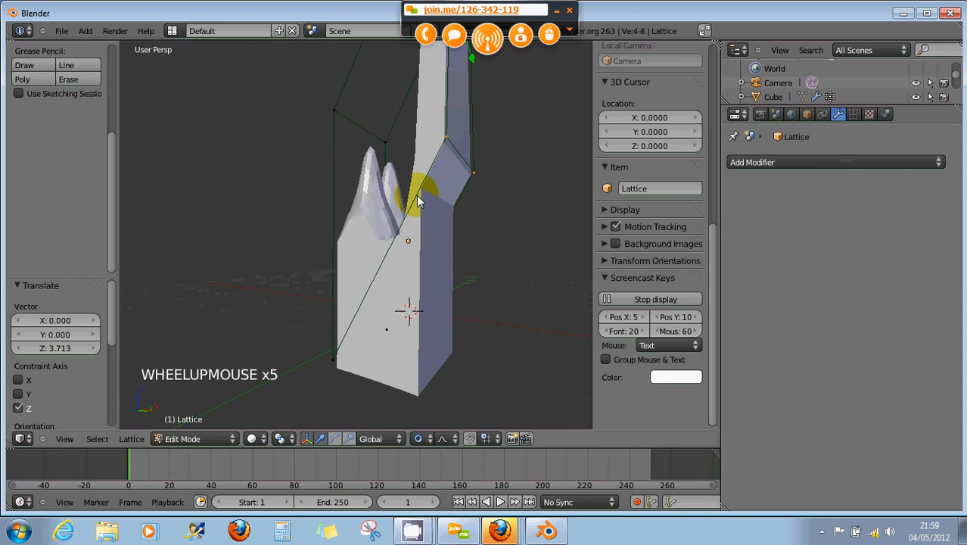
Step: Inspect the stretched side of the cube, and lower the four selected lattice points about 3.93 along Z
middle_drag(443, 224, 454, 206)
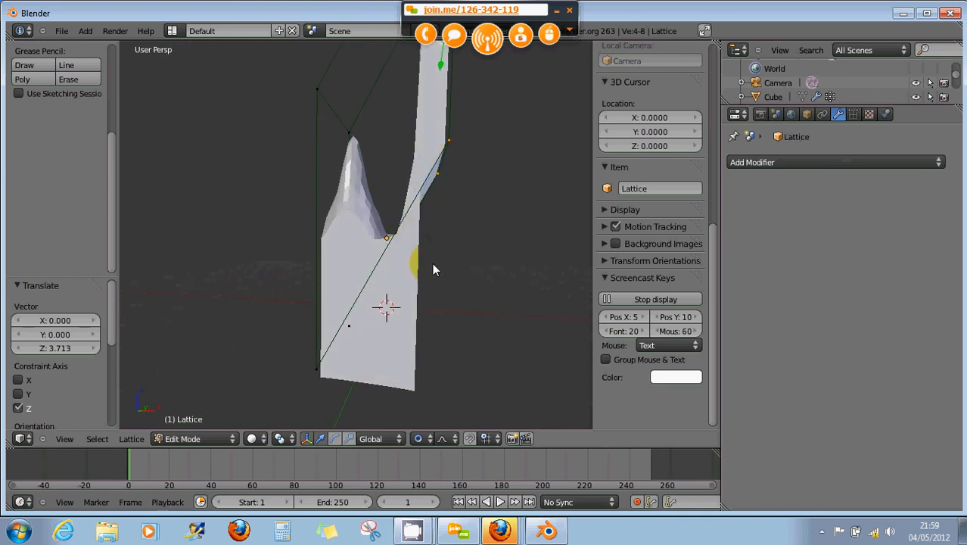
scroll(432, 262, down, 1)
scroll(431, 249, down, 2)
scroll(433, 252, up, 1)
scroll(435, 253, down, 1)
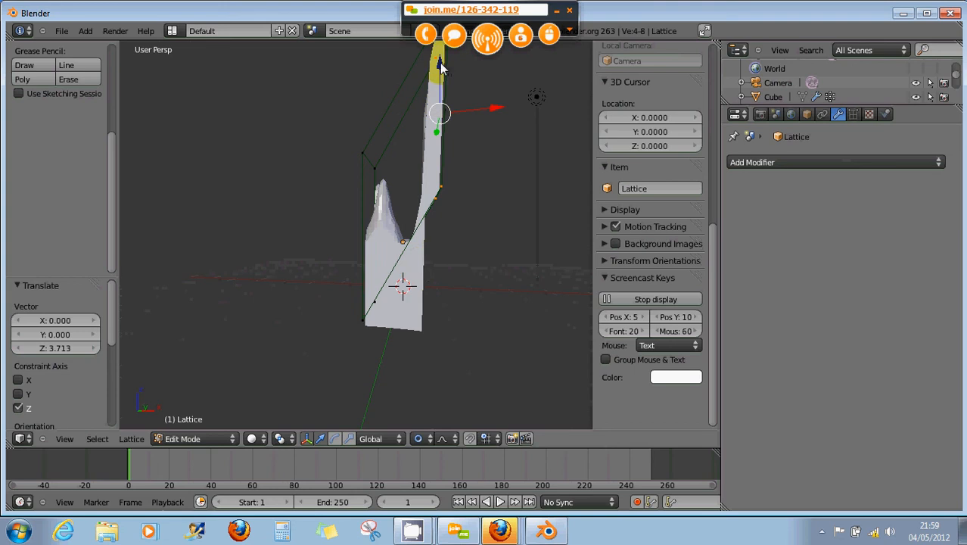
drag(439, 68, 446, 198)
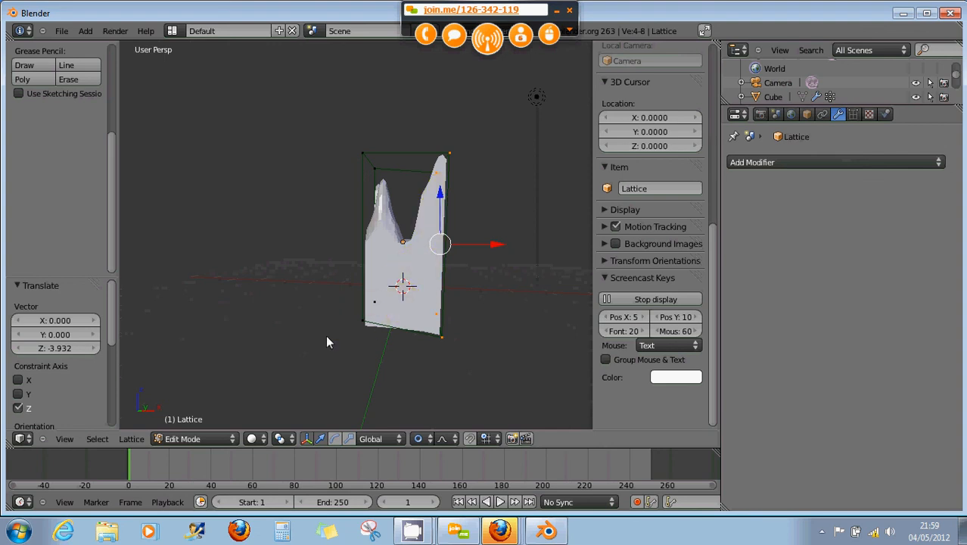
Step: Leave the lattice's Edit Mode and add a new cube at about X -3.75, Y -0.87, Z -2.48, positioned with the 3D cursor
click(278, 366)
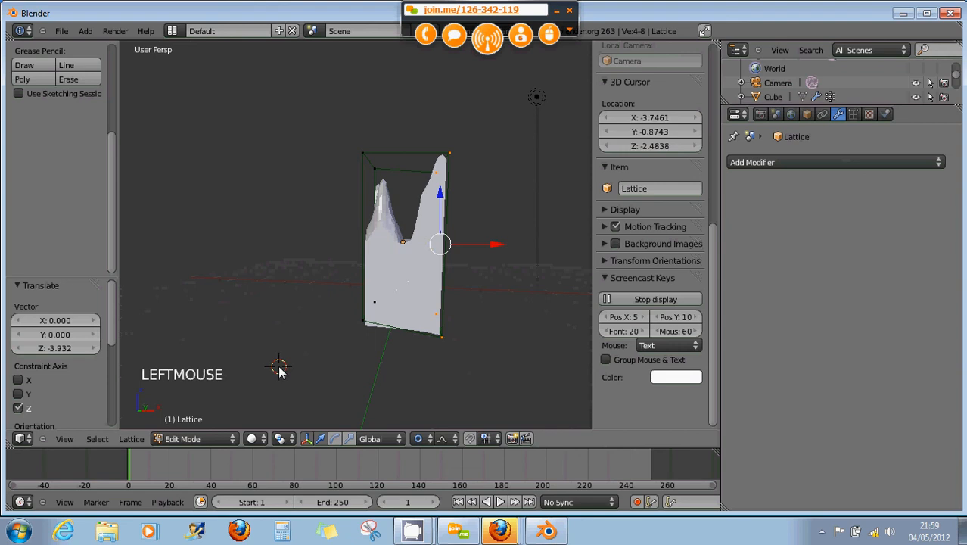
key(Tab)
right_click(297, 358)
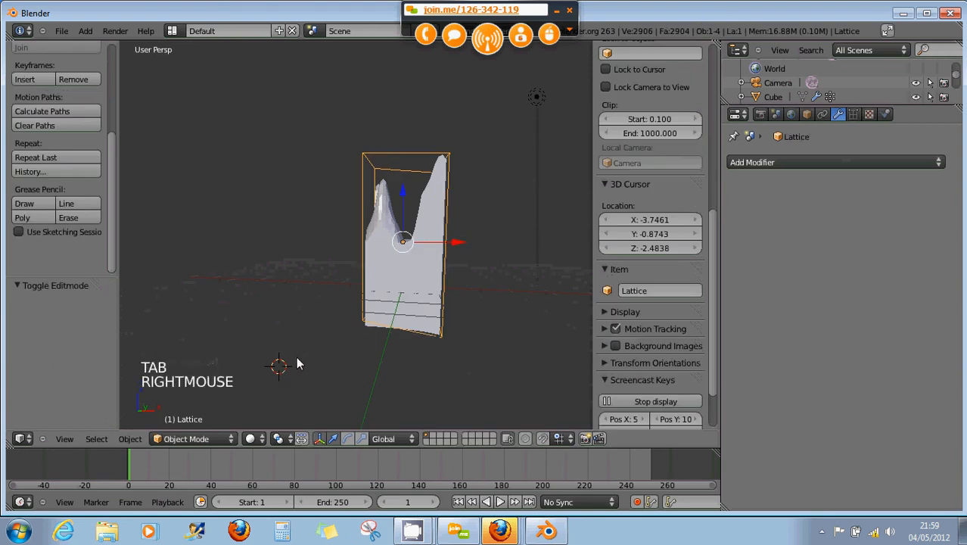
key(shift+a)
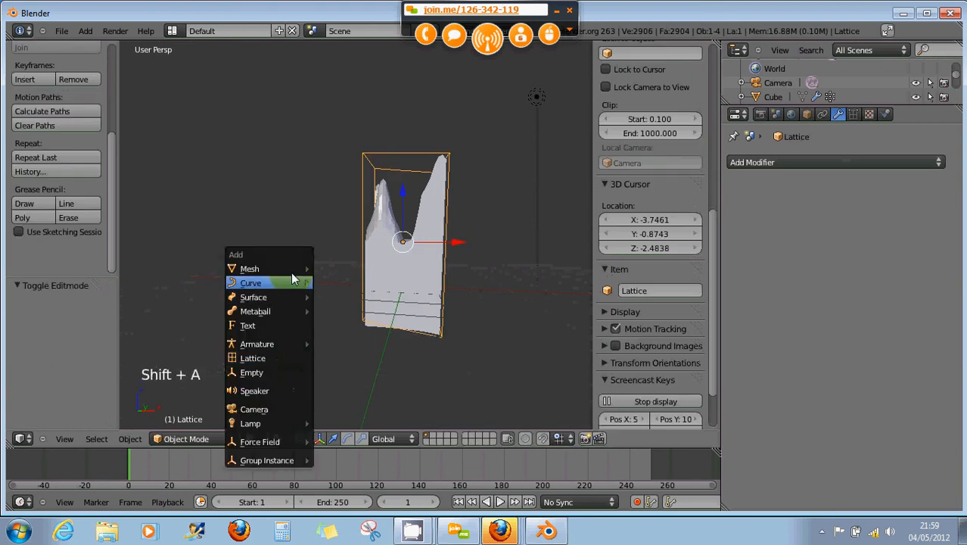
mouse_move(288, 270)
click(336, 282)
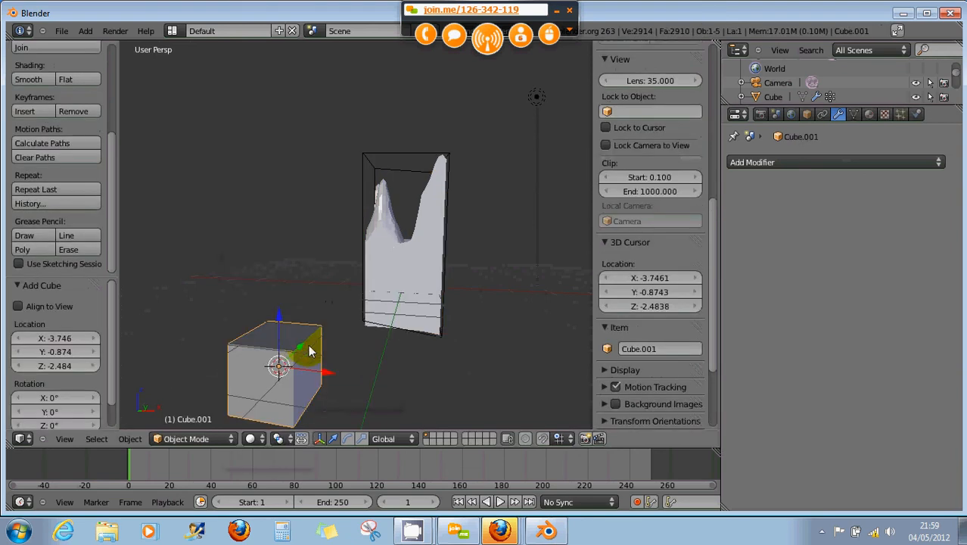
Step: Give the new cube a Subdivision Surface modifier with 2 view subdivisions
click(790, 164)
click(628, 377)
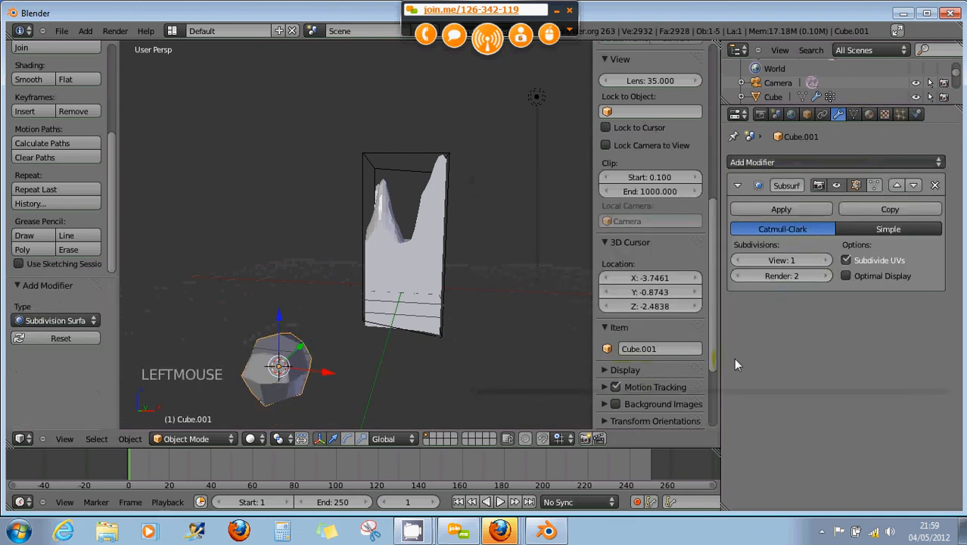
click(824, 260)
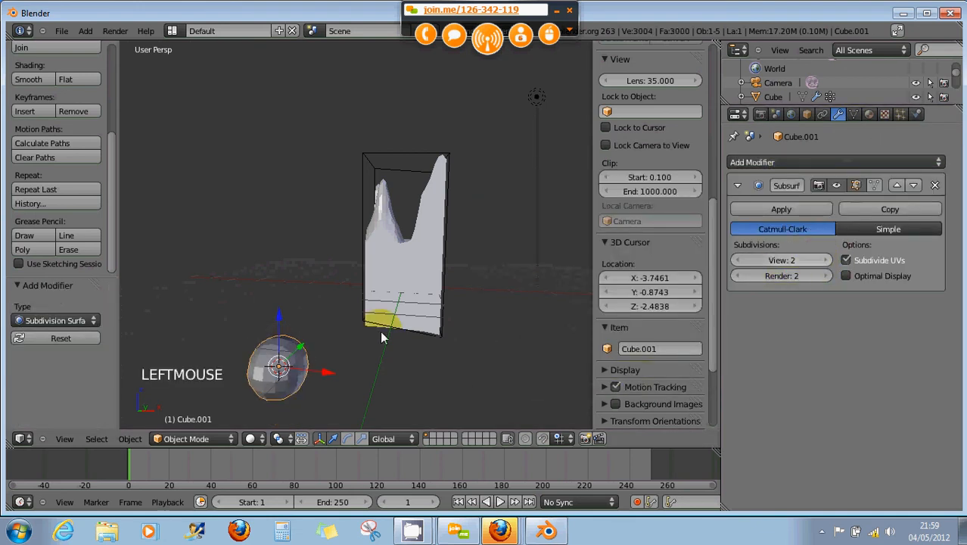
Step: Pull several corner vertices of the new cube's control cage outward in Edit Mode, finishing with a Z move of about -0.72
key(Tab)
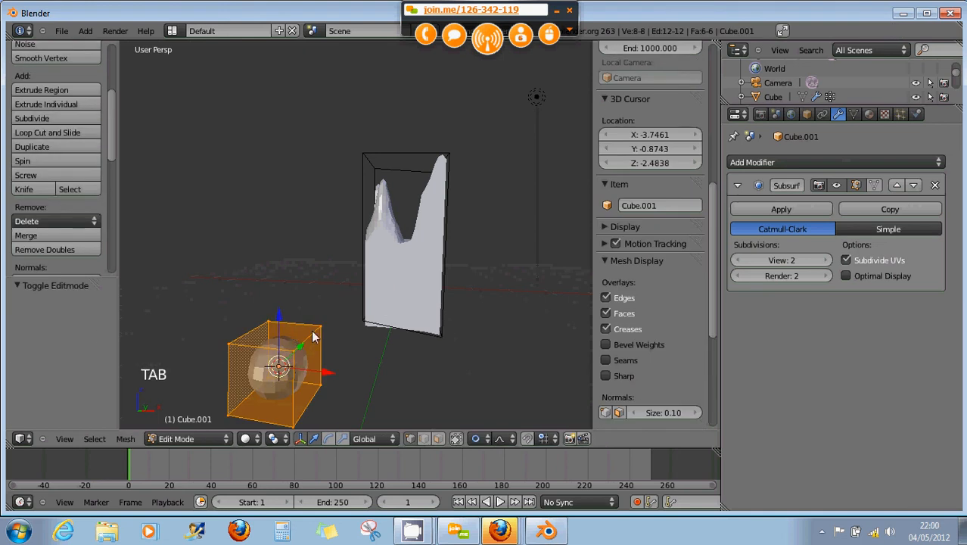
right_click(323, 331)
drag(331, 327, 464, 311)
right_click(276, 318)
drag(276, 318, 244, 273)
right_click(307, 348)
drag(307, 348, 335, 317)
middle_drag(335, 318, 367, 356)
drag(321, 333, 307, 313)
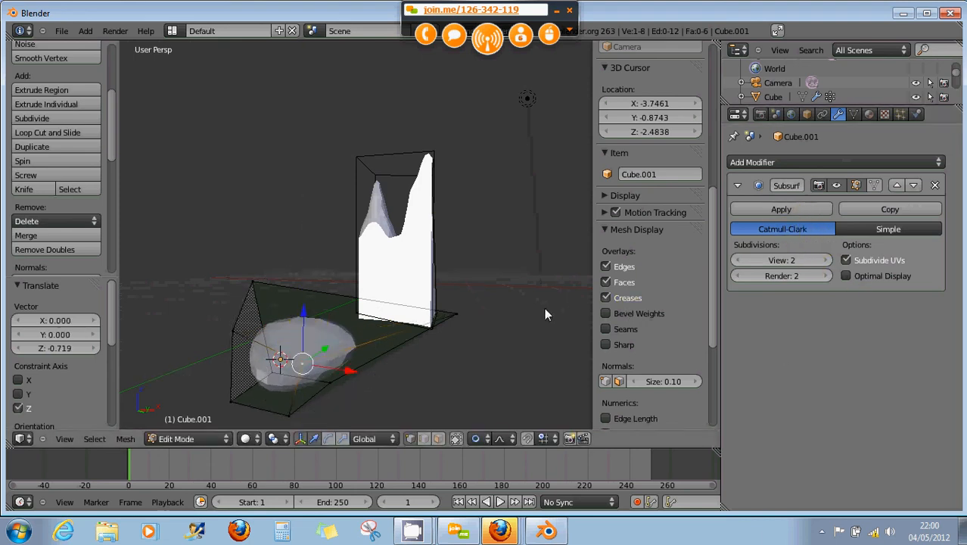
Step: Apply the new cube's Subdivision Surface modifier in Object Mode and inspect the resulting mesh in Edit Mode
key(Tab)
click(785, 211)
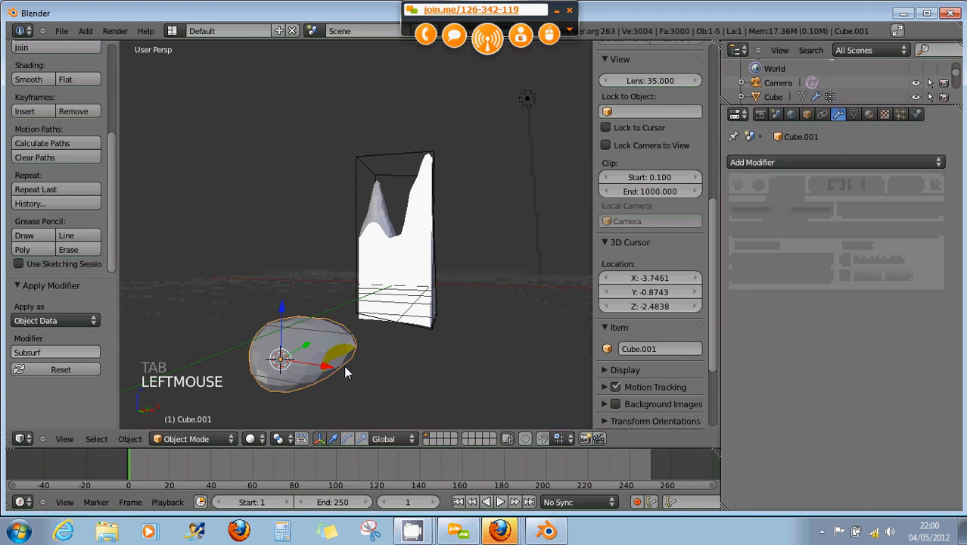
key(Tab)
middle_drag(302, 366, 358, 367)
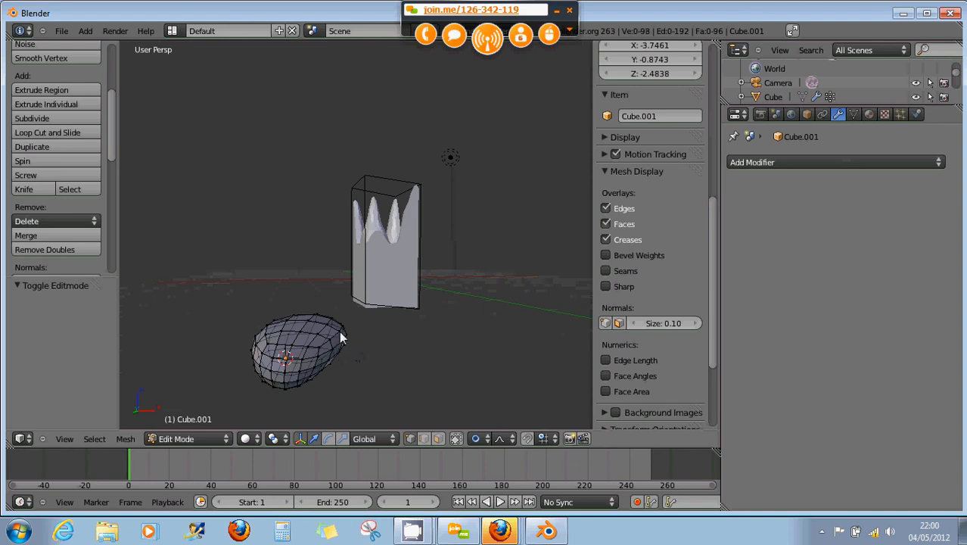
Step: Return the egg-shaped mesh to Object Mode and add a lattice beside it at about X -1.18, Y -1.54, Z -2.67, positioned with the 3D cursor
mouse_move(283, 354)
middle_down()
mouse_move(351, 360)
mouse_move(286, 358)
middle_up()
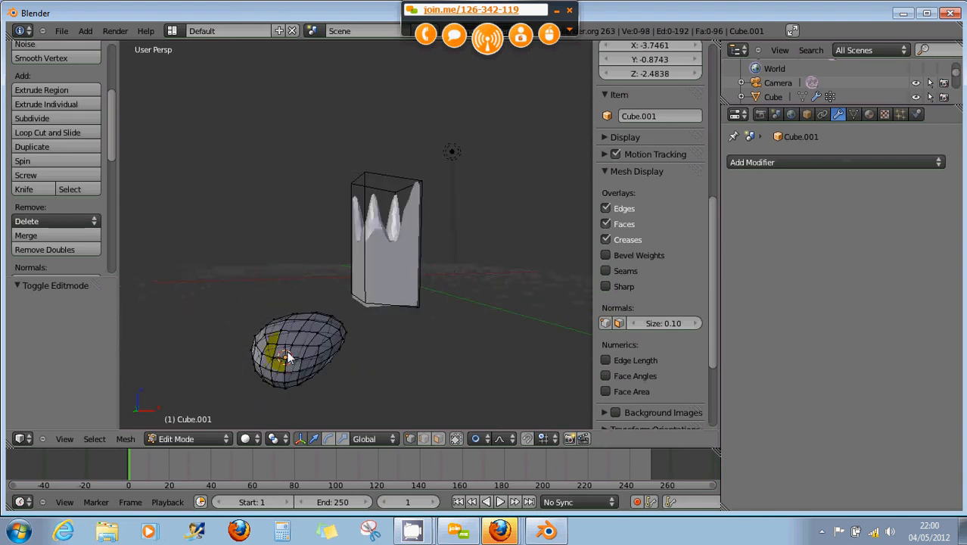
key(shift+a)
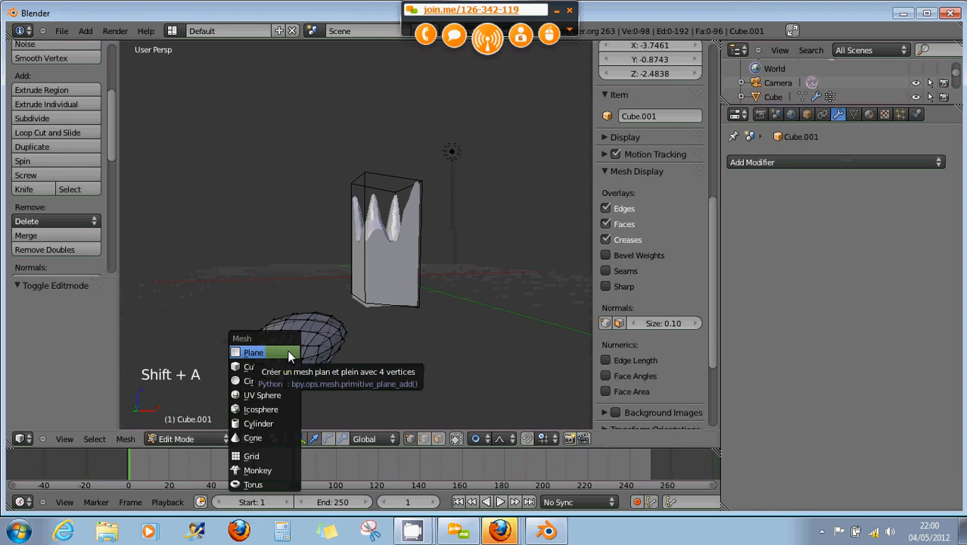
click(365, 361)
key(Tab)
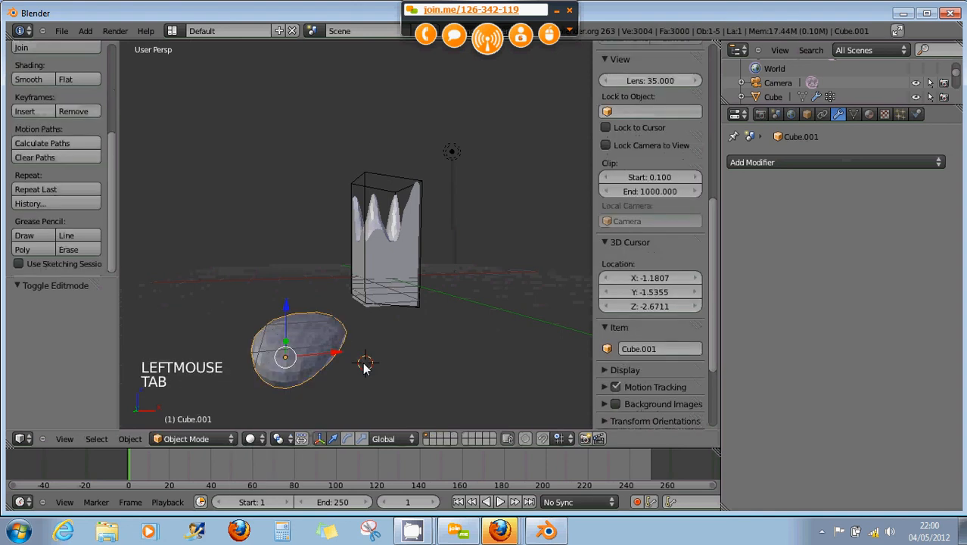
key(shift+a)
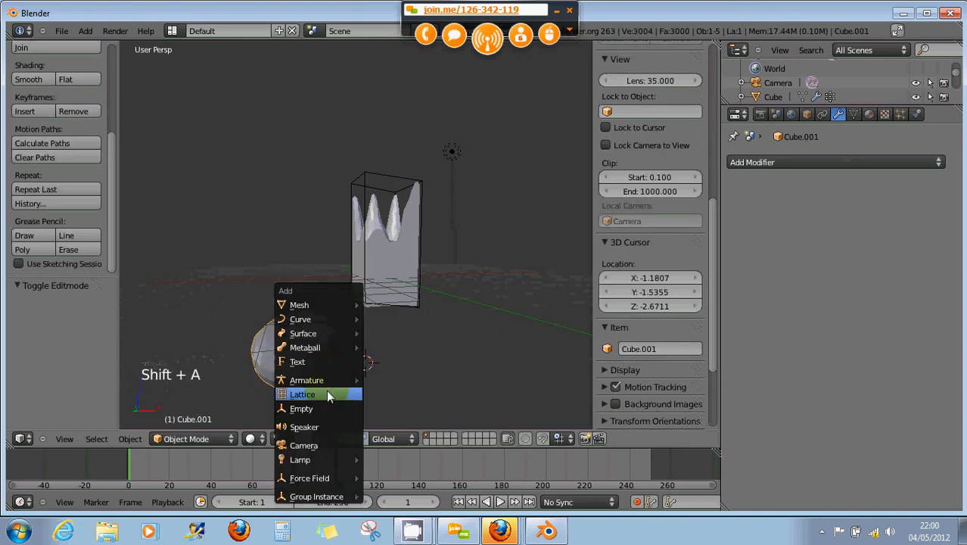
click(326, 390)
Step: Move the new lattice about -2.13 in X and 0.89 in Z onto the egg-shaped mesh, and enlarge it uniformly, finishing with factor 1.18
key(s)
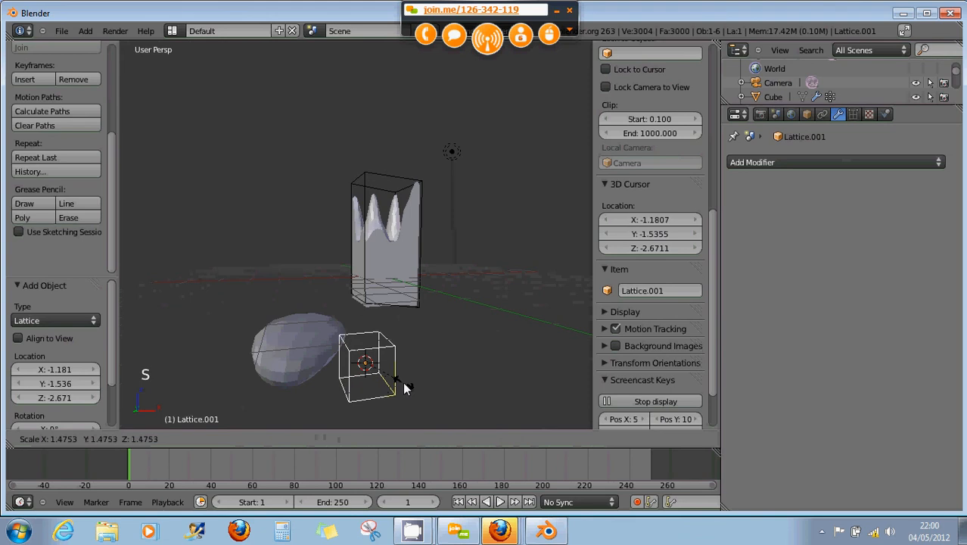
click(410, 386)
drag(404, 361, 345, 356)
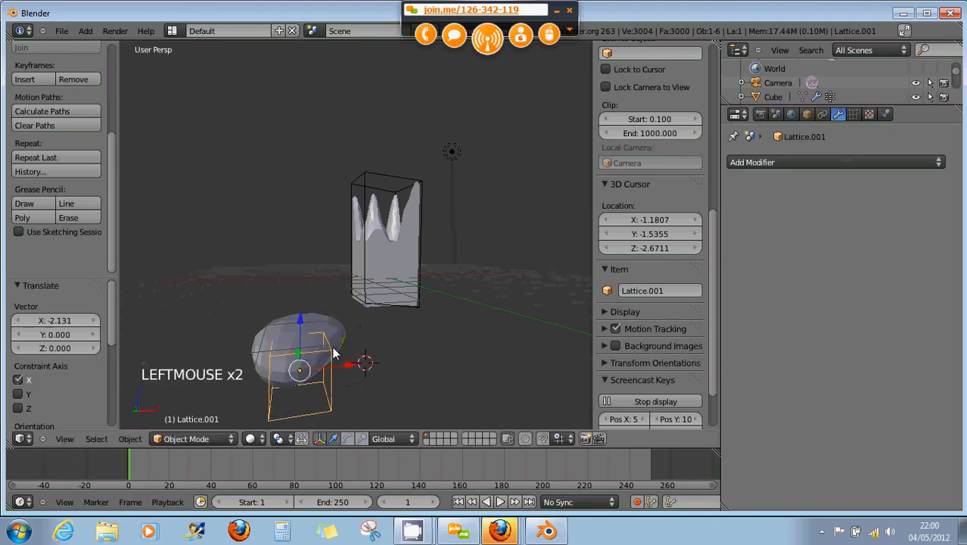
drag(301, 318, 297, 287)
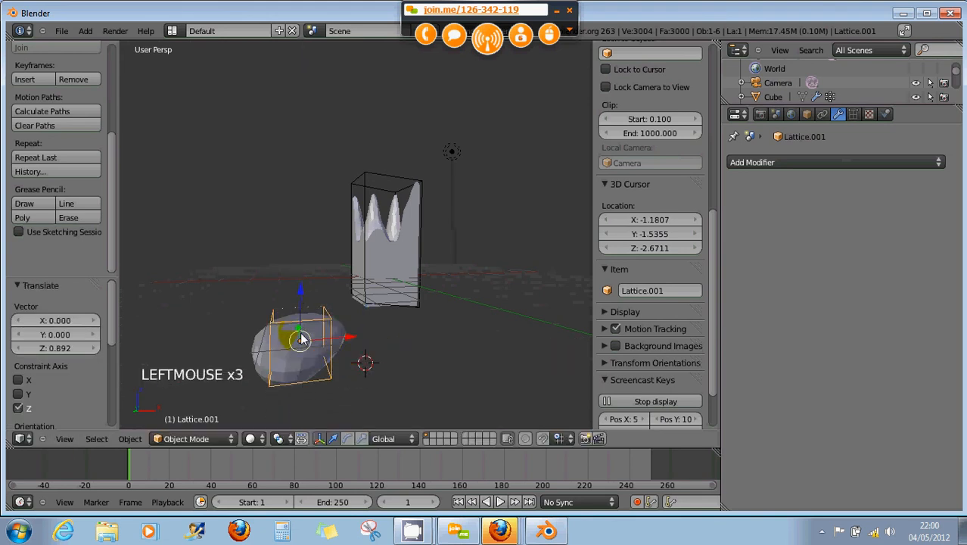
key(s)
click(309, 342)
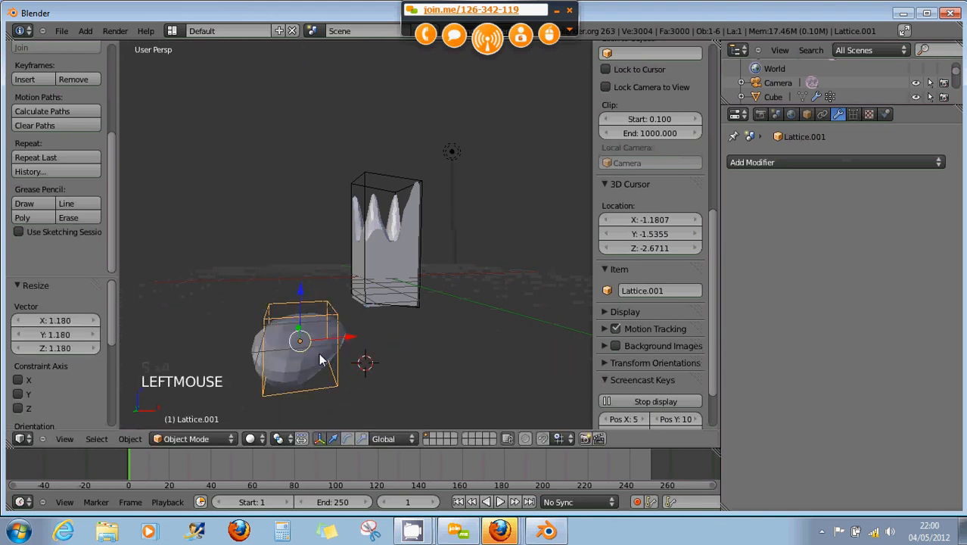
Step: Stretch the lattice by about 1.47 along X and shift it about 1.01 in Y and -0.50 in Z around the mesh
key(s)
middle_click(334, 350)
click(362, 357)
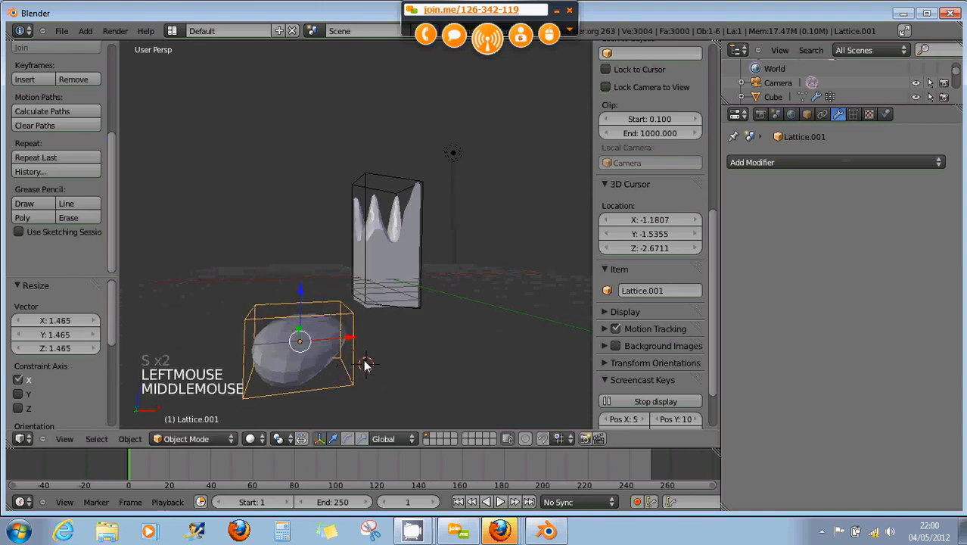
mouse_move(365, 364)
middle_down()
mouse_move(269, 334)
mouse_move(243, 378)
middle_up()
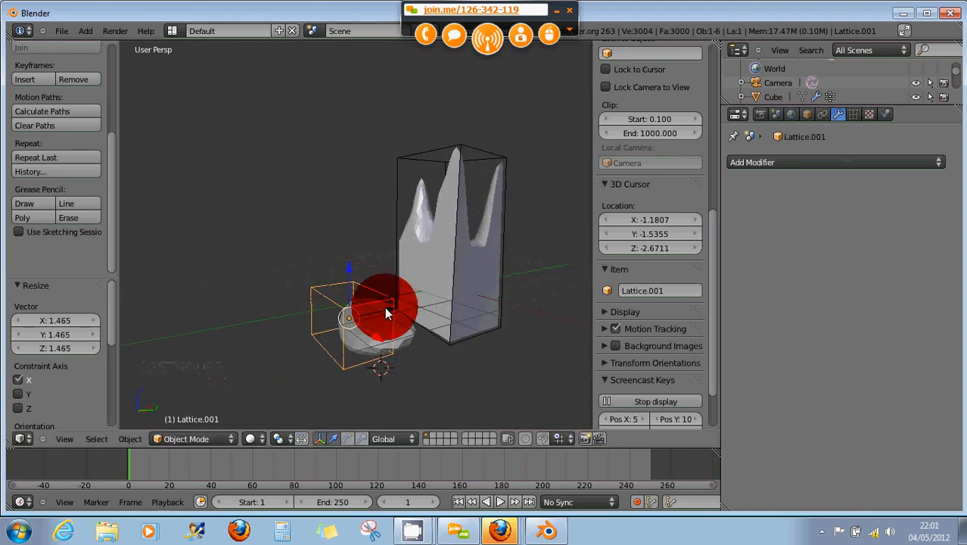
drag(385, 308, 410, 303)
middle_drag(405, 317, 368, 258)
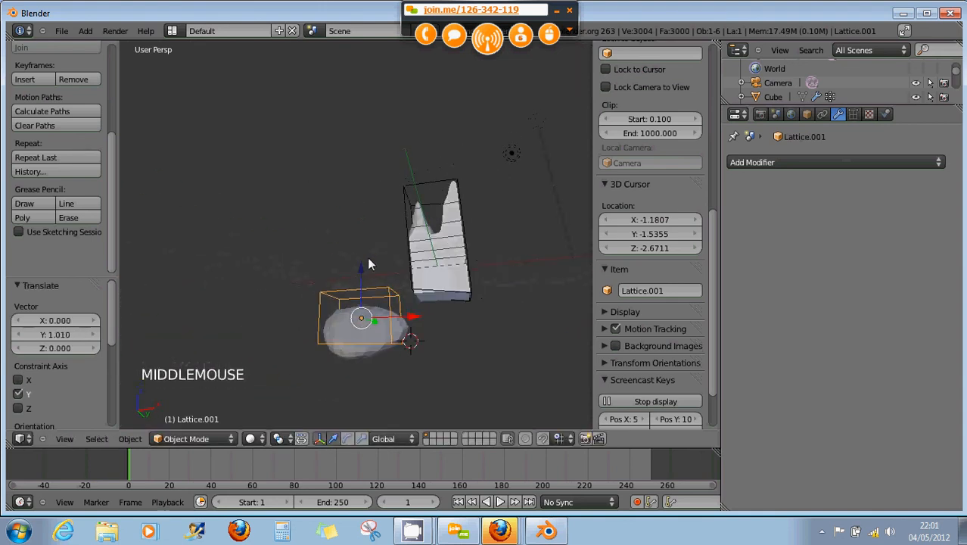
drag(368, 265, 361, 276)
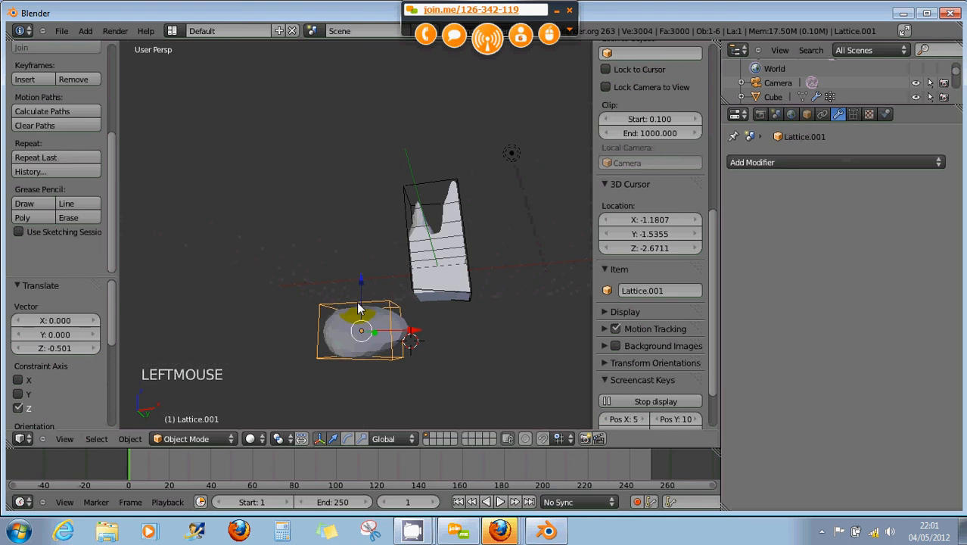
Step: Refine the lattice's fit in front view with X moves of about 0.21 and -0.06, an X scale of about 1.17 and a Z scale of 1.158
key(KP_1)
drag(392, 319, 396, 318)
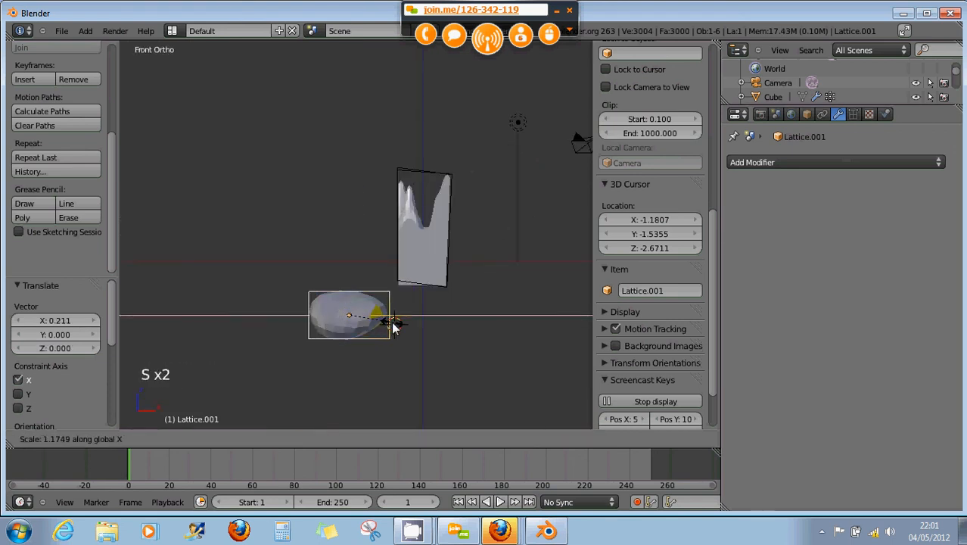
click(394, 324)
drag(400, 319, 395, 319)
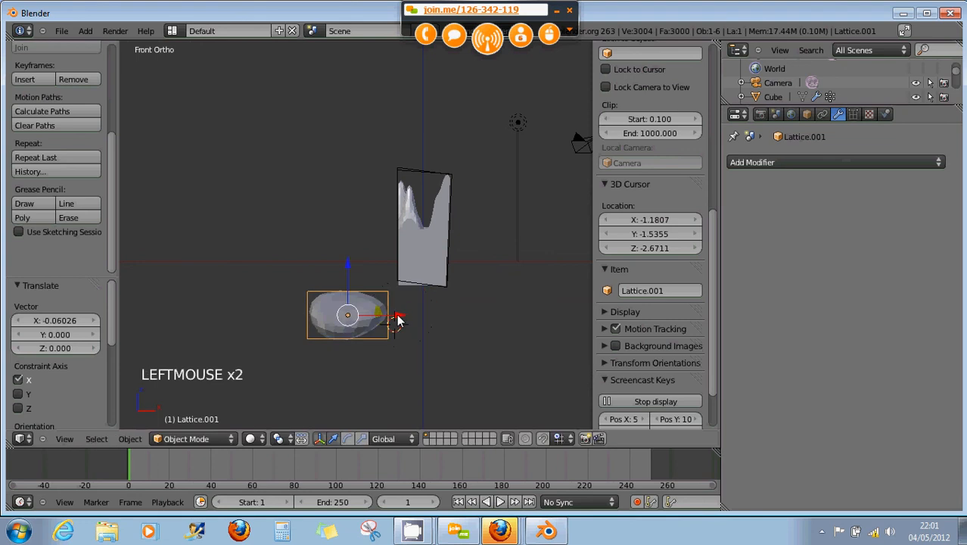
key(s)
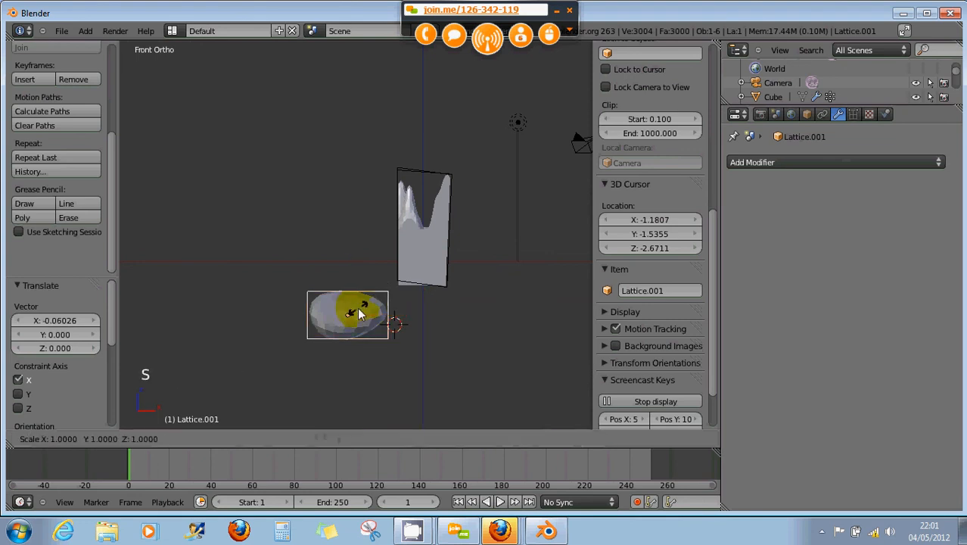
key(z)
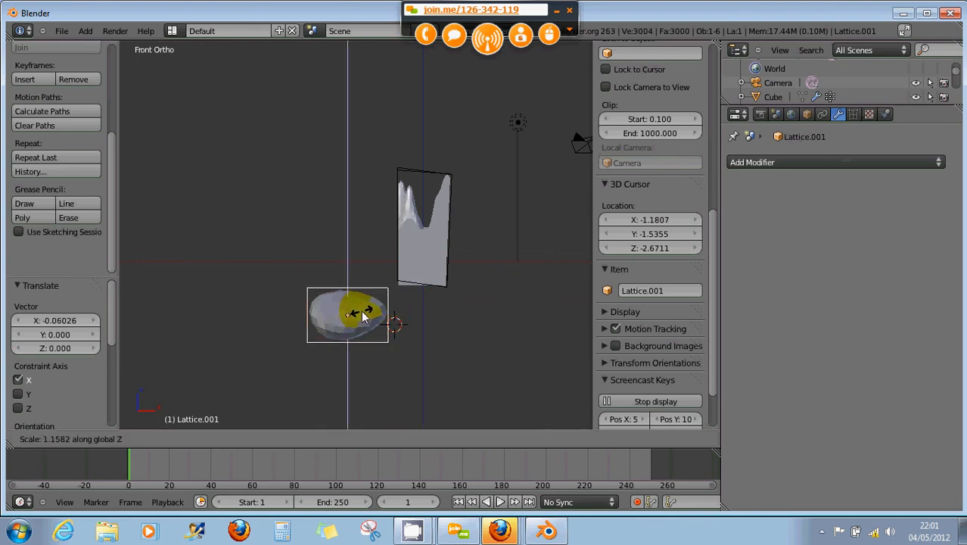
click(363, 316)
middle_drag(363, 316, 495, 307)
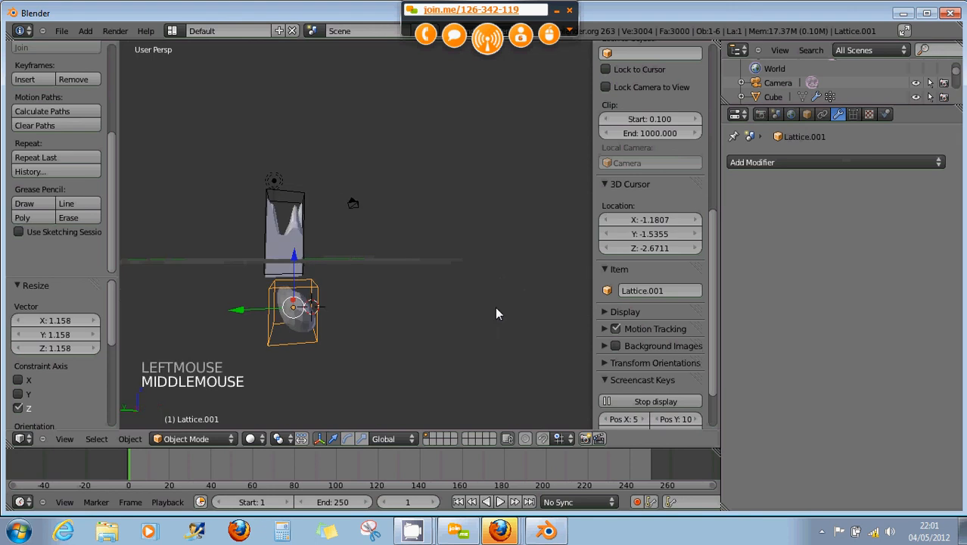
middle_drag(384, 315, 358, 326)
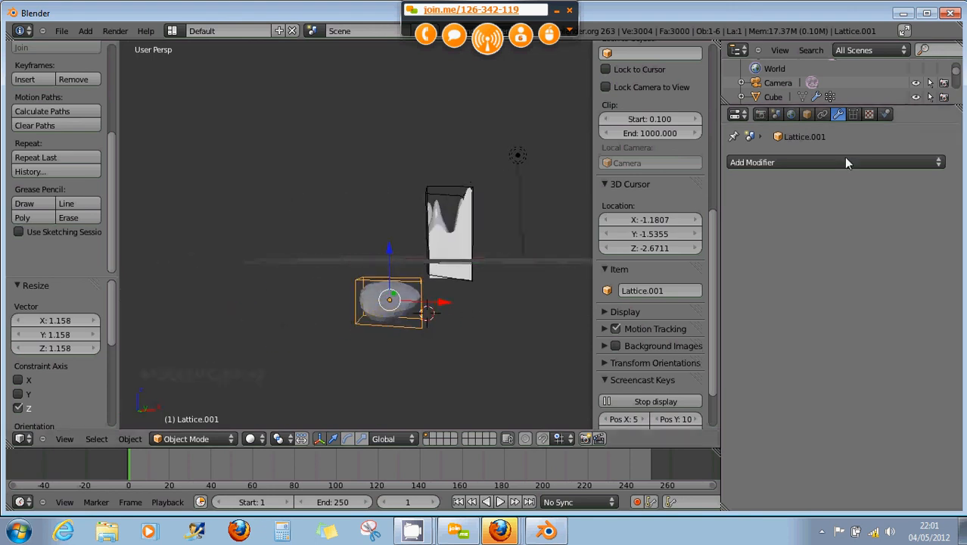
Step: Rename the new lattice object as L1
click(805, 114)
click(778, 164)
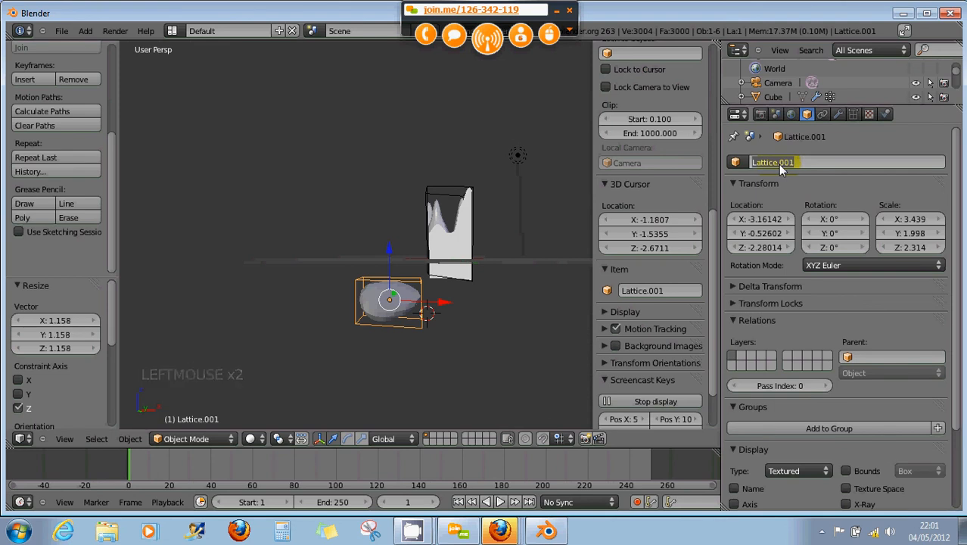
text(L1)
key(Return)
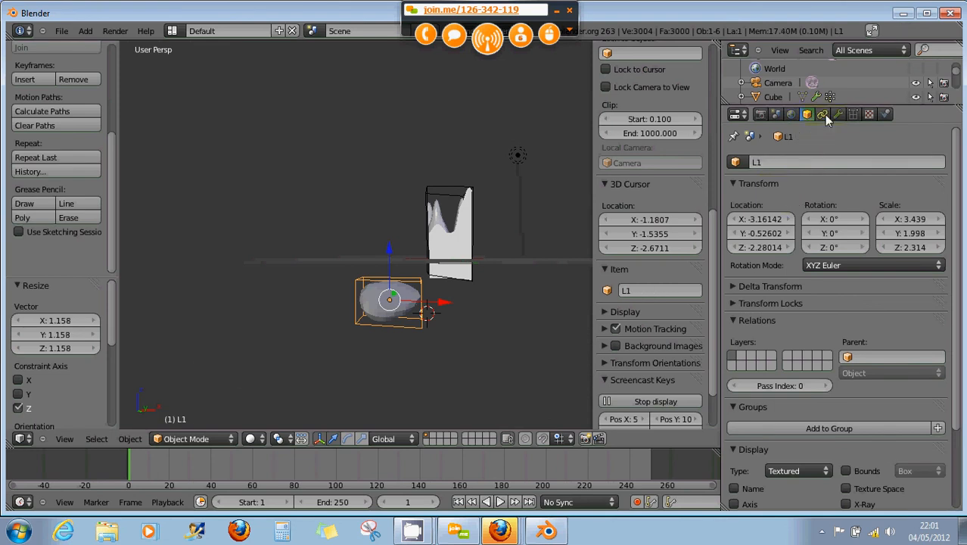
Step: Give the egg-shaped mesh a Lattice modifier that uses L1 as its deforming object
right_click(382, 299)
scroll(669, 249, up, 2)
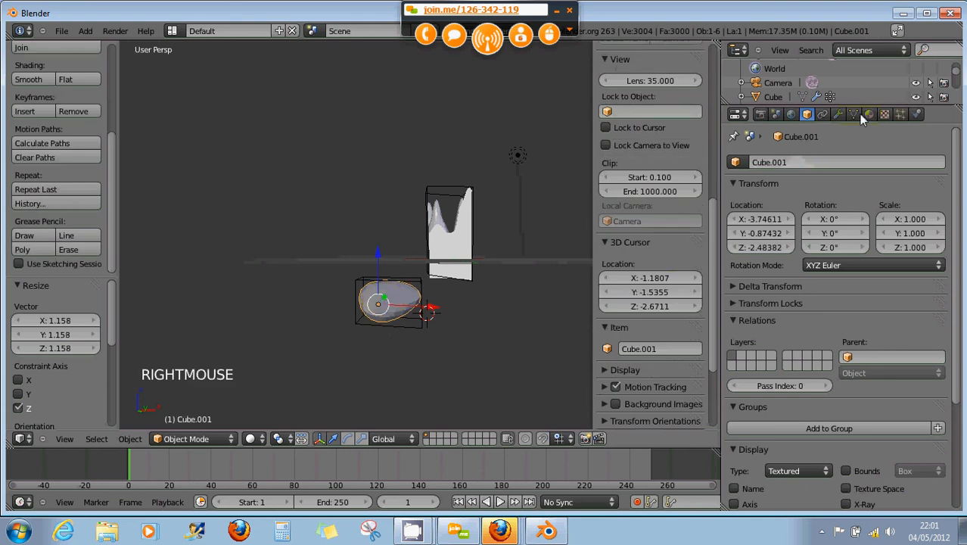
click(837, 113)
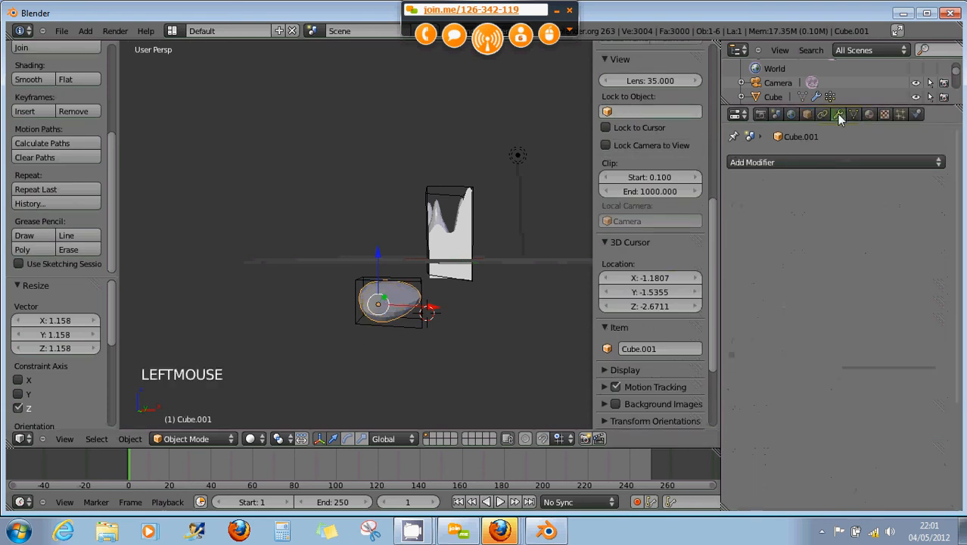
click(790, 161)
click(742, 270)
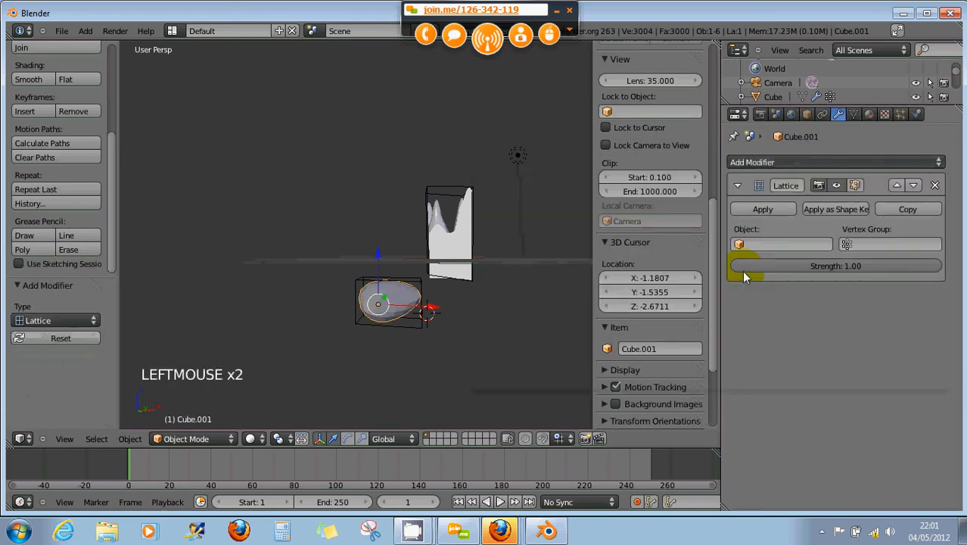
click(739, 242)
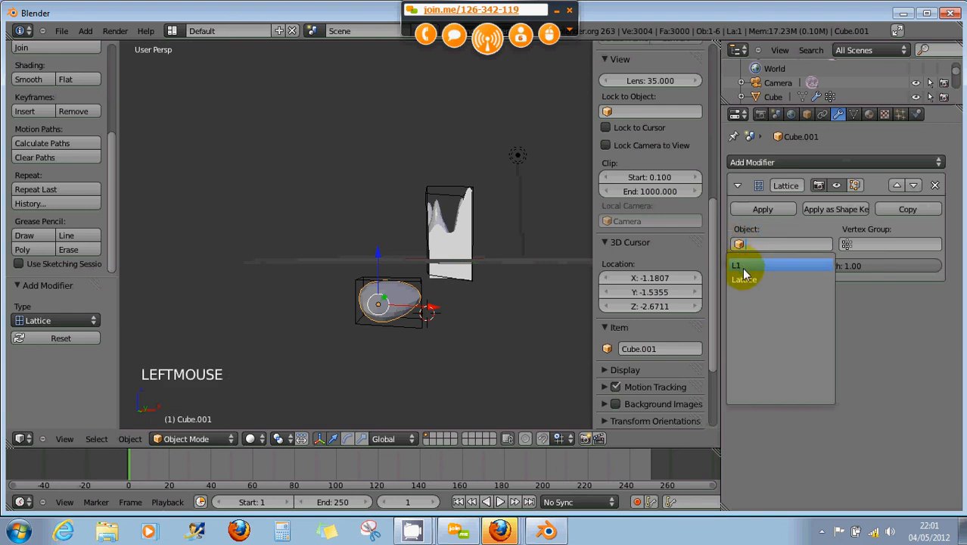
click(741, 265)
Step: Pull one corner point of lattice L1 outward in Edit Mode, finishing with a move of about X 1.06, Y -0.25, Z -0.14
right_click(397, 325)
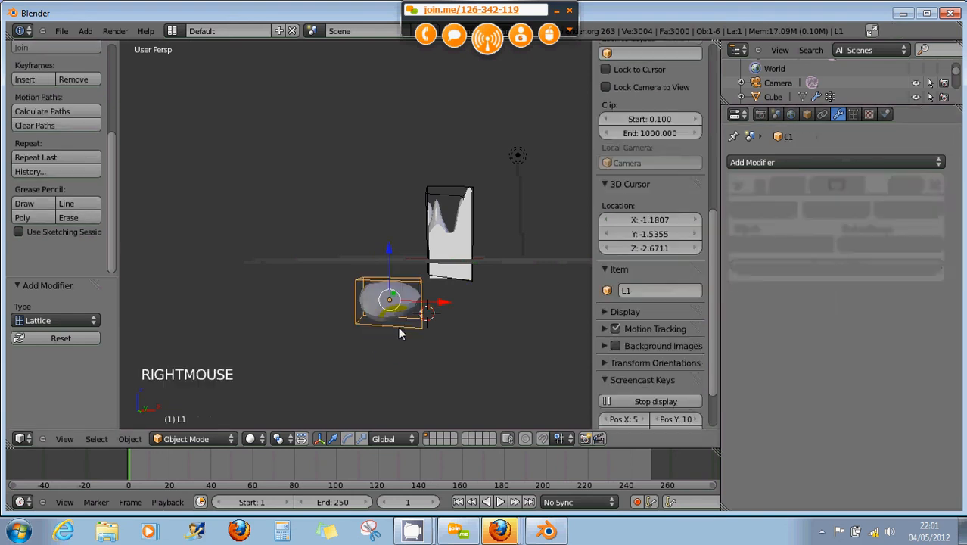
click(199, 439)
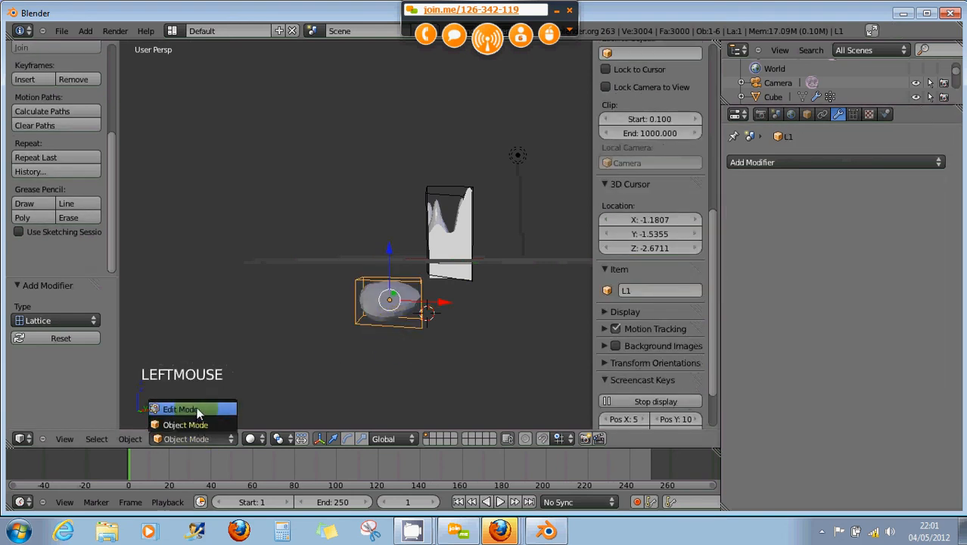
click(190, 406)
middle_drag(403, 362, 401, 381)
right_click(423, 297)
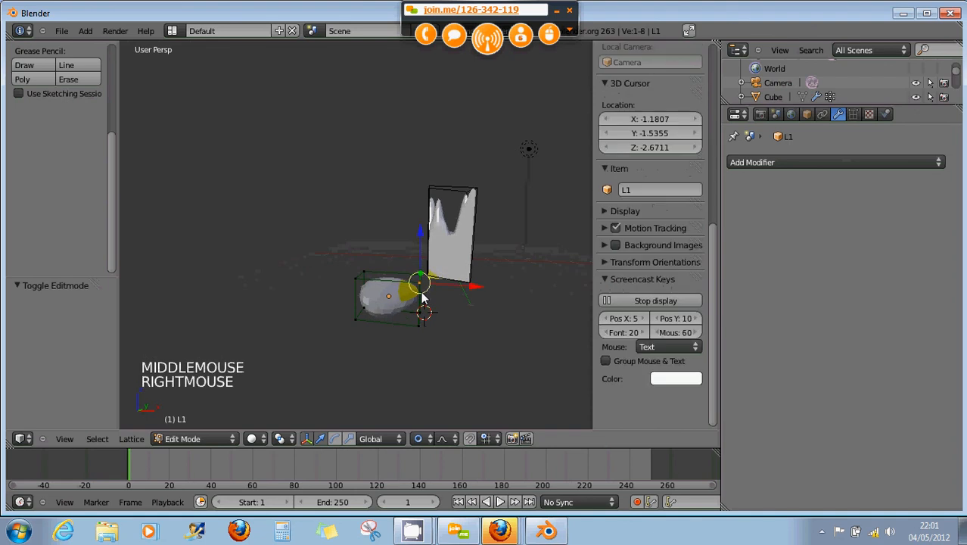
middle_drag(423, 297, 412, 269)
drag(412, 269, 467, 276)
scroll(427, 266, up, 7)
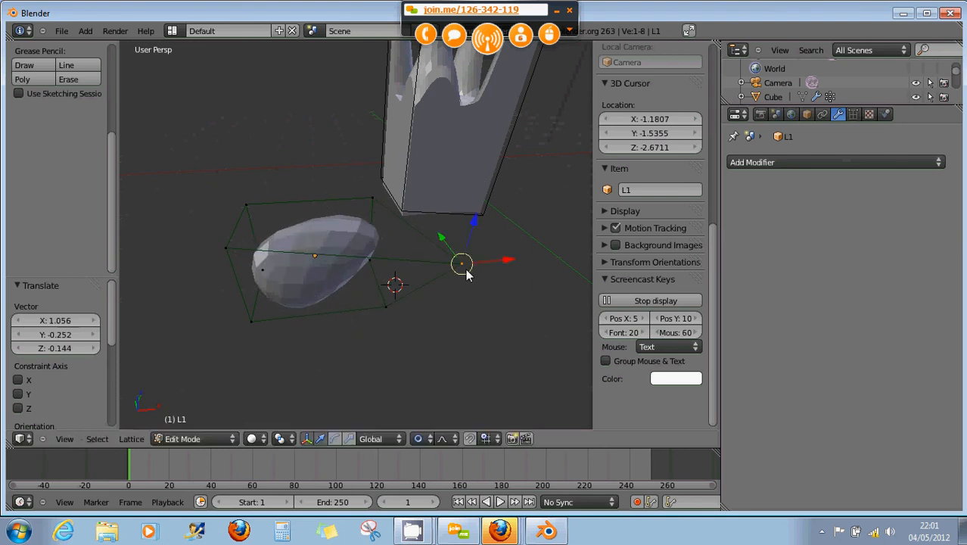
Step: Undo the moves of the lattice's corner point and return L1 to Object Mode
key(ctrl+z)
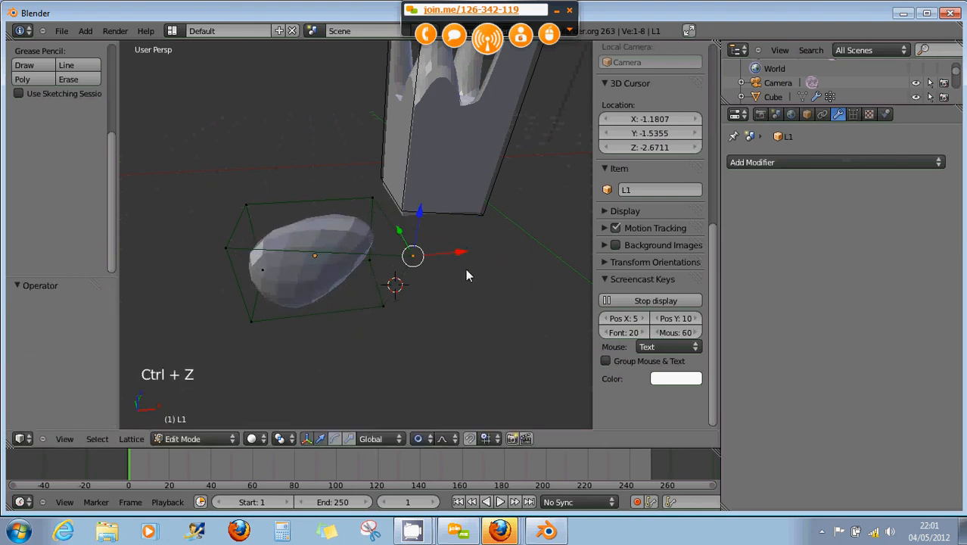
key(ctrl+z)
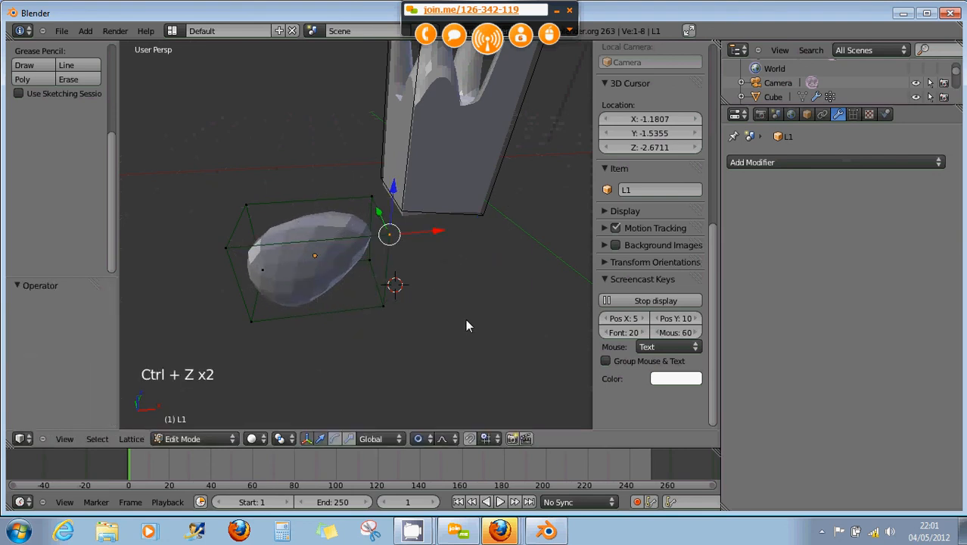
click(195, 439)
click(184, 420)
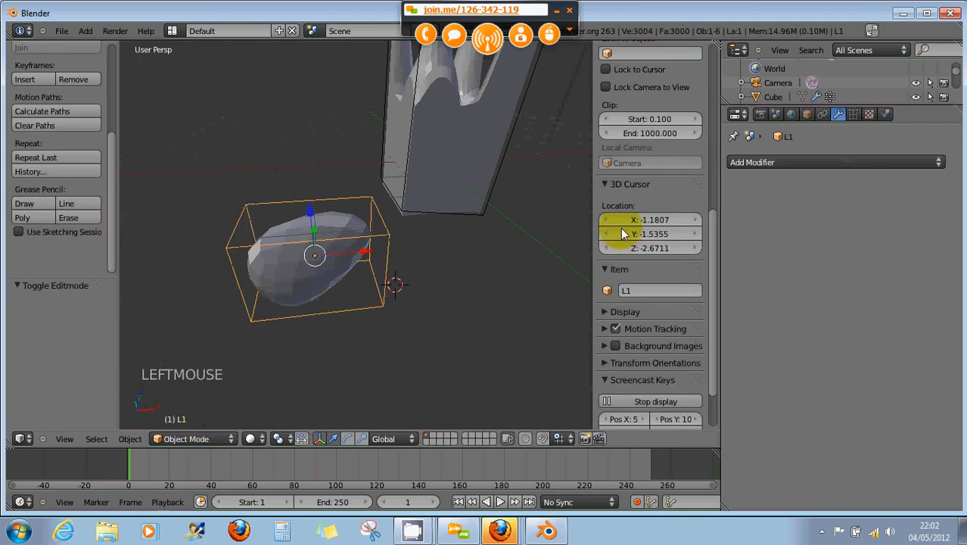
Step: Set L1's interpolation type to Linear in the U, V and W directions and put the lattice back into Edit Mode
click(854, 119)
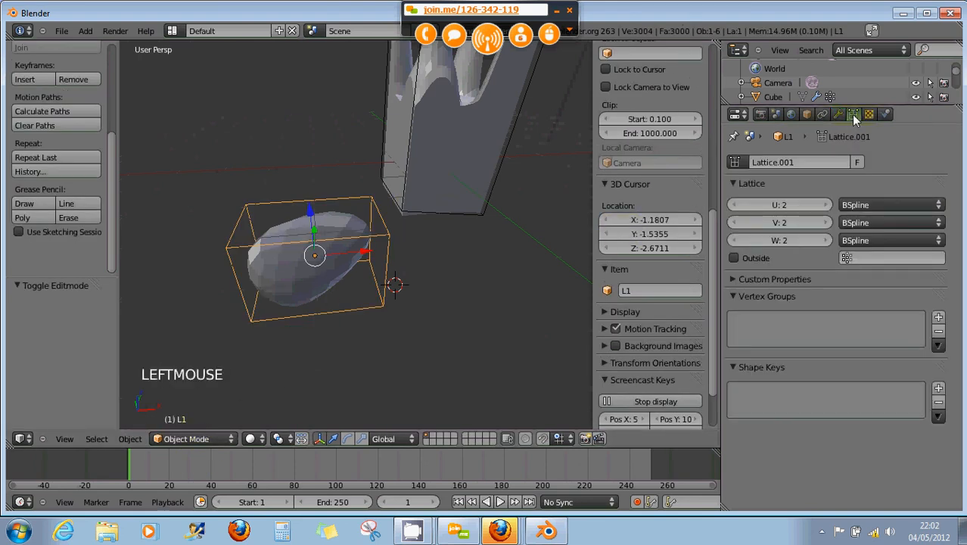
click(866, 205)
click(857, 192)
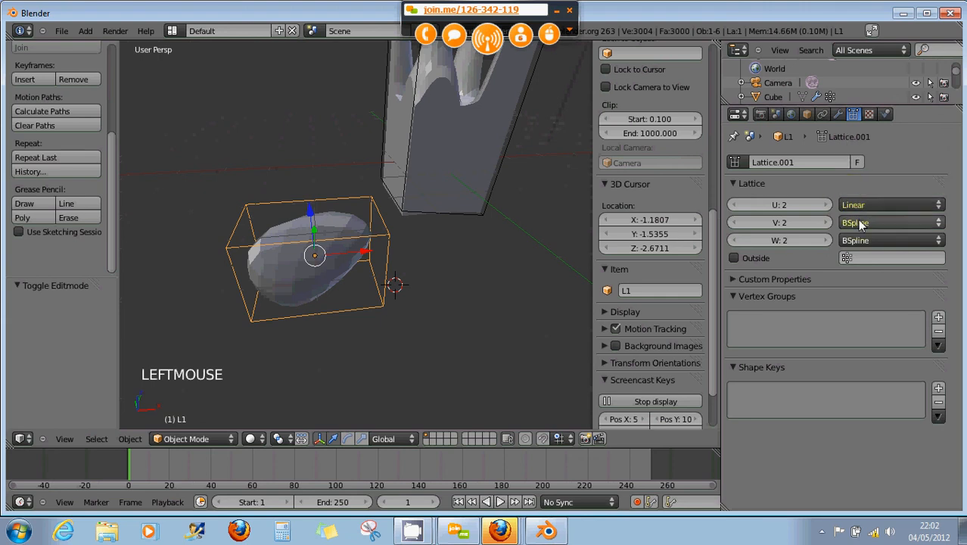
click(859, 222)
click(857, 211)
click(861, 239)
click(858, 228)
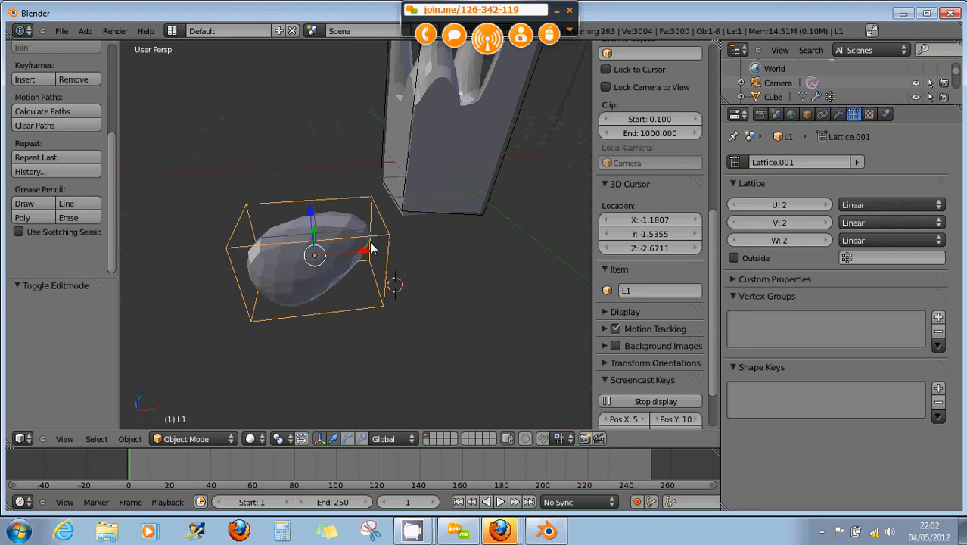
key(Tab)
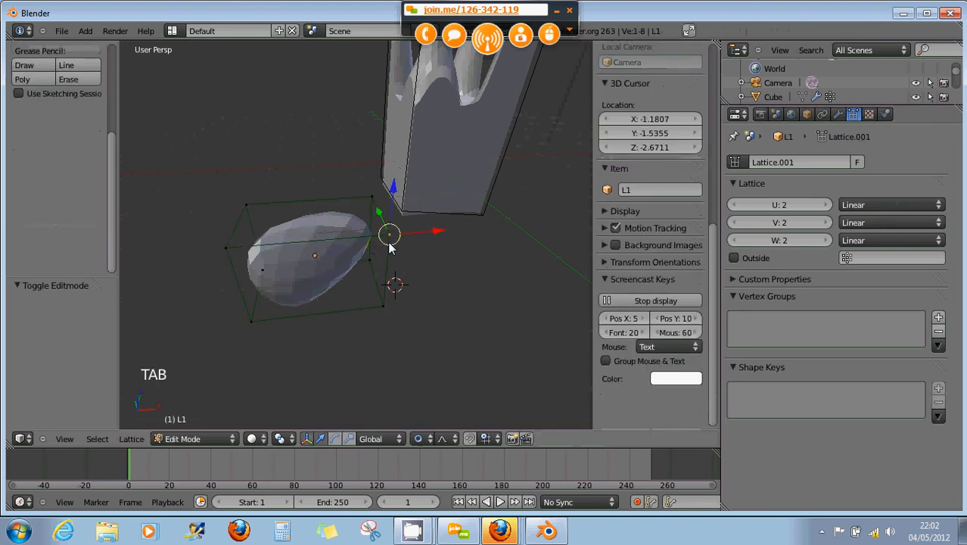
Step: Nudge the selected corner point of lattice L1 by about X -0.05, Y -0.04, Z -0.08 and return to Object Mode
mouse_move(399, 240)
mouse_down()
mouse_move(447, 253)
mouse_move(536, 317)
mouse_move(449, 266)
mouse_move(422, 225)
mouse_move(385, 231)
mouse_move(396, 243)
mouse_up()
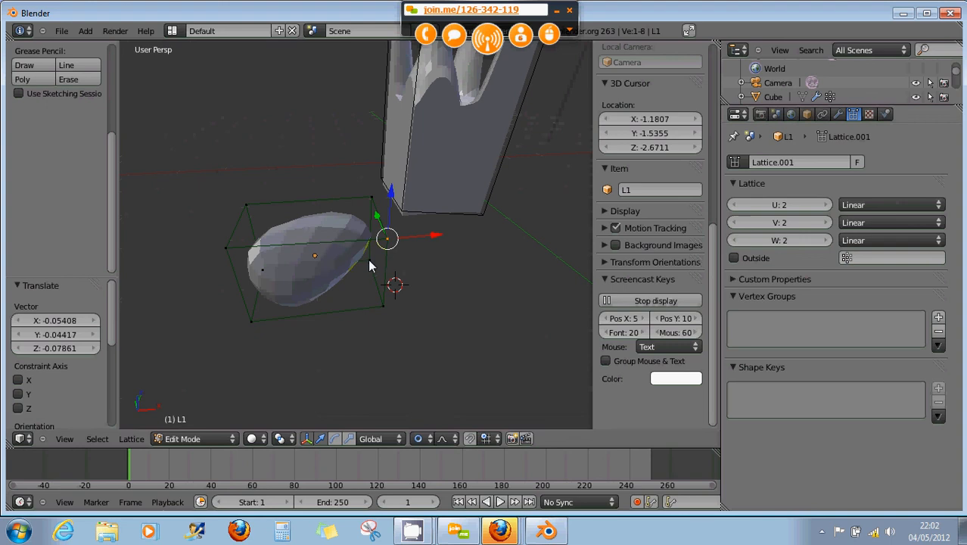
key(Tab)
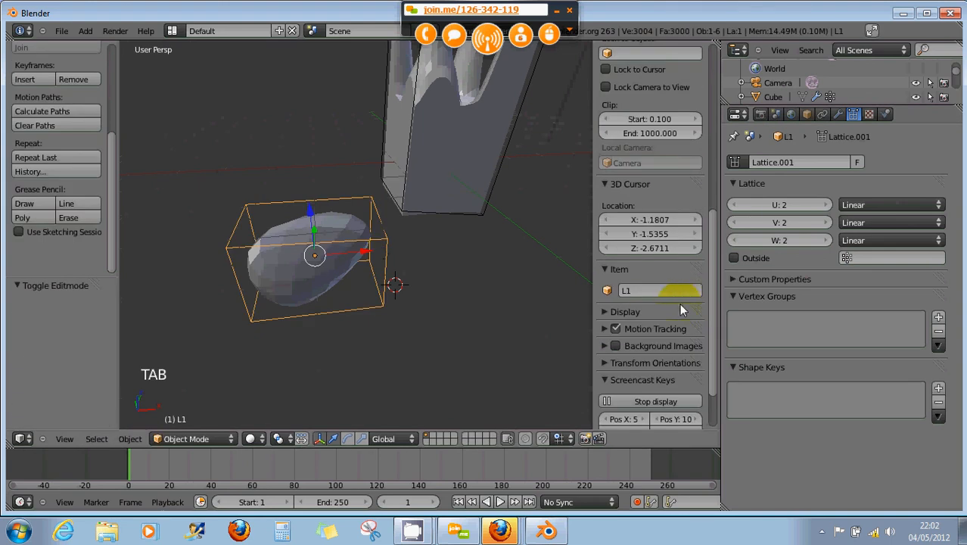
Step: Select the egg-shaped mesh and examine its Lattice modifier and mesh data settings
right_click(324, 281)
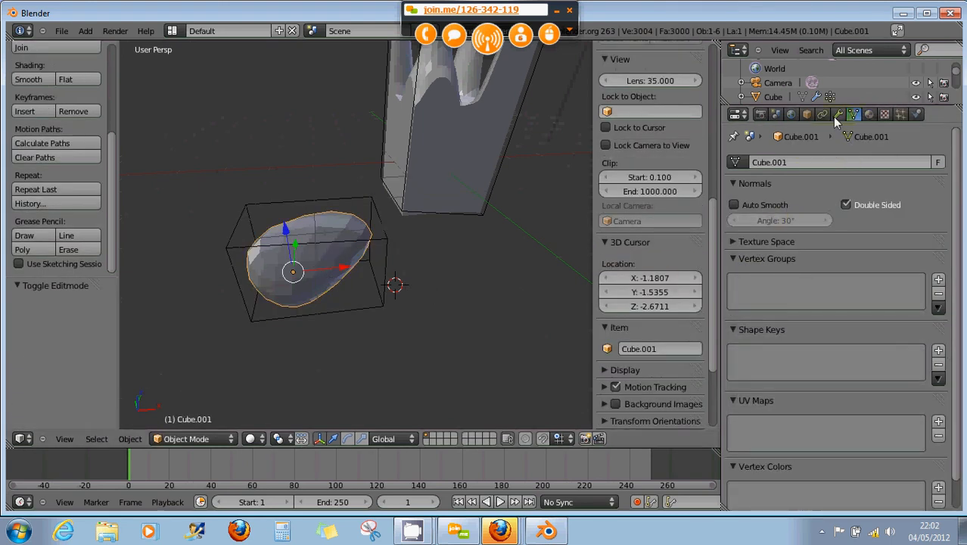
click(838, 114)
click(811, 273)
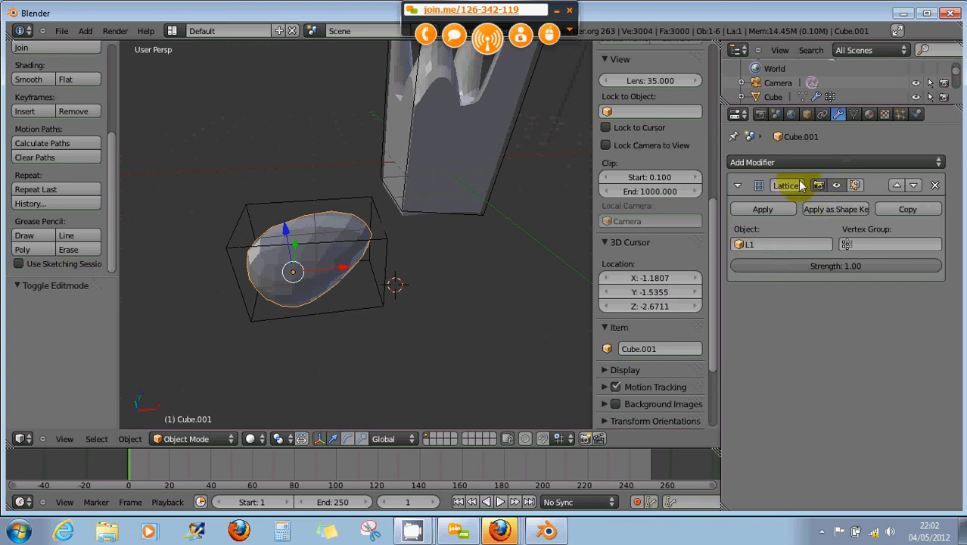
click(853, 113)
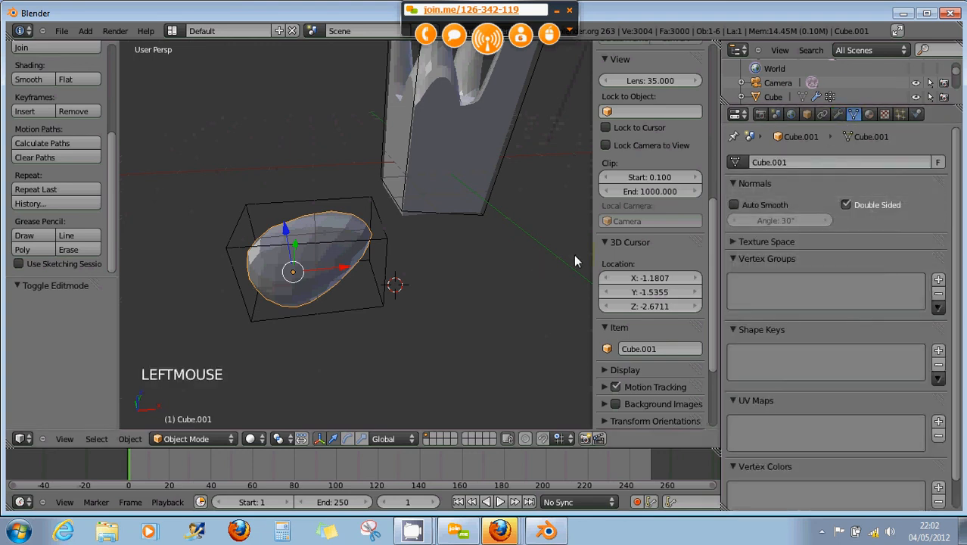
Step: Enable Outside on lattice L1 and move two of its corner points together by about X 0.17, Y 0.09, Z 0.18 in Edit Mode
right_click(313, 253)
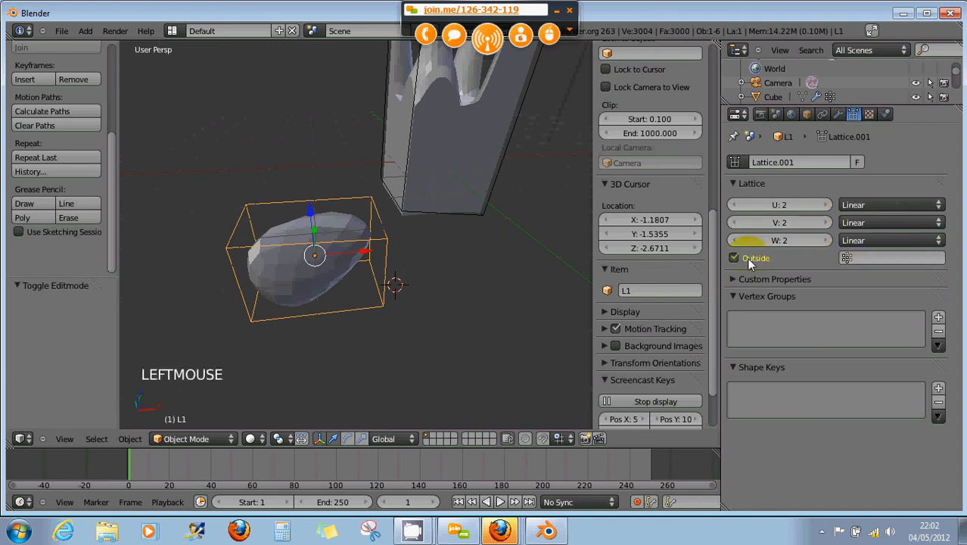
key(Tab)
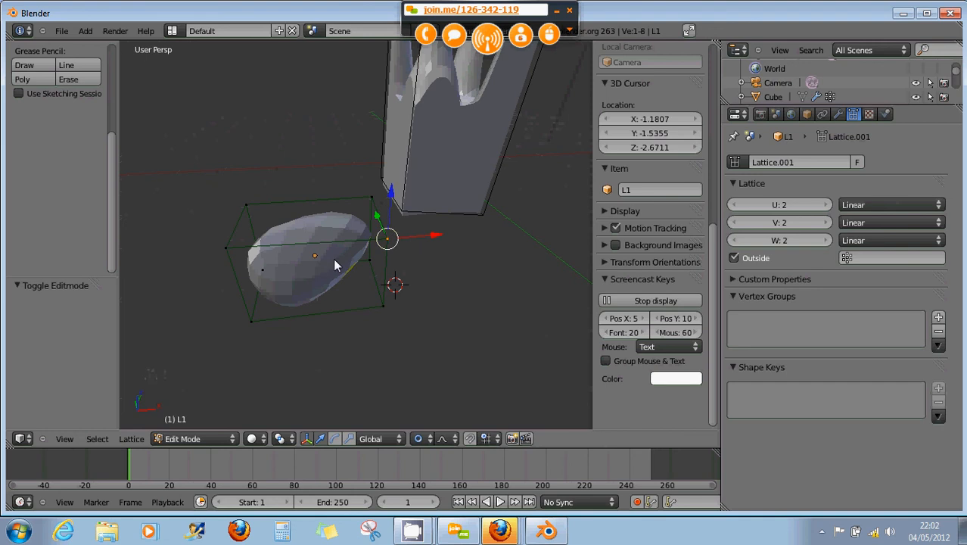
shift+right_click(225, 250)
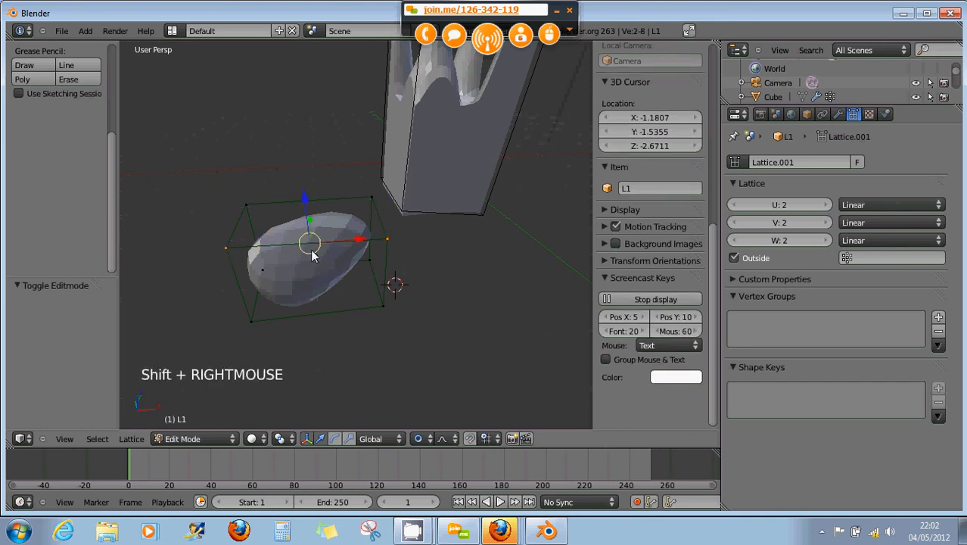
mouse_move(313, 256)
mouse_down()
mouse_move(317, 297)
mouse_move(322, 224)
mouse_move(314, 255)
mouse_move(317, 237)
mouse_move(333, 255)
mouse_move(314, 244)
mouse_move(320, 261)
mouse_move(332, 231)
mouse_move(210, 231)
mouse_move(322, 241)
mouse_move(407, 234)
mouse_move(178, 232)
mouse_move(324, 248)
mouse_move(324, 319)
mouse_move(331, 222)
mouse_move(324, 372)
mouse_move(334, 59)
mouse_move(345, 123)
mouse_move(321, 387)
mouse_move(308, 247)
mouse_move(321, 242)
mouse_up()
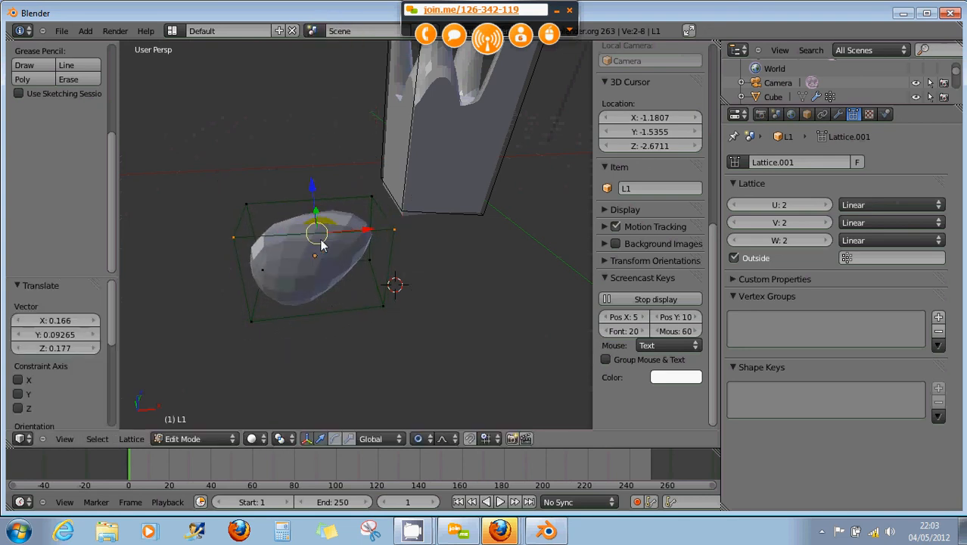
Step: Pull the selected lattice points far outward by about X 0.16, Y -8.90, Z -0.22 to stretch the mesh
middle_drag(315, 248, 450, 218)
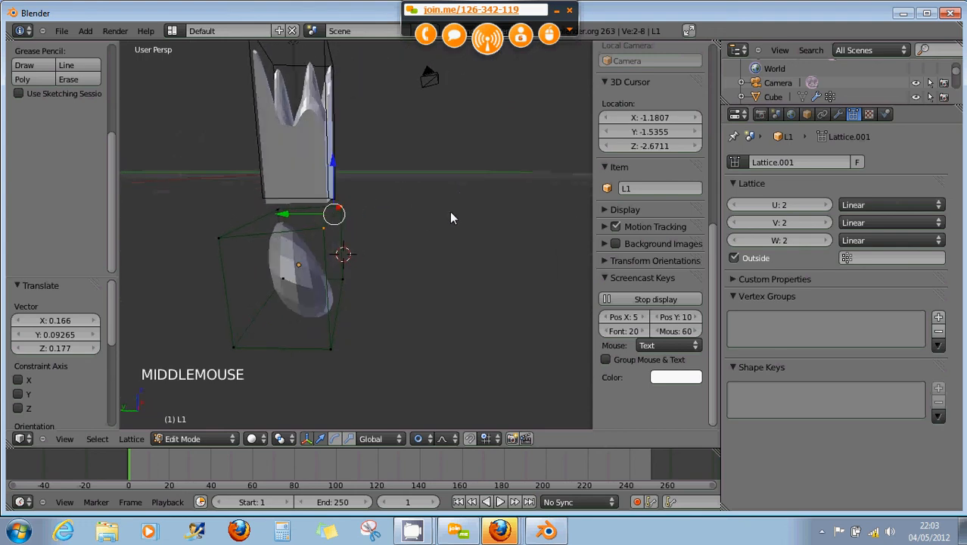
drag(335, 213, 272, 218)
right_click(452, 216)
Step: Turn off Continuous Grab in the Input section of the user preferences and return to the 3D view
click(61, 30)
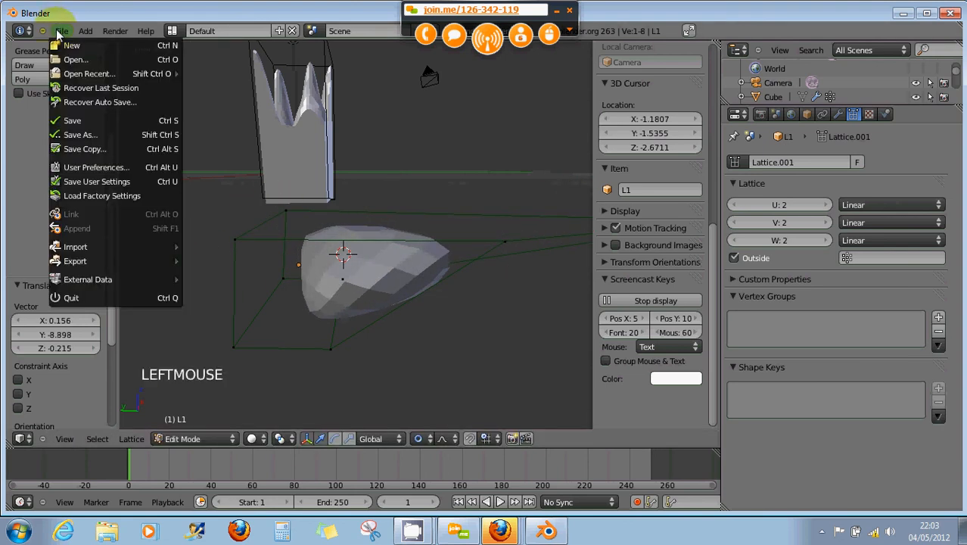
click(71, 167)
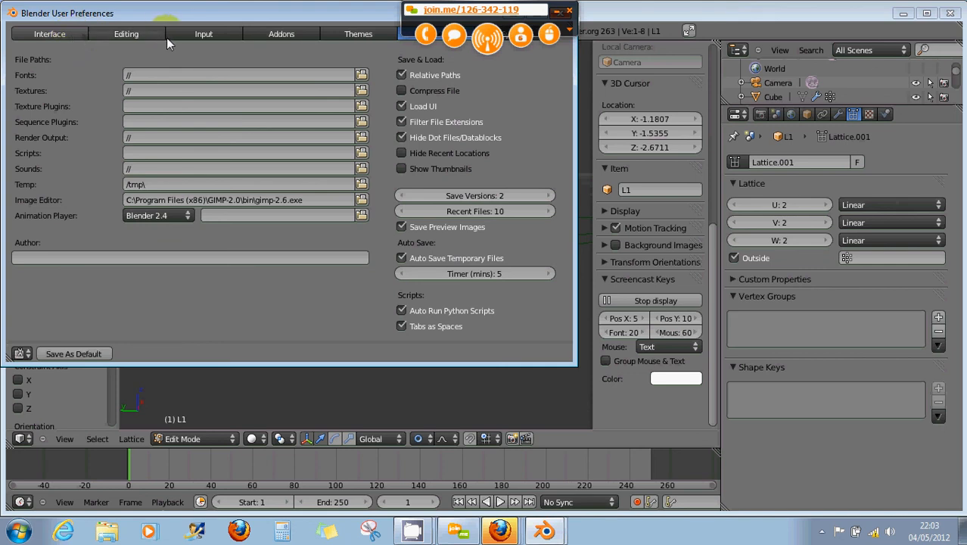
click(188, 35)
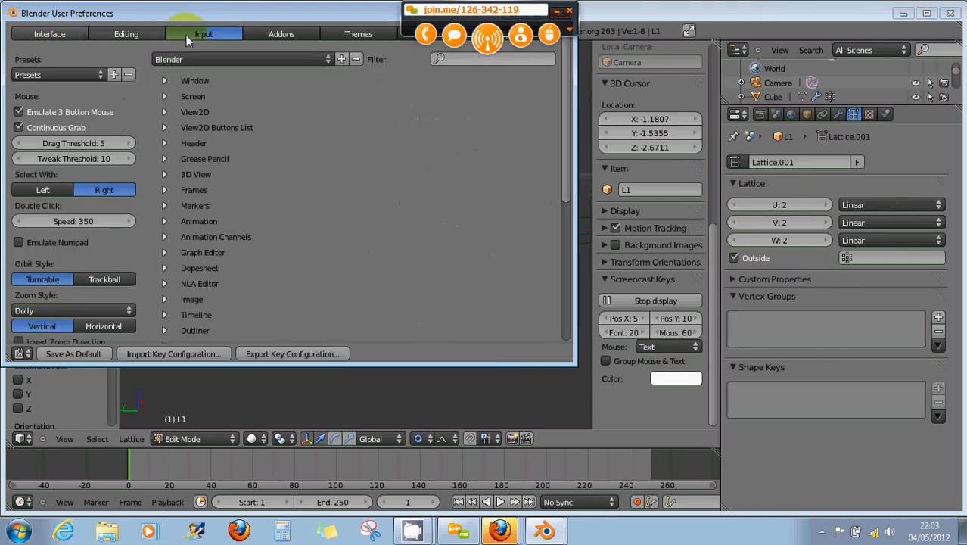
click(64, 127)
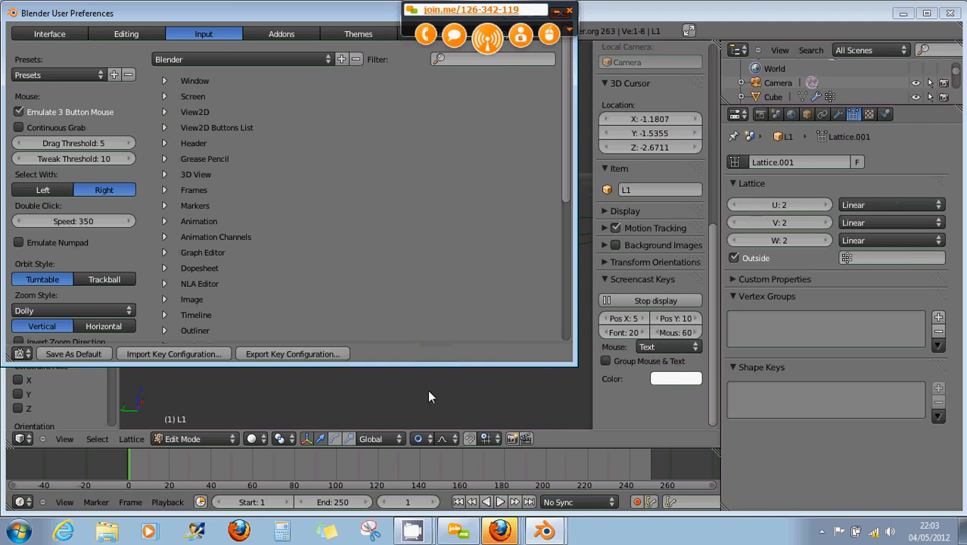
click(409, 370)
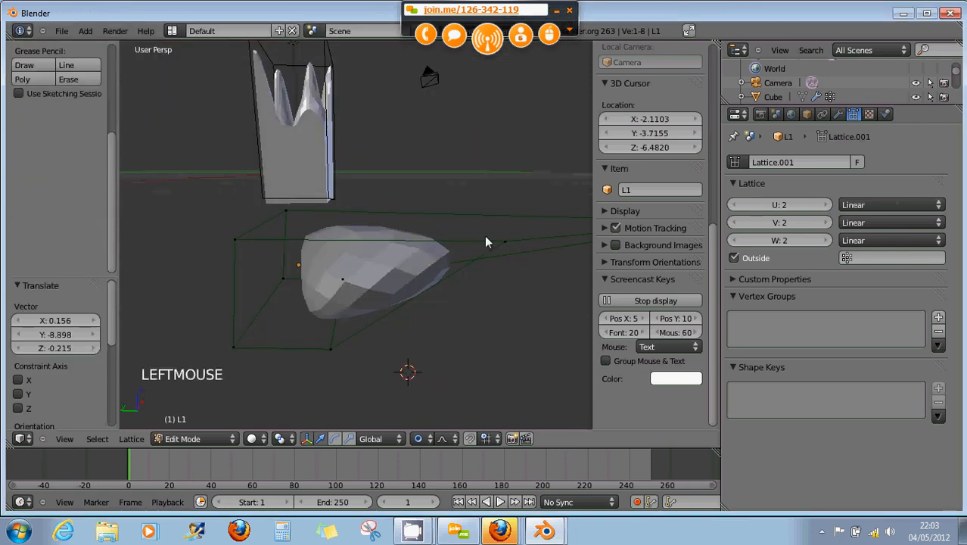
Step: Select the nearer pulled-out lattice corner point and move it by about X -0.24, Y 0.35, Z -0.91
click(504, 240)
right_click(504, 242)
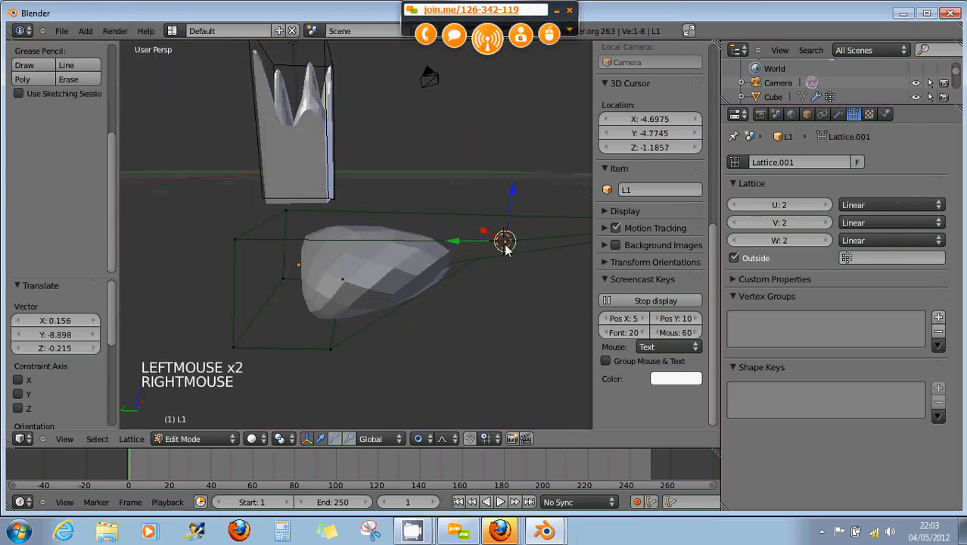
drag(515, 242, 963, 248)
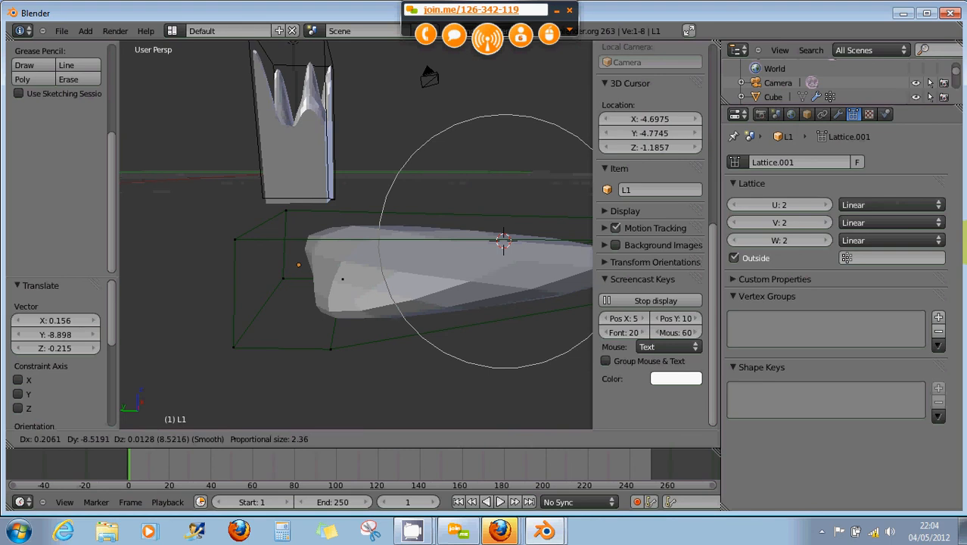
drag(963, 248, 489, 293)
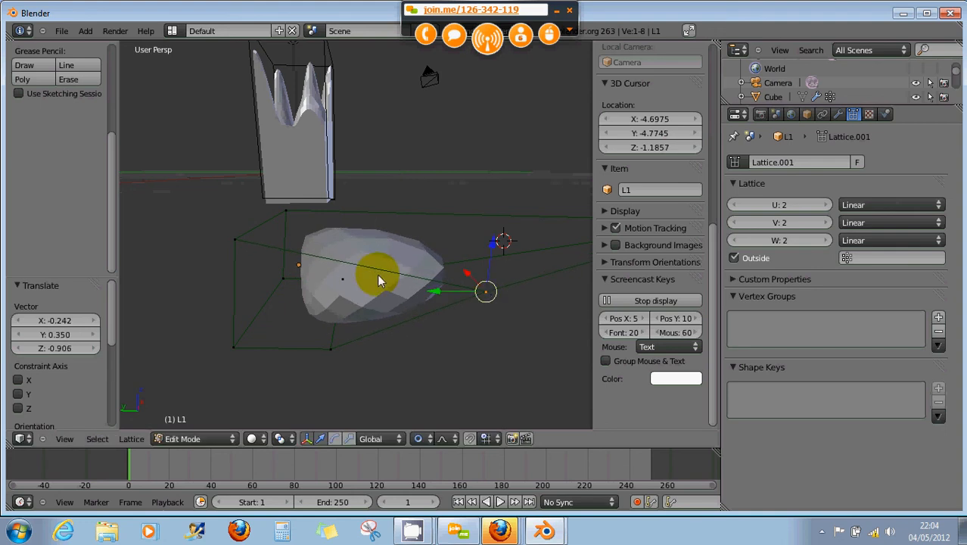
scroll(382, 279, down, 2)
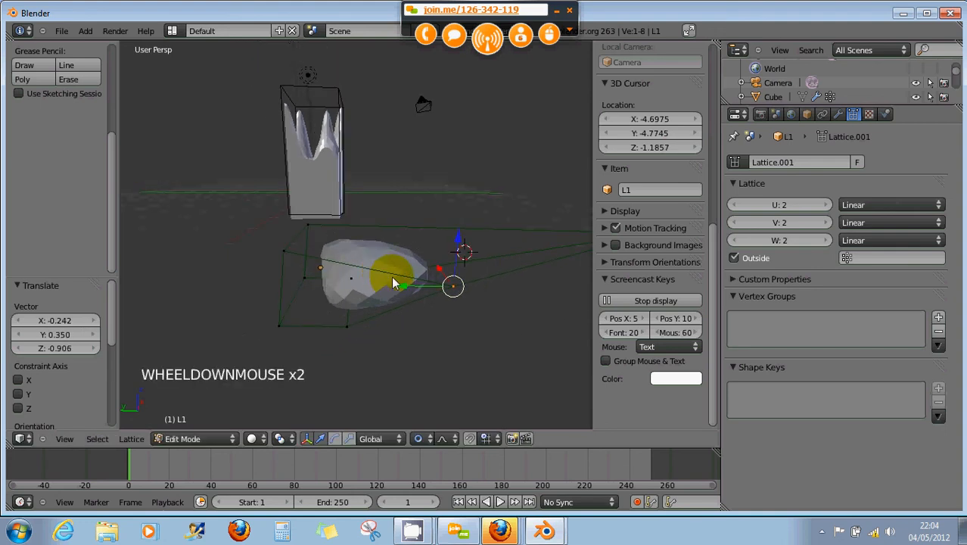
scroll(507, 265, down, 5)
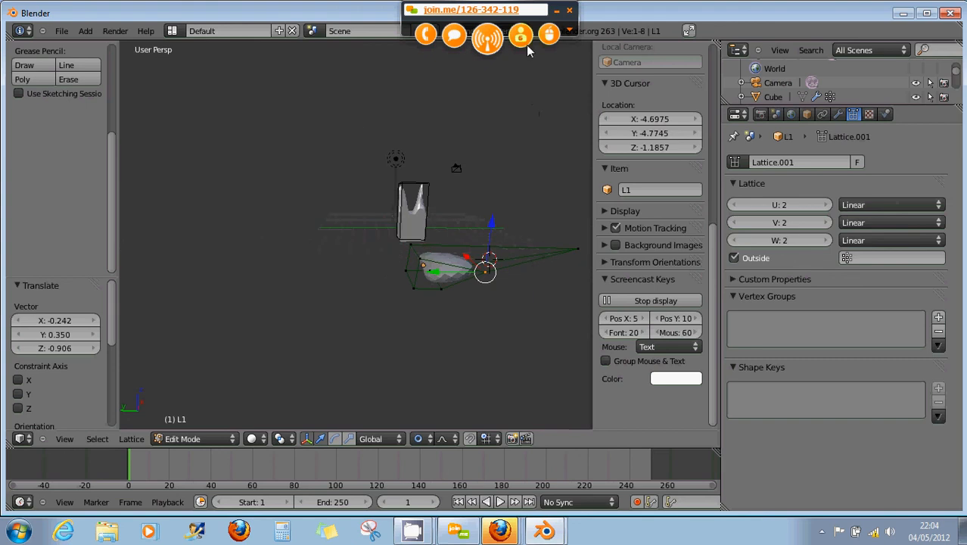
drag(649, 13, 641, 286)
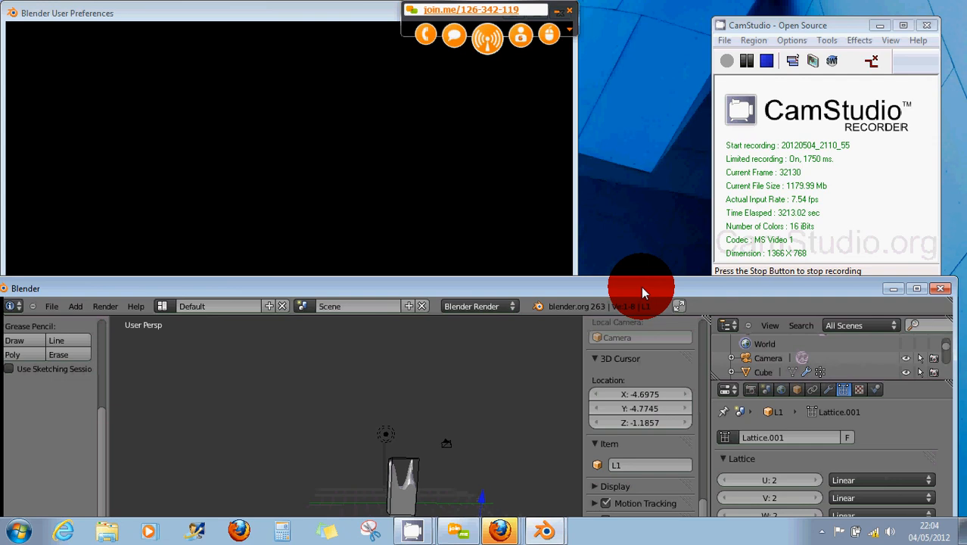
drag(641, 286, 652, 15)
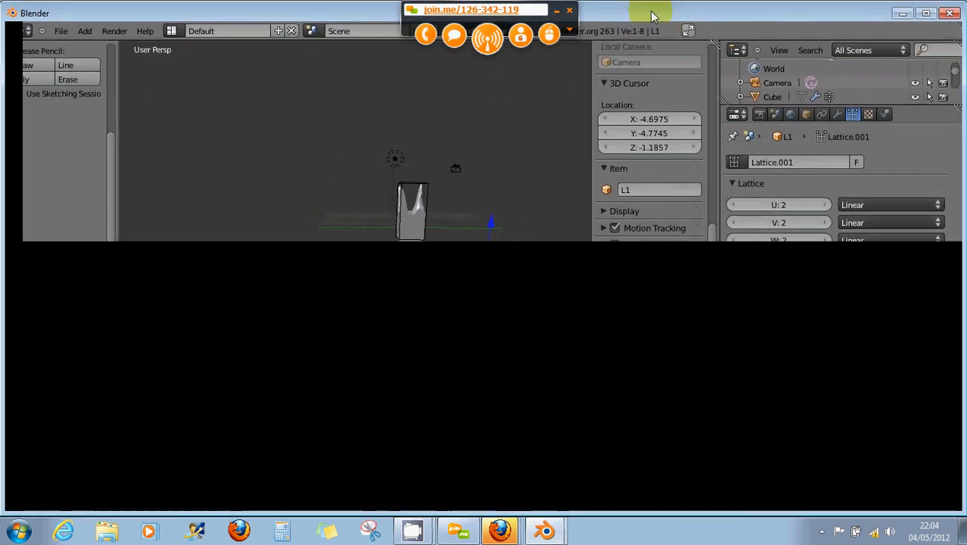
scroll(488, 264, up, 5)
scroll(490, 265, down, 1)
scroll(491, 265, up, 1)
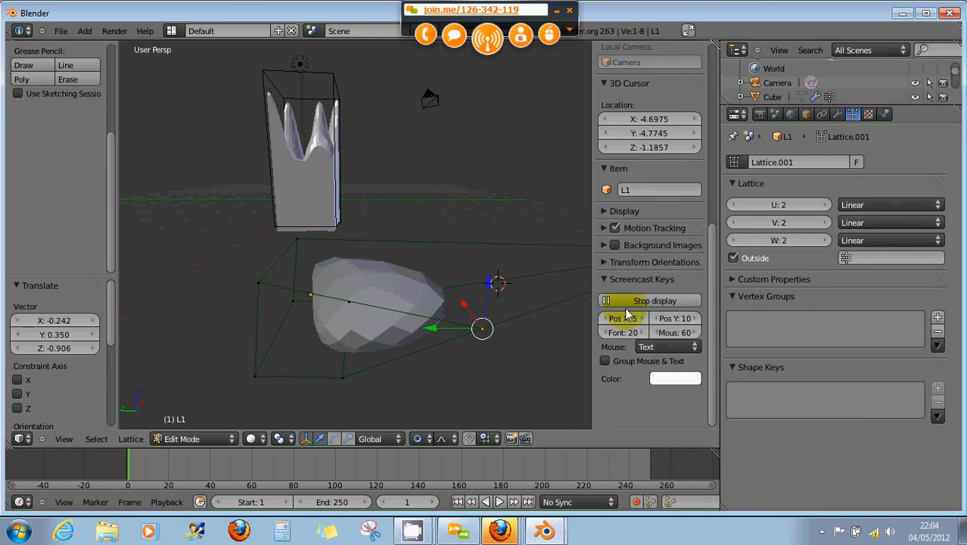
Step: Return lattice L1 to Object Mode and check which modifiers can be added to it
click(837, 114)
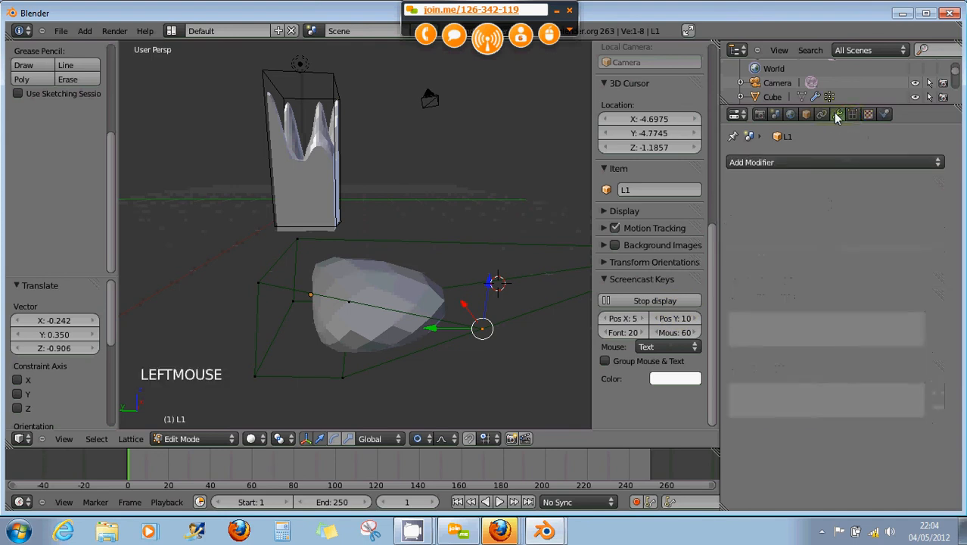
click(769, 163)
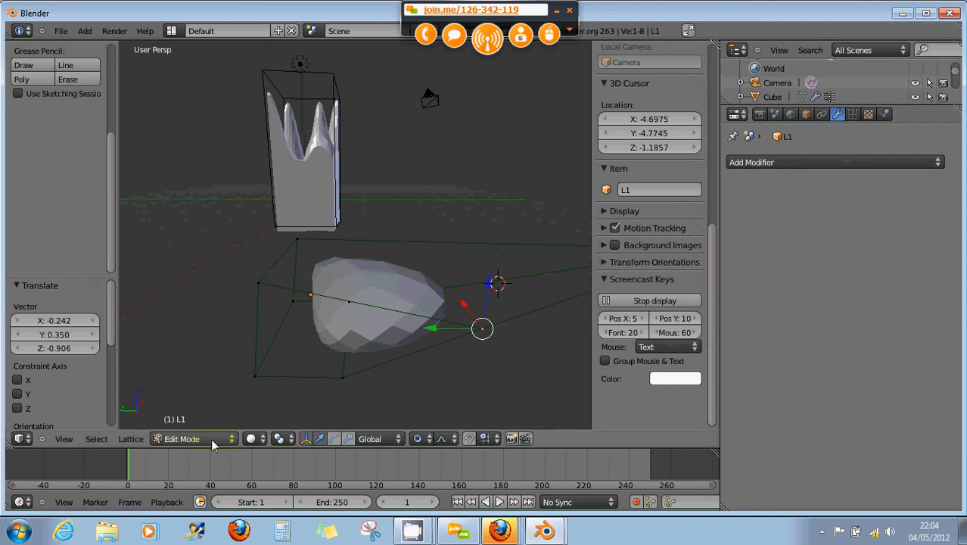
click(211, 438)
click(210, 424)
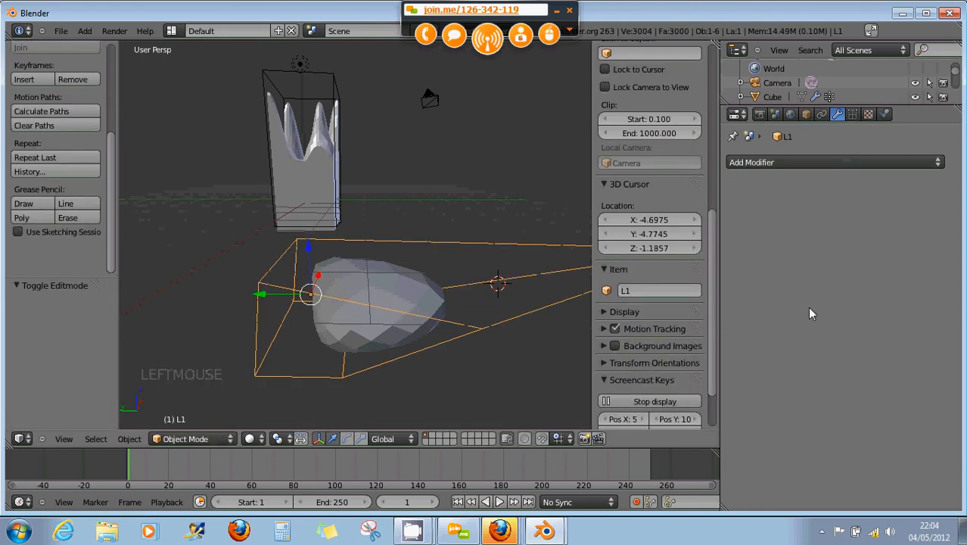
click(808, 163)
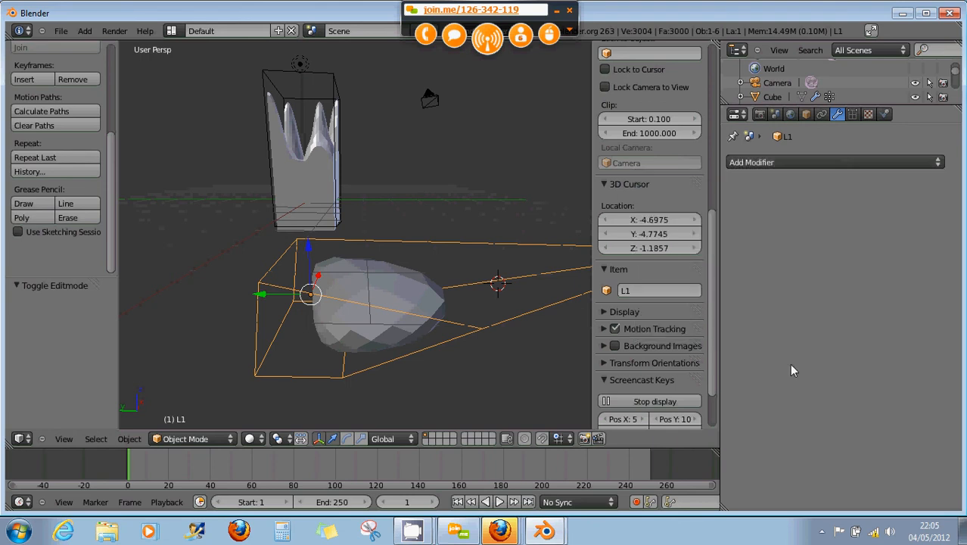
Step: Select the egg-shaped mesh to review its Lattice modifier and close the program
scroll(539, 299, down, 3)
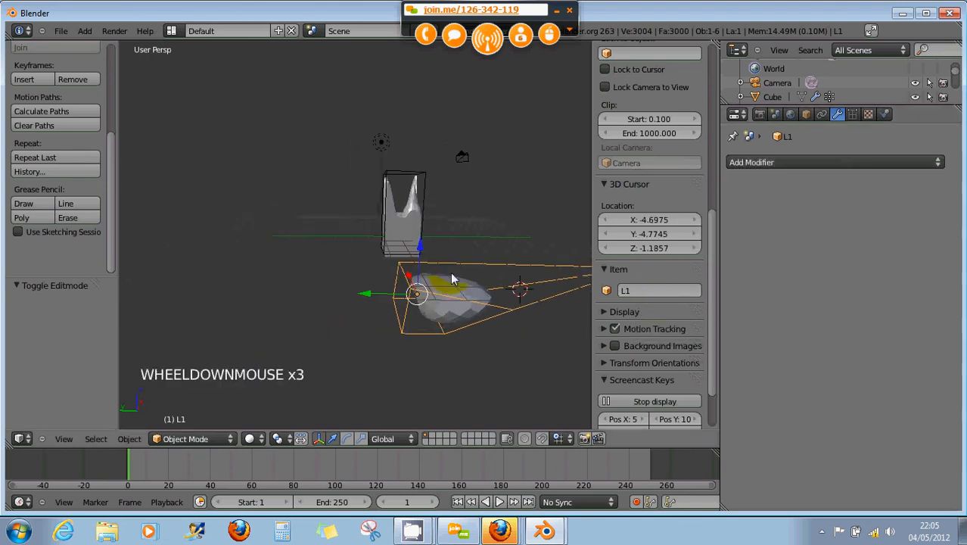
right_click(439, 309)
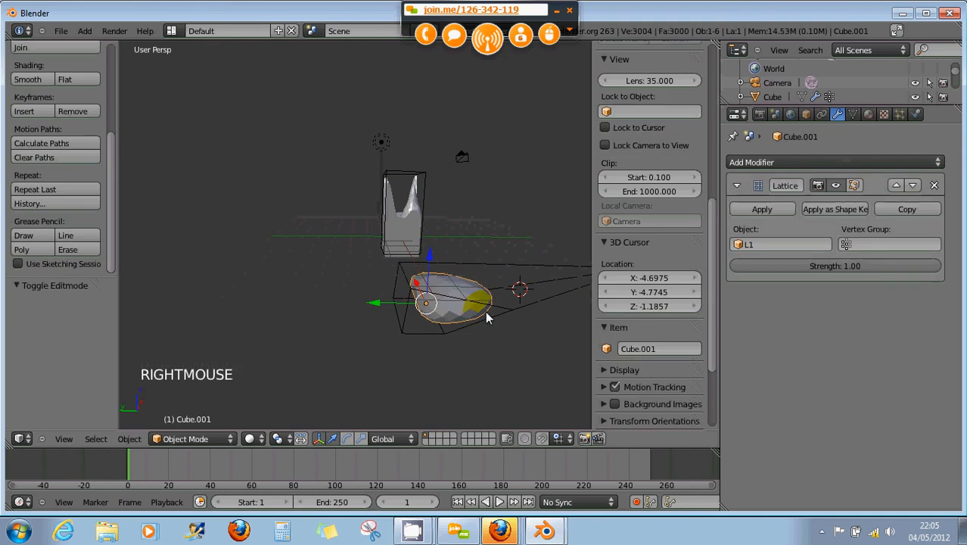
mouse_move(521, 304)
middle_down()
mouse_move(395, 278)
mouse_move(527, 313)
middle_up()
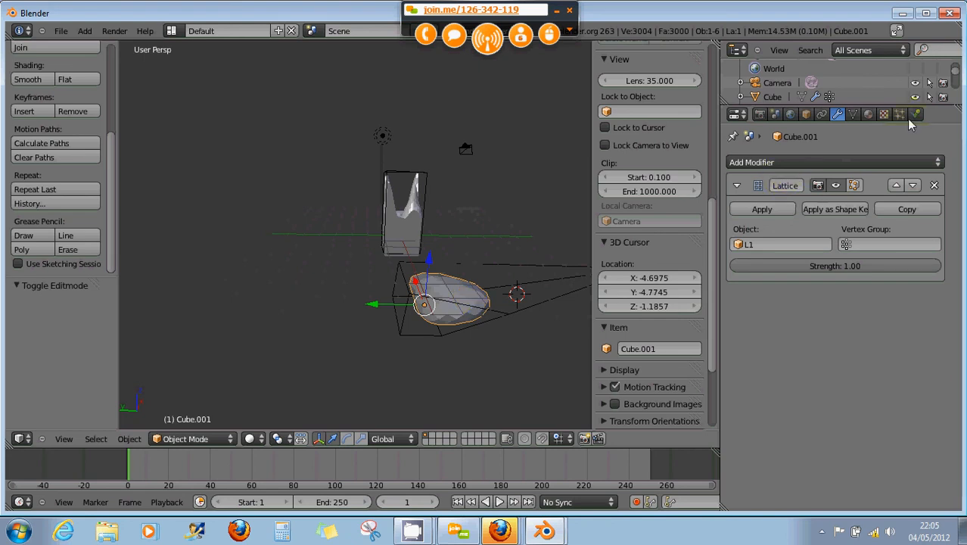
click(951, 15)
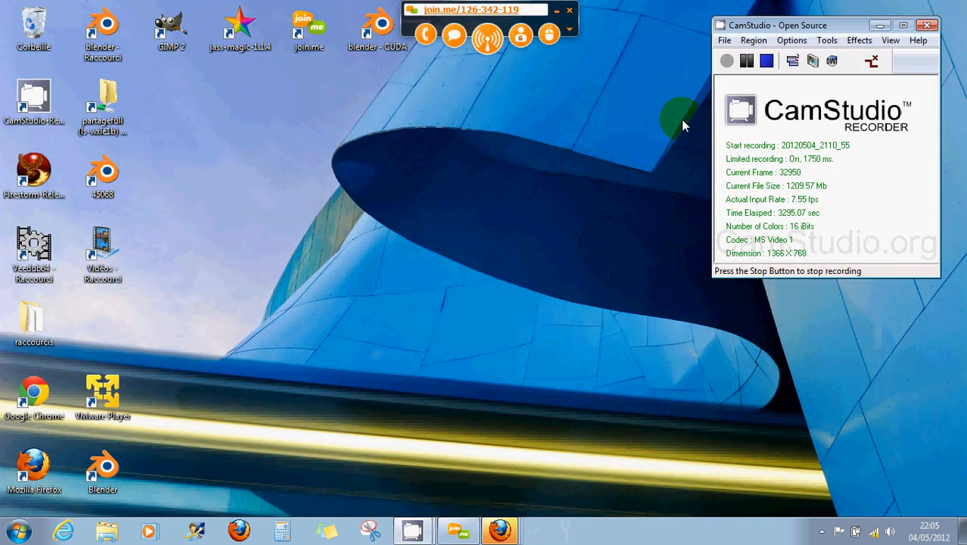